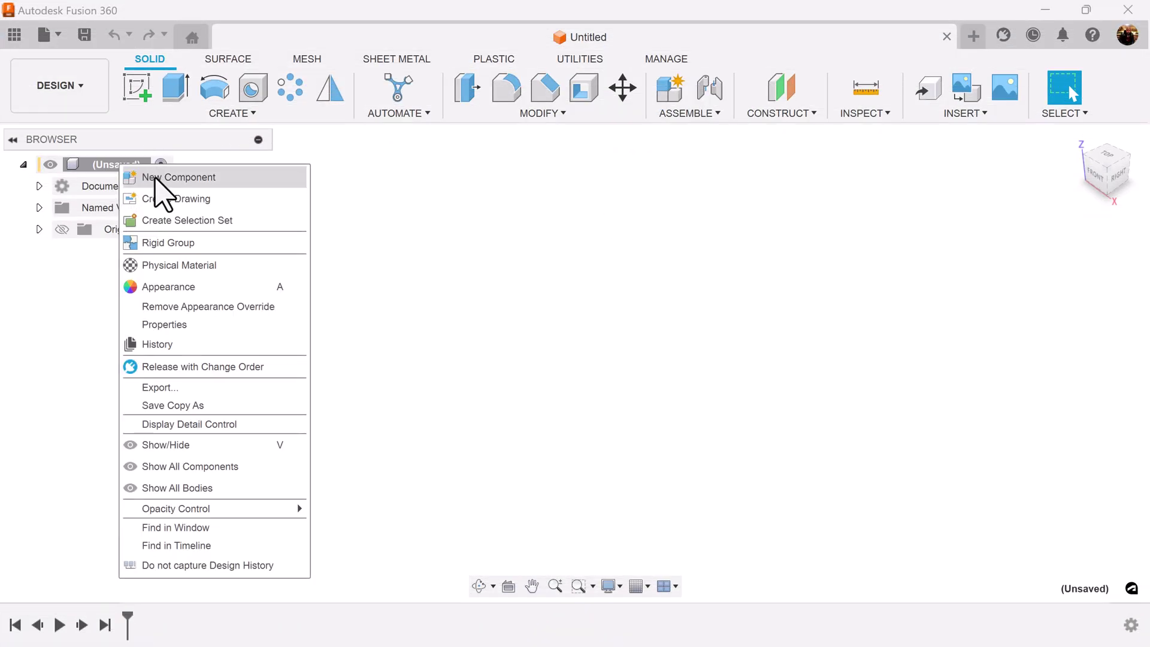
Create a new component in the unsaved design and start a sketch on the horizontal XY plane
click(159, 176)
click(1057, 542)
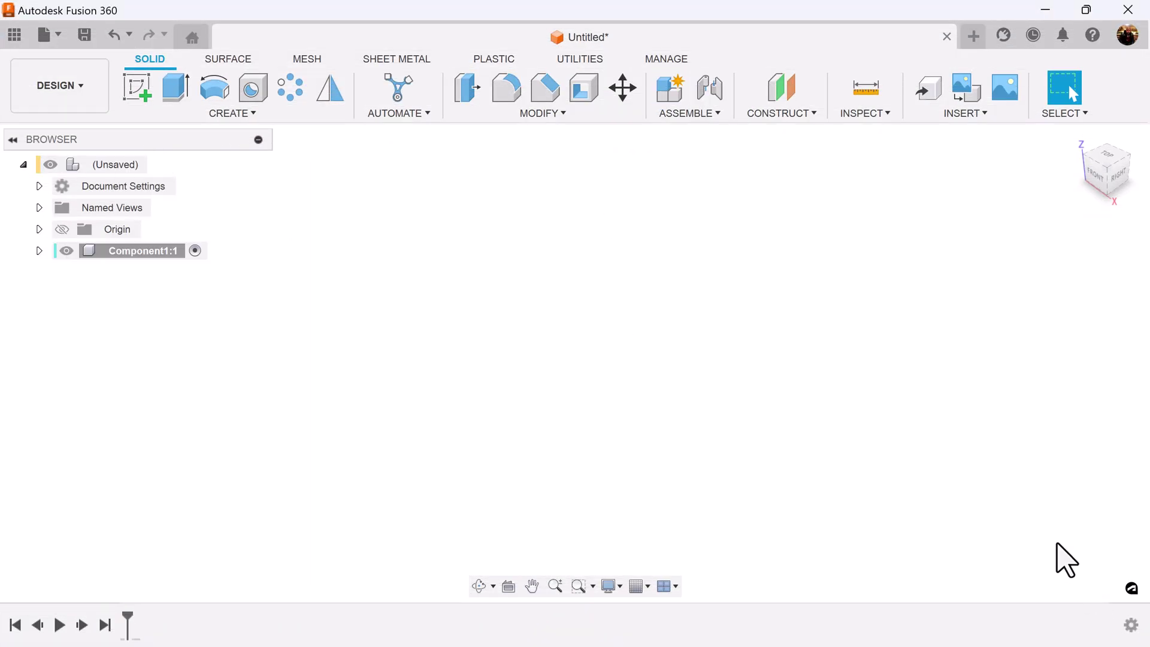
click(1106, 155)
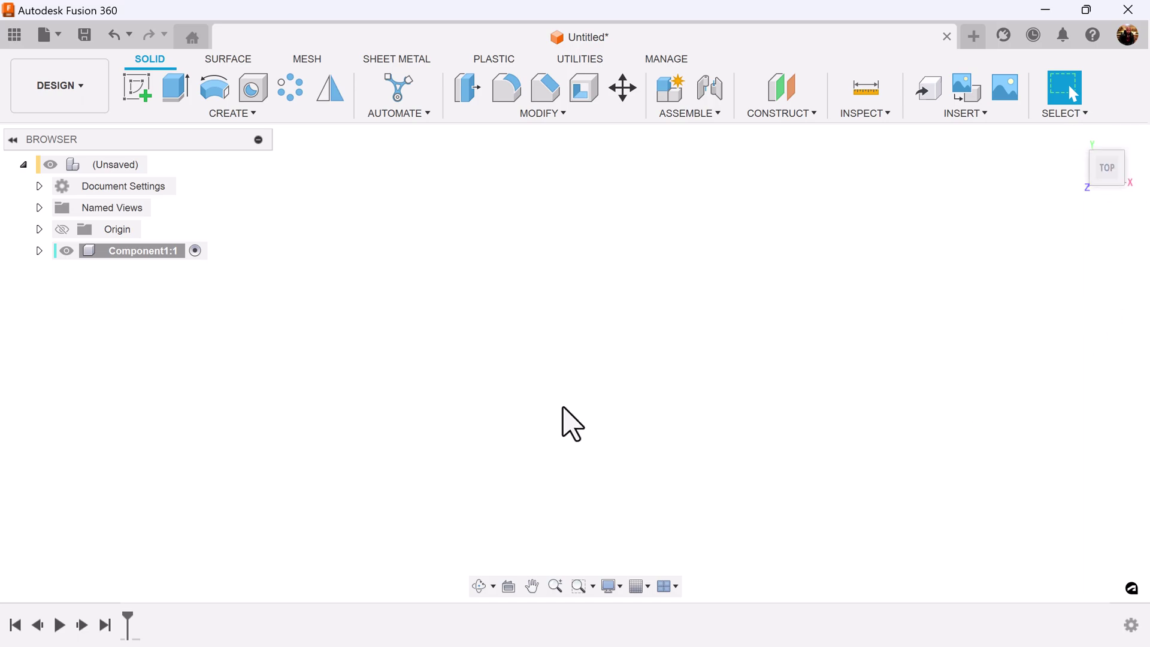
click(138, 96)
click(675, 336)
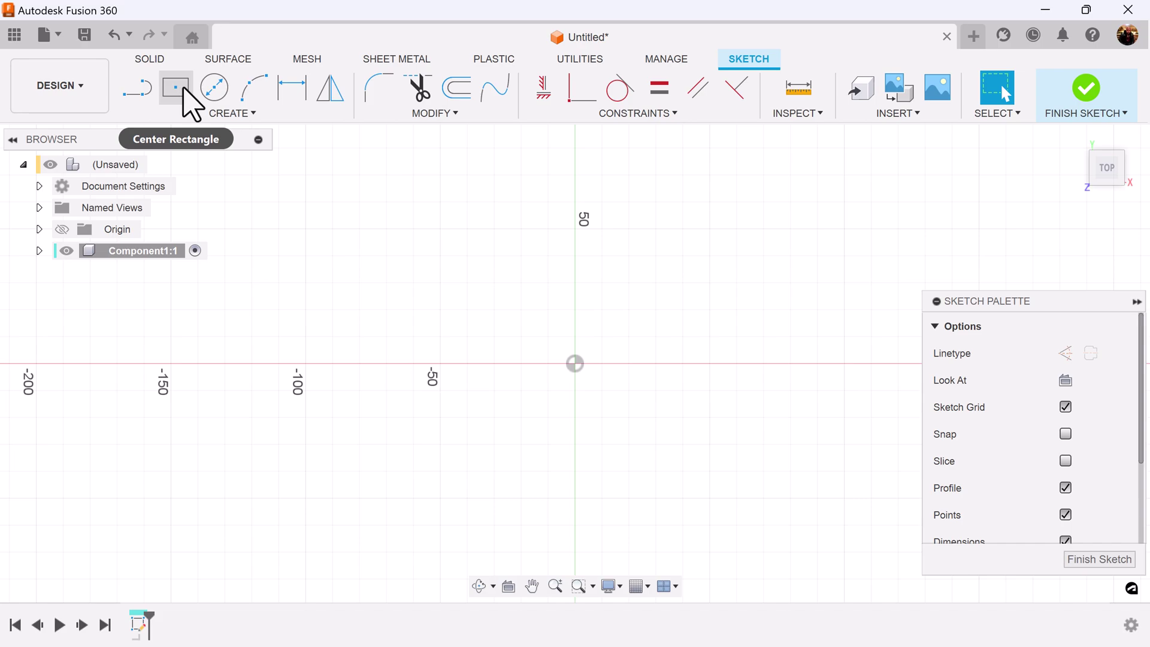
Sketch a center rectangle at the origin, 100 mm wide and 310 mm long, and finish the sketch
click(177, 90)
click(575, 364)
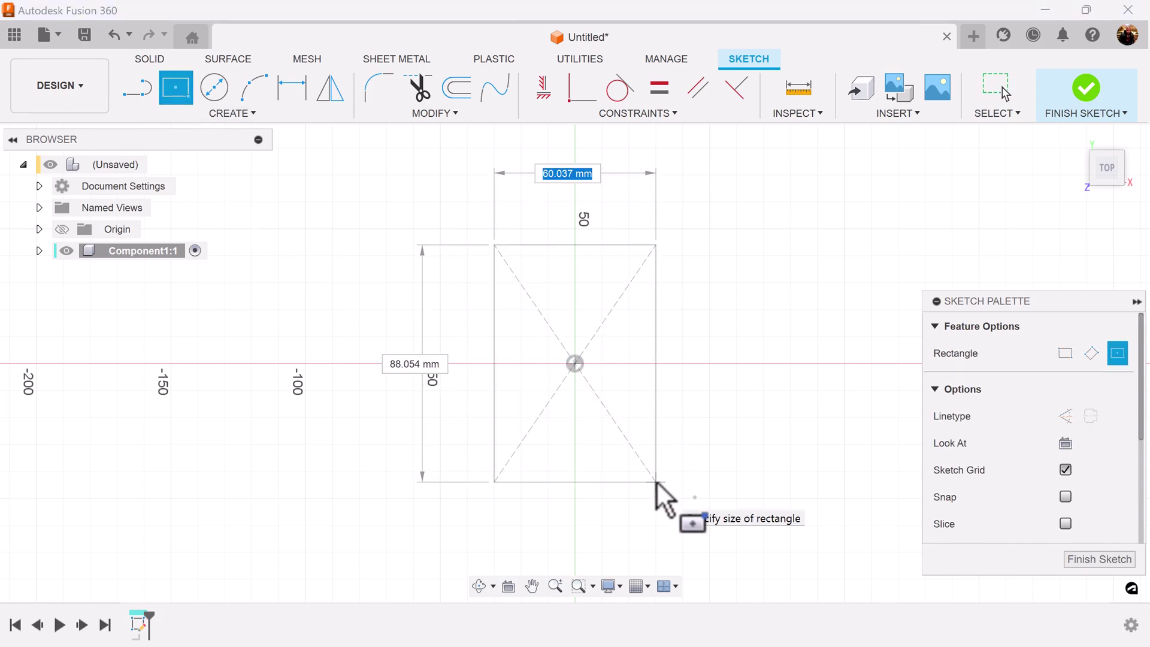
key(Tab)
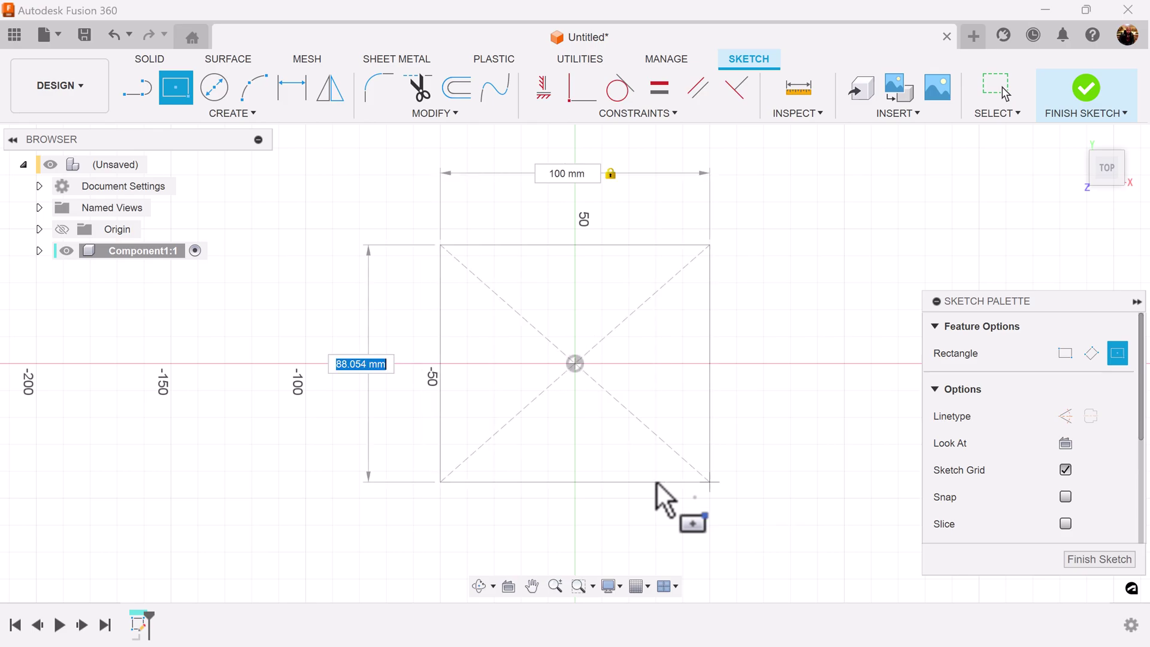
text(310)
key(Return)
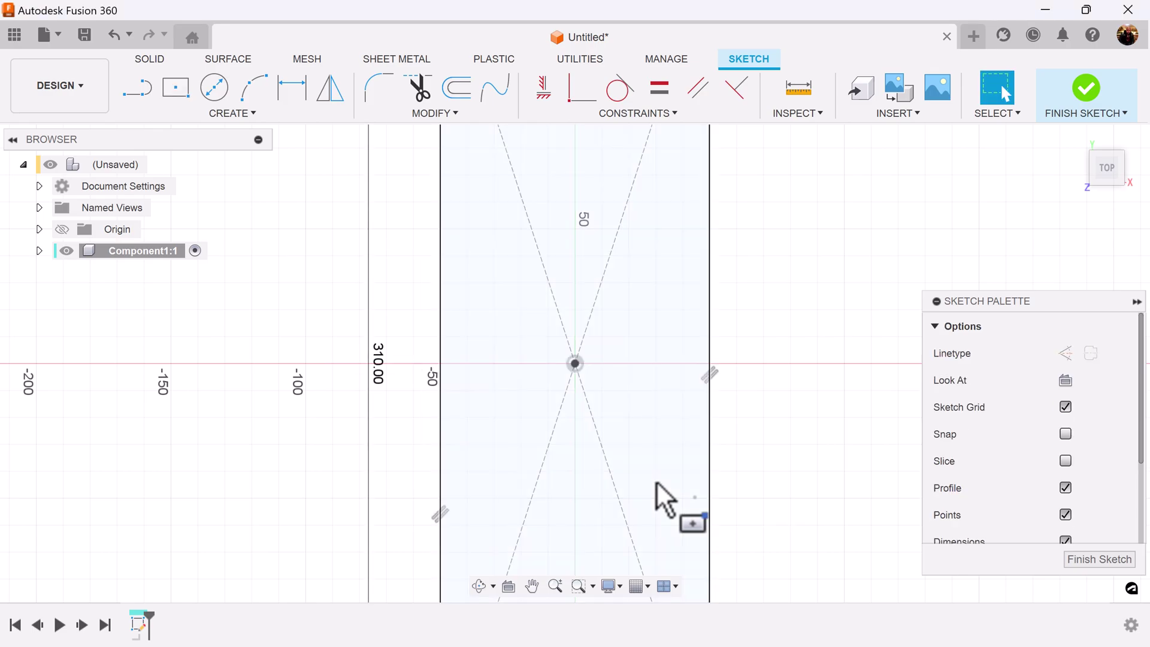
scroll(766, 403, down, 6)
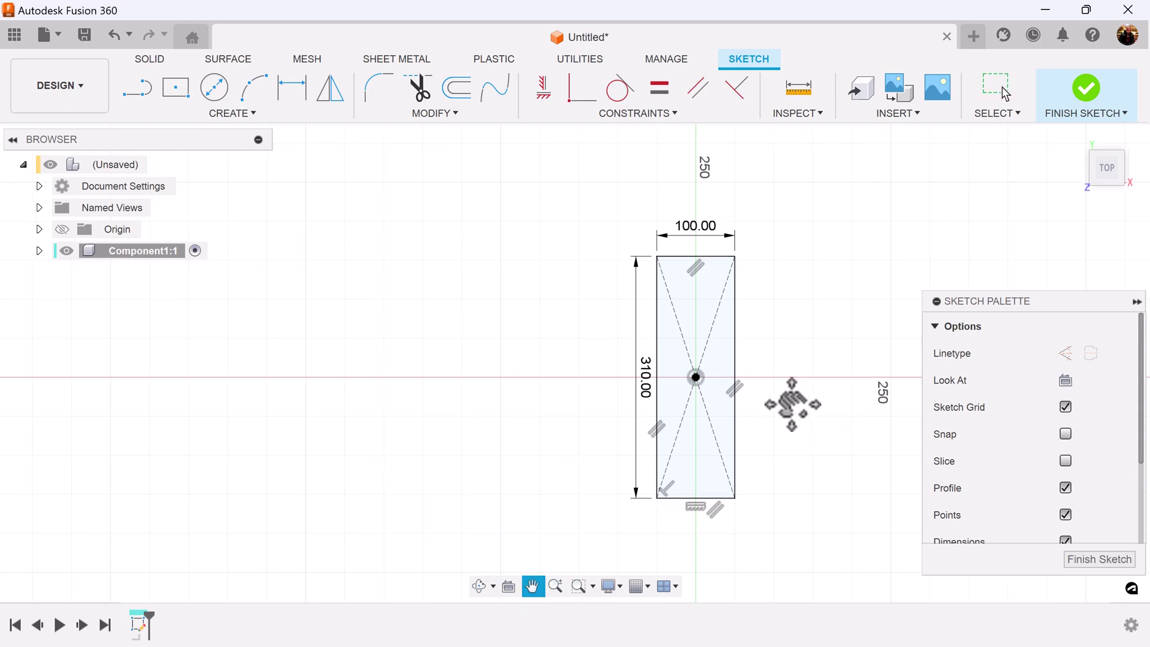
middle_drag(793, 403, 672, 390)
scroll(670, 400, up, 1)
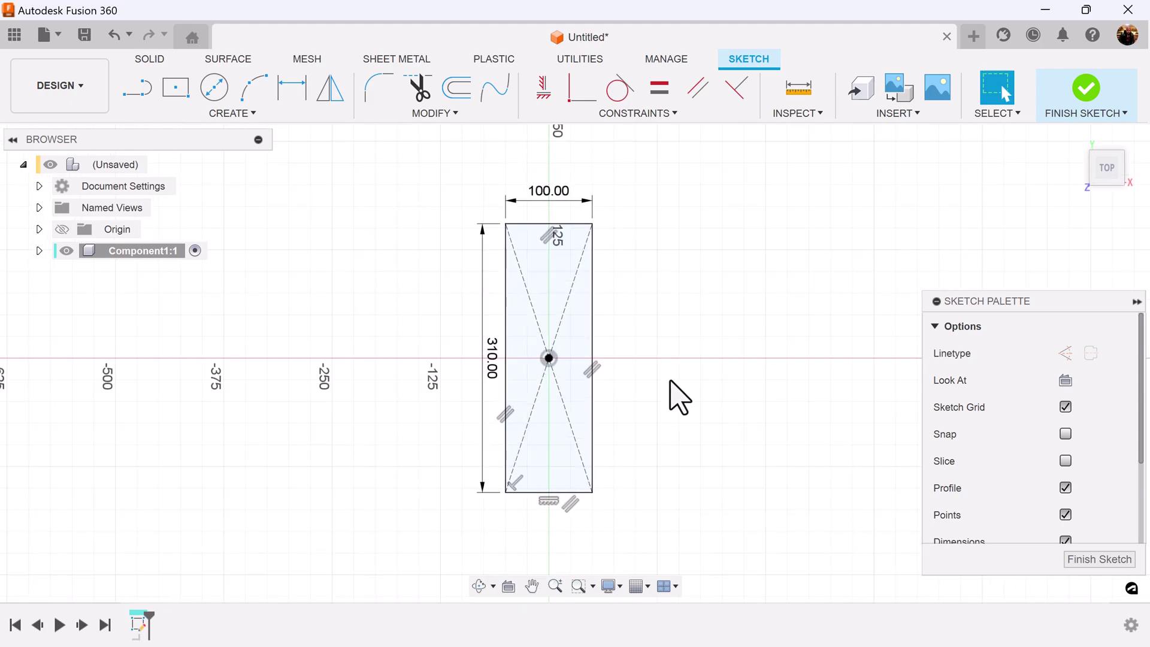
click(1091, 560)
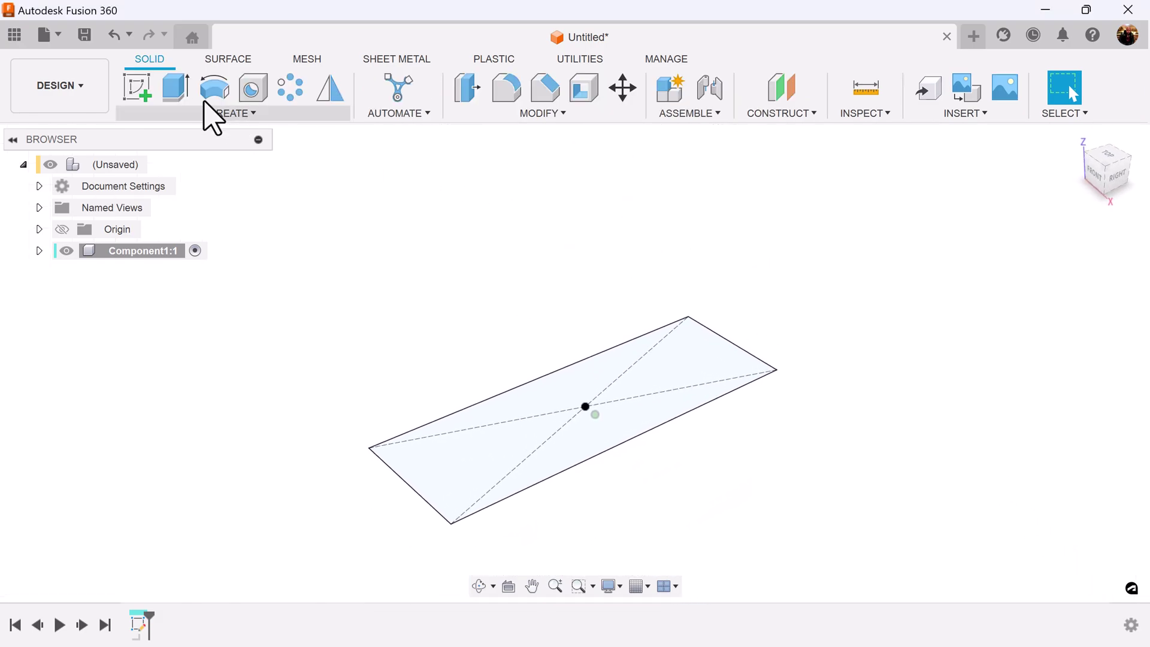
Extrude the rectangle profile 14 mm as a new body
click(175, 87)
text(14)
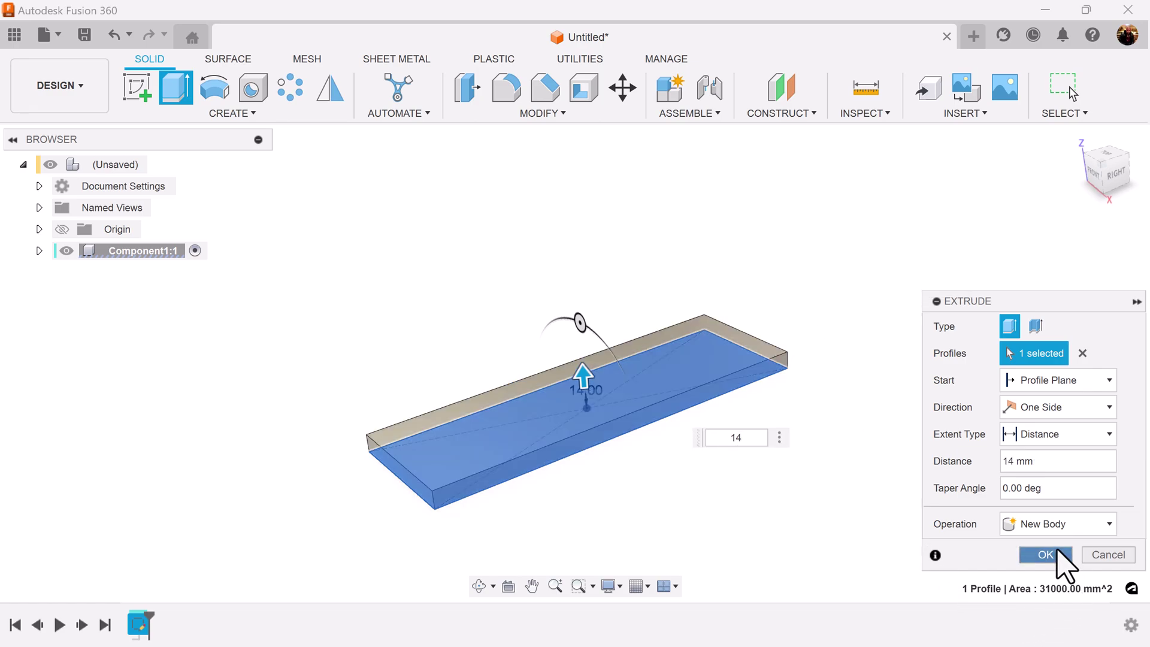
click(1045, 555)
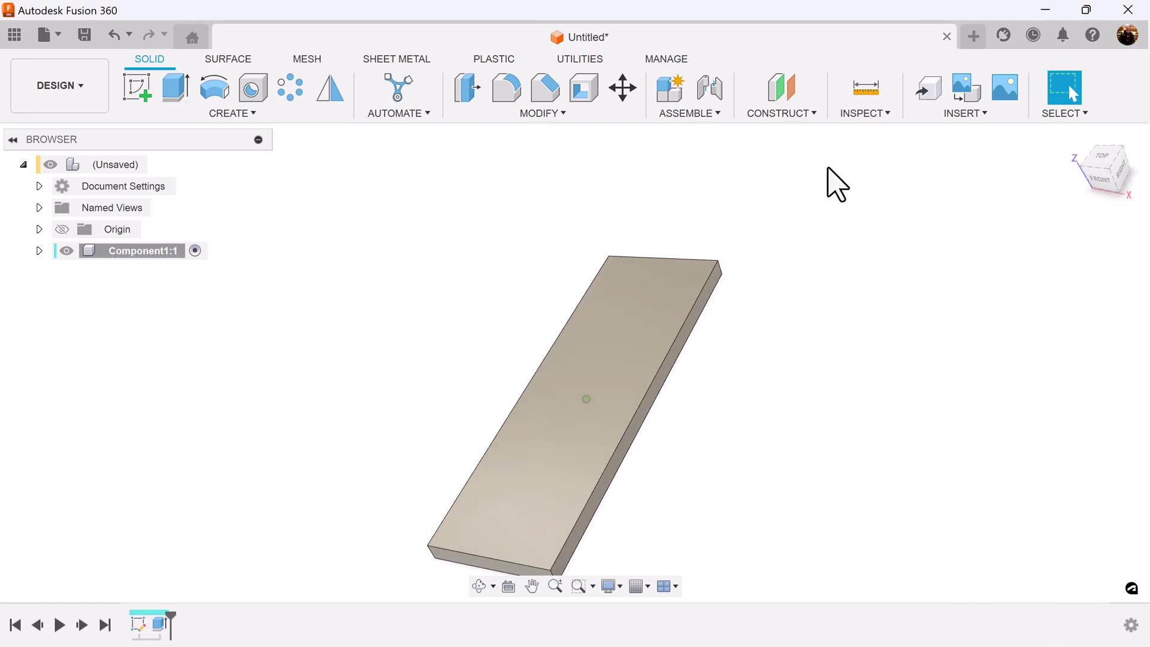
On the plate's top face, sketch a 12 mm wide, 110 mm long 2-point rectangle inward from the +X long edge
click(141, 99)
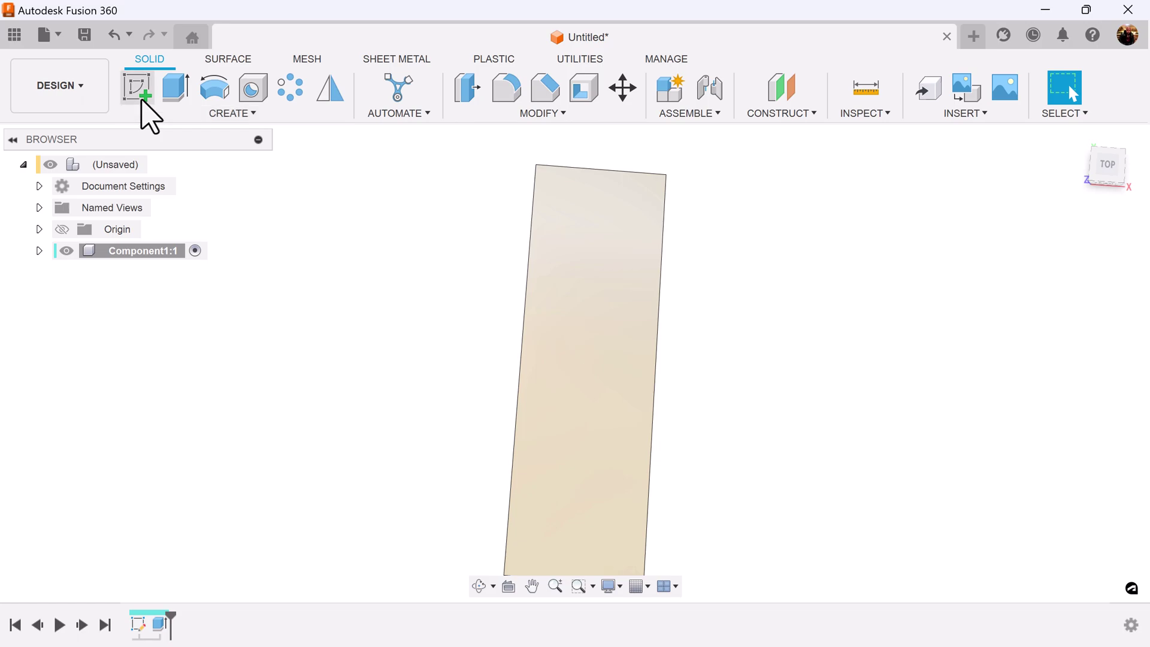
click(623, 248)
scroll(727, 442, down, 3)
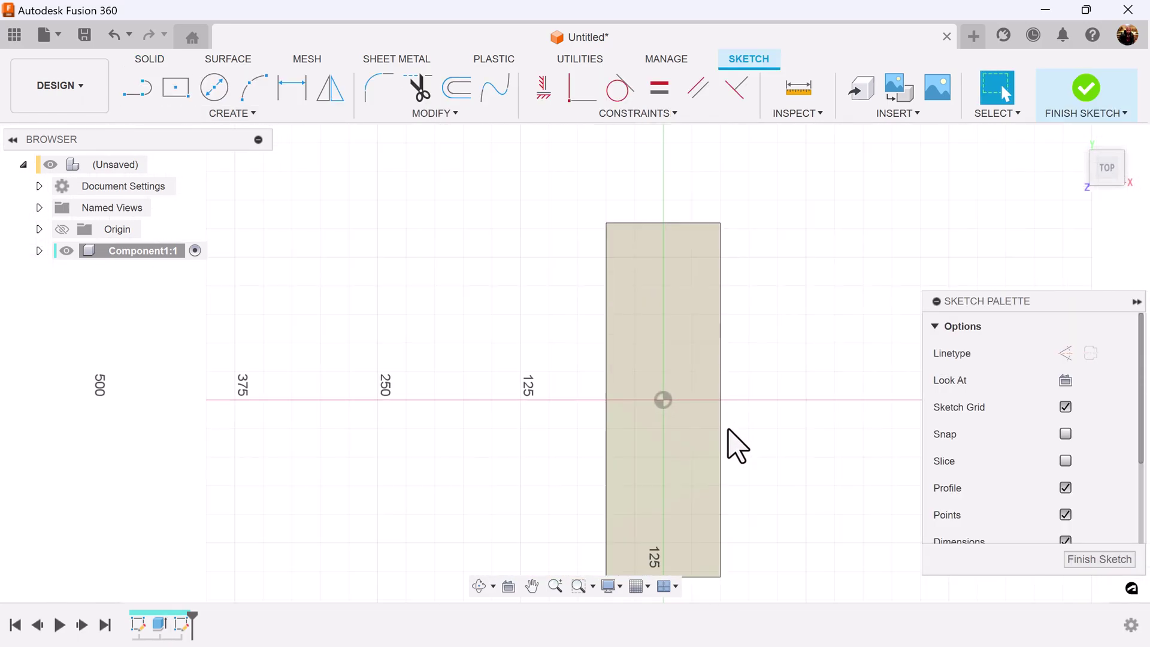
mouse_move(732, 442)
middle_down()
mouse_move(768, 433)
mouse_move(718, 406)
middle_up()
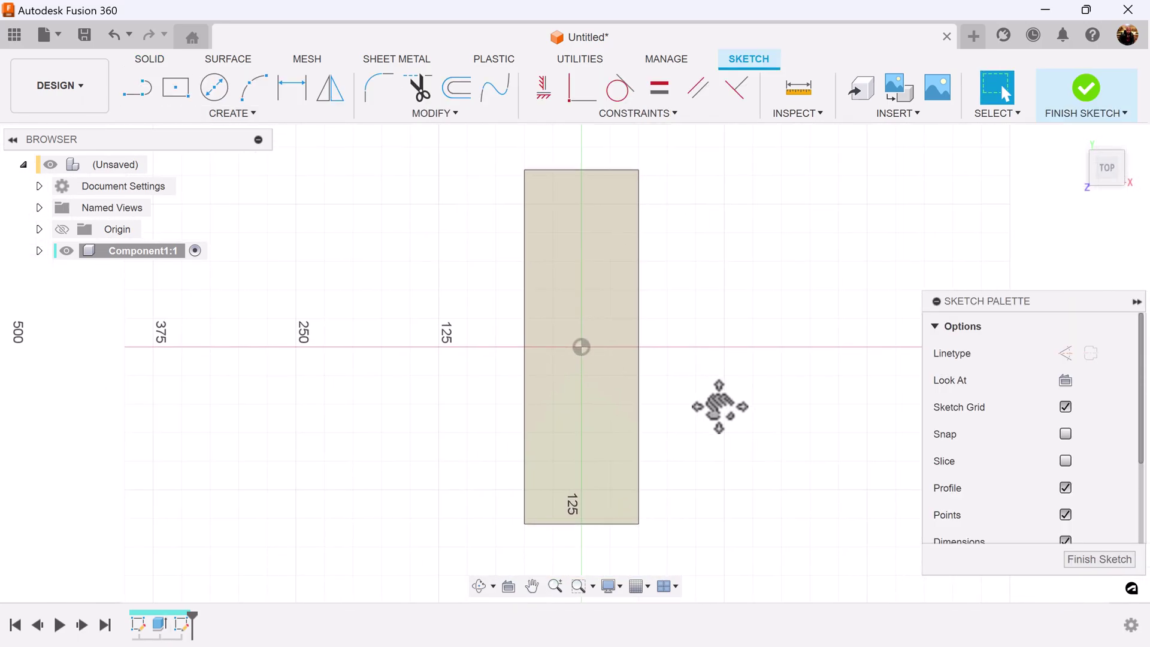
click(239, 114)
mouse_move(230, 154)
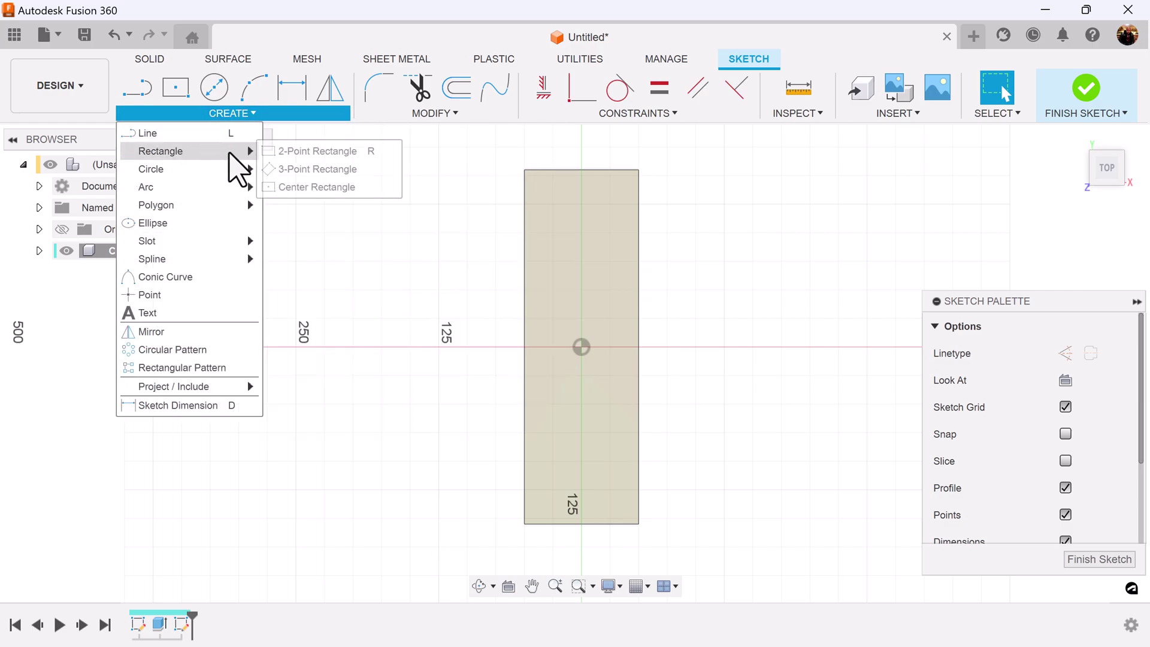
click(294, 151)
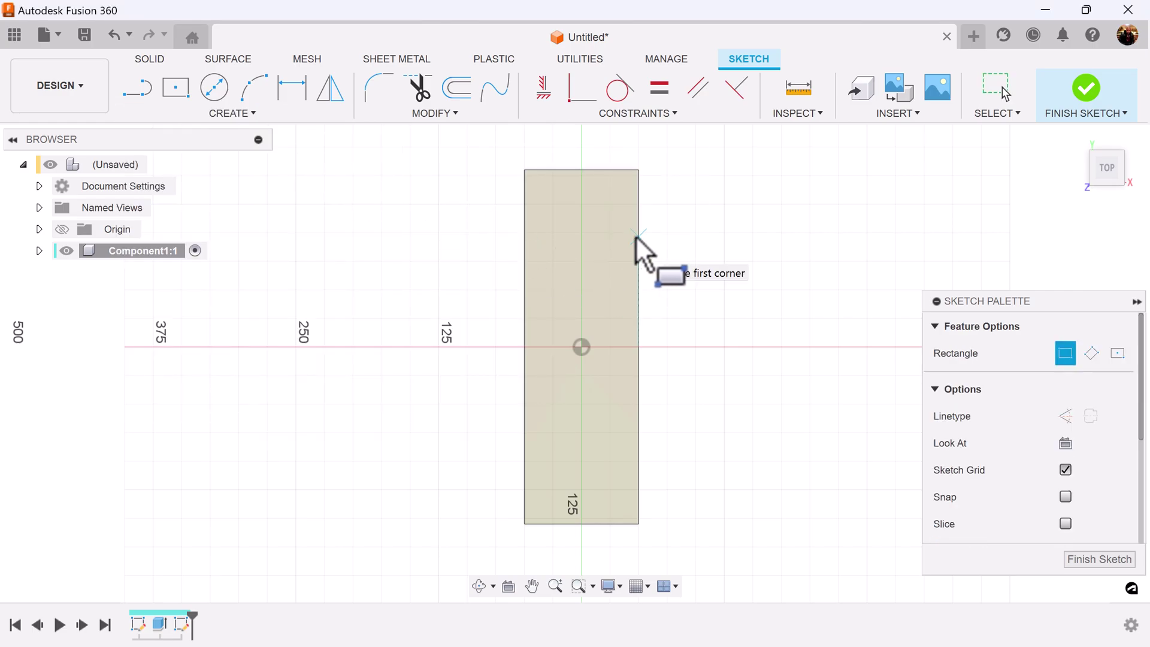
scroll(635, 235, up, 2)
click(608, 235)
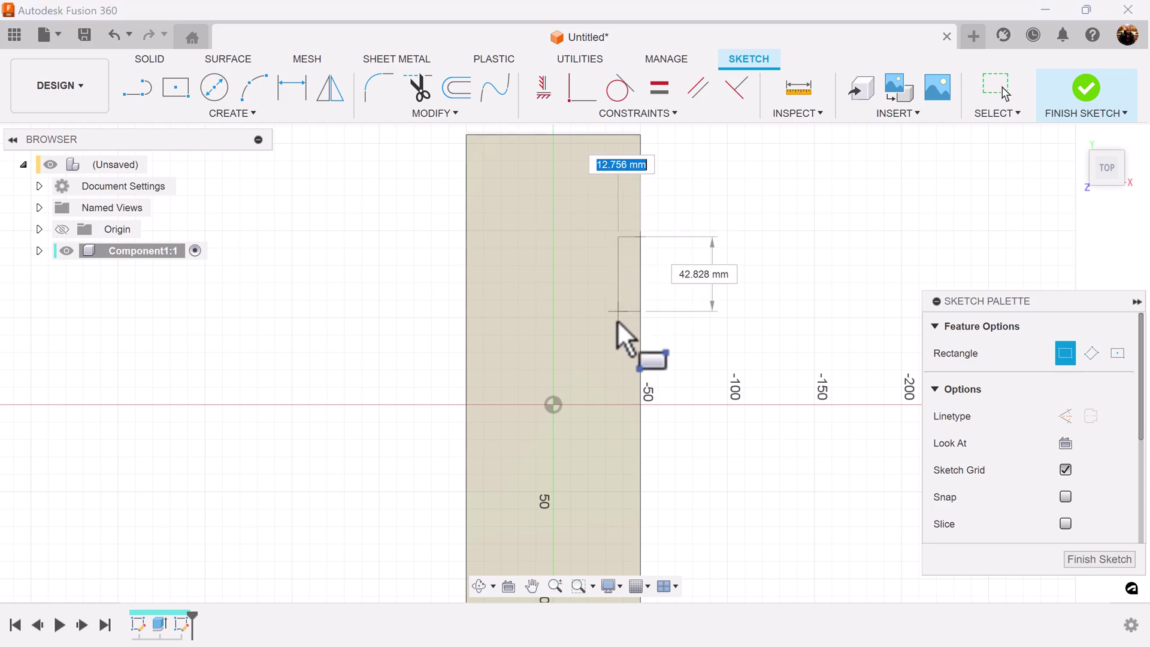
text(1)
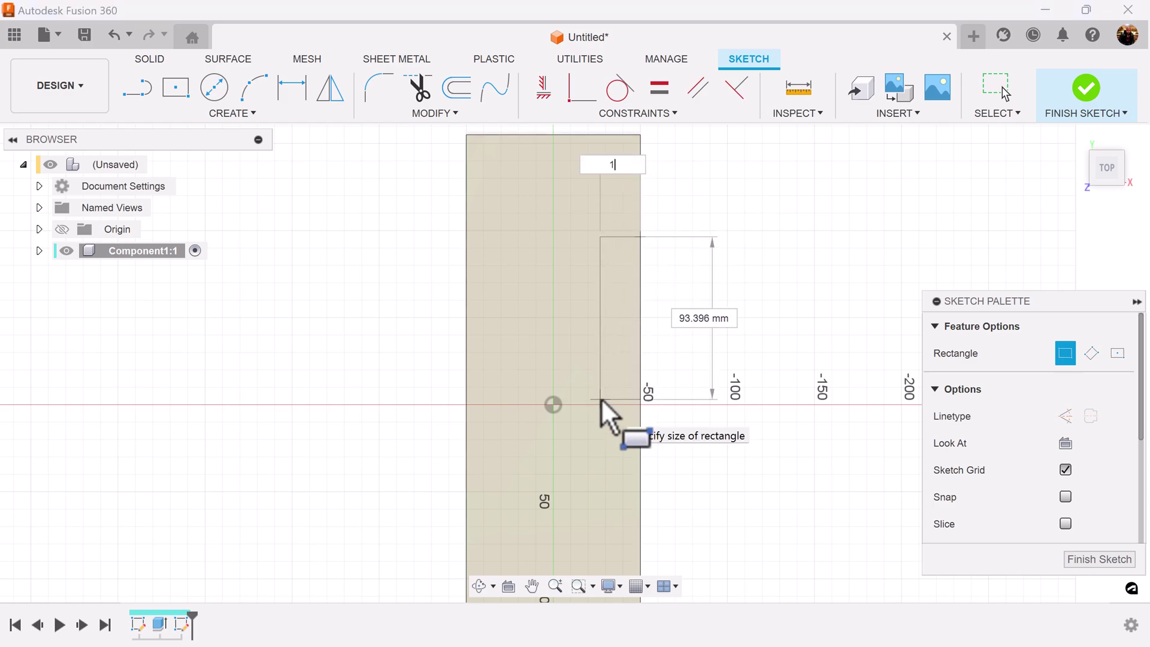
text(2)
key(Tab)
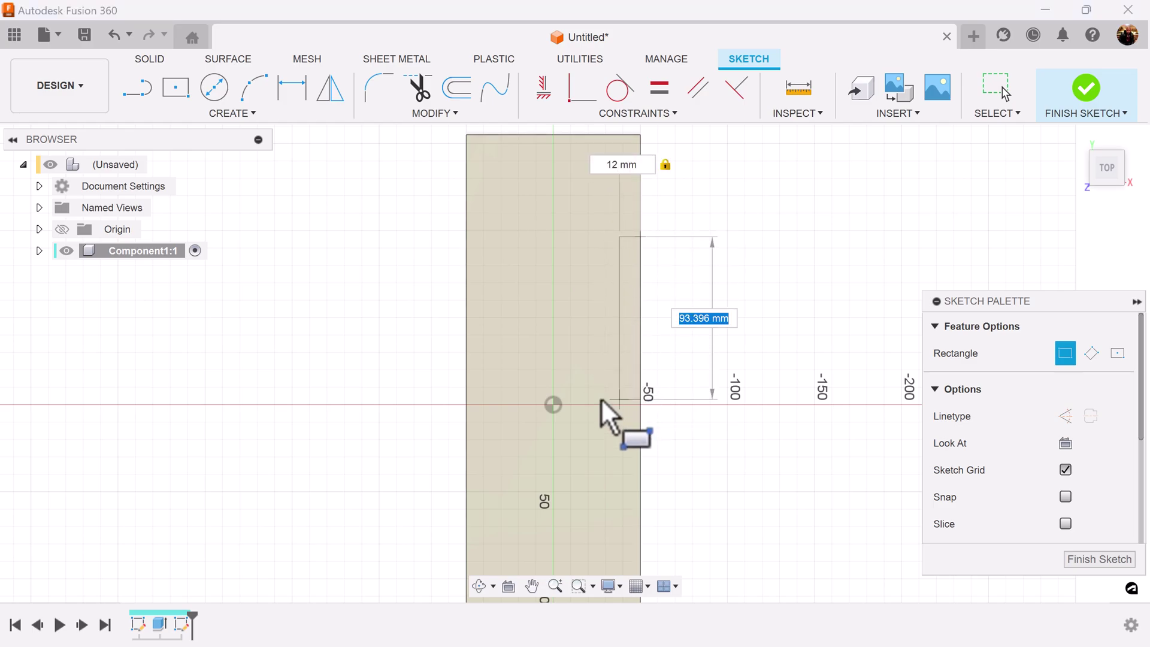
text(110)
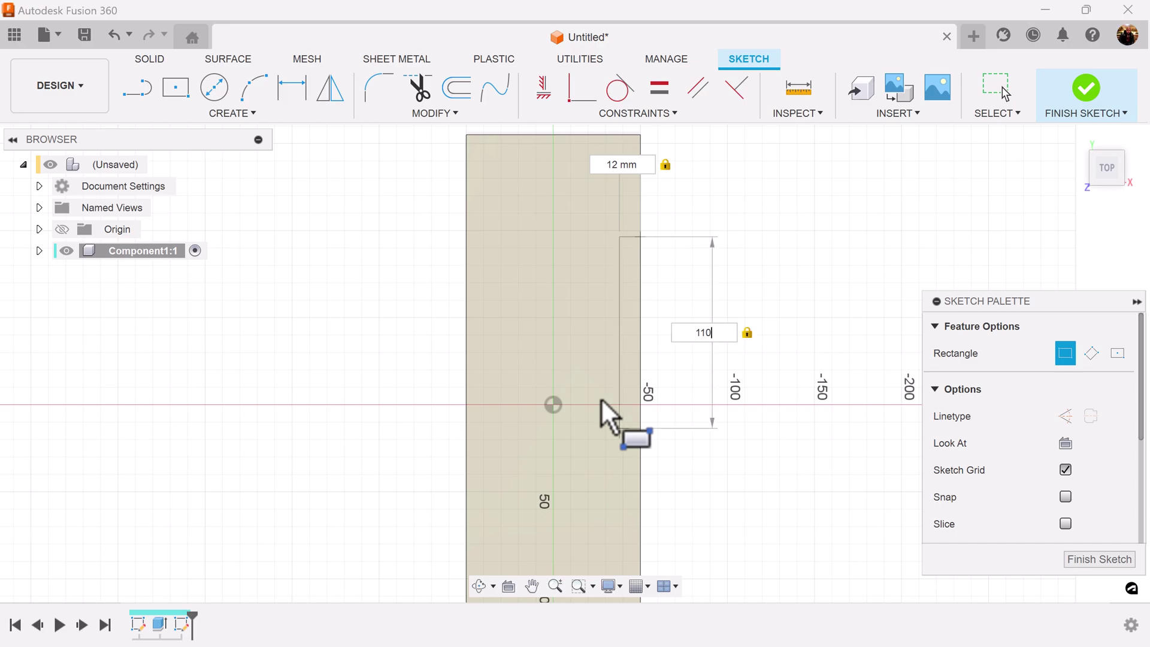
key(Return)
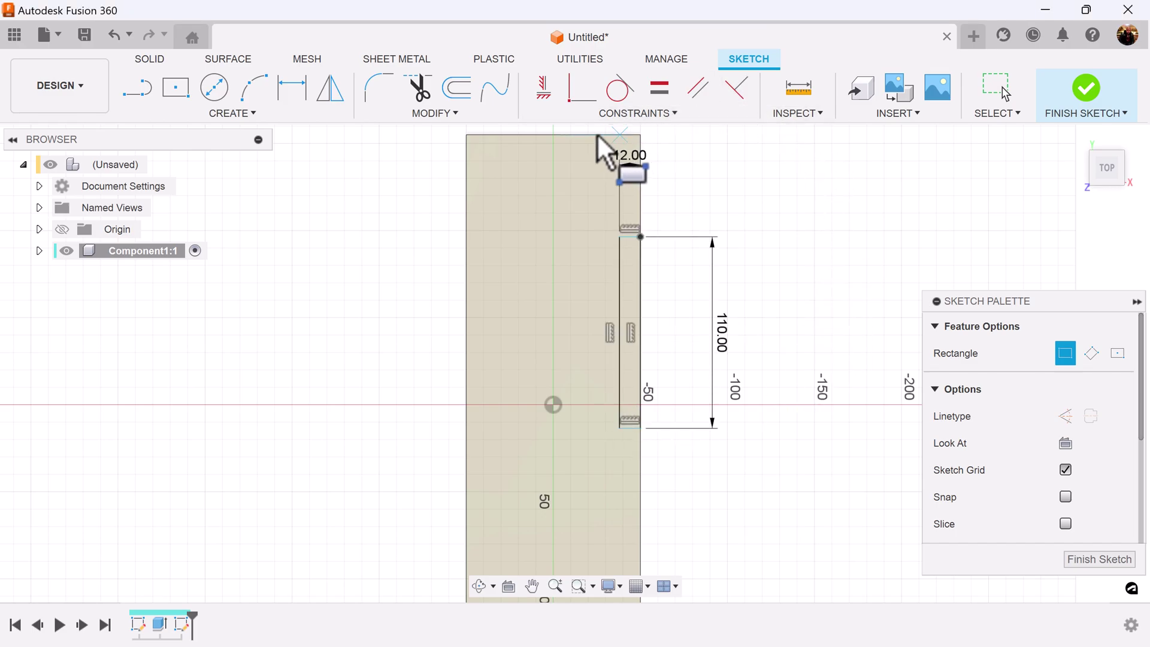
Dimension the small rectangle's upper end 100 mm from the plate's upper short edge
click(292, 89)
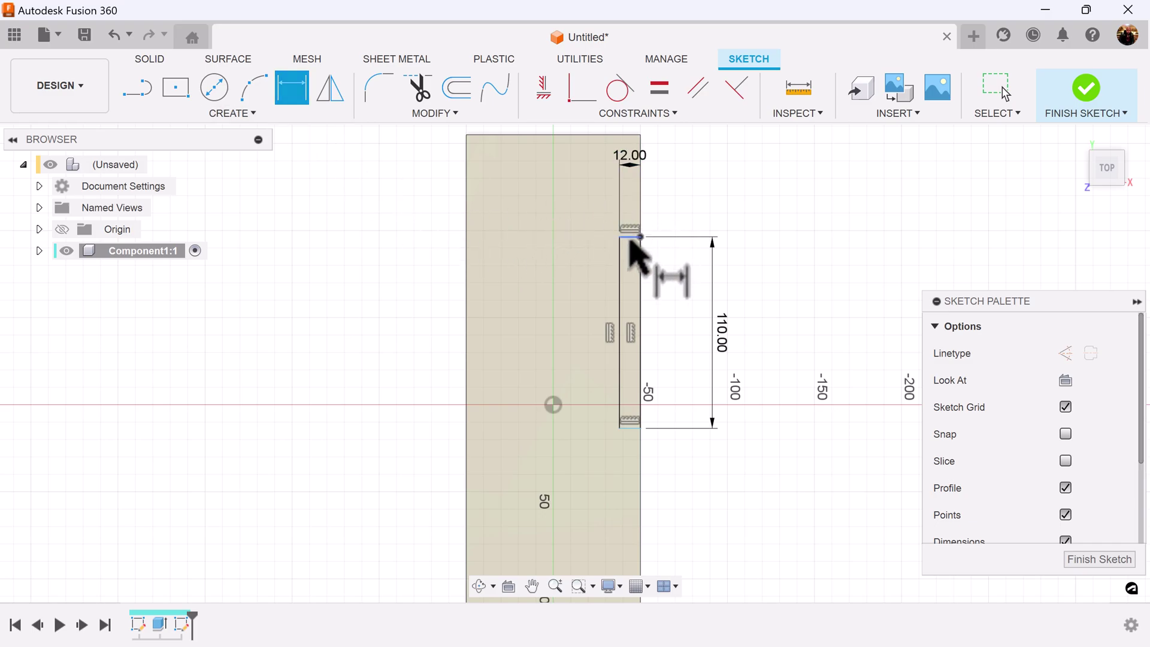
click(629, 238)
click(631, 135)
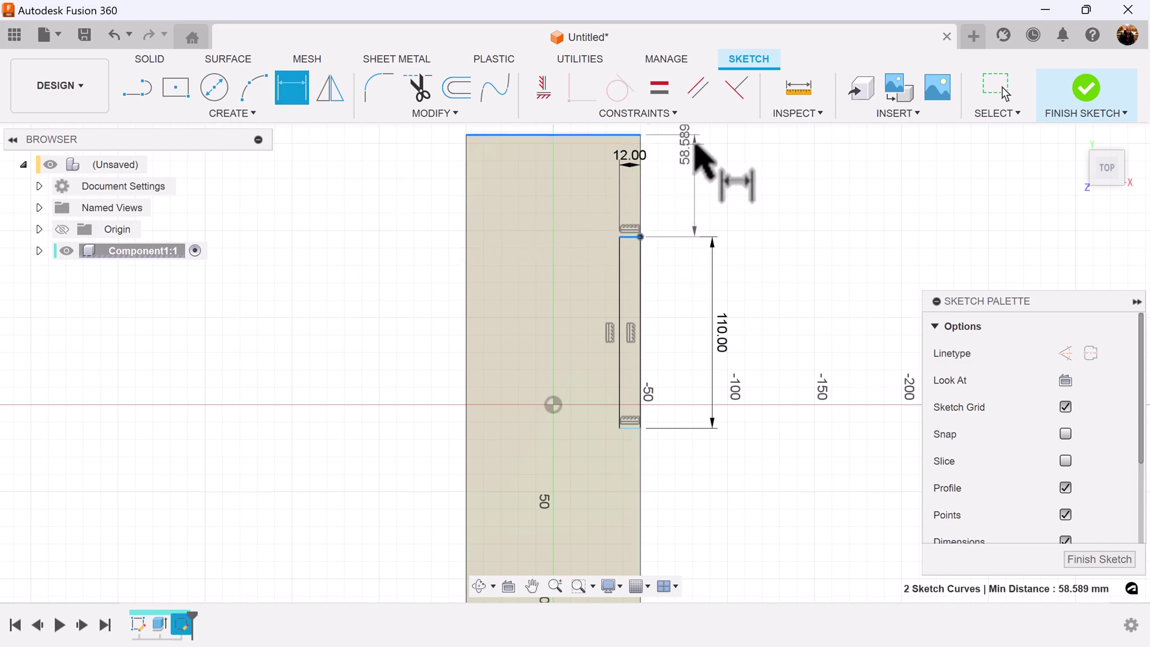
click(695, 146)
text(100)
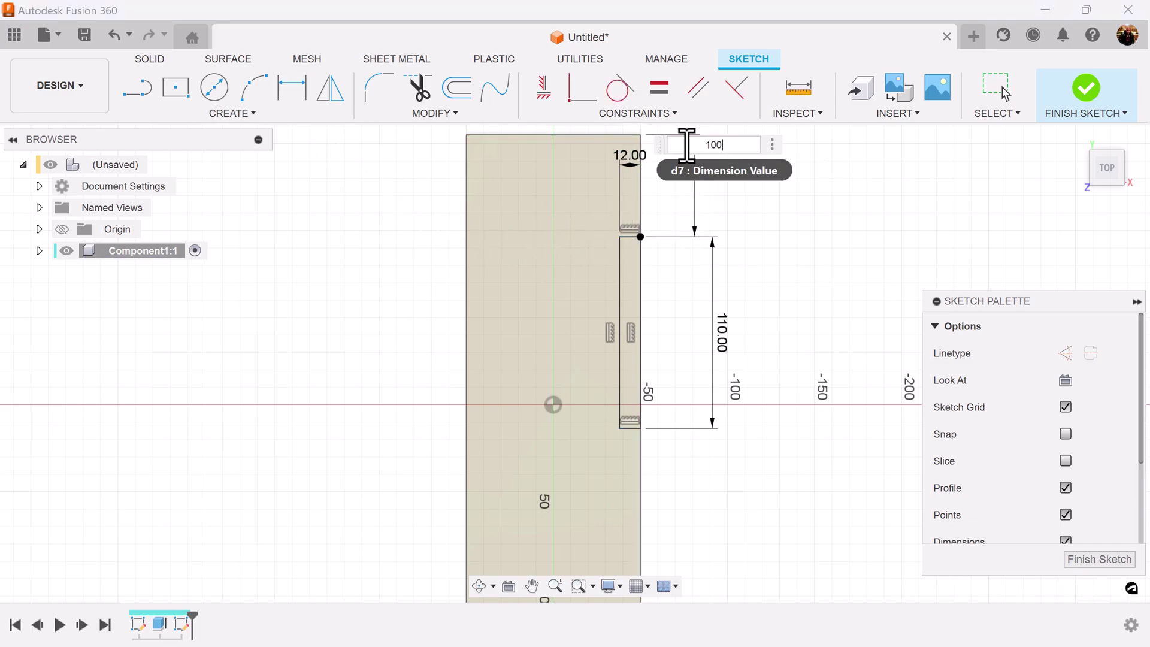
key(Return)
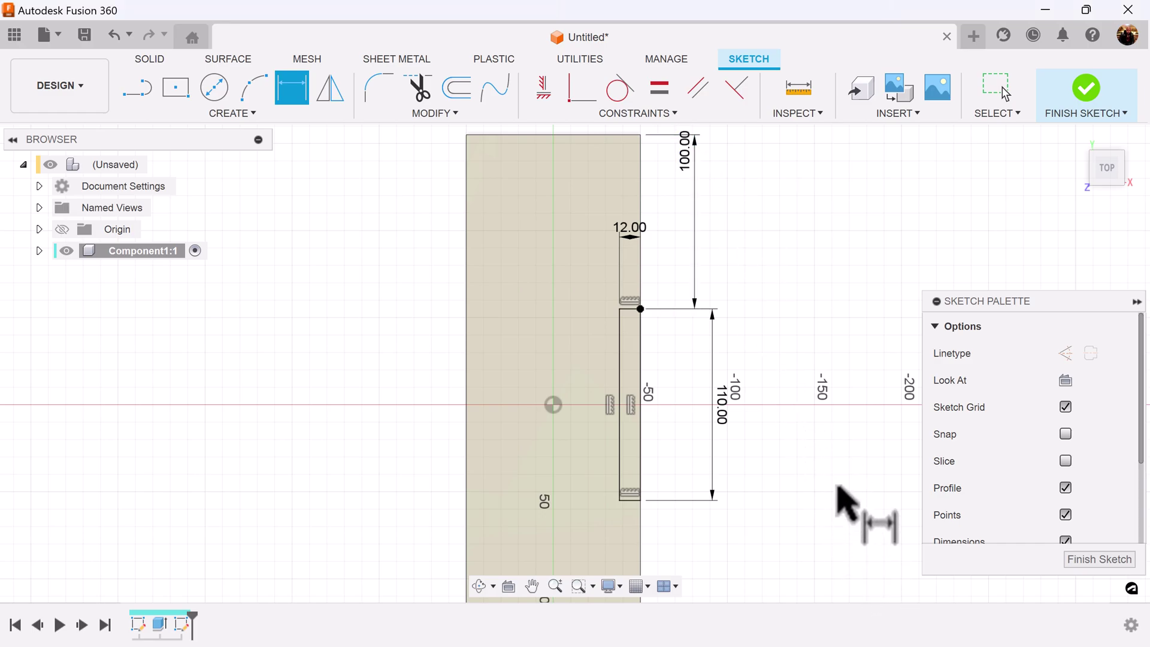
Reposition the 100 mm and 12 mm dimension labels for clarity and finish the sketch
scroll(839, 494, down, 1)
middle_drag(838, 494, 806, 480)
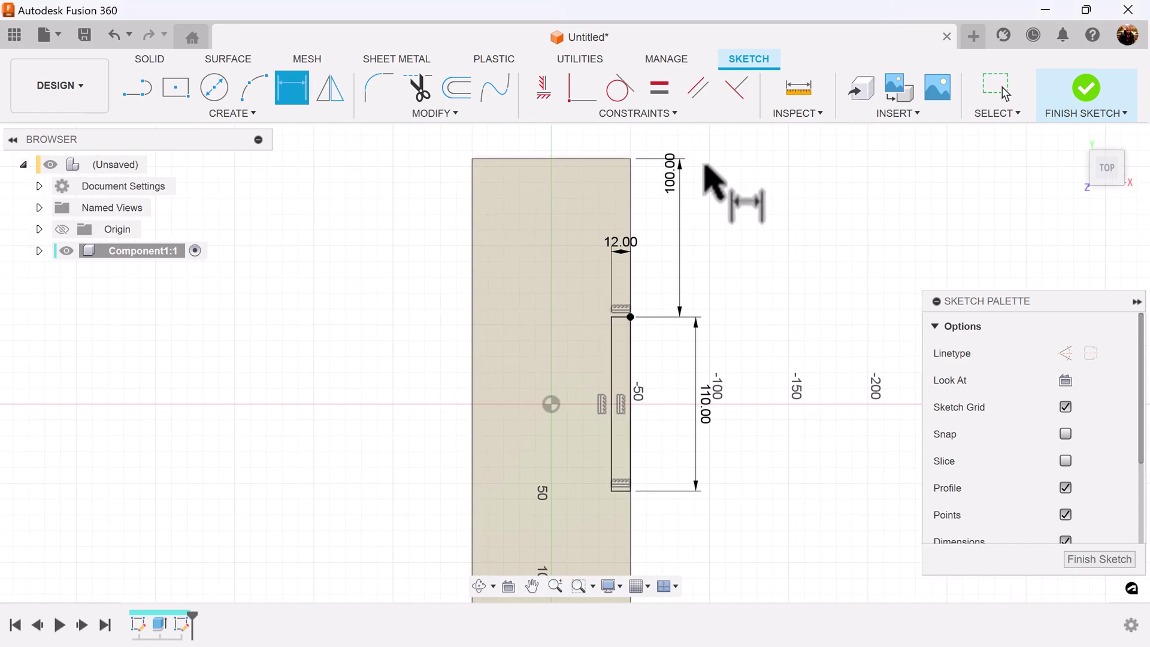
drag(672, 171, 673, 214)
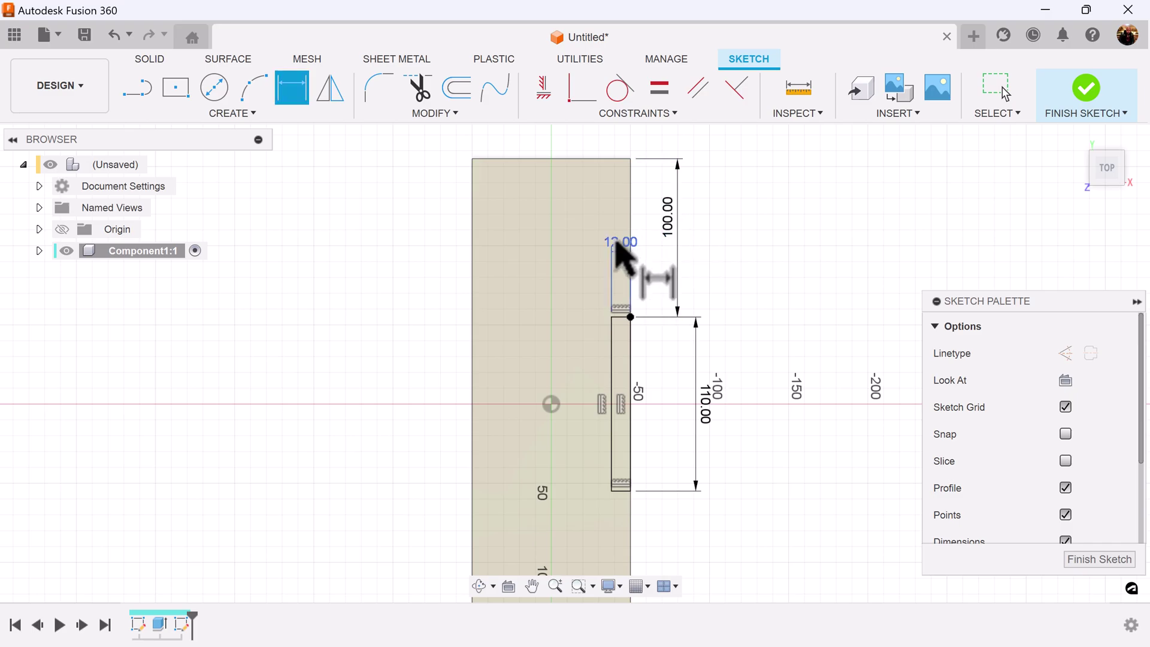
drag(617, 246, 597, 242)
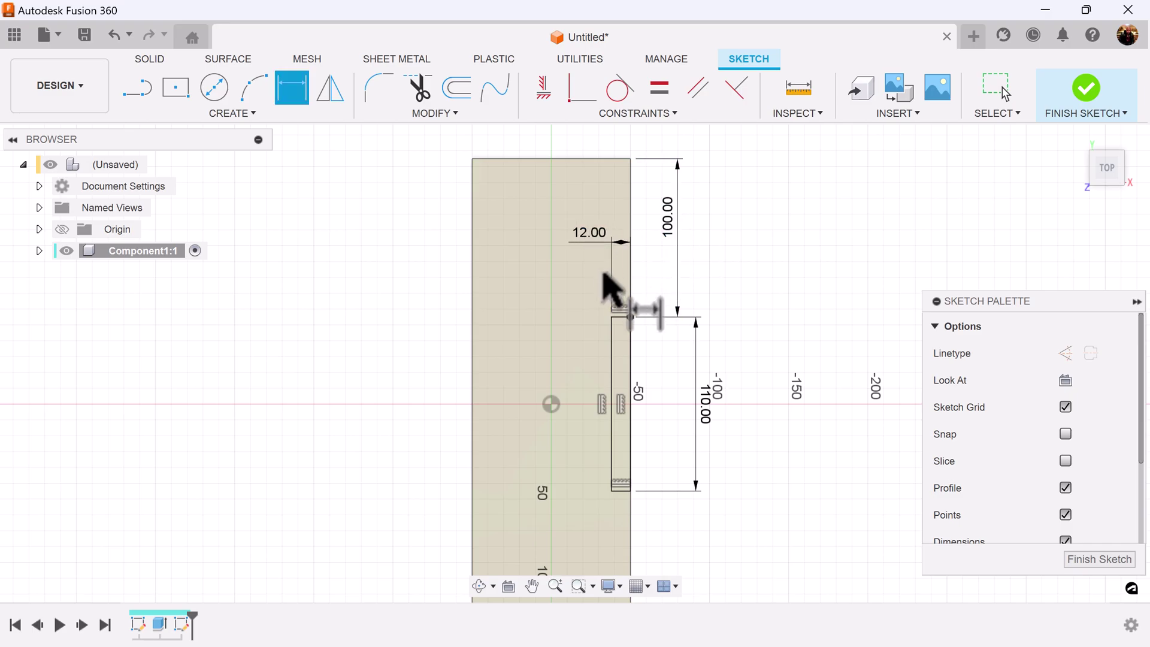
click(1089, 562)
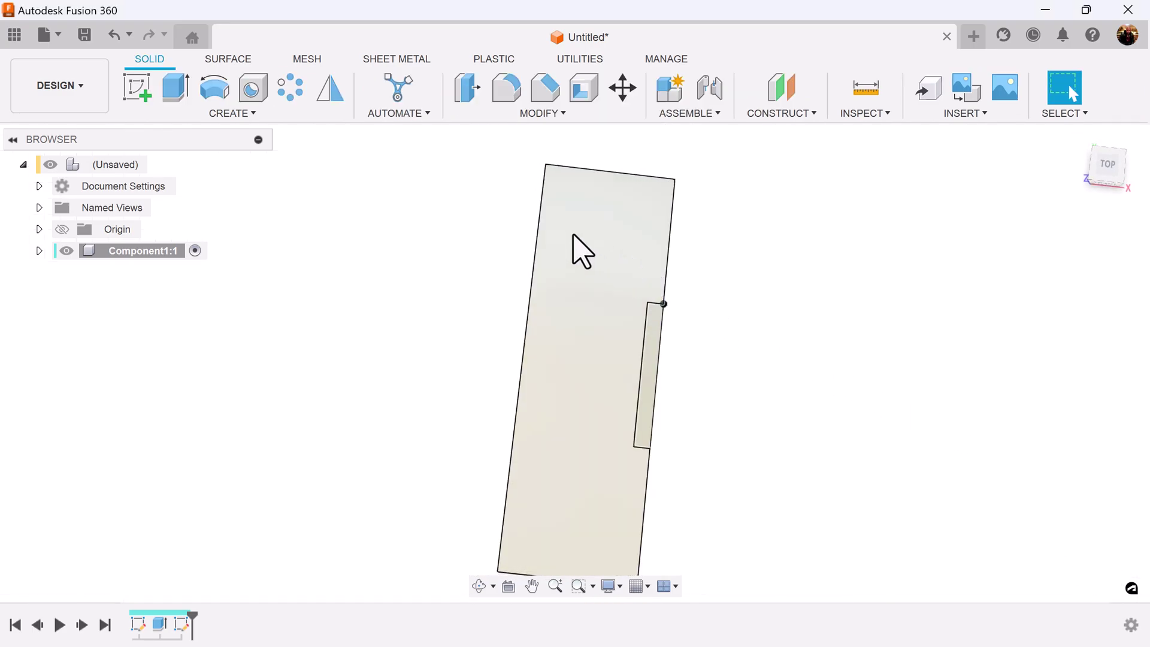
Cut the small rectangle through the plate by extruding its profile -14 mm
click(175, 88)
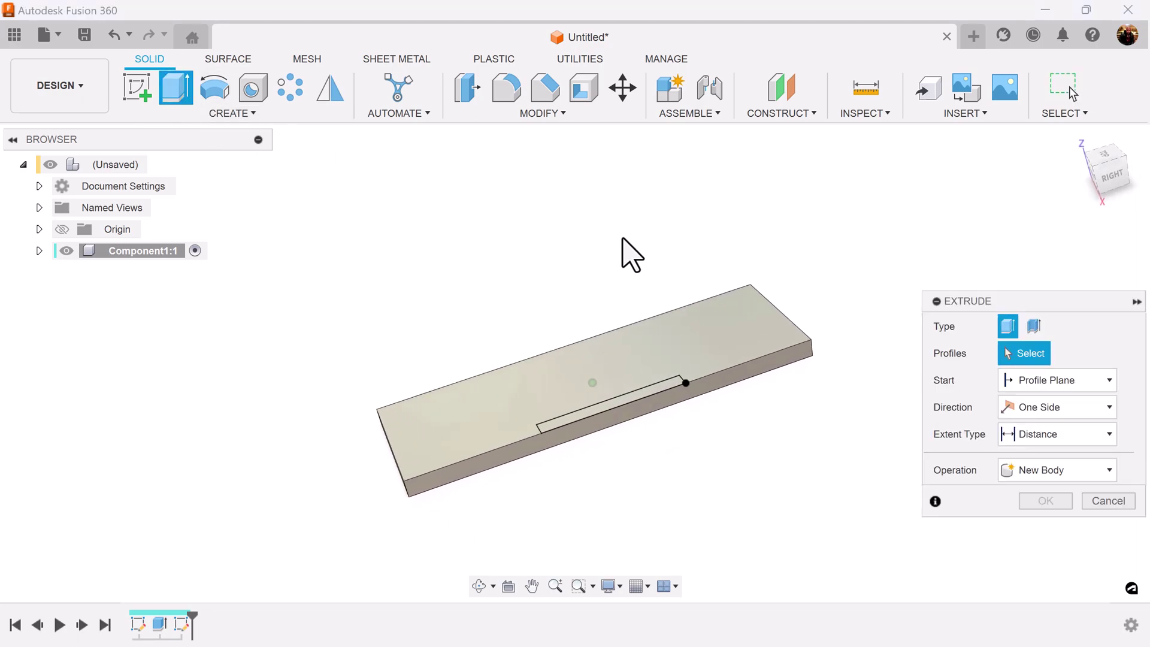
click(687, 389)
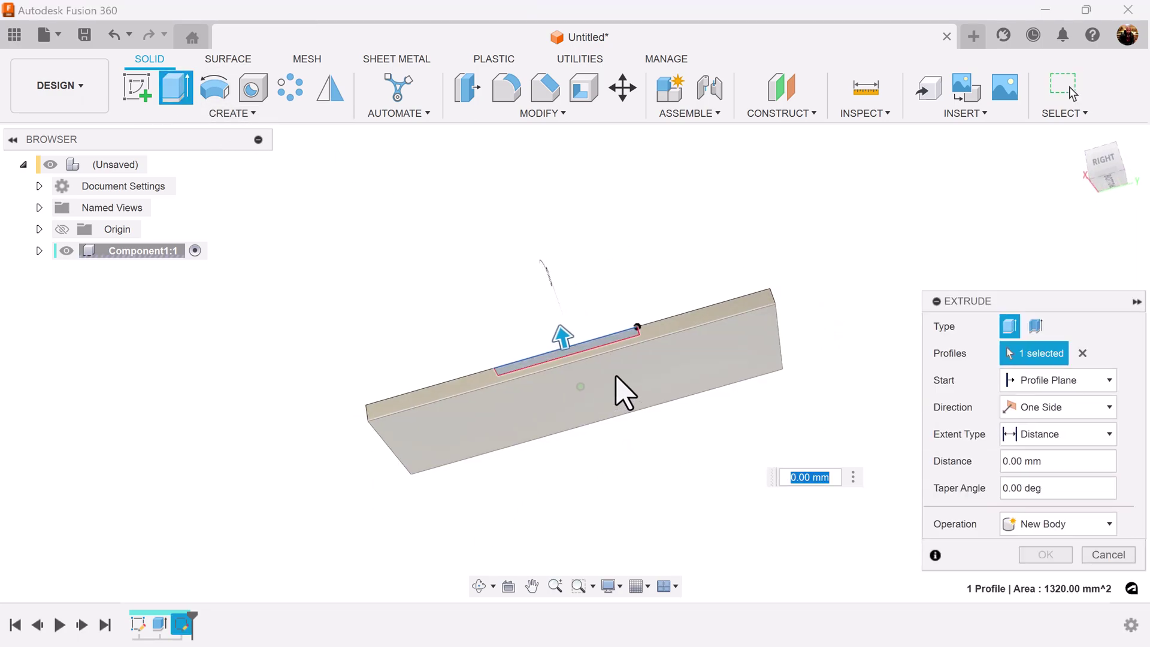
text(-14)
key(Return)
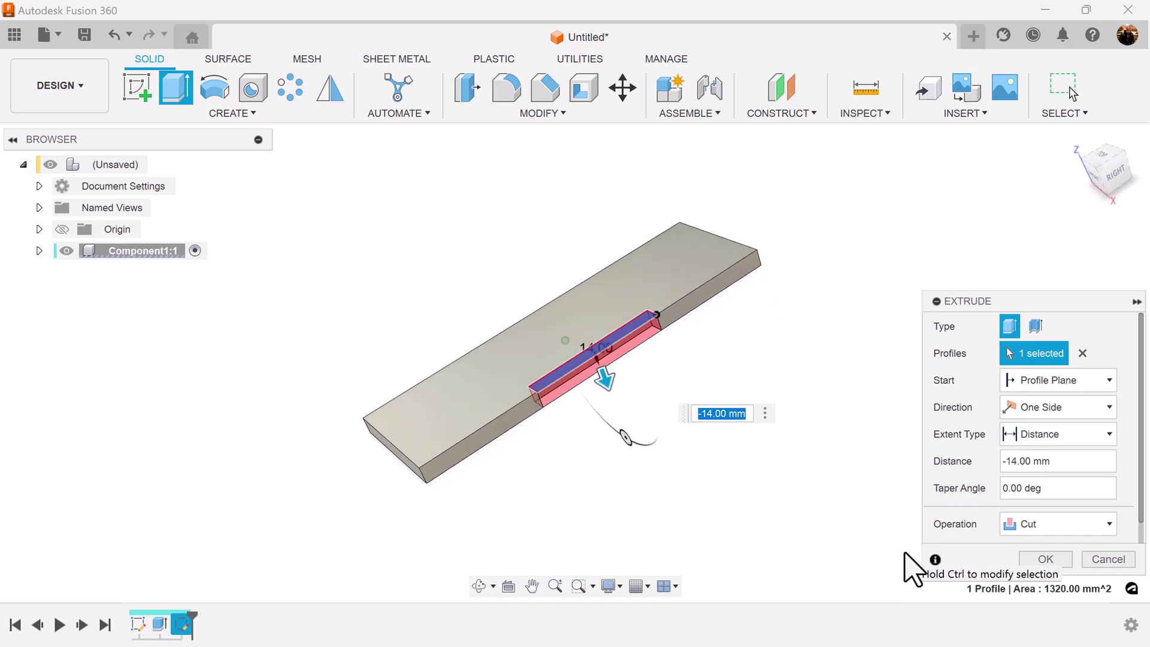
click(1045, 559)
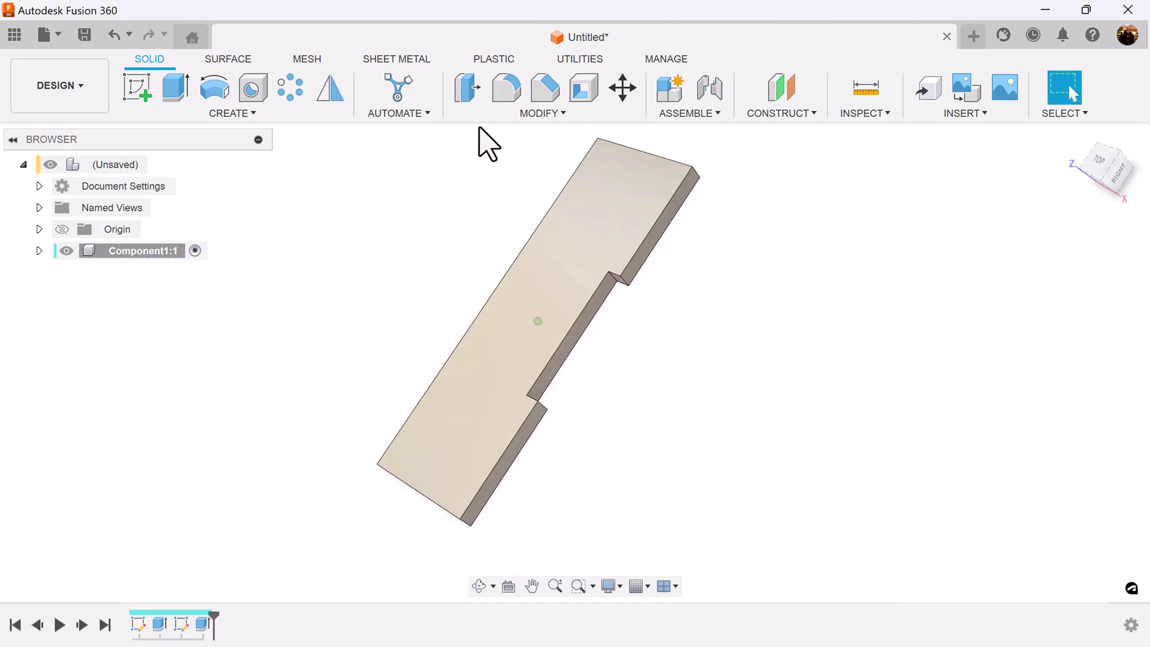
Mirror the notch cut feature across the YZ origin plane onto the plate's opposite long edge, with the compute type set to Adjust
click(331, 96)
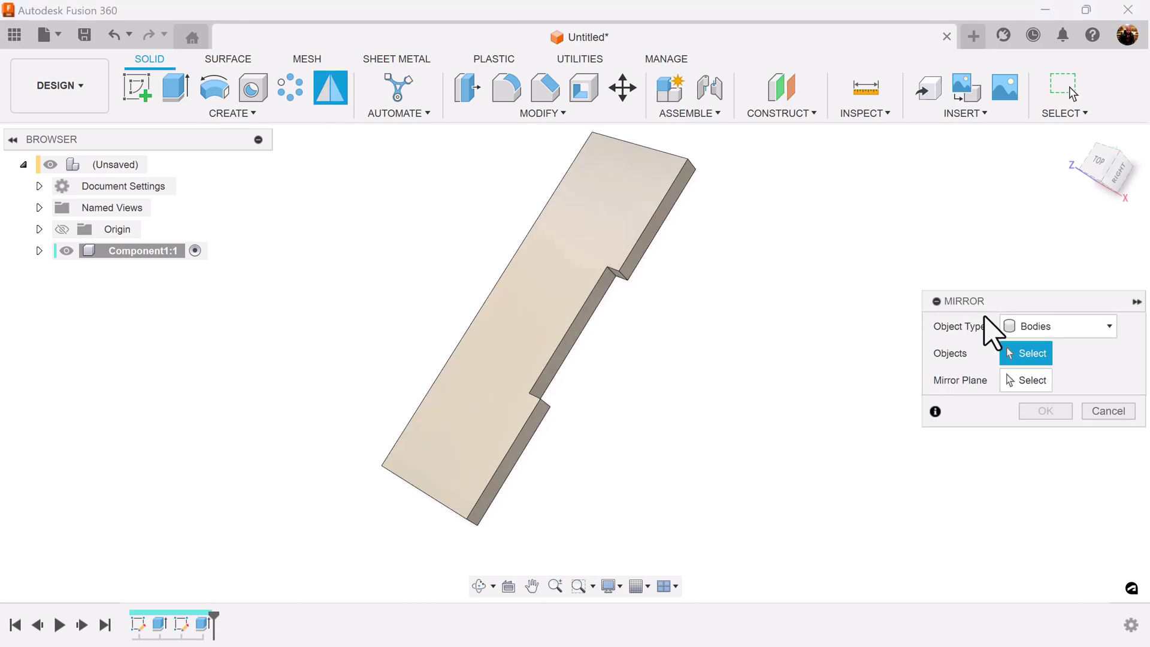
click(1042, 324)
click(1039, 386)
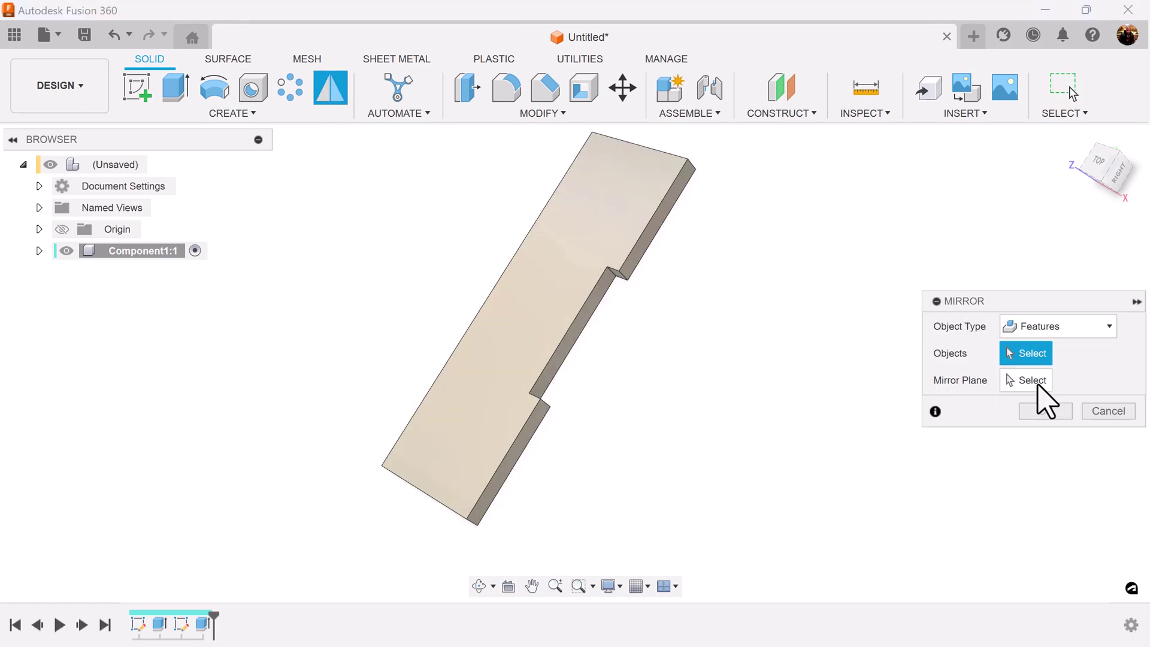
click(205, 624)
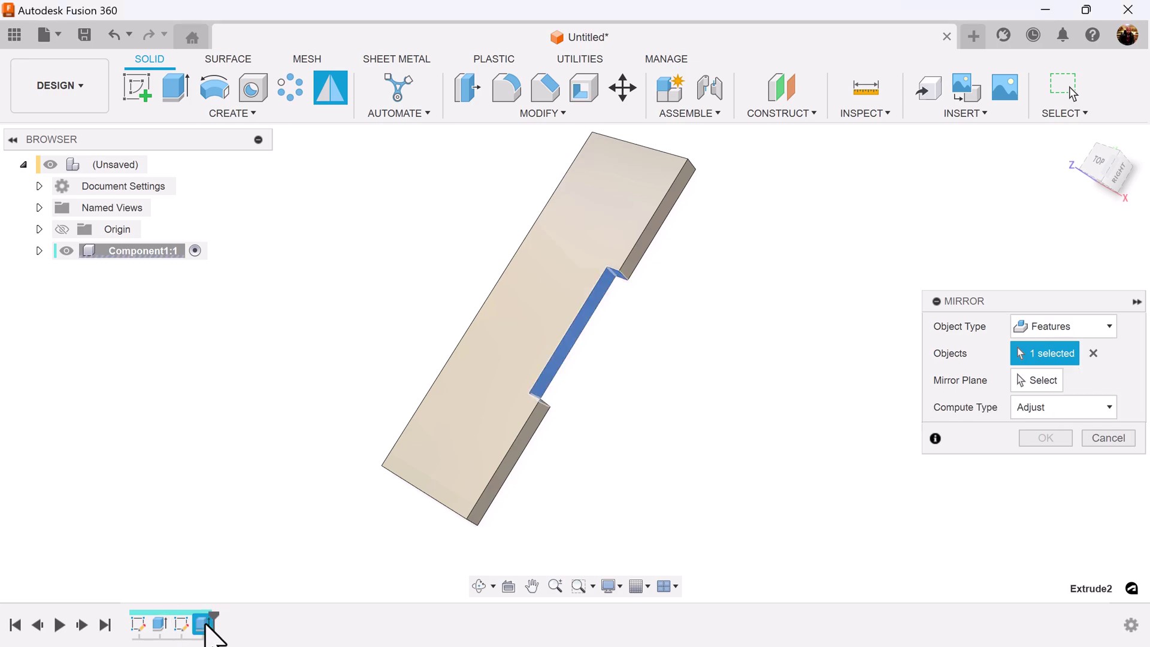
click(1035, 381)
shift+middle_drag(811, 326, 883, 494)
click(576, 283)
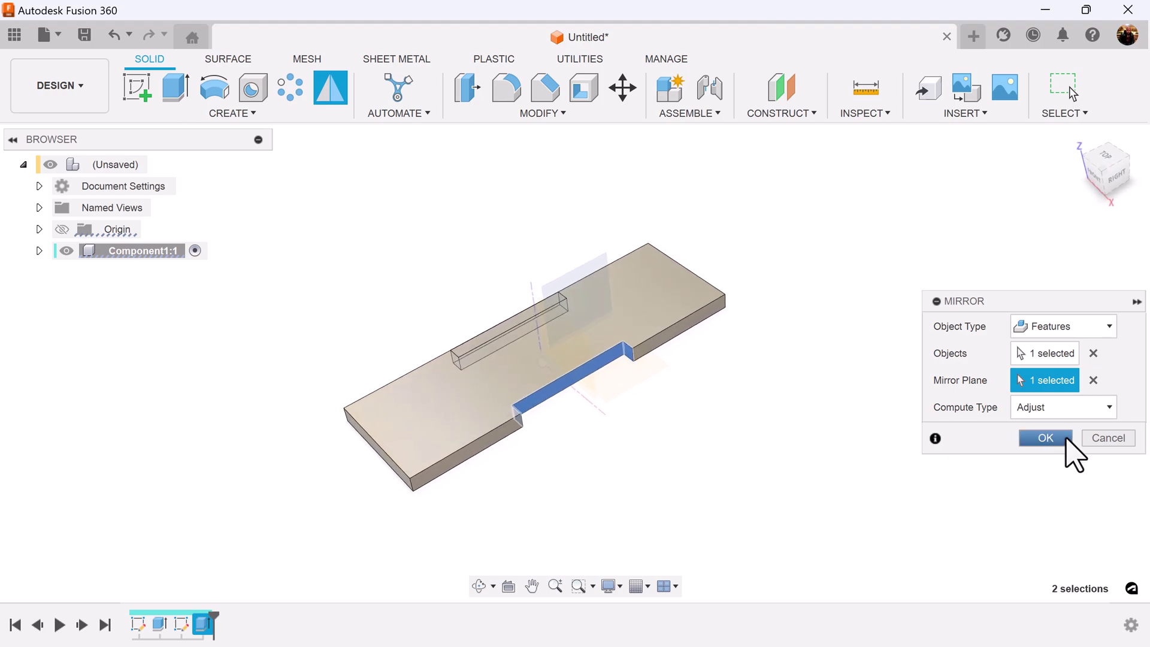
click(1045, 438)
View the plate squarely from the right side and set the camera to Perspective with Ortho Faces
shift+middle_drag(906, 446, 784, 431)
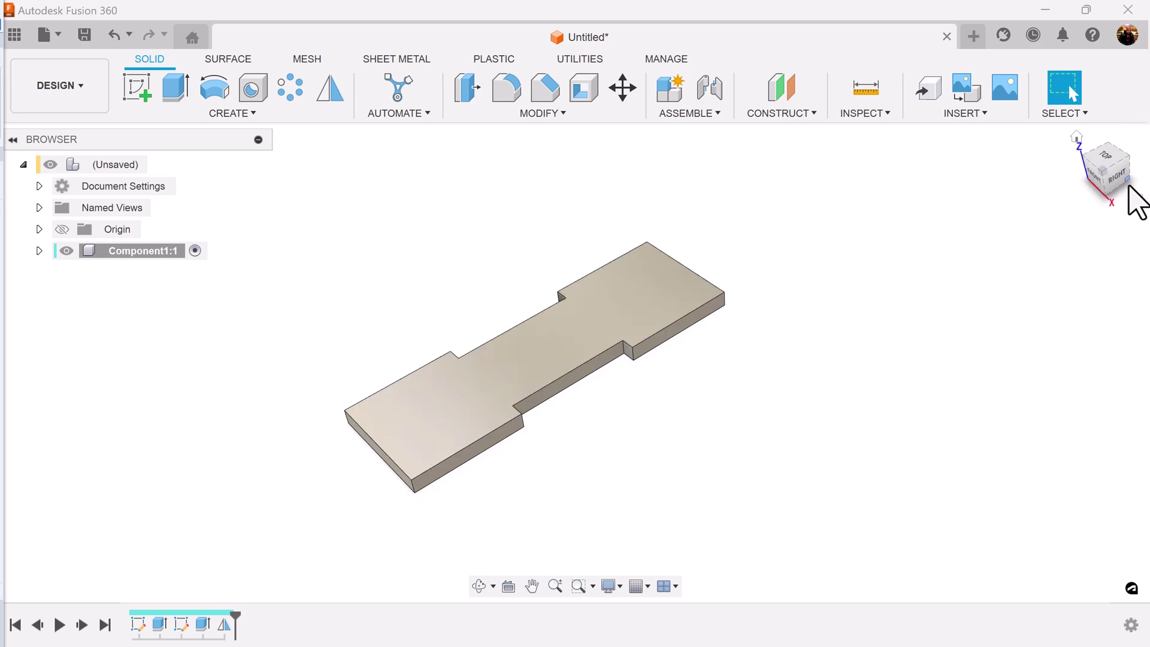
click(1109, 176)
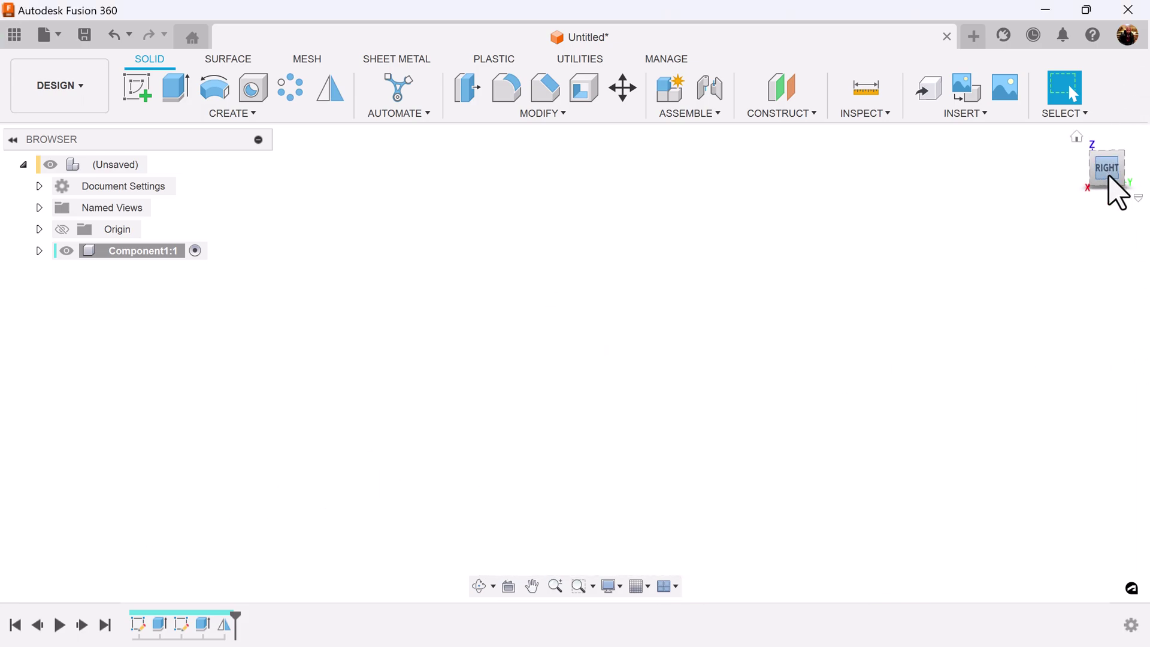
click(1075, 136)
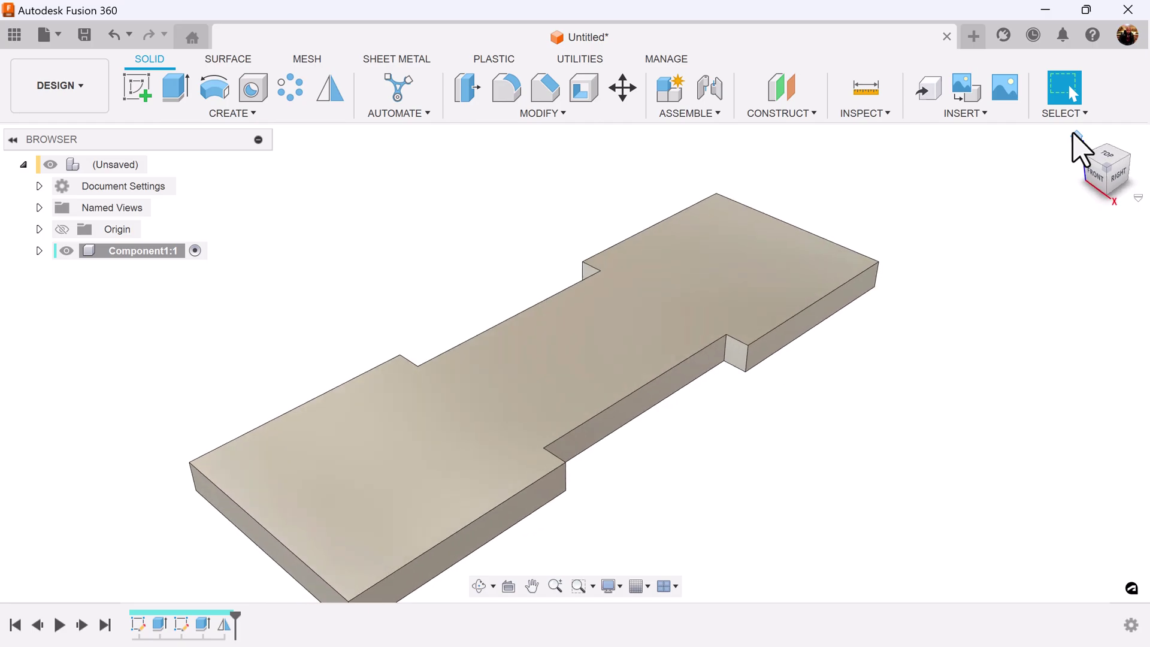
click(1120, 173)
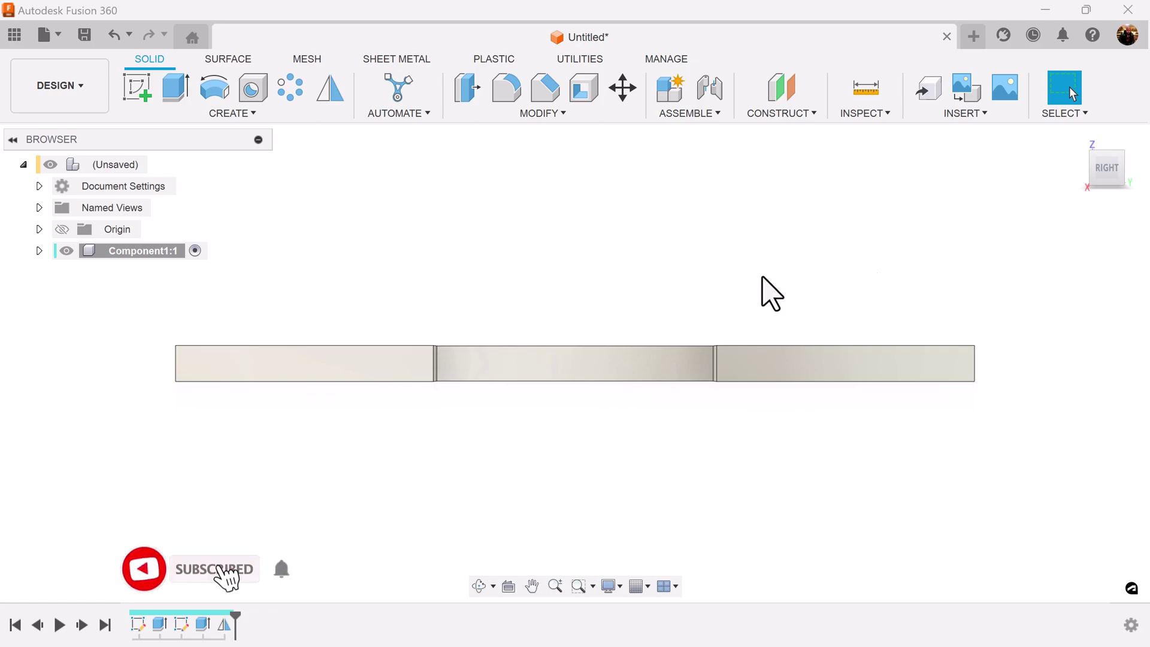
click(615, 593)
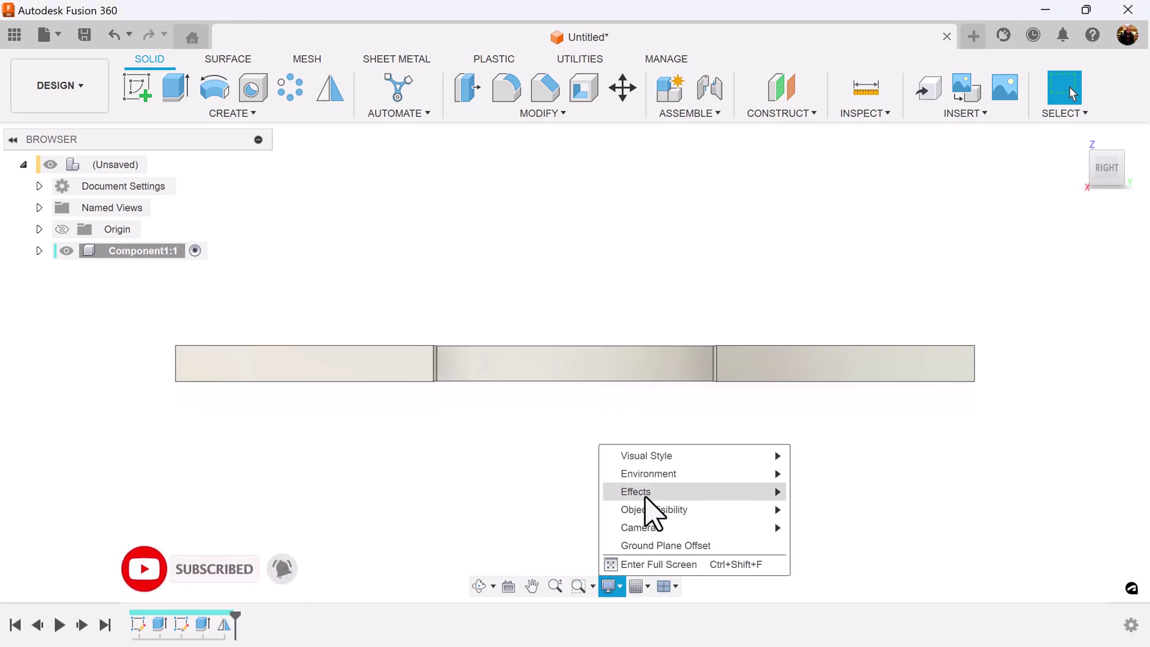
mouse_move(650, 527)
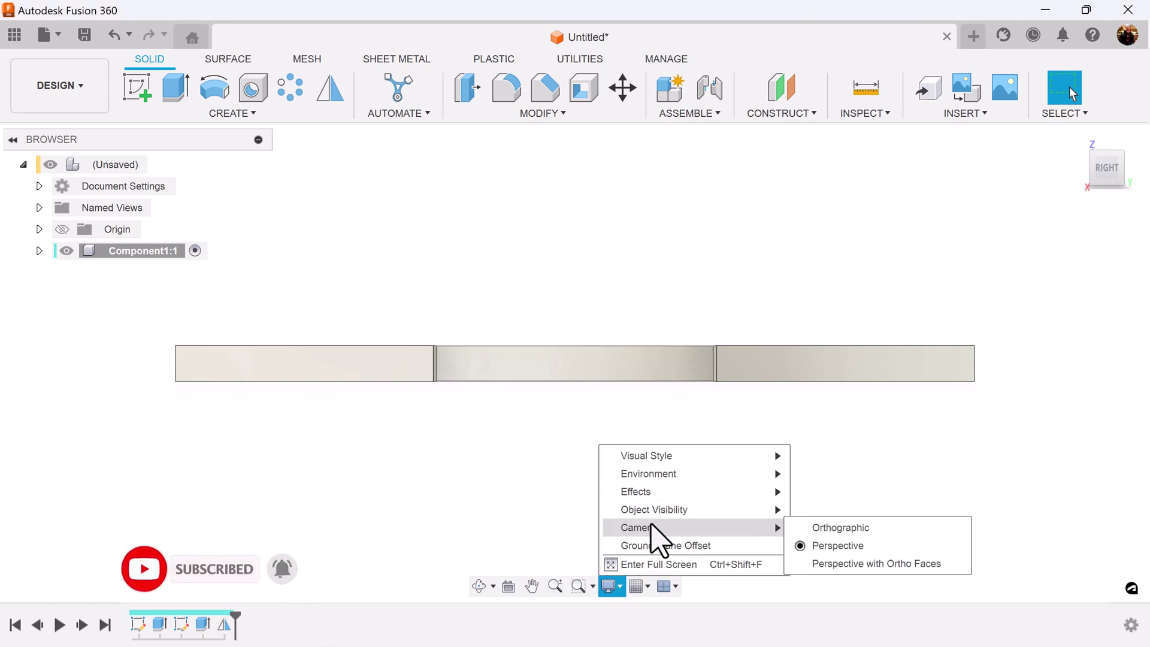
click(872, 563)
middle_drag(647, 441, 701, 450)
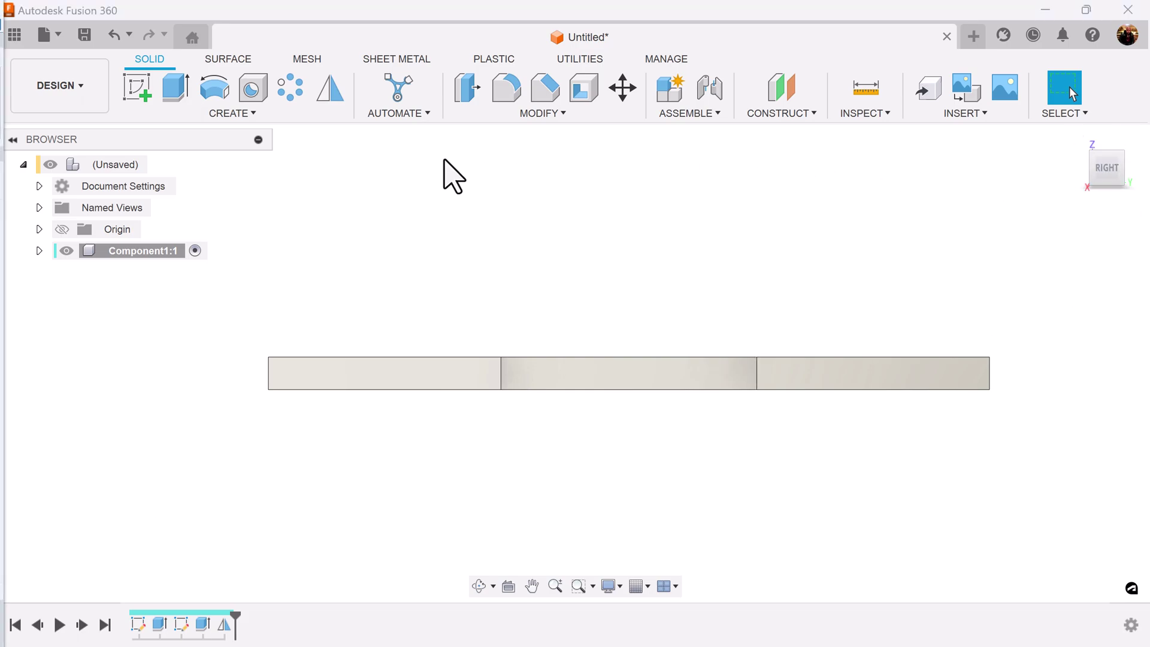
Start a sketch on the YZ origin plane and draw a 220 mm vertical construction line up from the midpoint of the plate's top edge
click(145, 94)
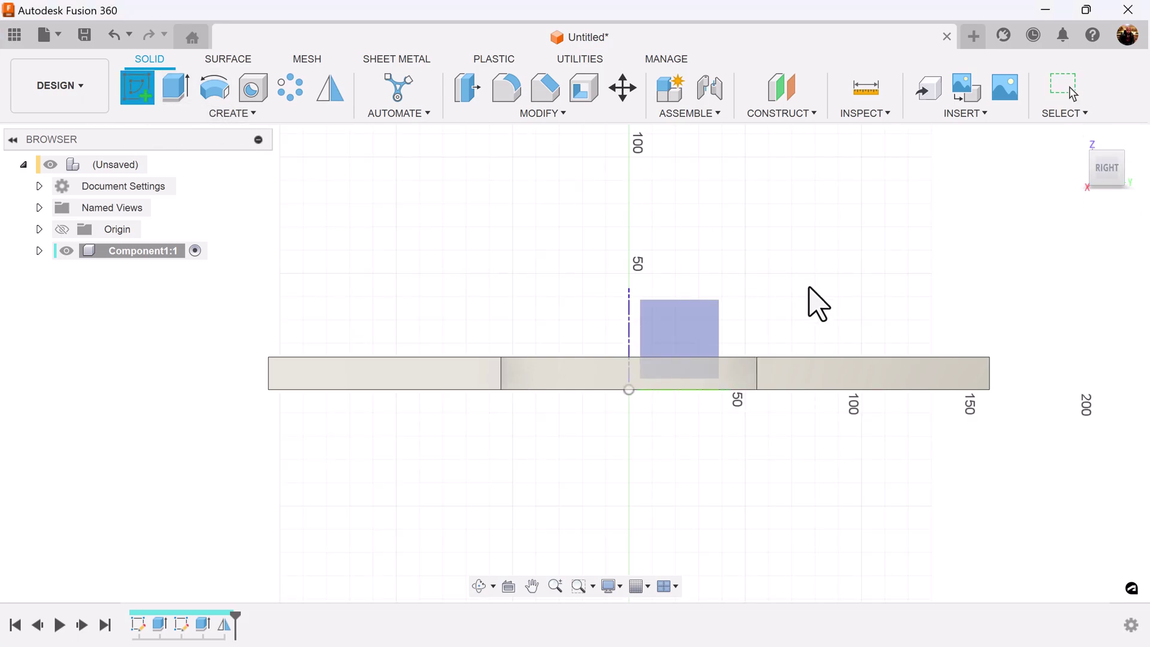
click(686, 342)
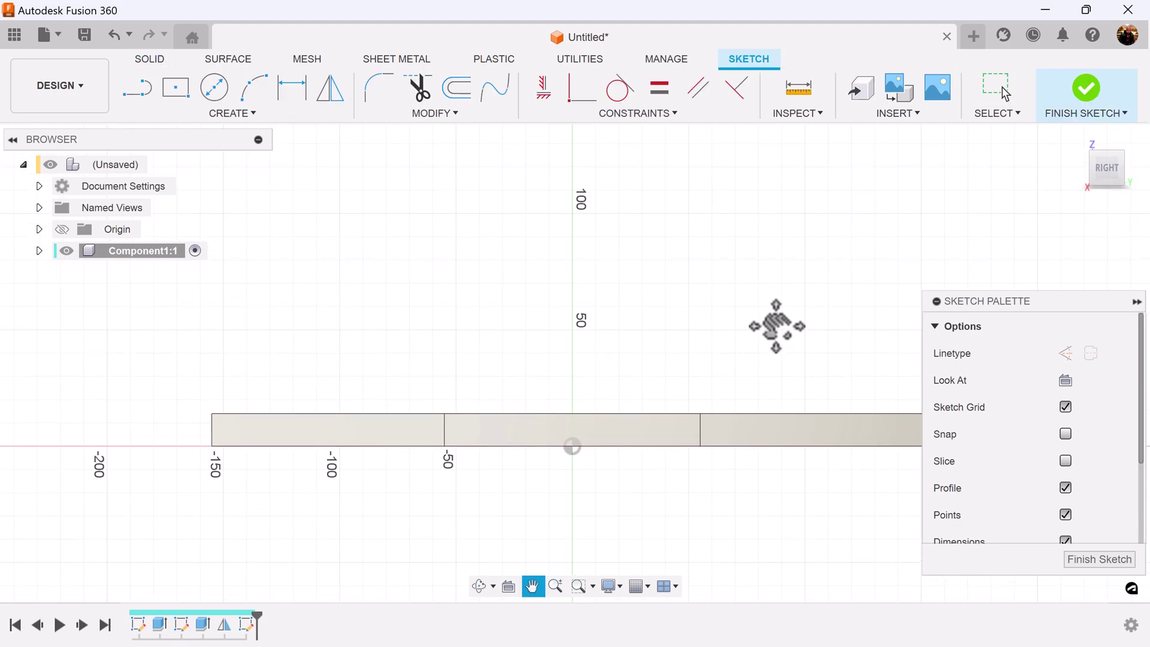
key(l)
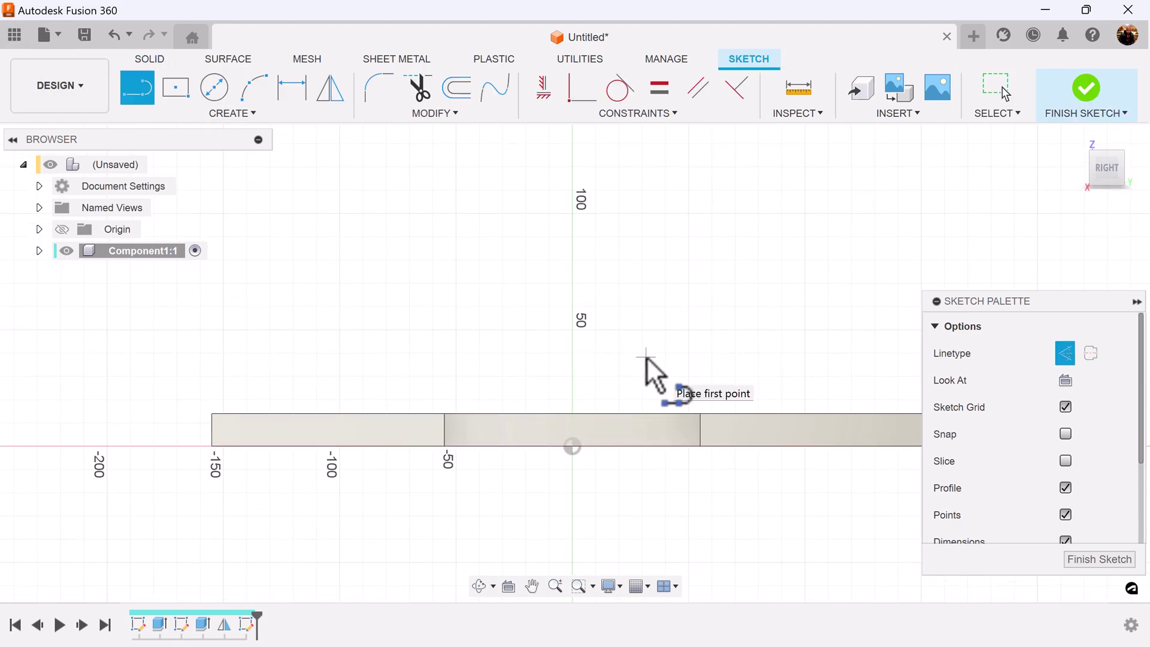
click(572, 412)
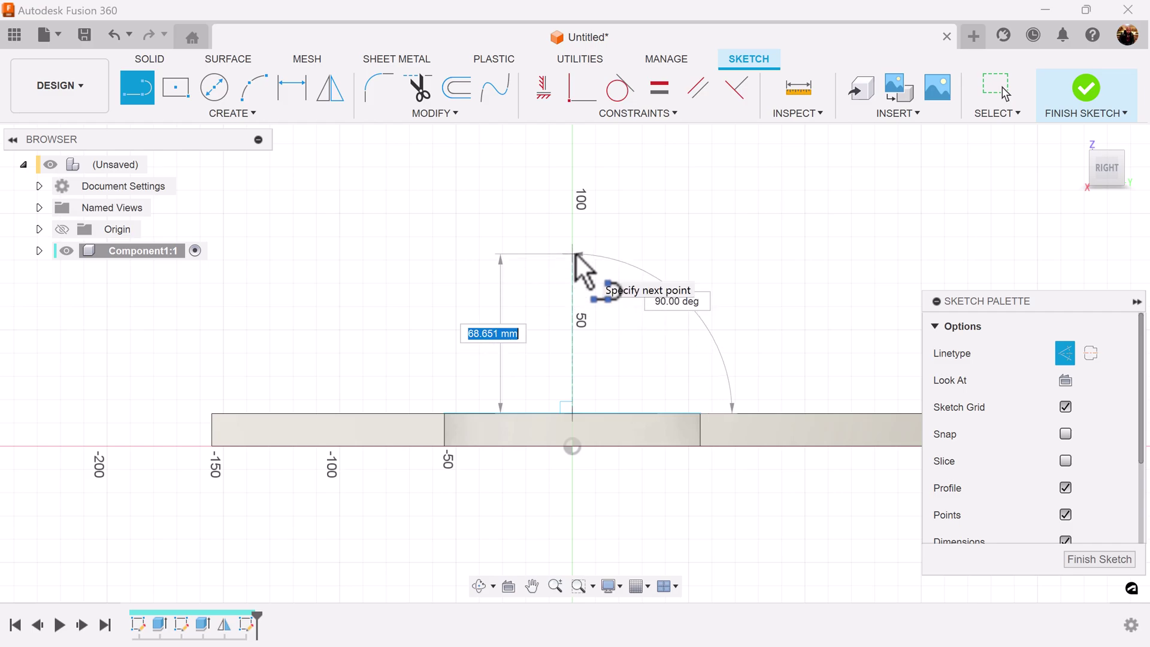
text(220)
key(Tab)
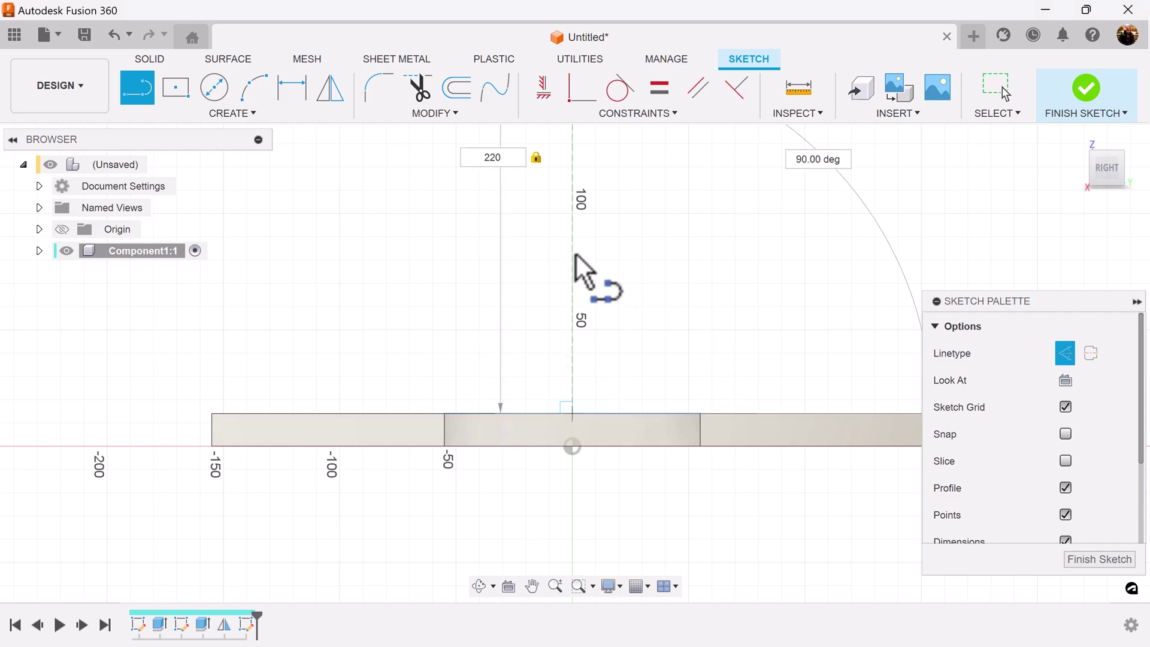
key(Return)
scroll(714, 362, down, 3)
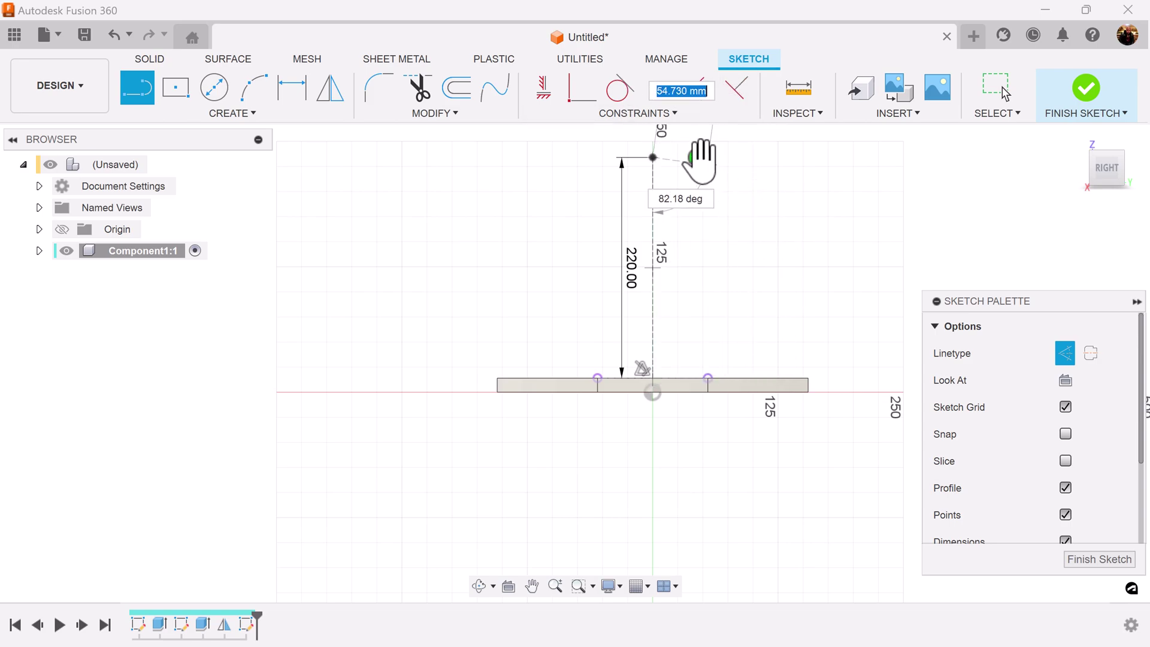
key(Escape)
Sketch an arch from the plate's top edge with a slanted line, a tangent arc over the construction line, and a slanted line back down
middle_drag(739, 192, 694, 274)
scroll(663, 401, up, 2)
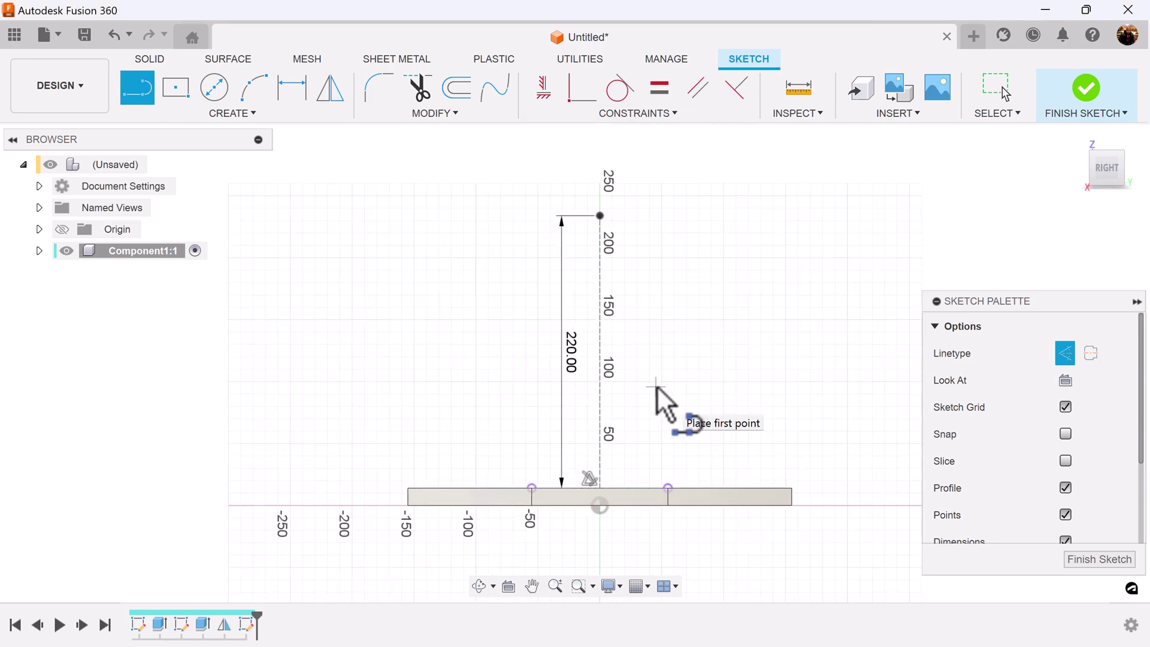
middle_drag(687, 379, 663, 367)
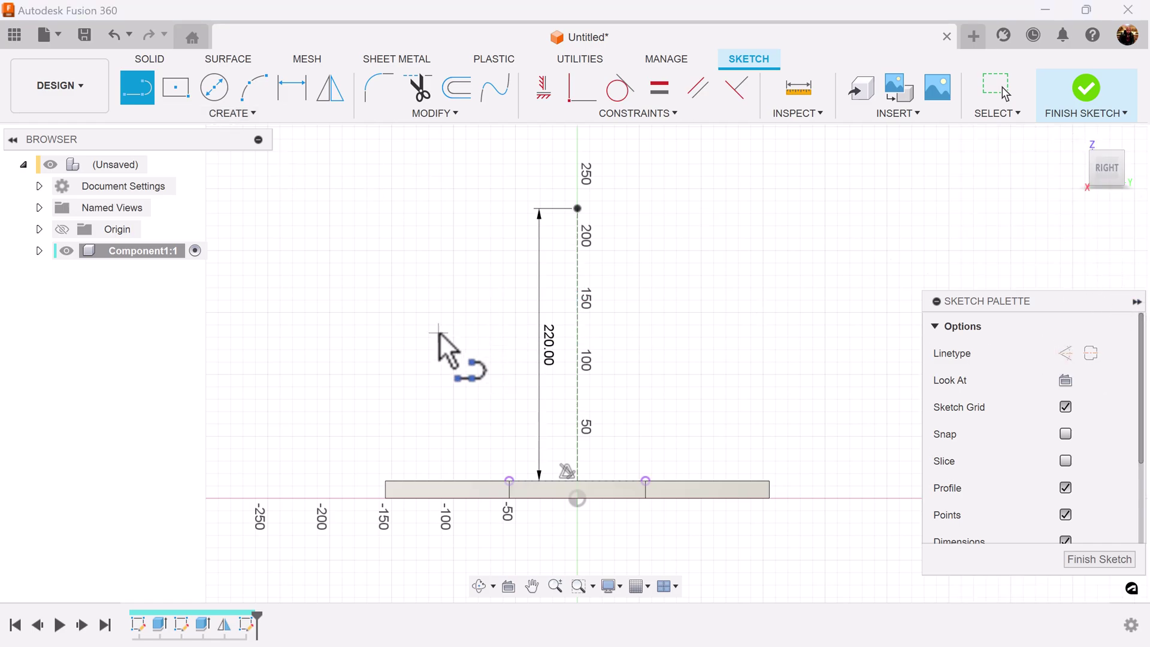
scroll(455, 353, up, 1)
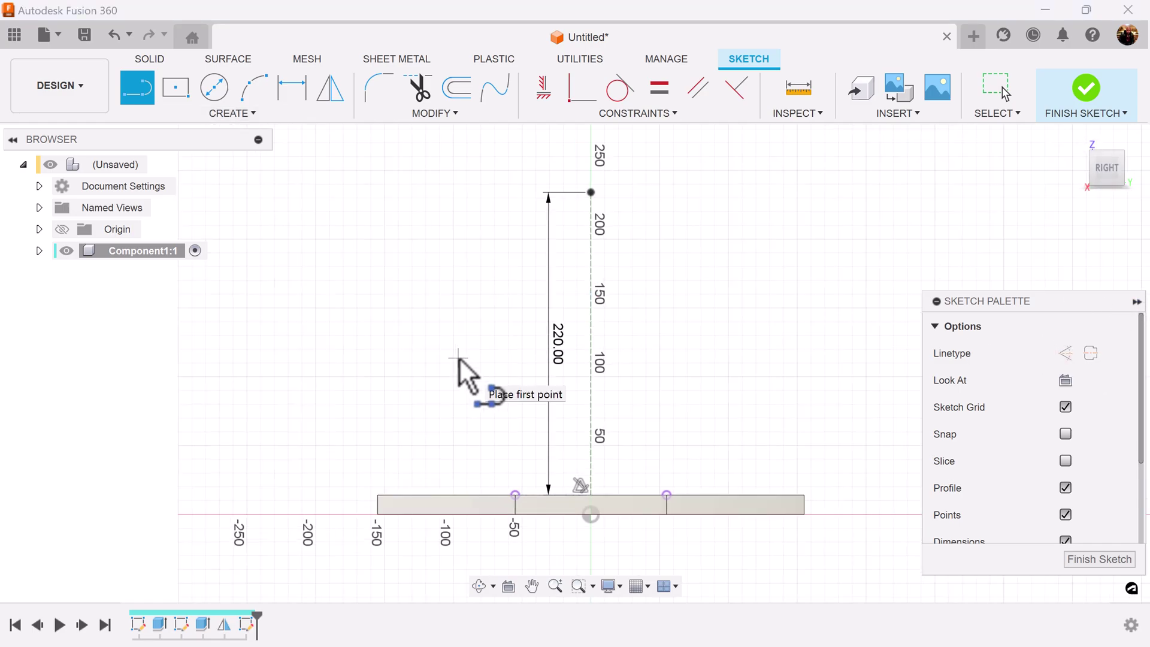
click(419, 495)
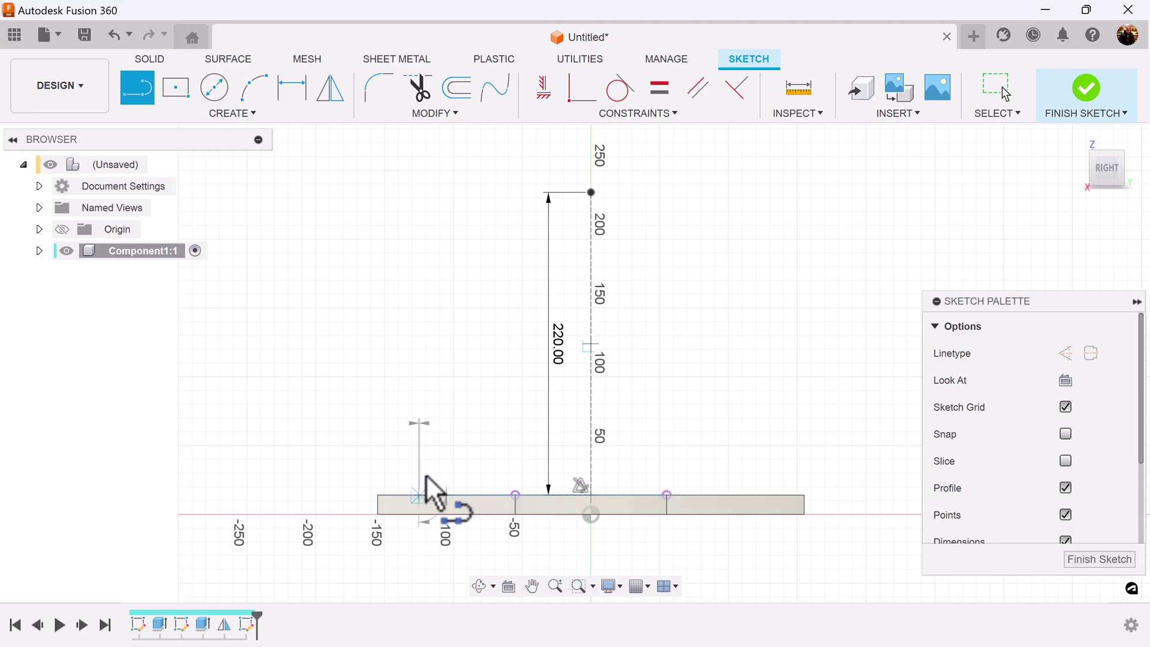
click(502, 186)
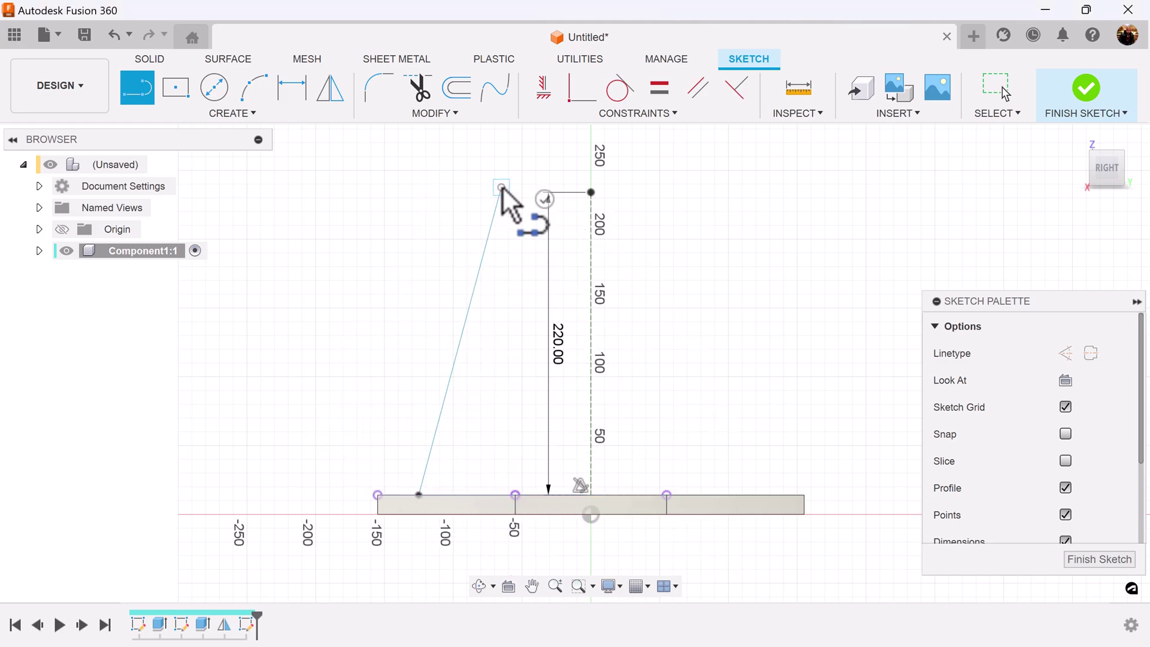
drag(502, 186, 681, 194)
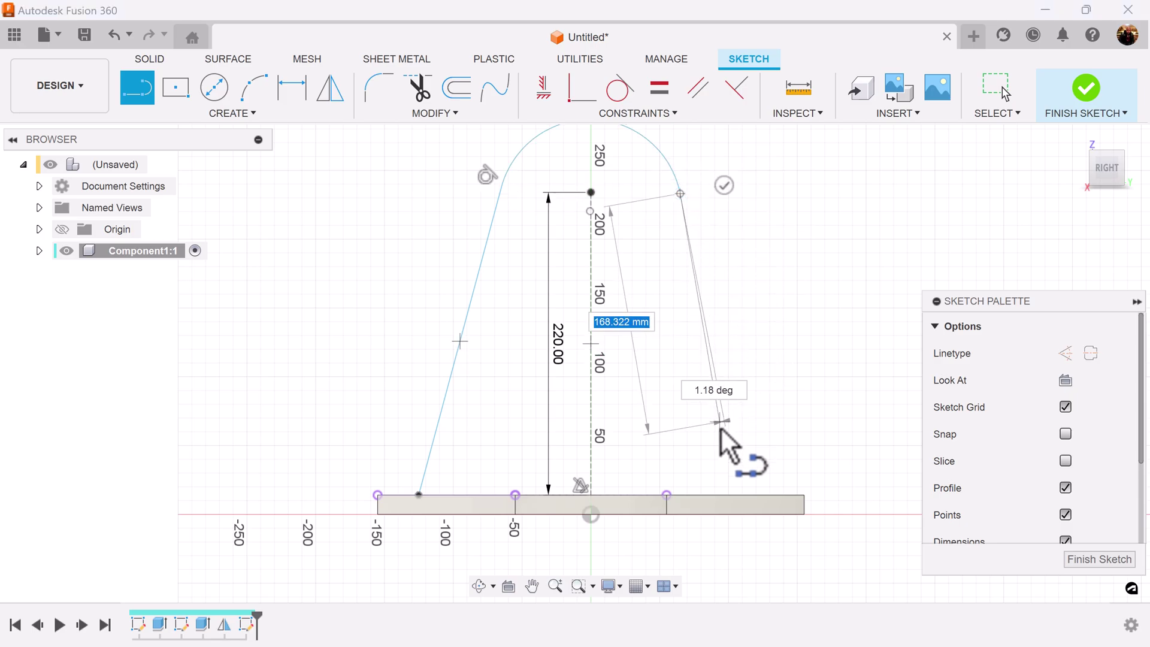
click(745, 496)
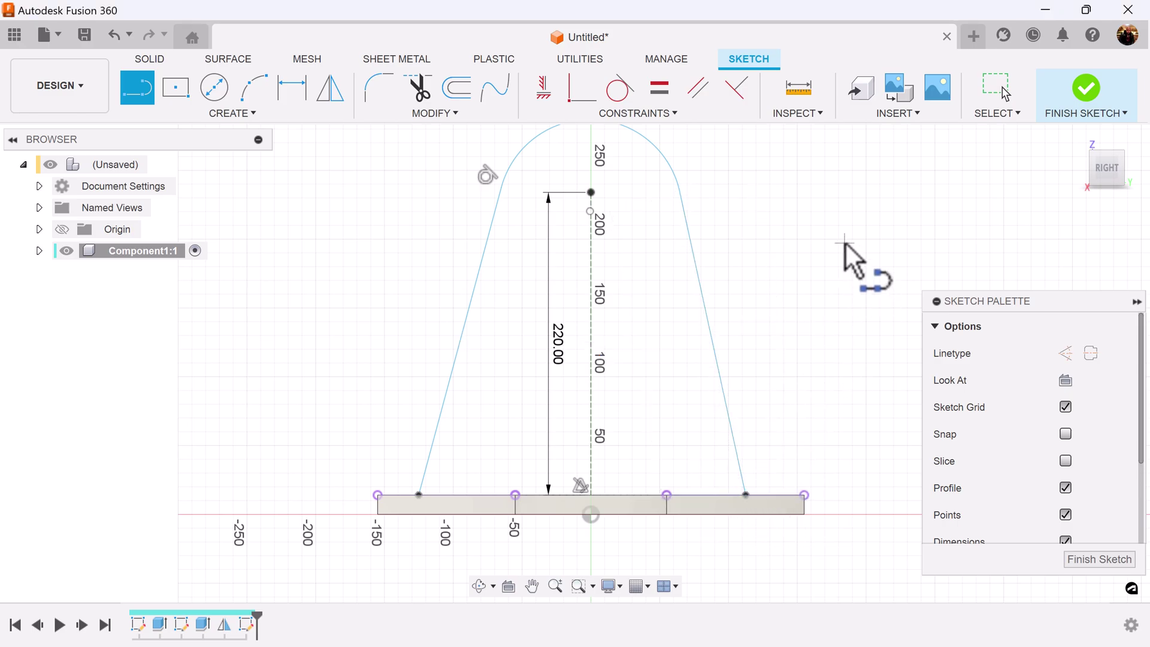
Apply a Tangent constraint between the arch's top arc and its right slanted line
middle_drag(847, 244, 788, 263)
click(622, 95)
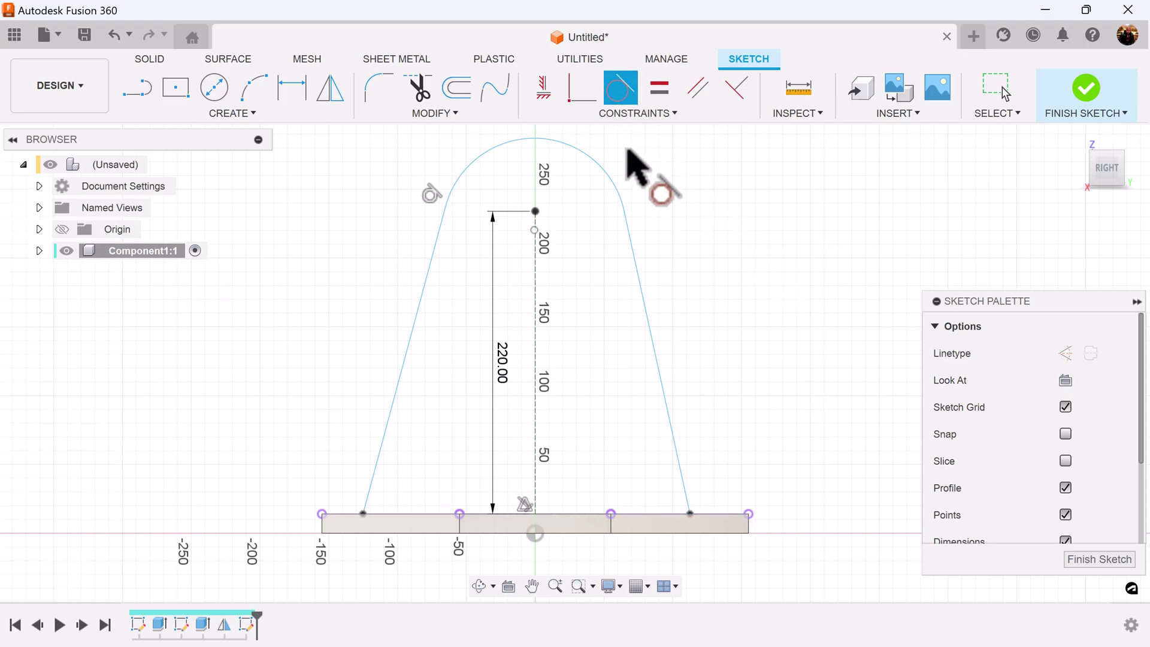
click(599, 167)
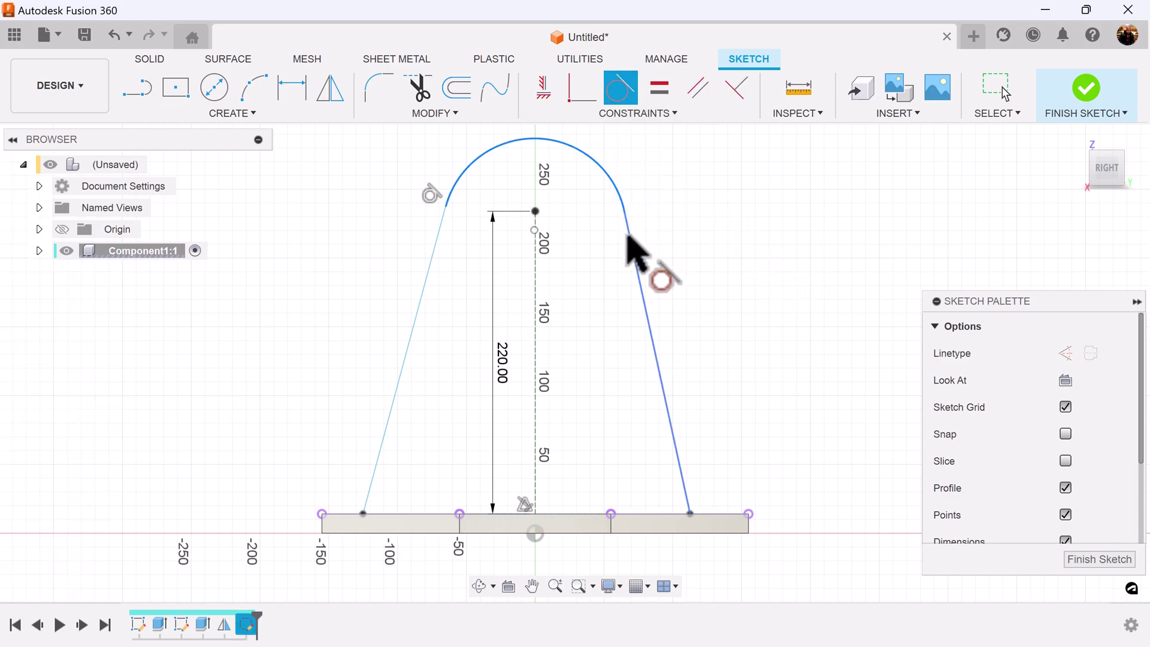
click(628, 235)
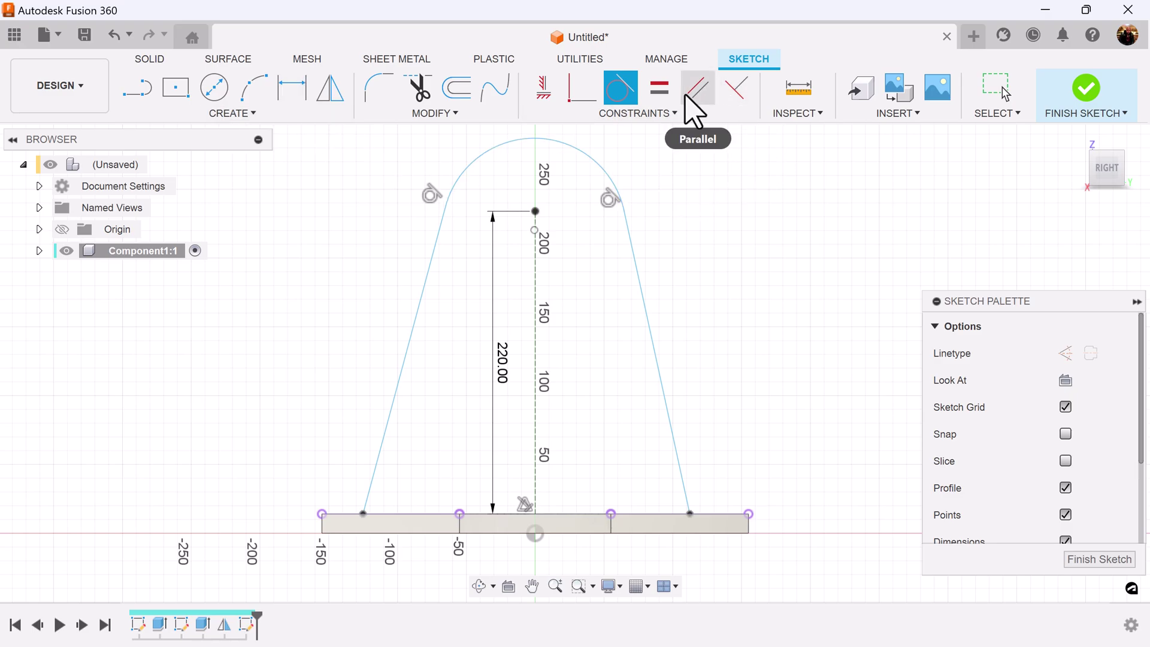
Make the arch's two slanted lines symmetric about the vertical construction line with a Symmetry constraint
click(664, 116)
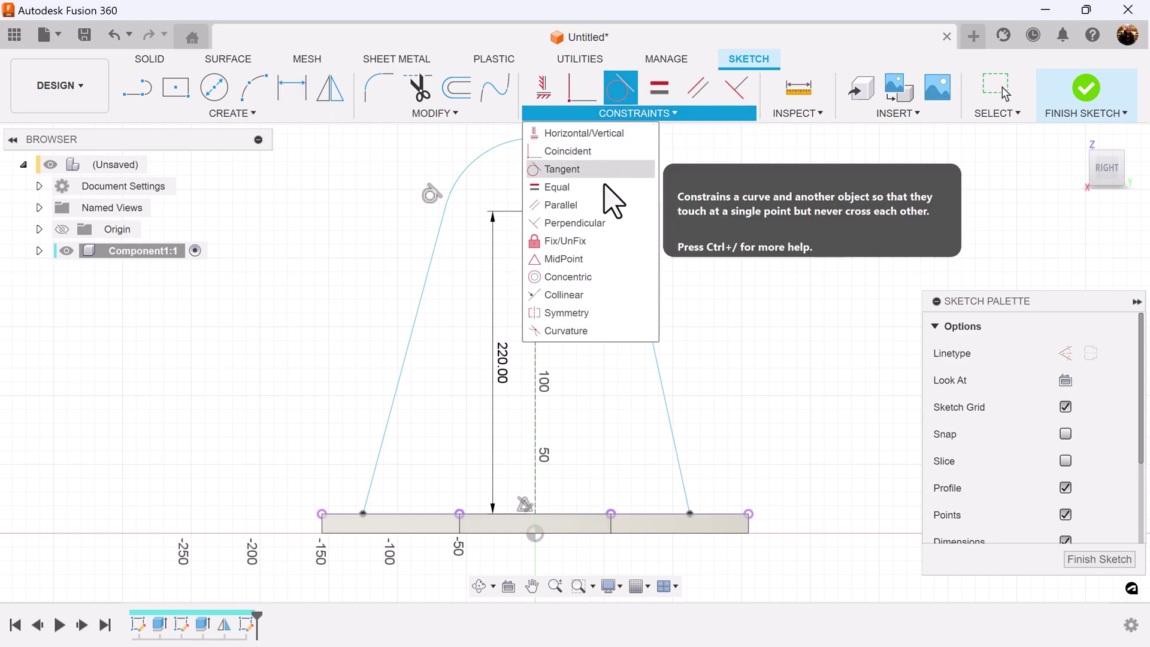
click(599, 312)
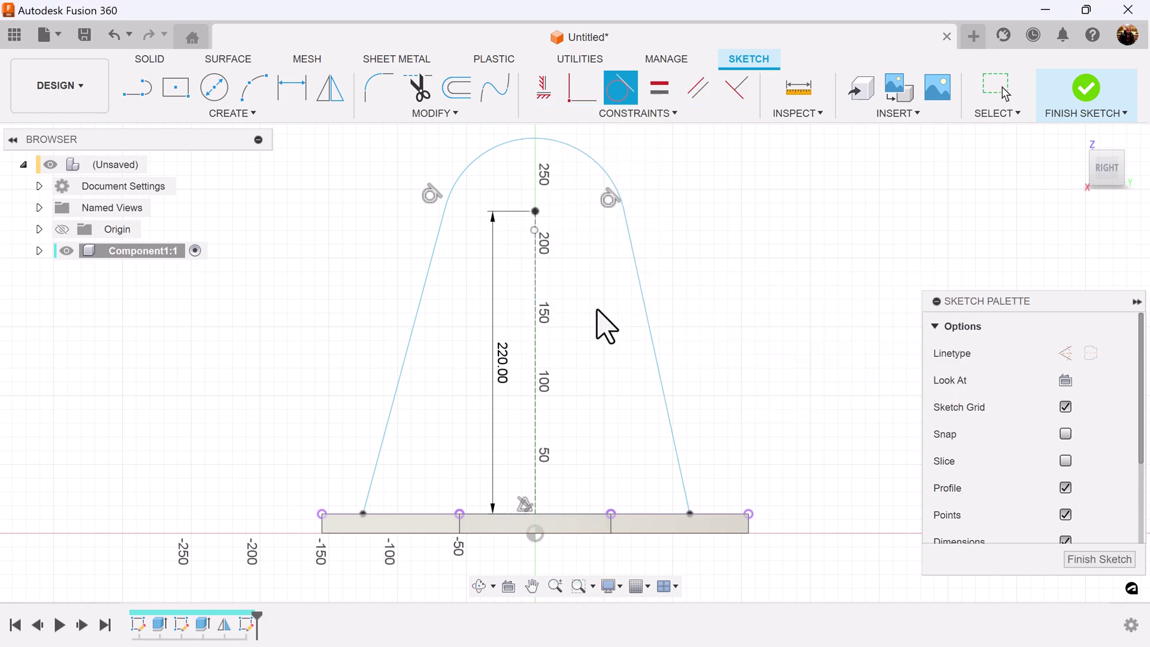
click(651, 334)
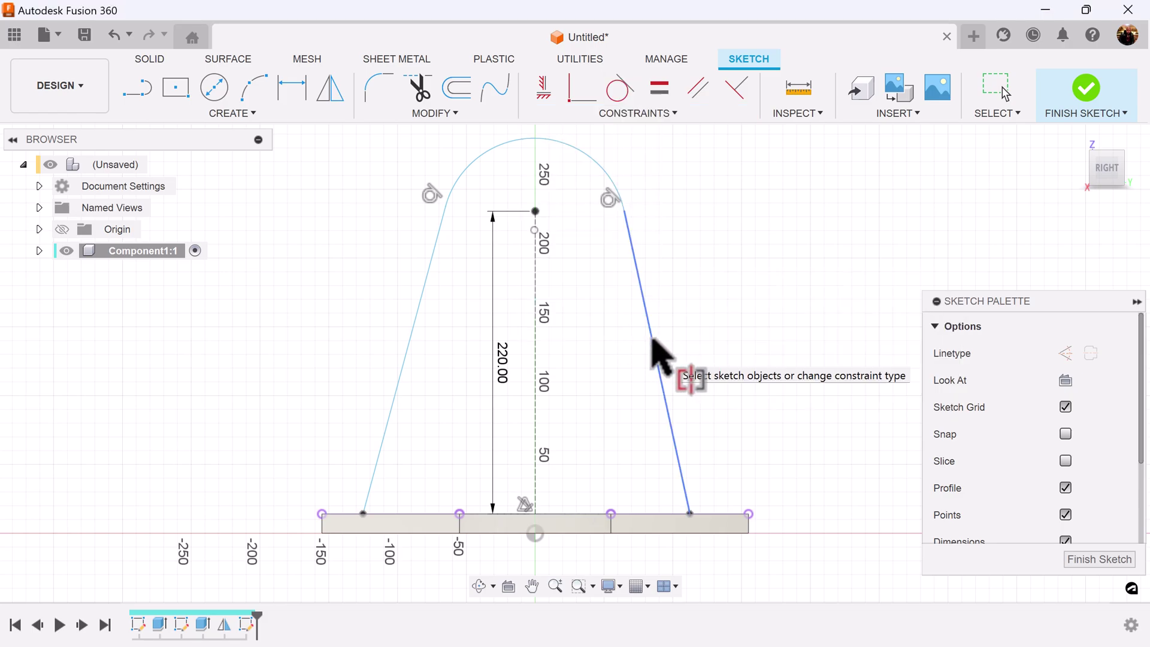
click(423, 346)
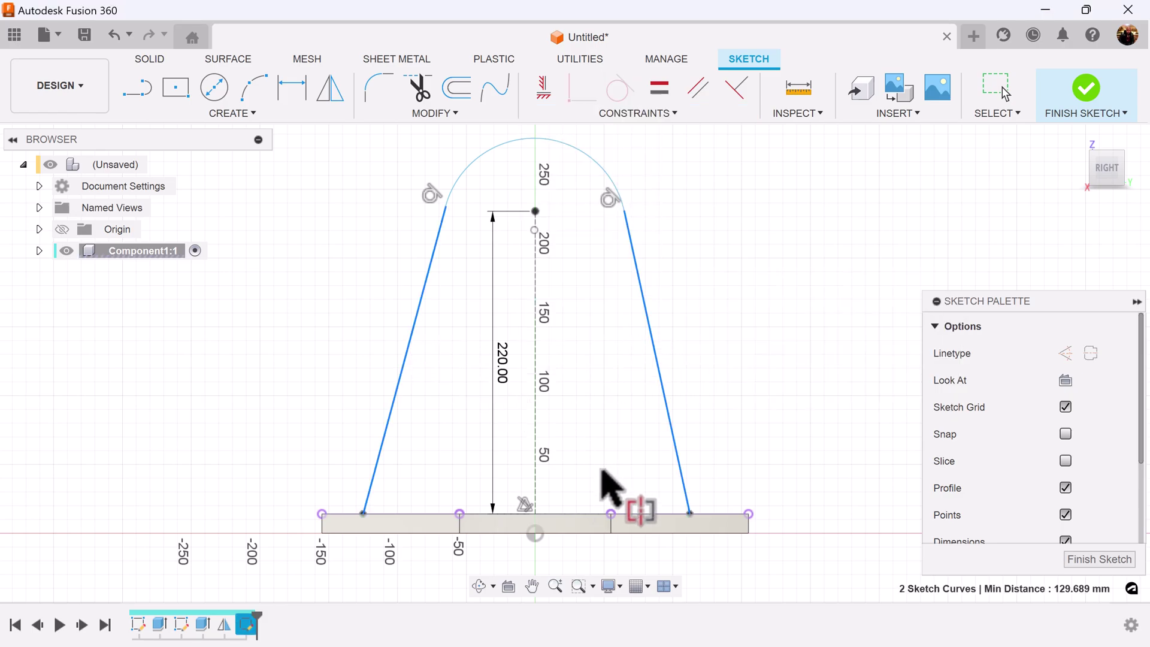
click(536, 486)
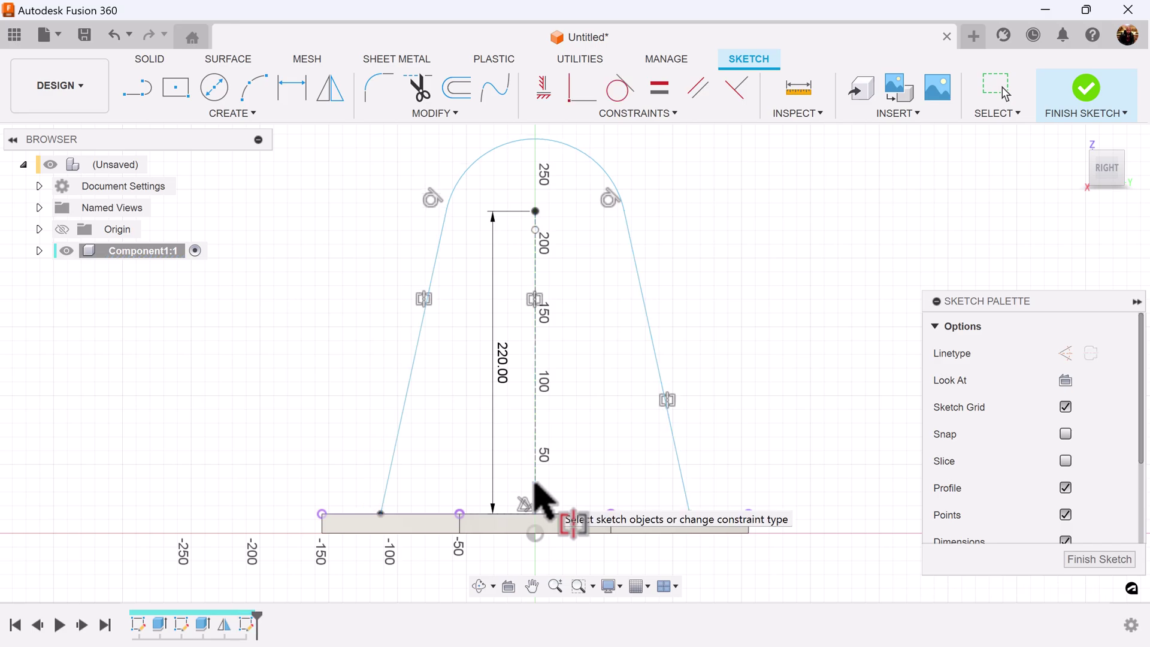
Dimension the lower end of the arch's right slanted line 35 mm from the plate's right end
click(301, 93)
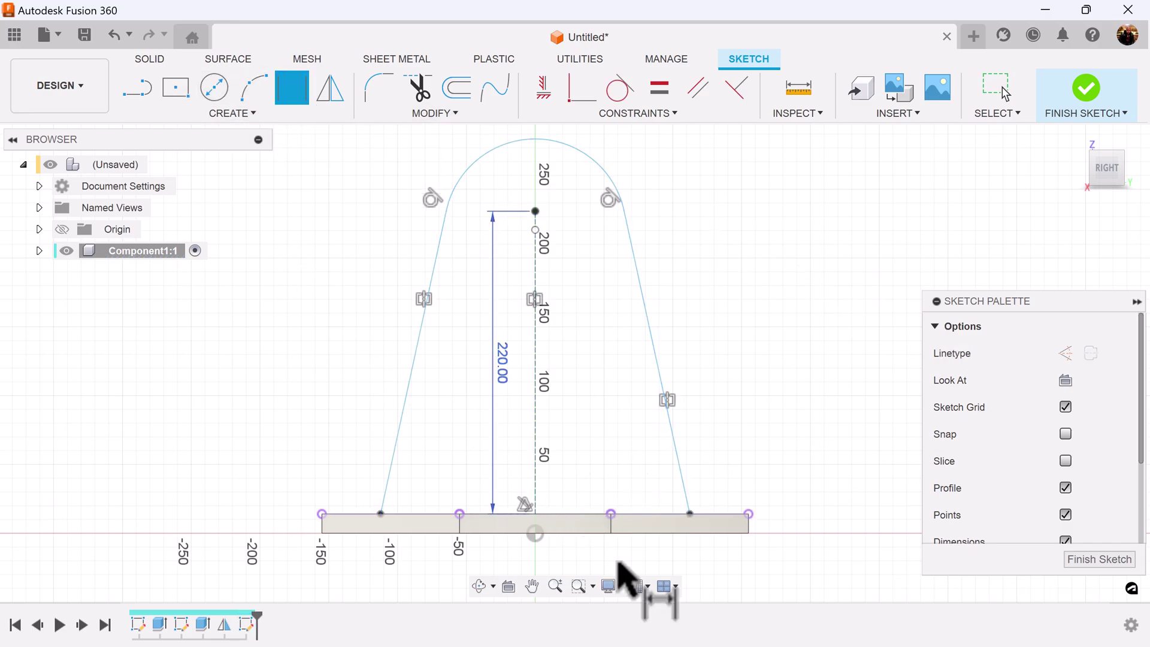
click(689, 514)
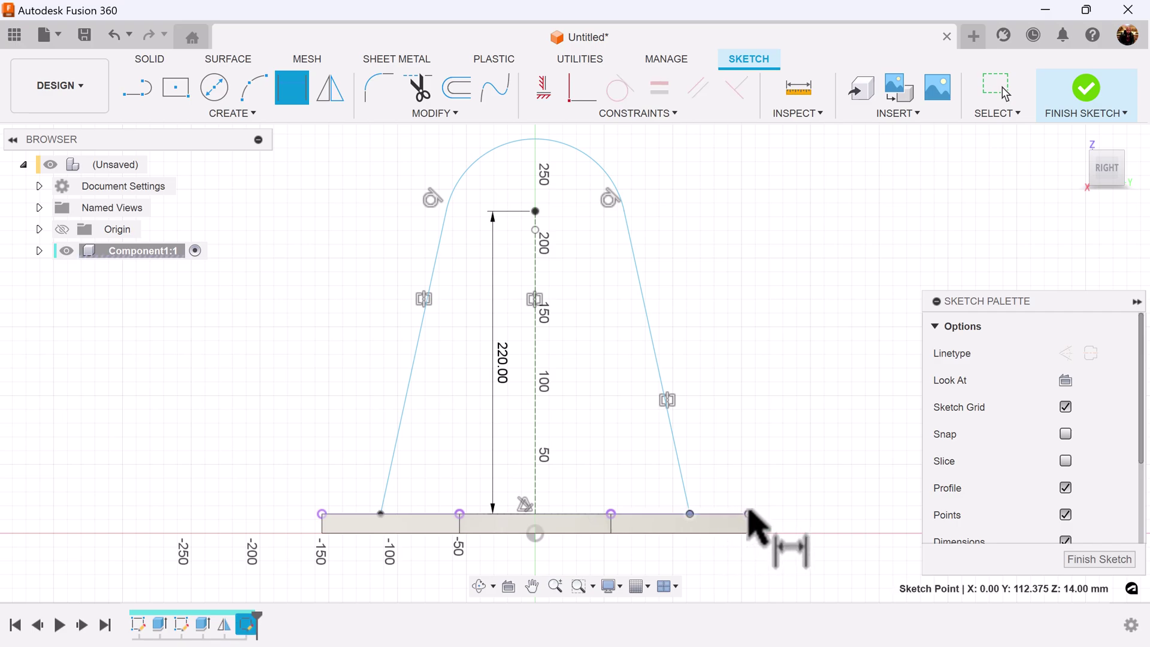
click(748, 514)
click(723, 484)
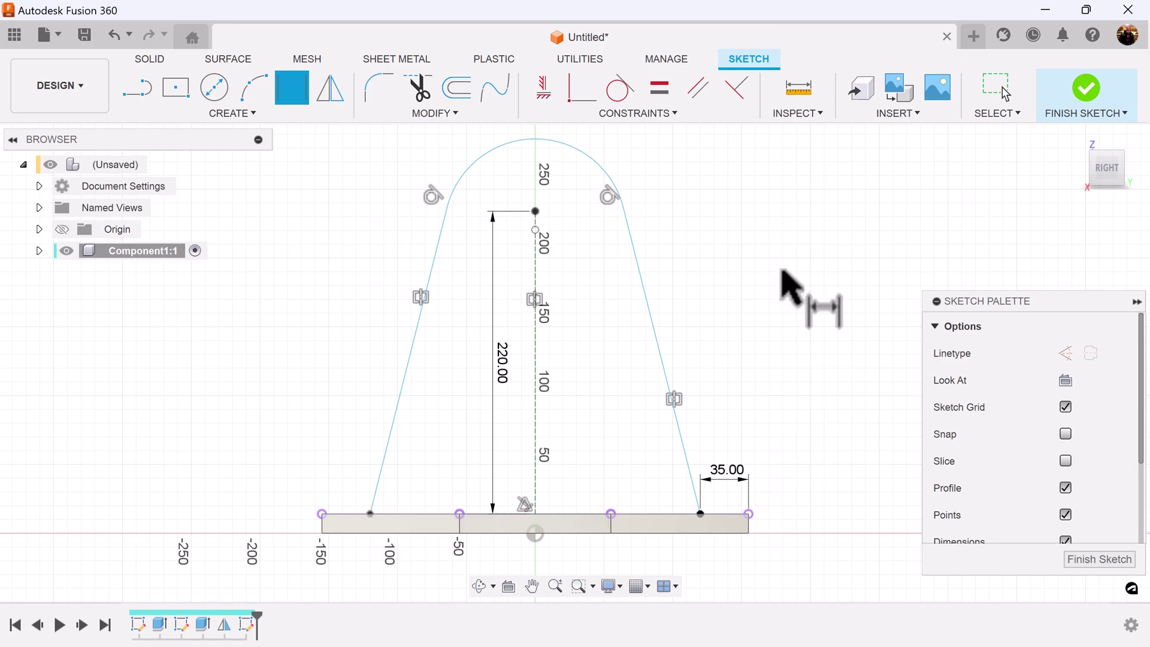
Dimension the radius of the arch's top arc as 65 mm
middle_drag(728, 228, 727, 228)
scroll(728, 228, down, 2)
click(593, 228)
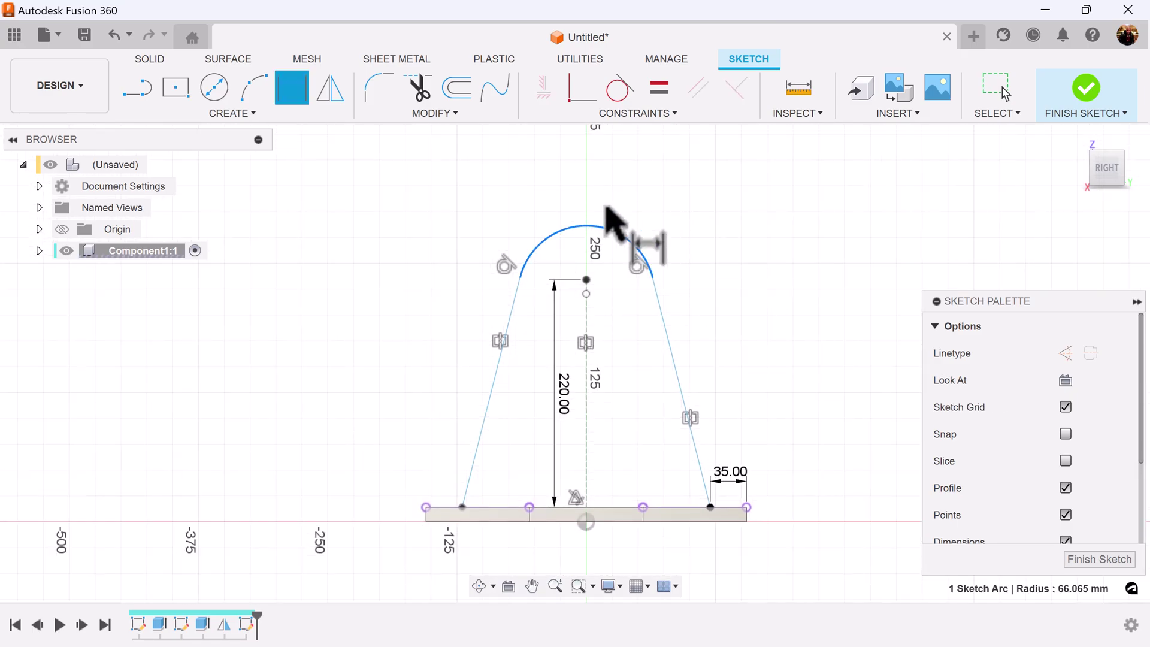
click(608, 207)
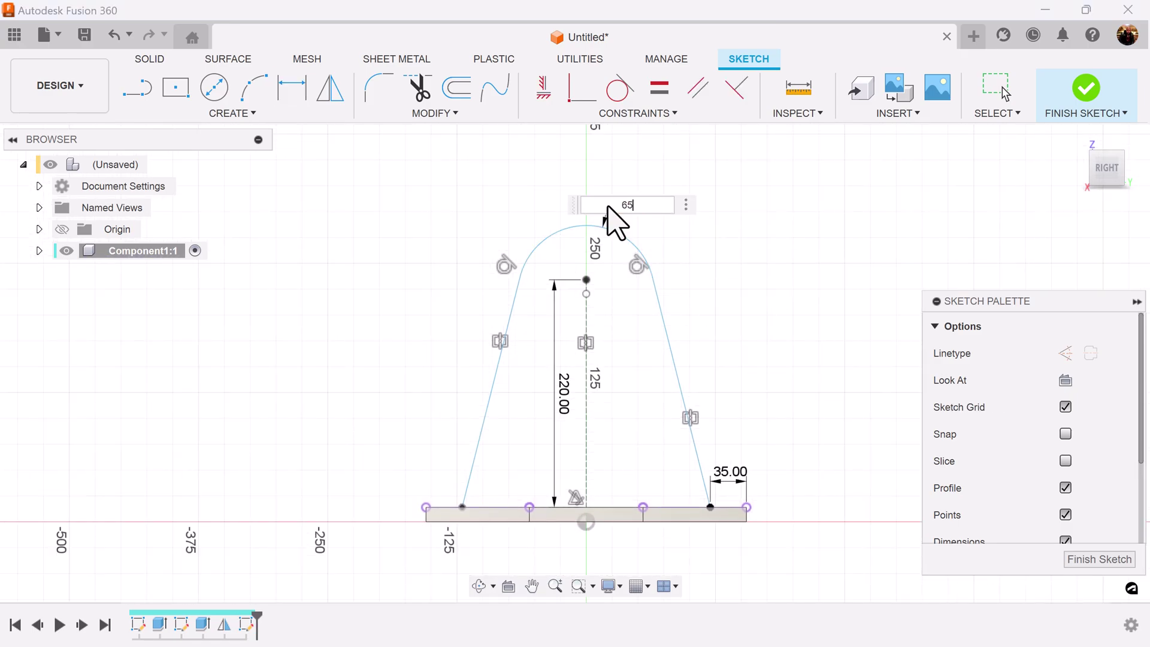
text(65)
key(Return)
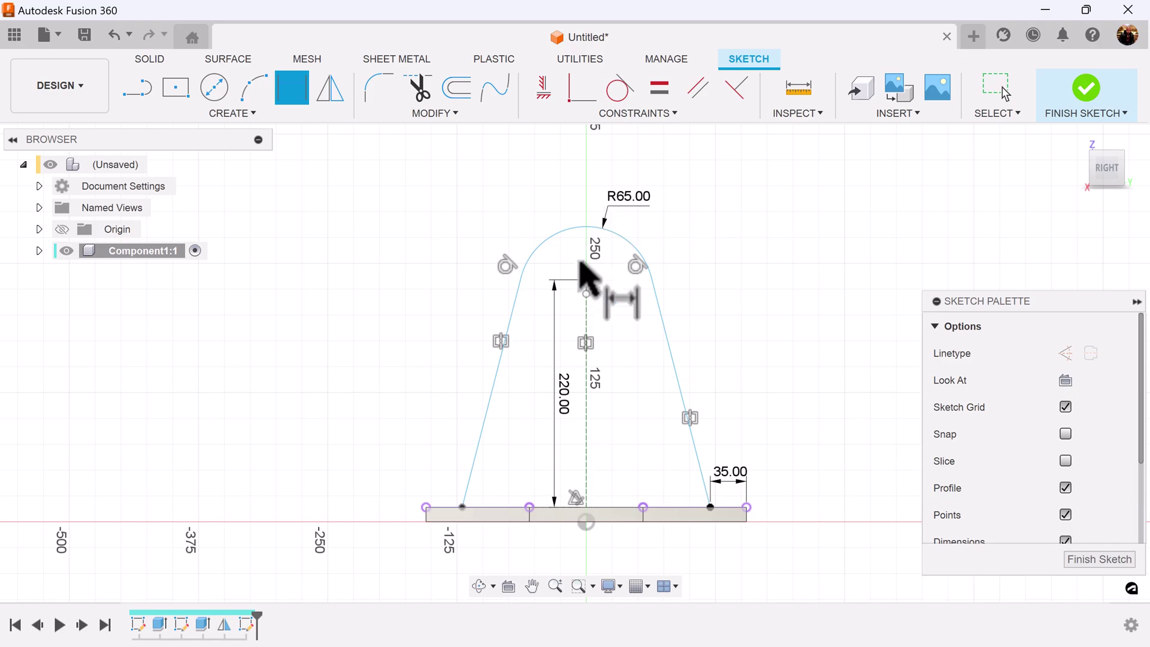
Make the top arc's centre coincident with the upper endpoint of the vertical construction line and finish the sketch
scroll(694, 269, up, 3)
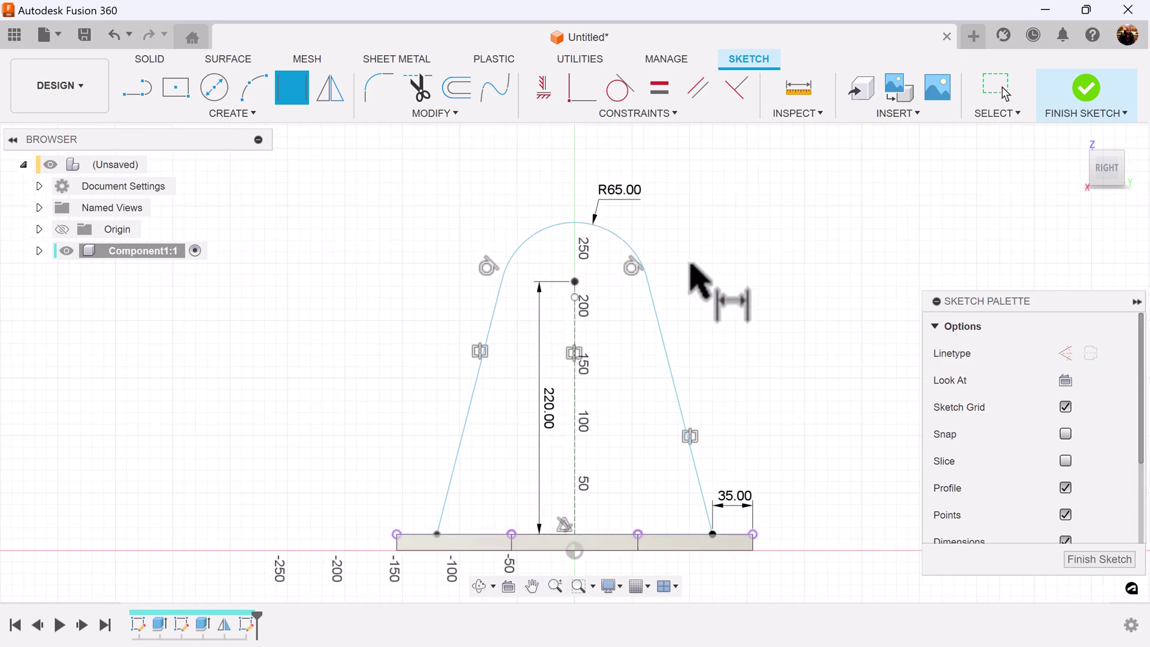
click(582, 90)
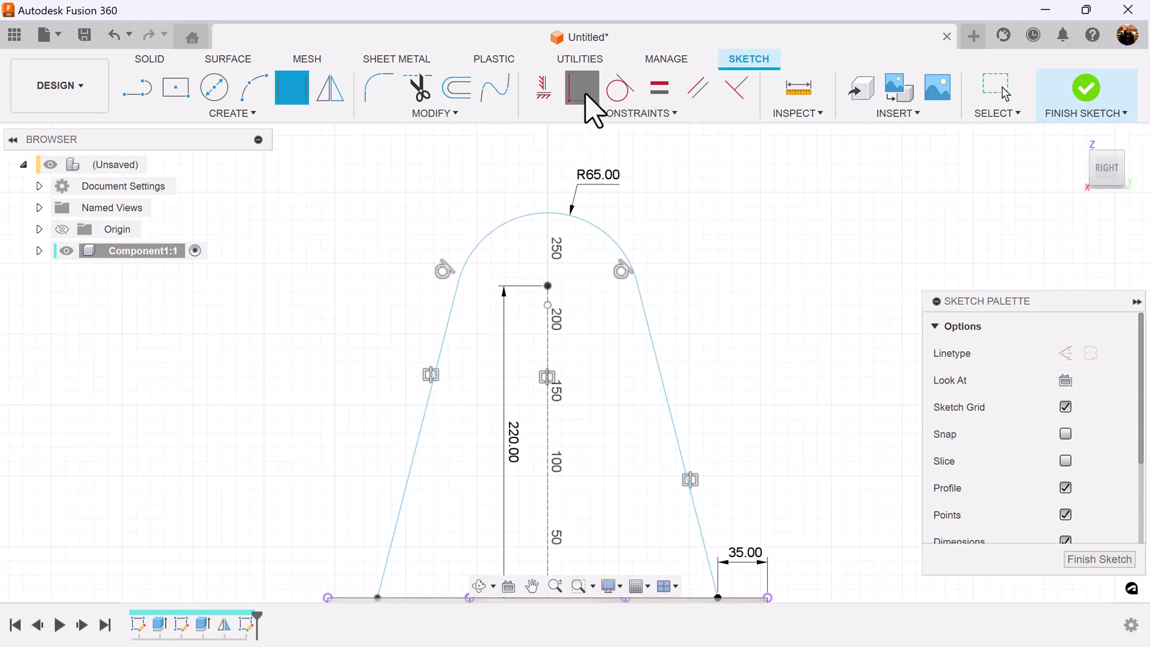
click(548, 286)
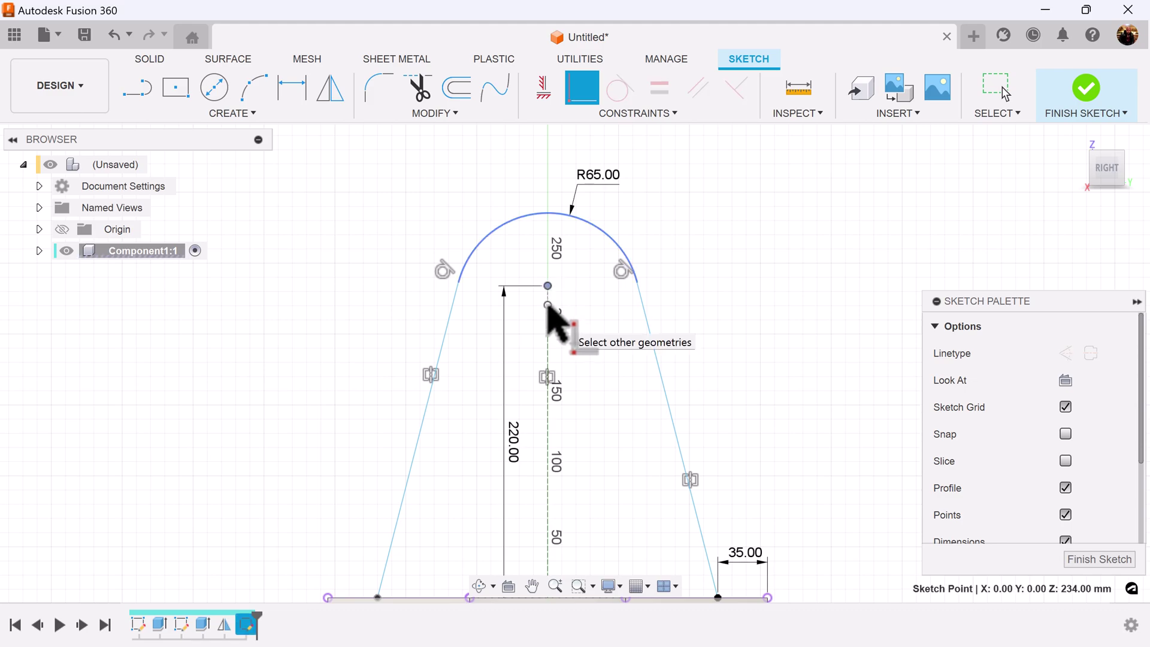
click(547, 306)
scroll(898, 526, down, 2)
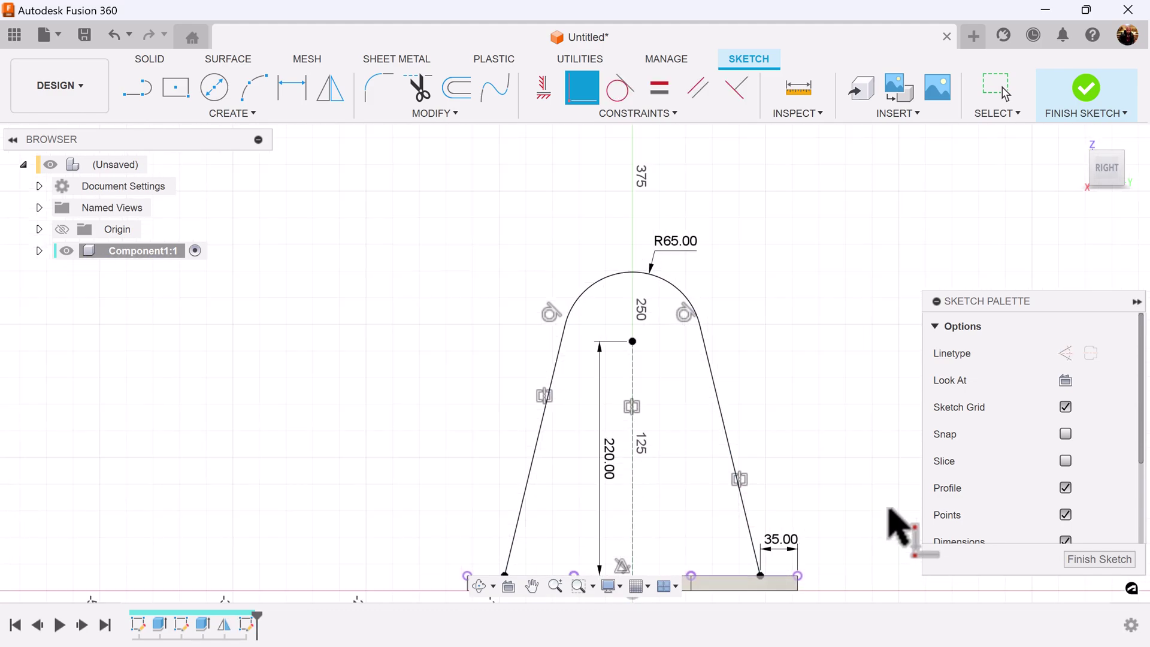
middle_drag(898, 526, 806, 441)
click(1099, 559)
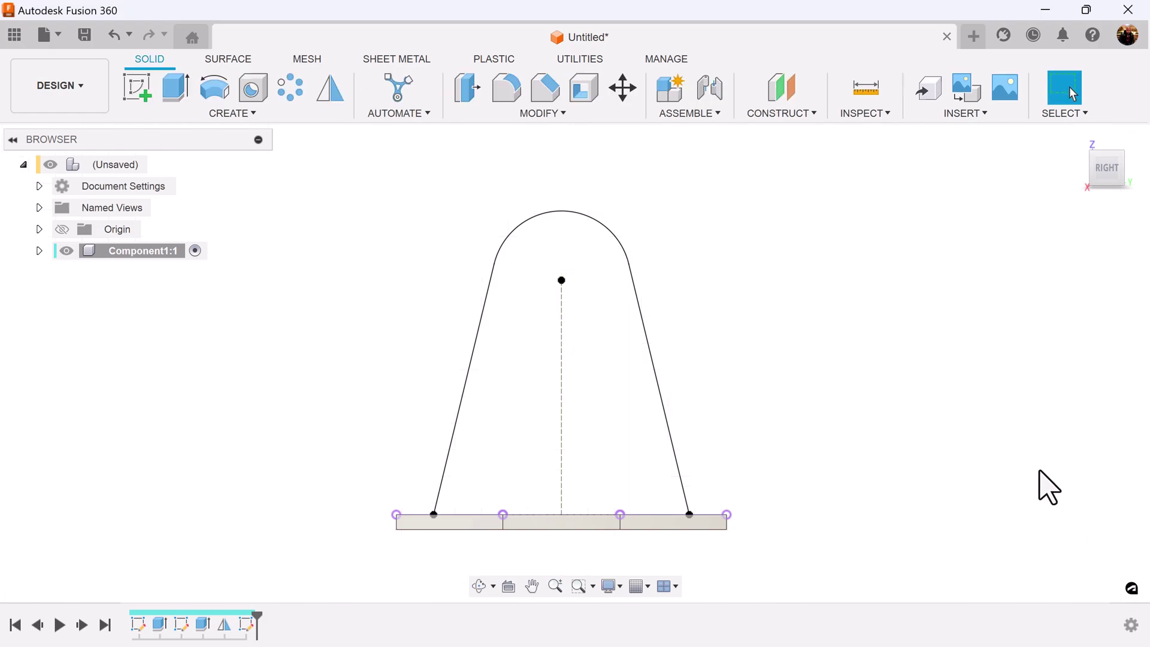
Set up a thin extrude of the chained arch profile, symmetric about its plane with a whole-length distance of 65 mm
click(175, 90)
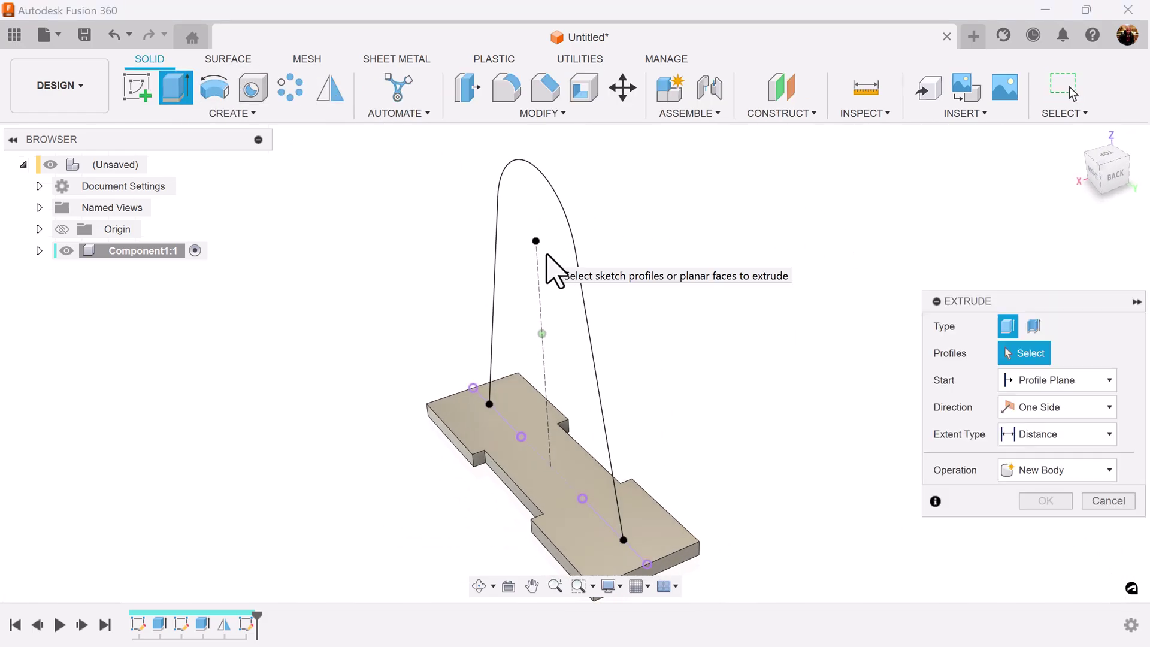
click(1041, 326)
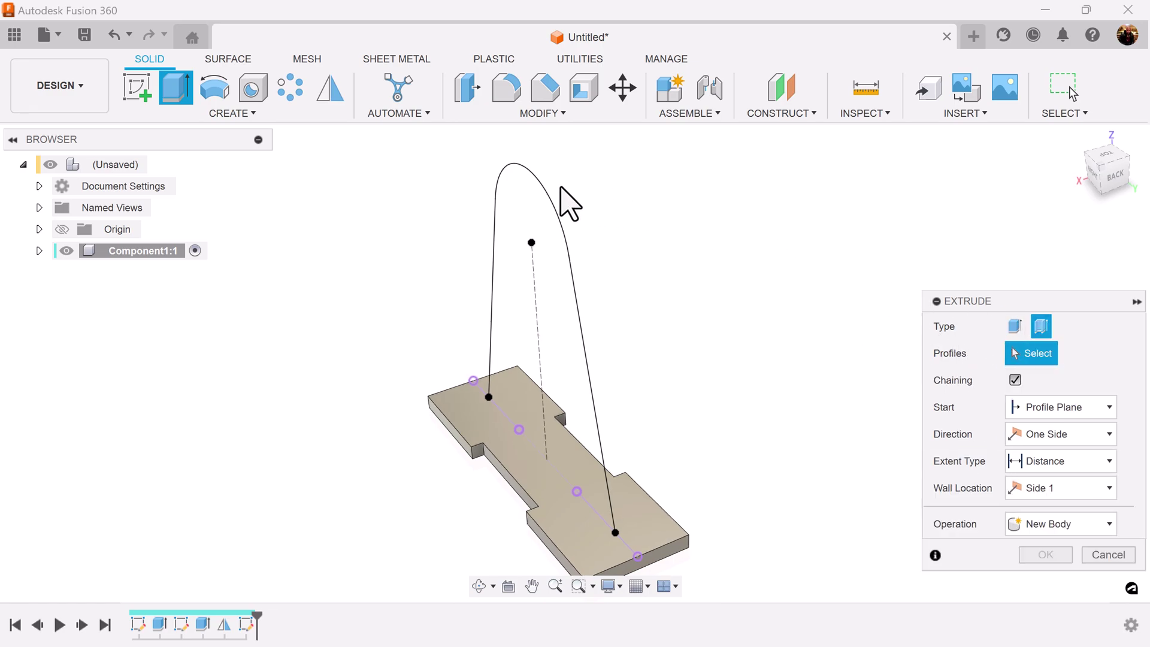
click(546, 200)
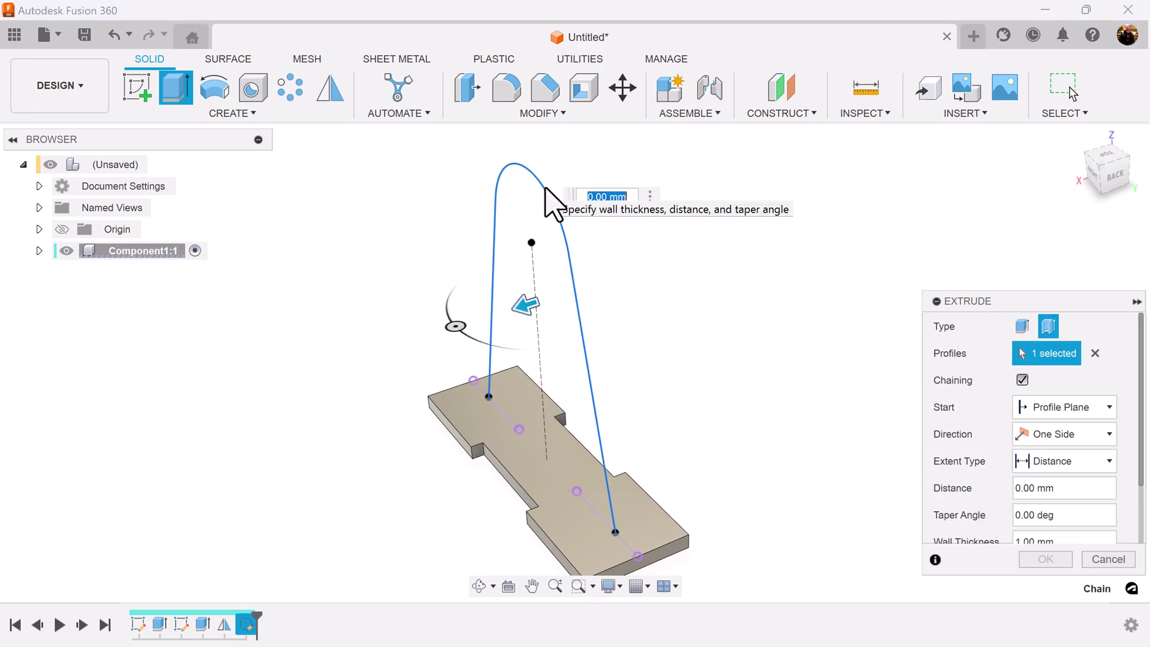
click(1104, 438)
click(1076, 493)
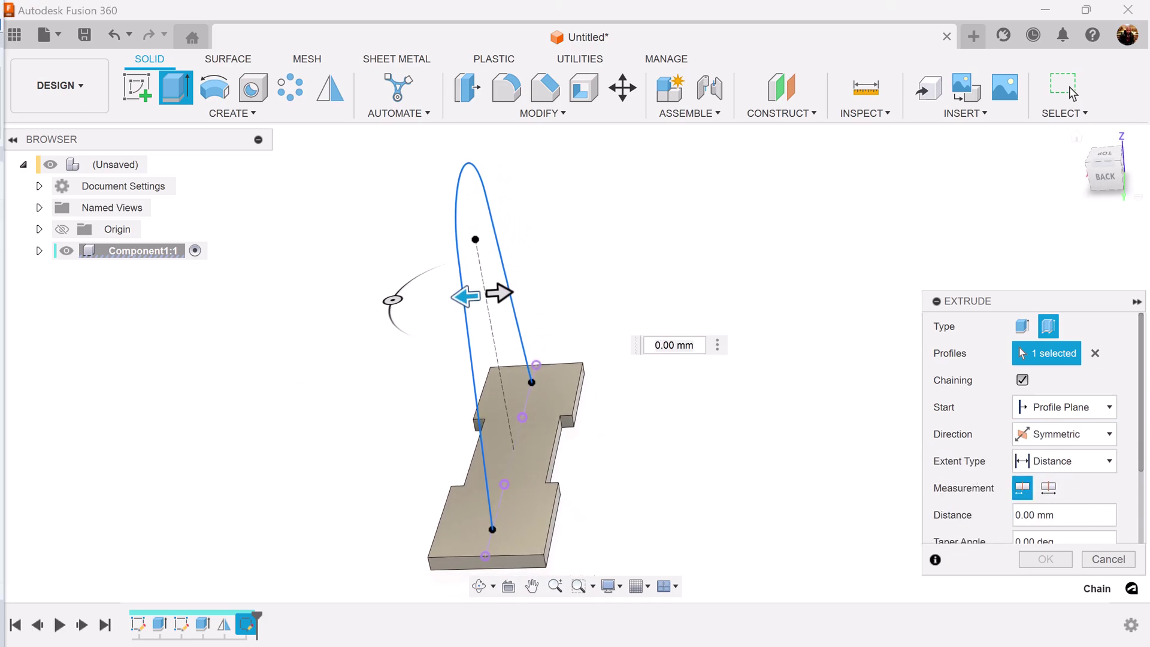
click(1048, 487)
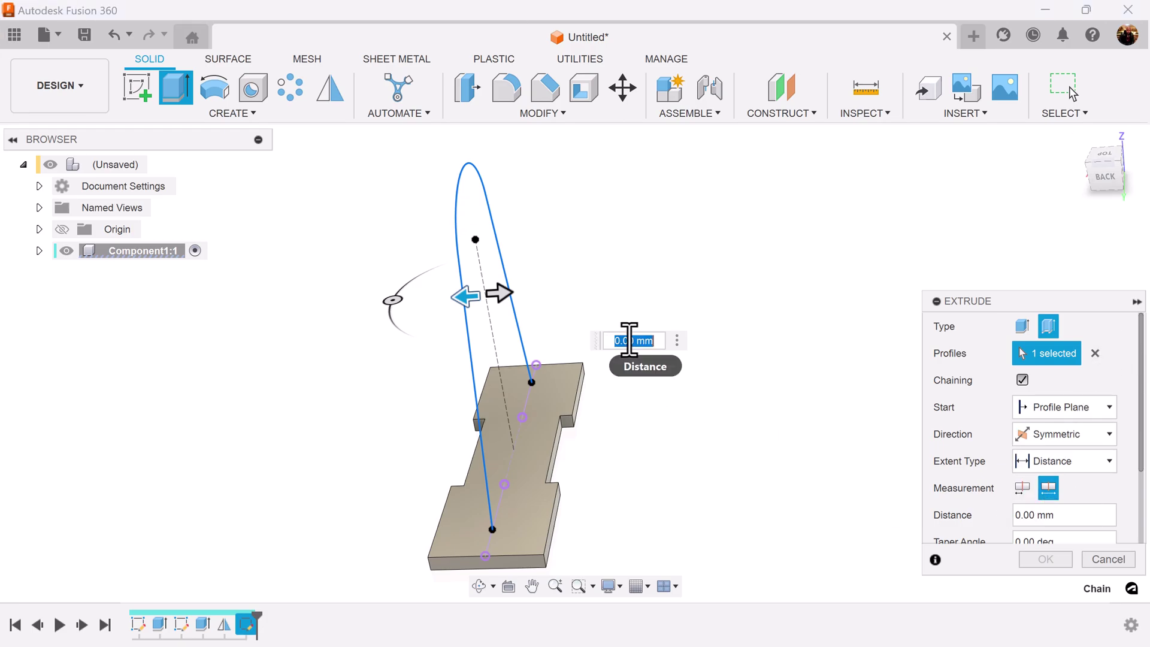
text(65)
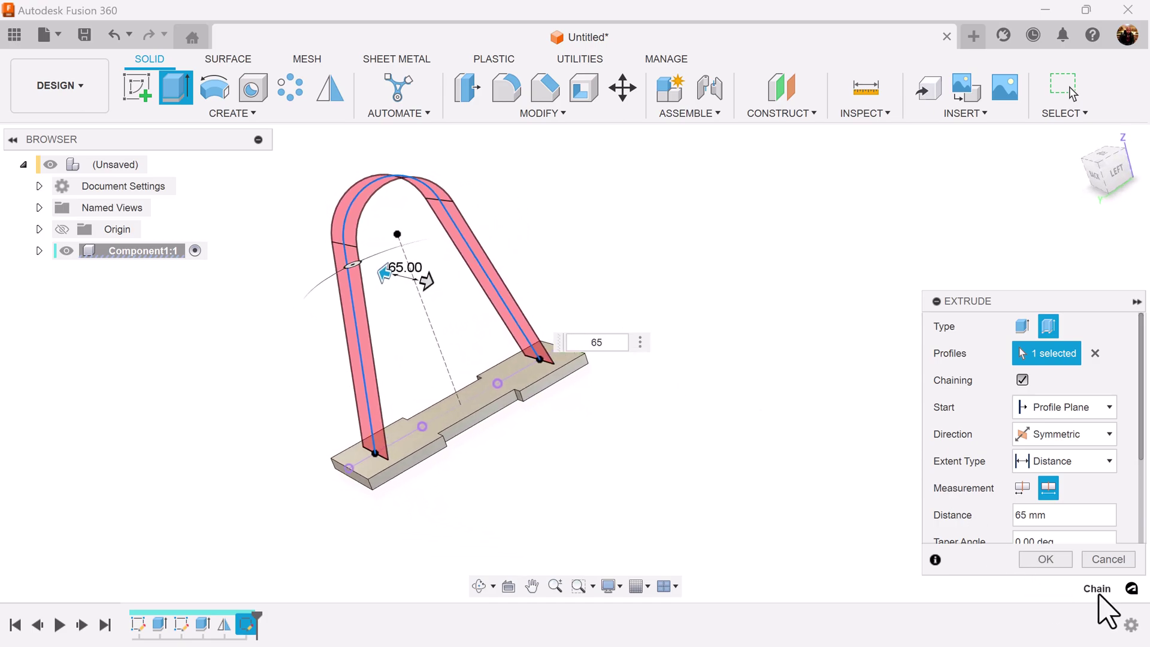
Give the thin extrude an 8 mm wall thickness and complete it with the Join operation
drag(1143, 443, 1112, 506)
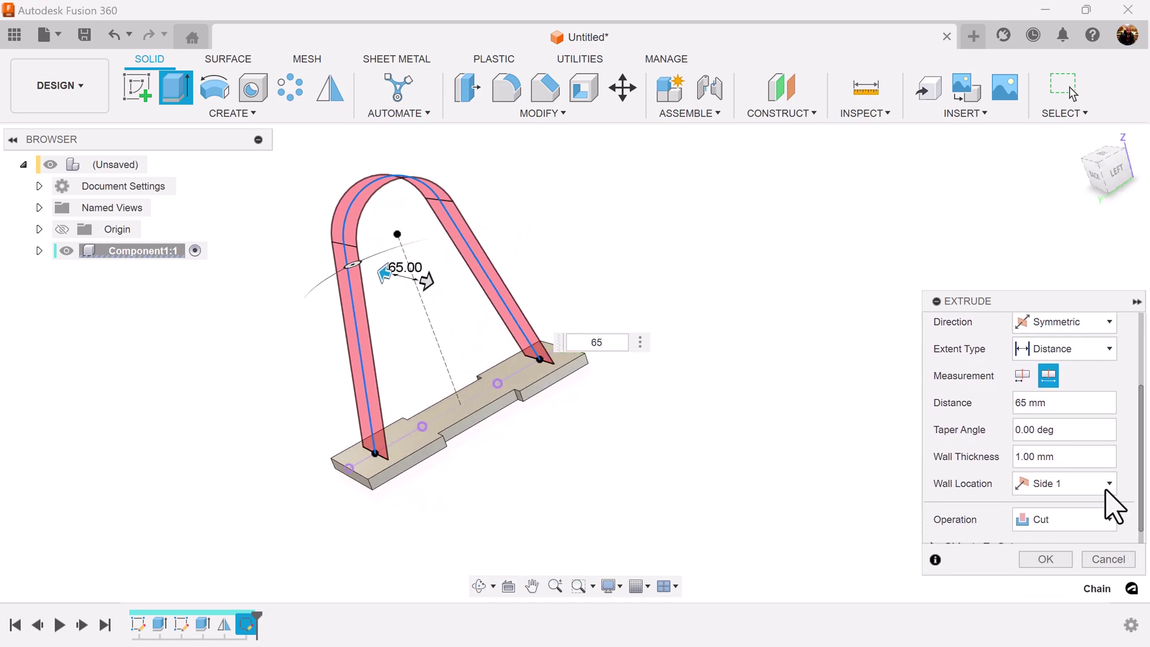
click(1010, 457)
text(8)
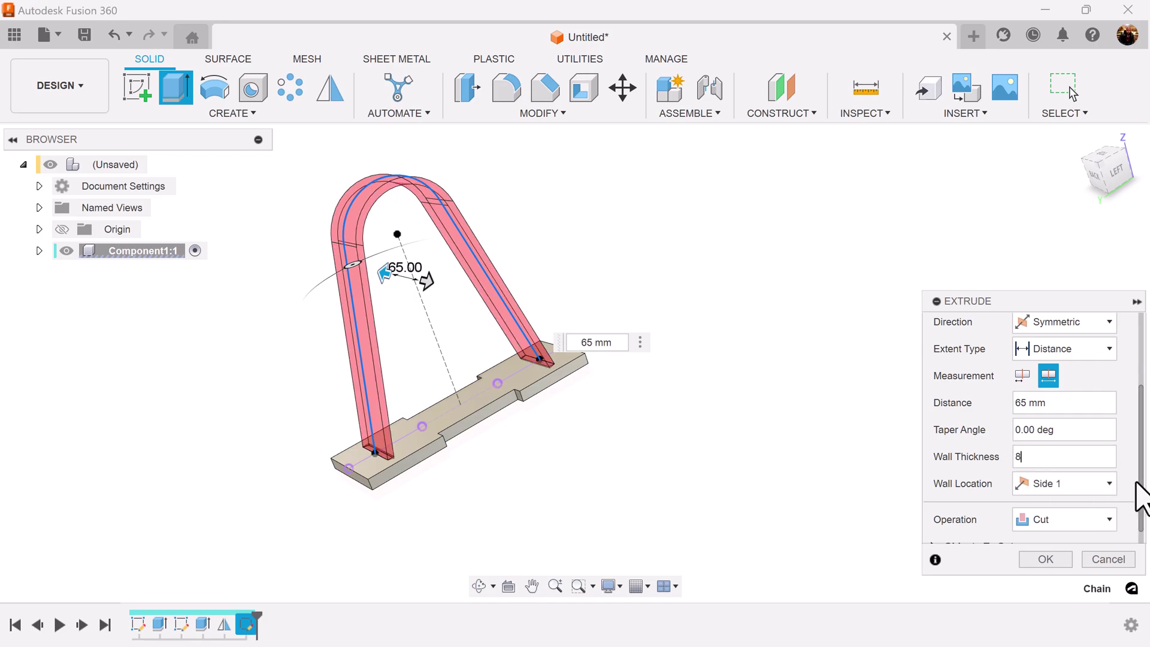
click(1057, 520)
click(1043, 543)
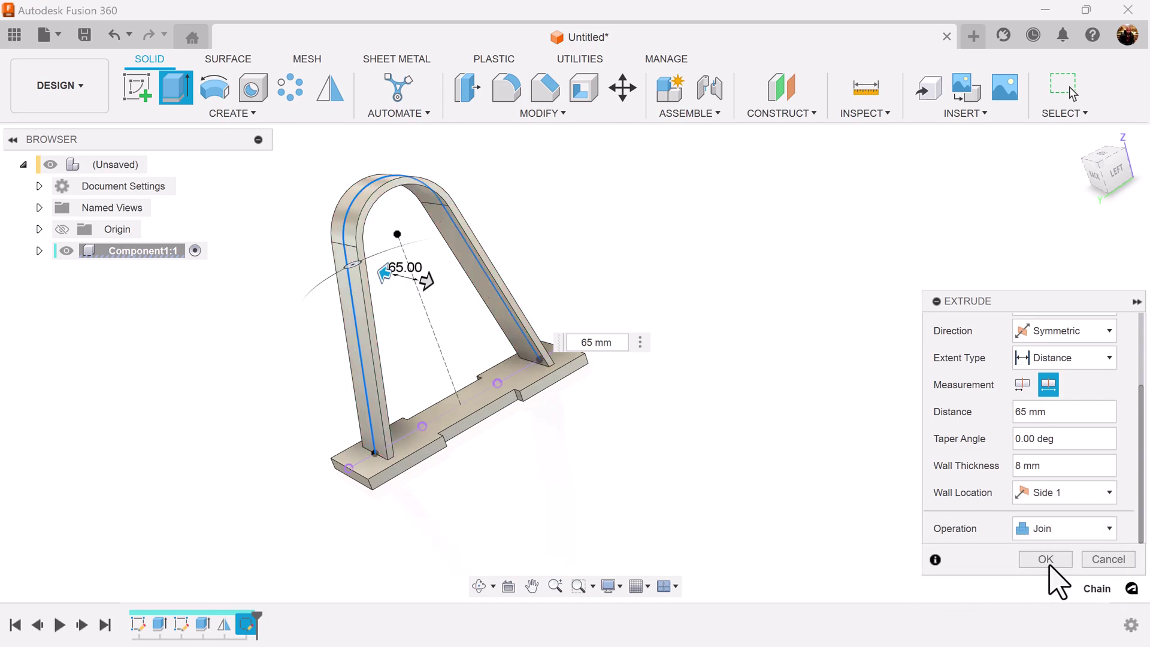
click(1048, 559)
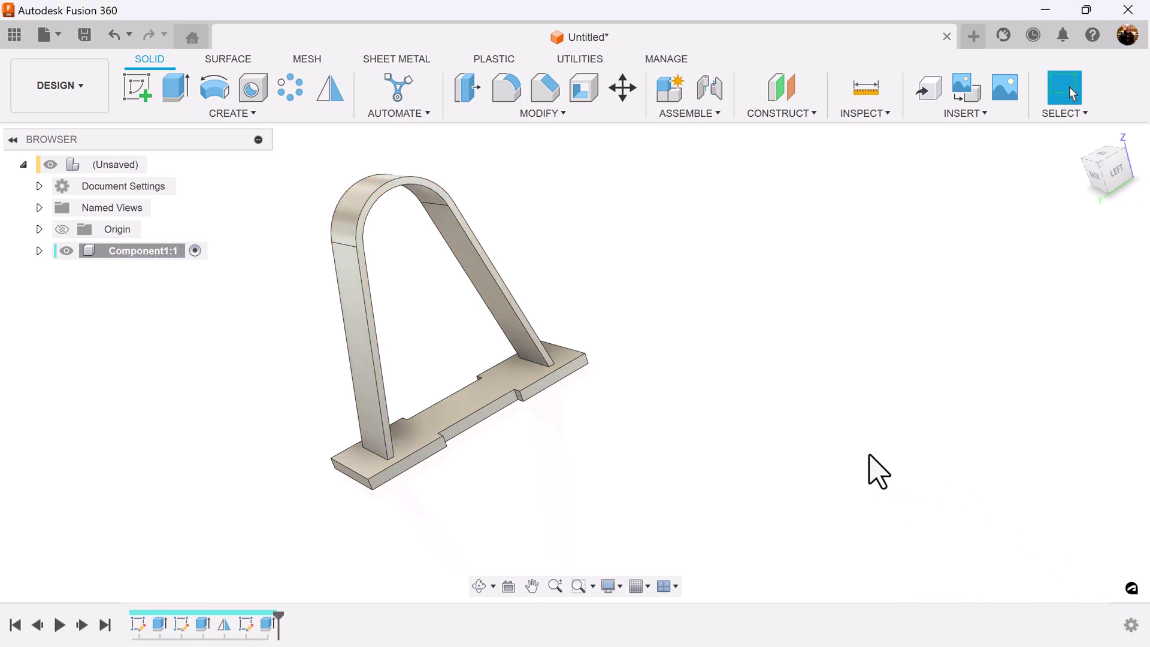
Create a new sketch on the front origin plane (XZ) through the middle of the arch
shift+middle_drag(878, 471, 863, 473)
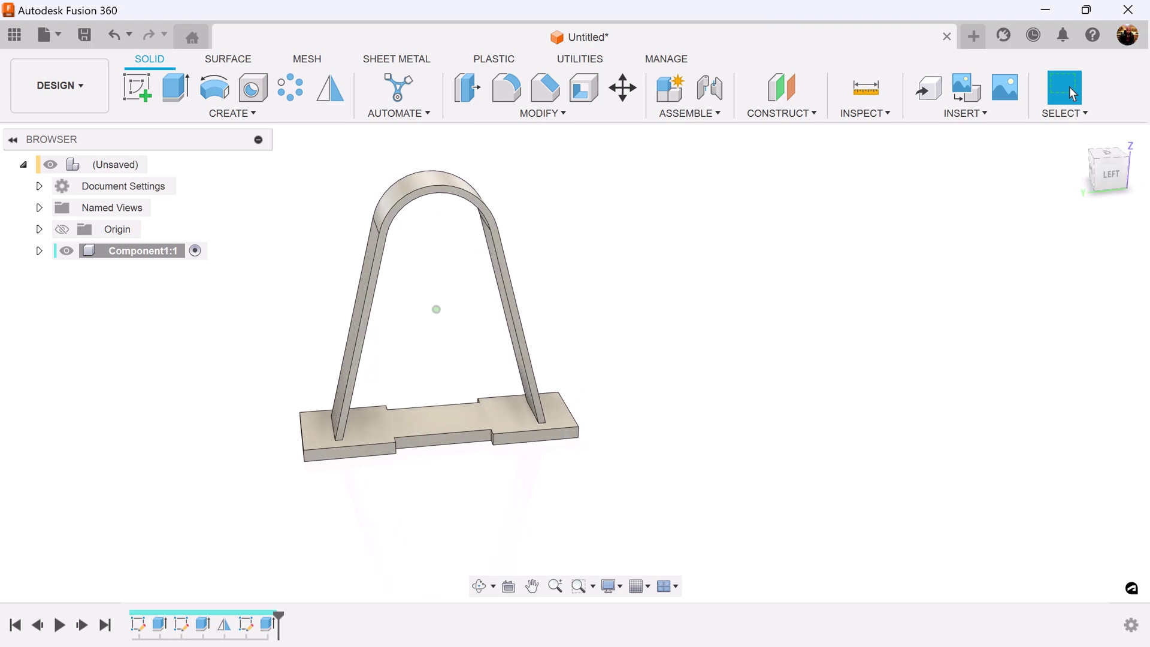
shift+middle_drag(1069, 88, 1069, 88)
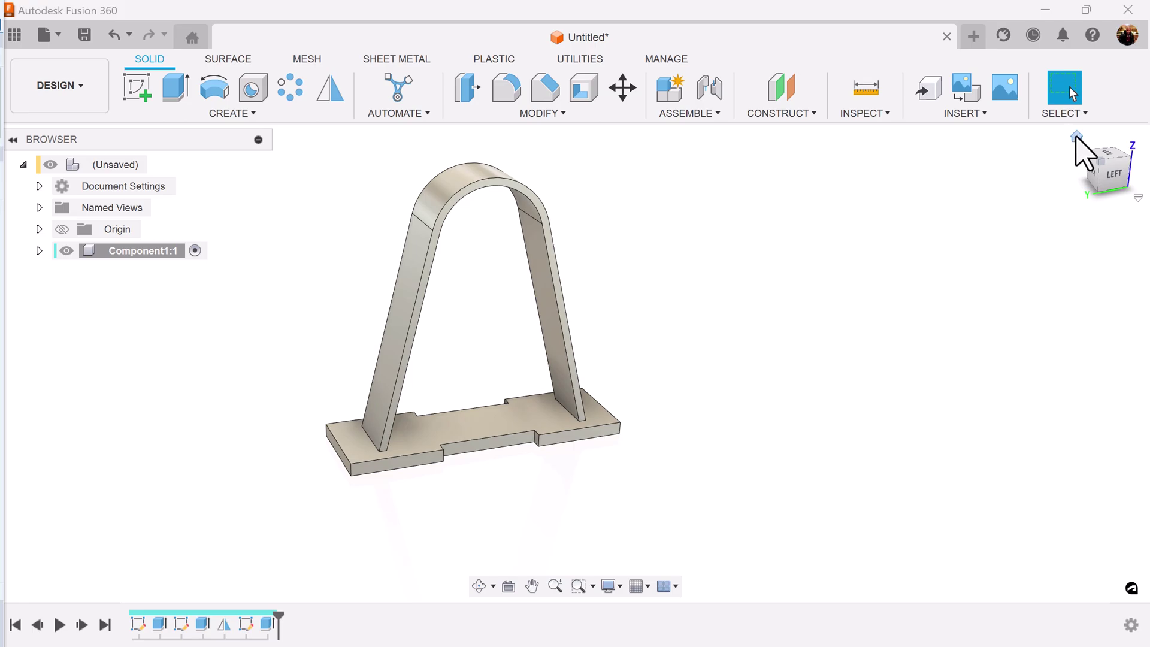
click(1076, 136)
drag(1084, 155, 1094, 171)
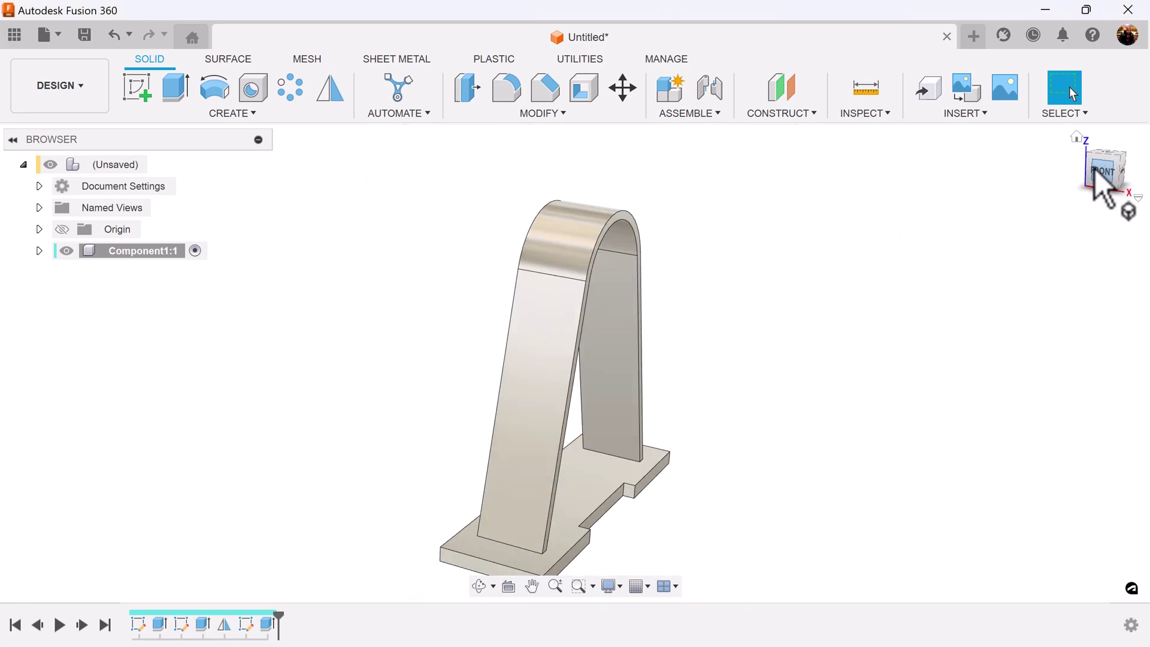
click(1095, 171)
middle_drag(785, 455, 721, 429)
scroll(662, 419, up, 2)
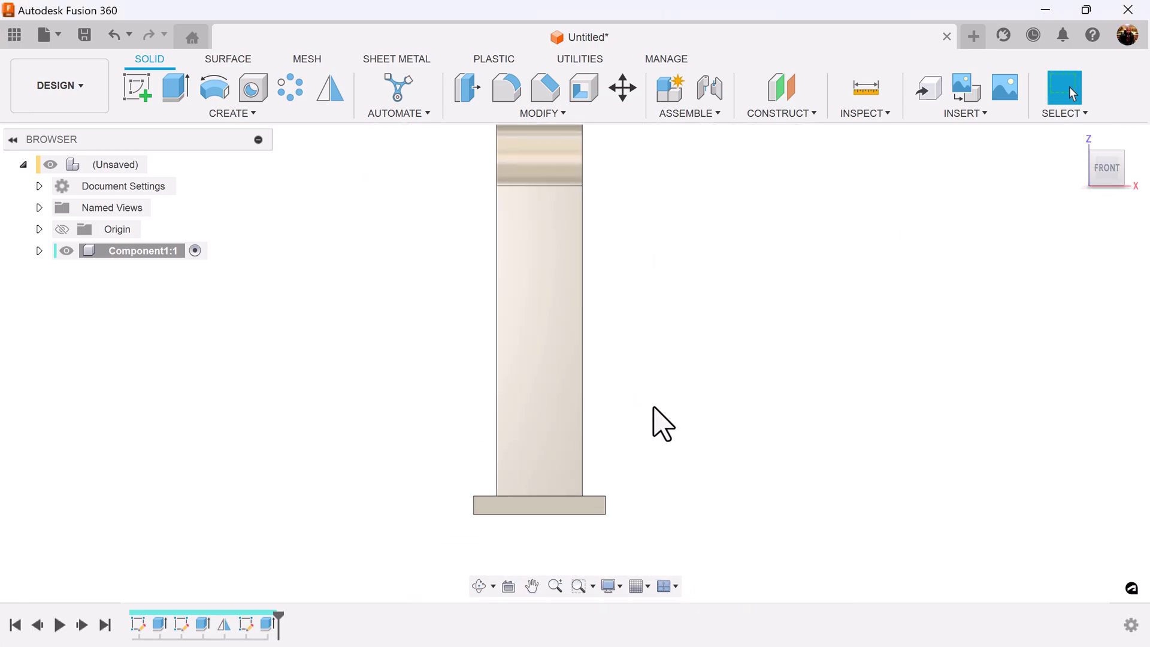
click(139, 89)
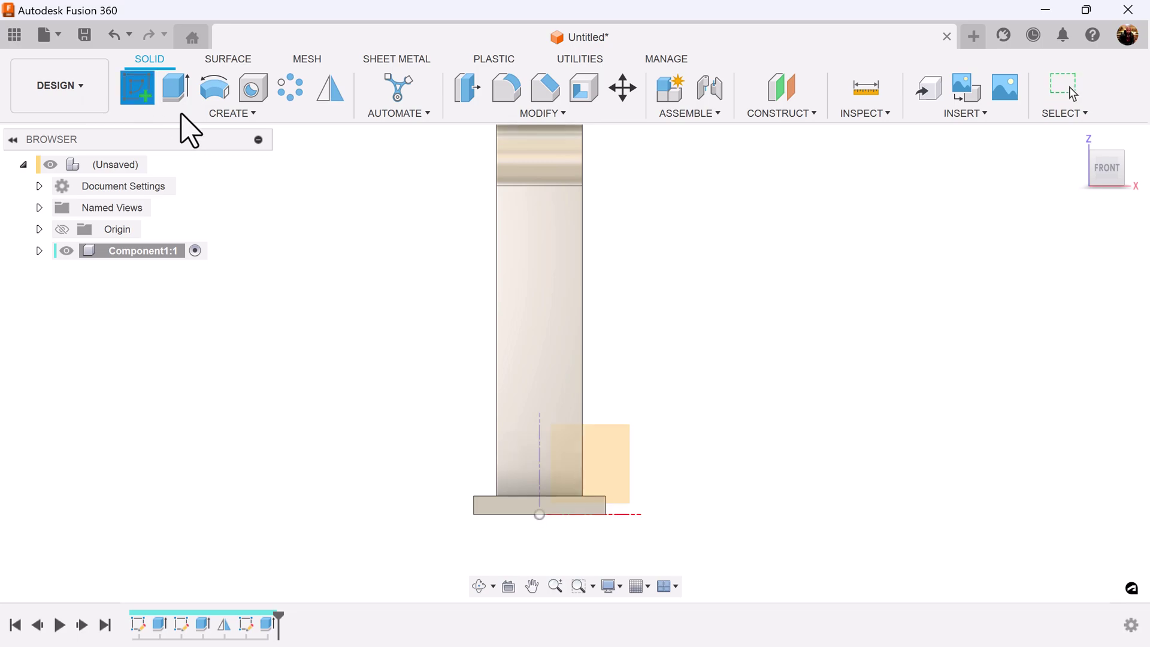
click(602, 473)
Project the whole plate-and-arch body into the sketch using the Bodies selection filter with Projection Link on
middle_drag(786, 359, 769, 592)
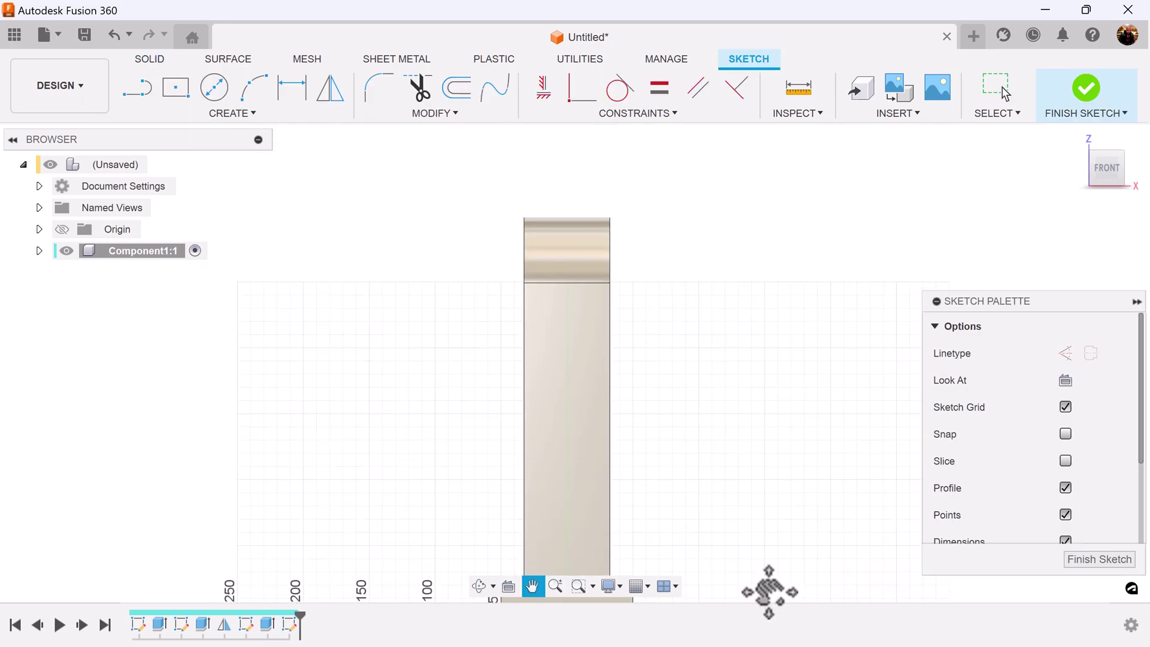
scroll(788, 508, down, 2)
middle_drag(788, 508, 749, 419)
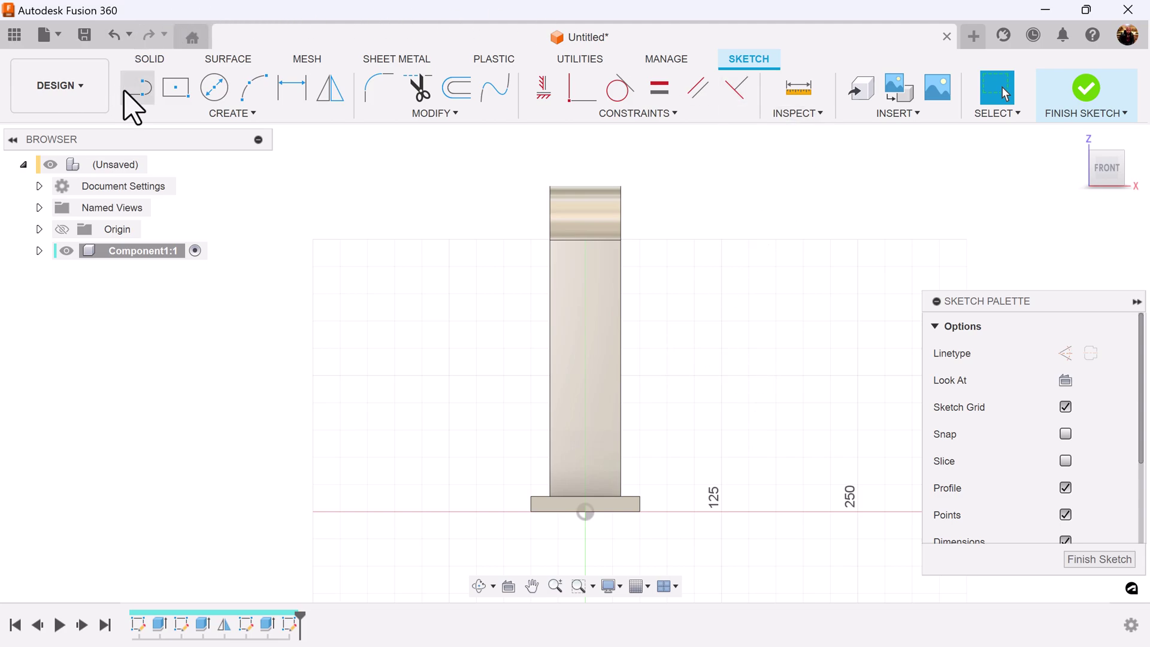
click(139, 91)
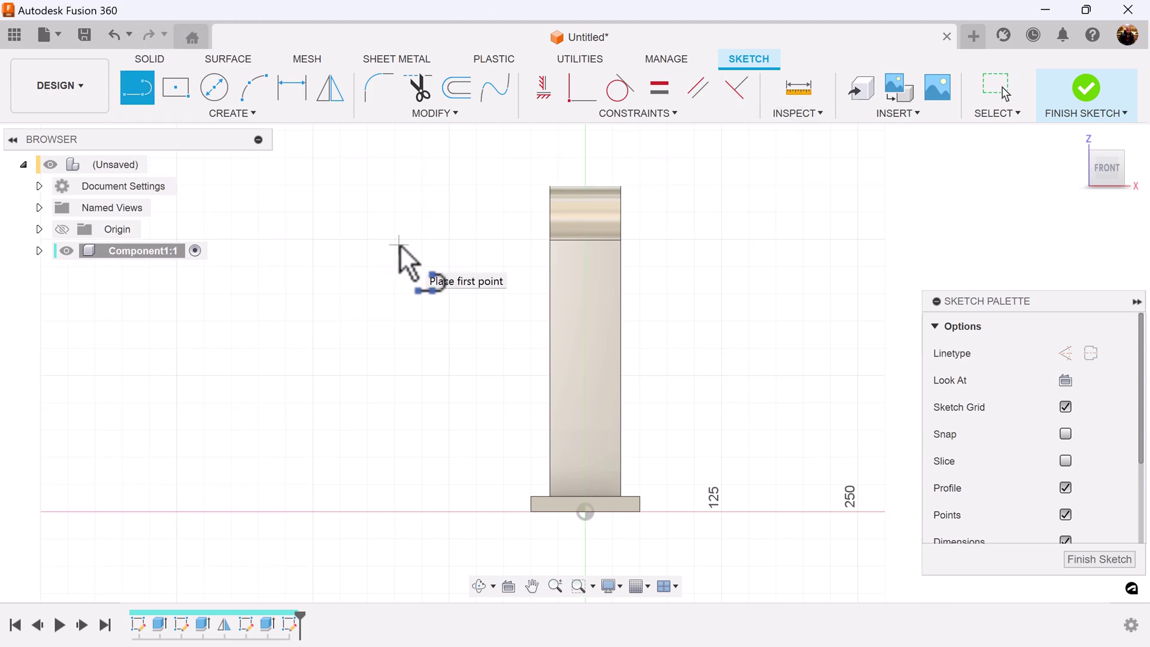
key(Escape)
key(p)
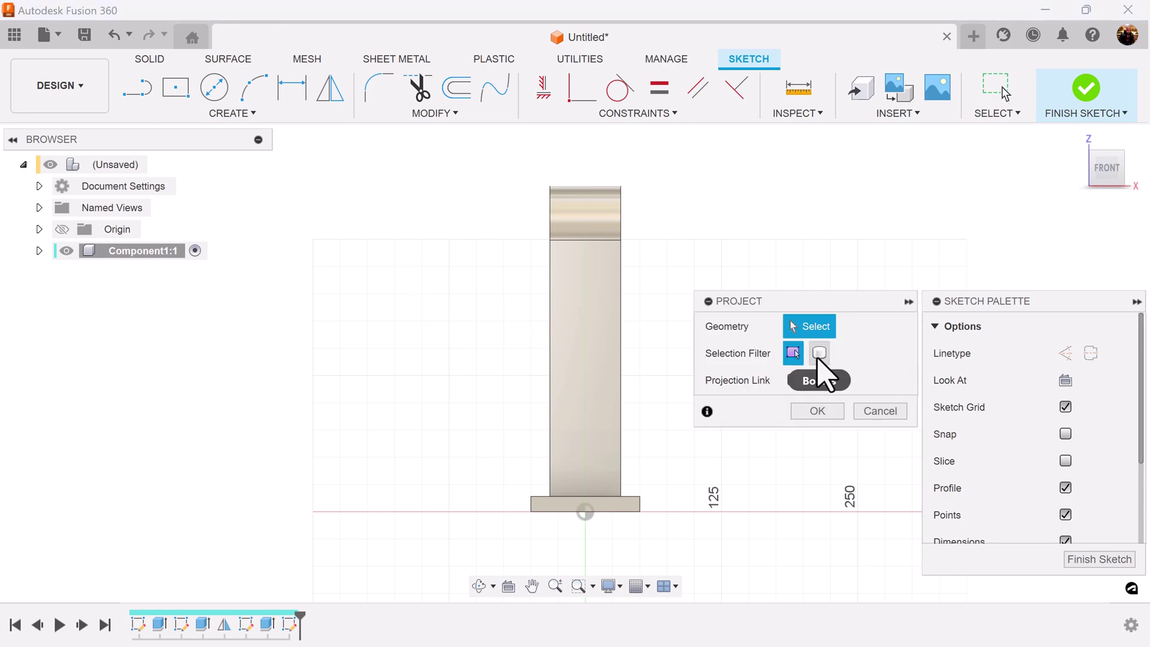
click(597, 218)
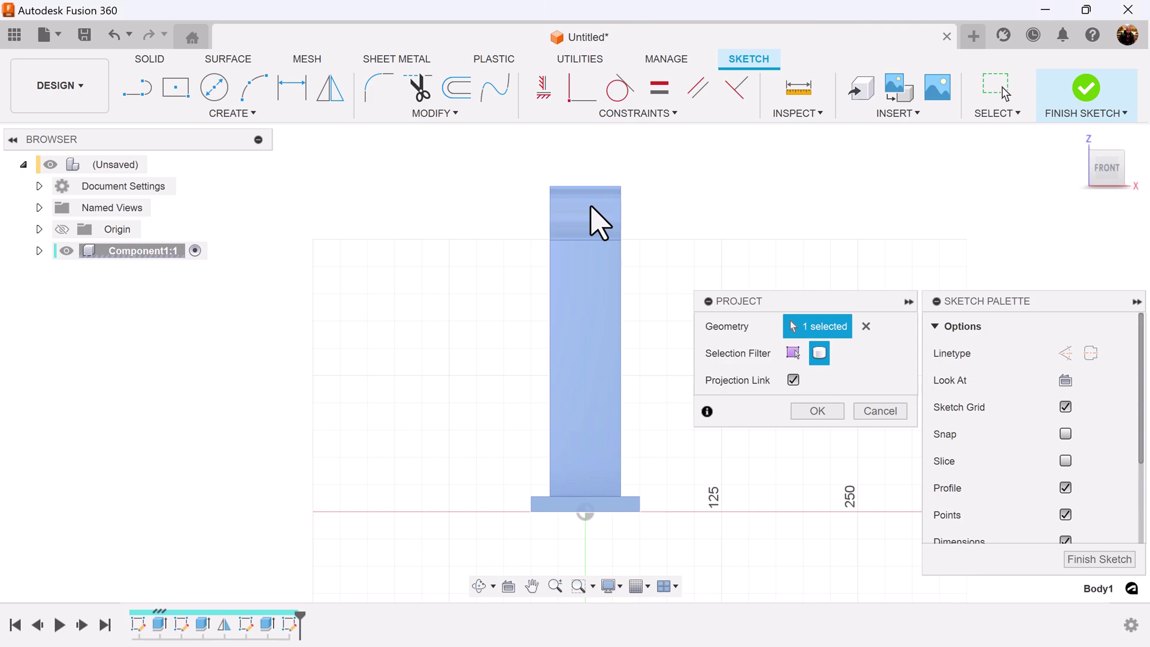
click(816, 411)
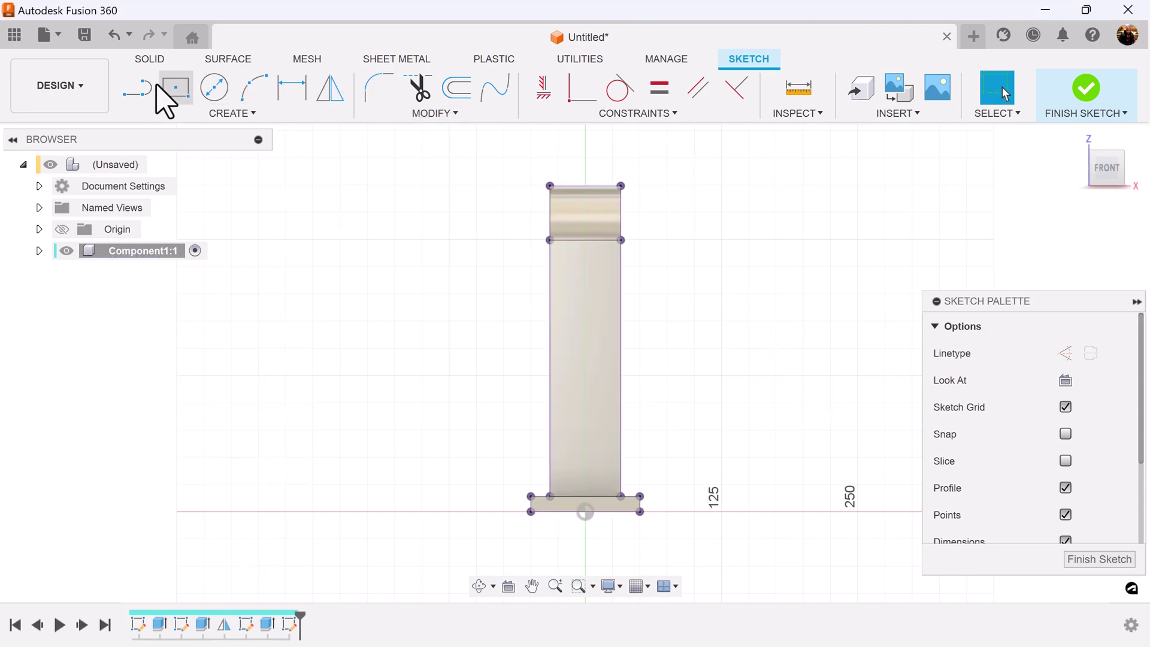
Sketch a 17.687 mm horizontal line from the projected outline's upper right corner inward along its top edge
click(147, 99)
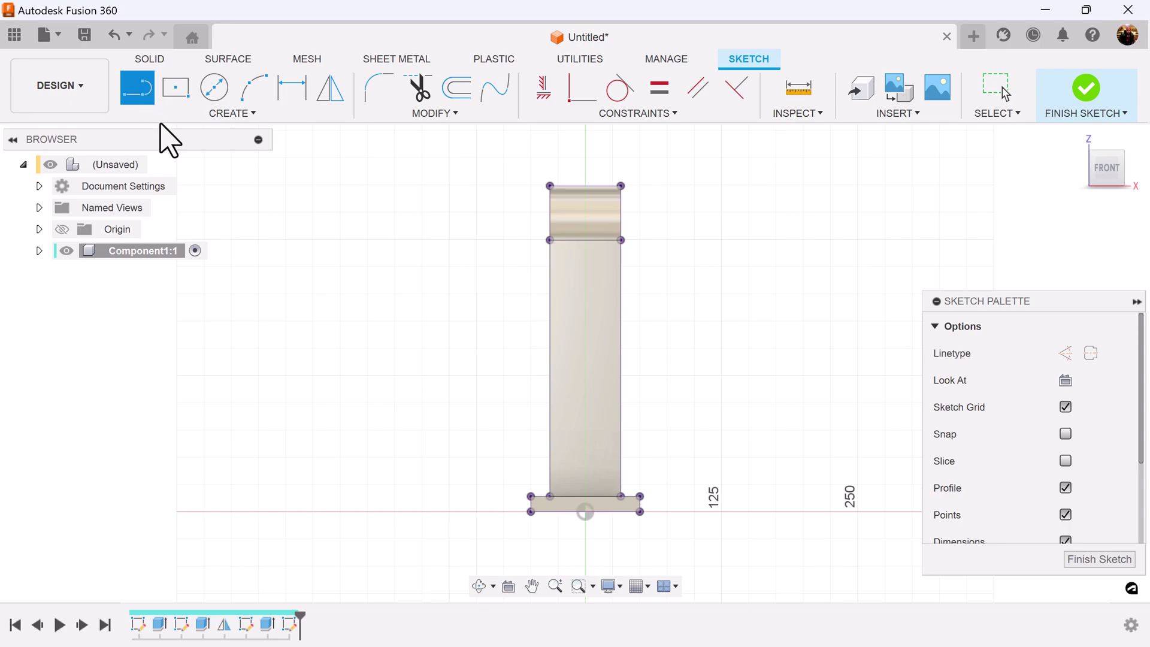
click(621, 185)
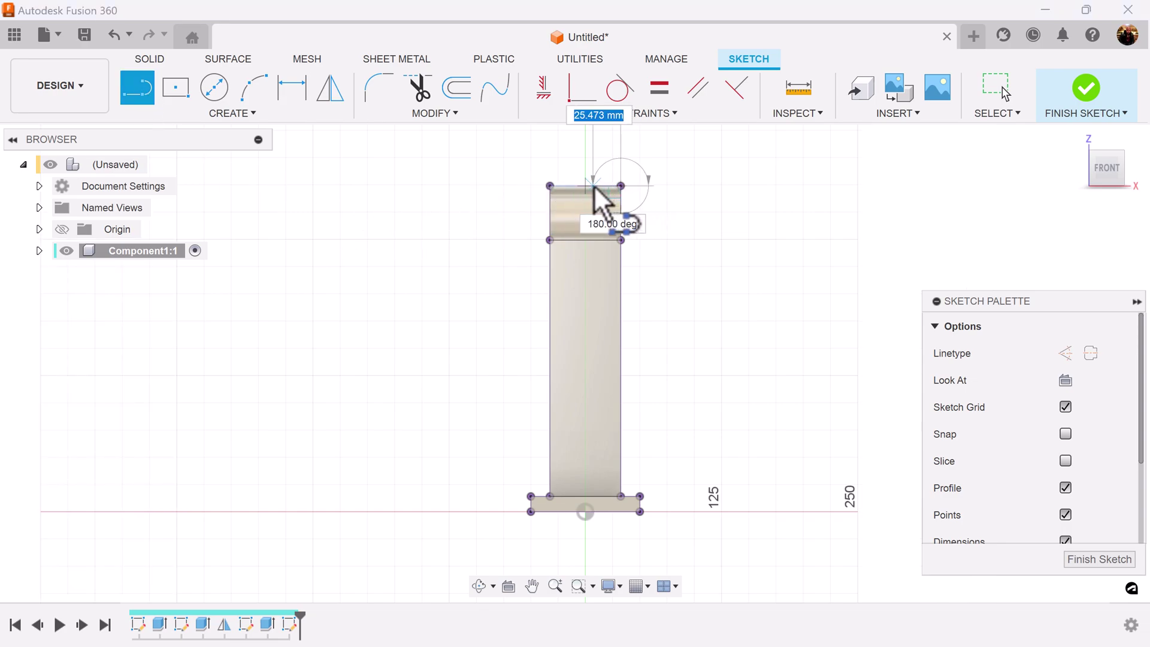
text(17.687)
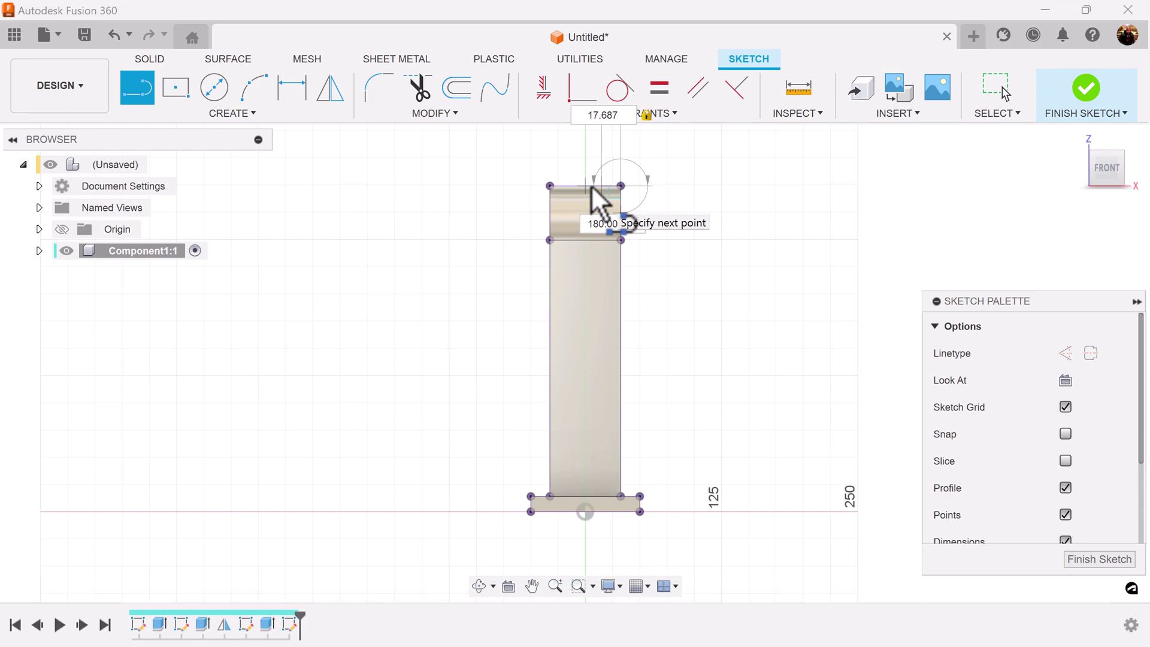
double_click(601, 185)
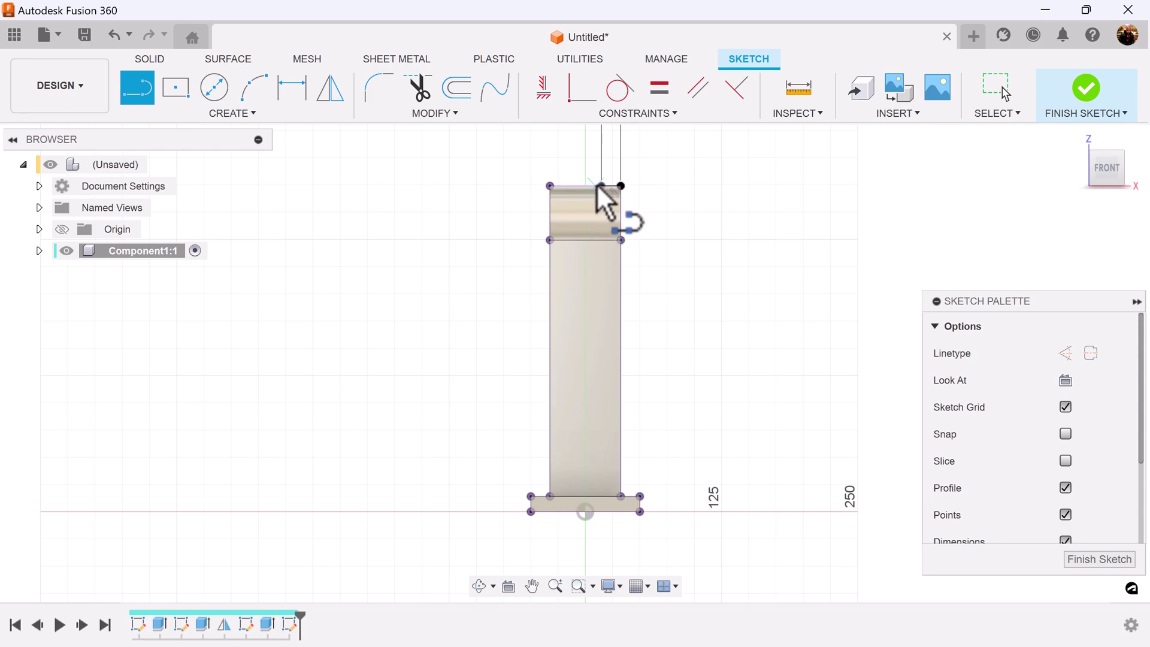
Sketch a slanted line from the inner end of the 17.687 mm line to the arch's lower right corner and move the 17.687 dimension clear of the outline
scroll(604, 201, up, 2)
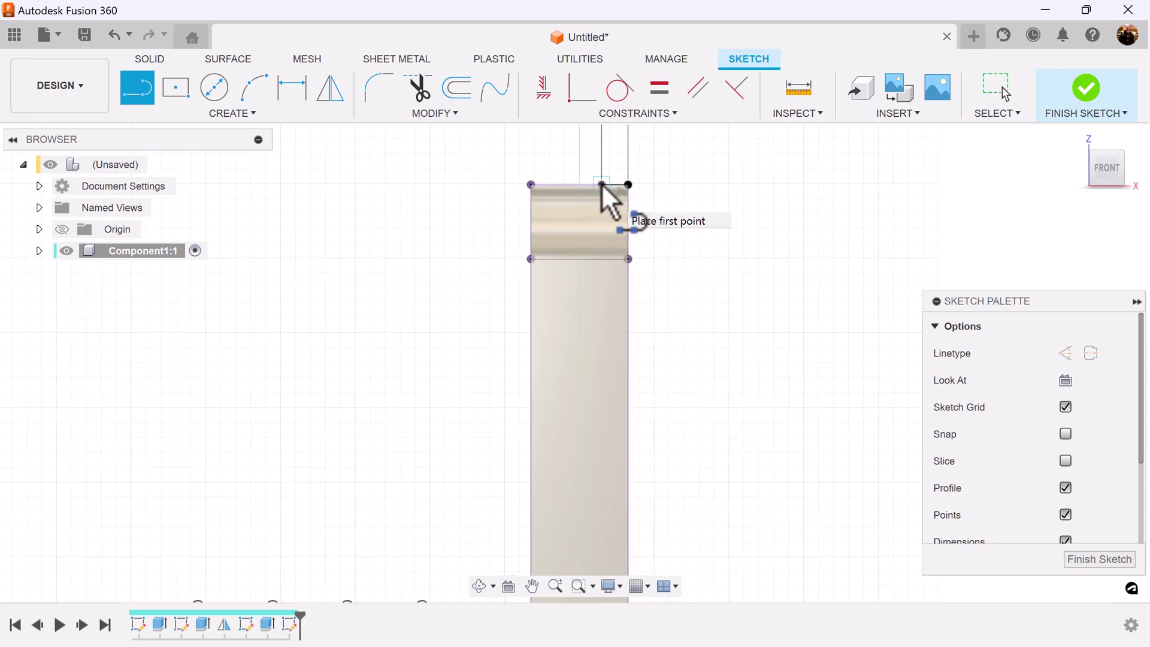
click(601, 185)
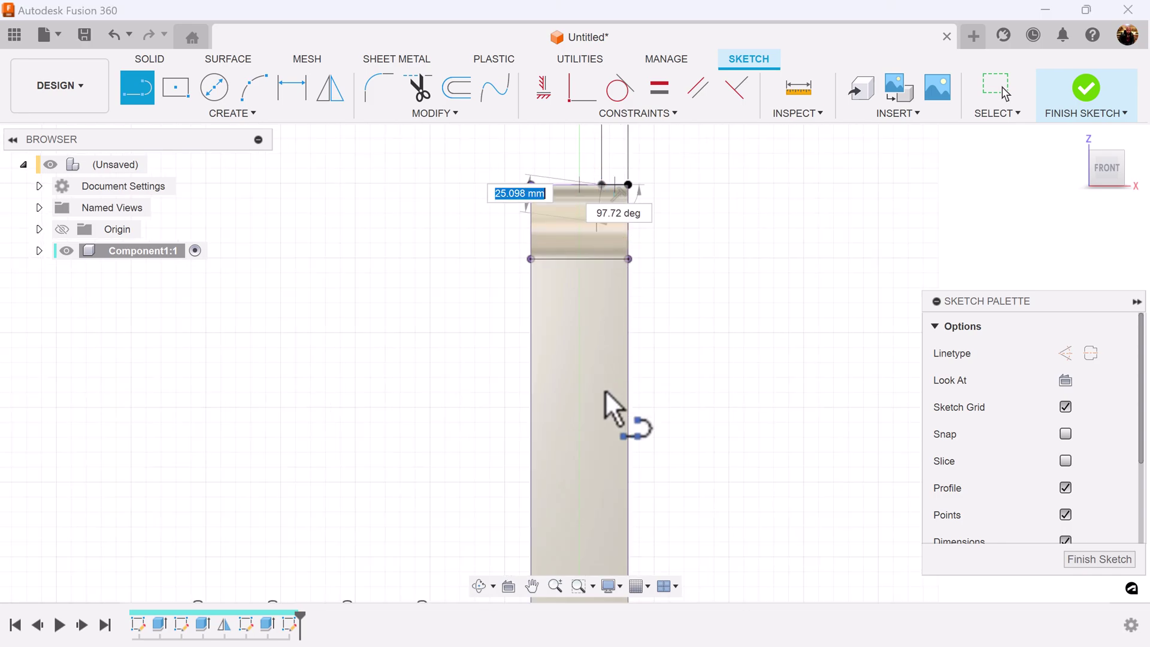
middle_drag(608, 402, 595, 219)
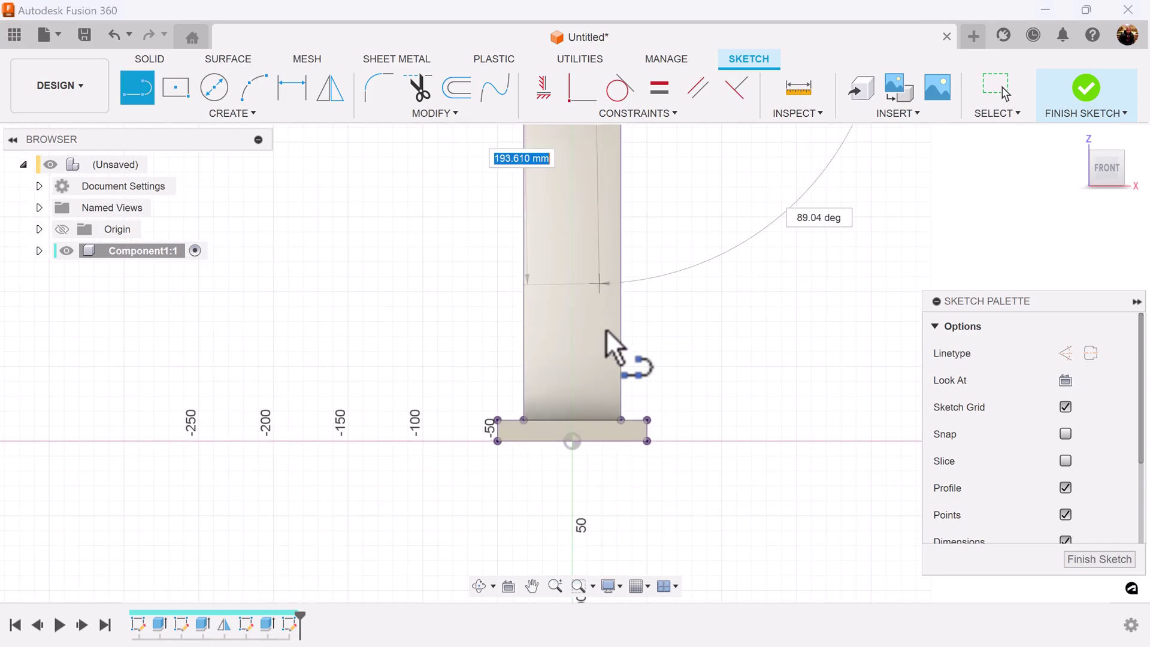
double_click(622, 420)
scroll(680, 365, down, 3)
mouse_move(721, 320)
middle_down()
mouse_move(710, 339)
mouse_move(698, 329)
middle_up()
key(Escape)
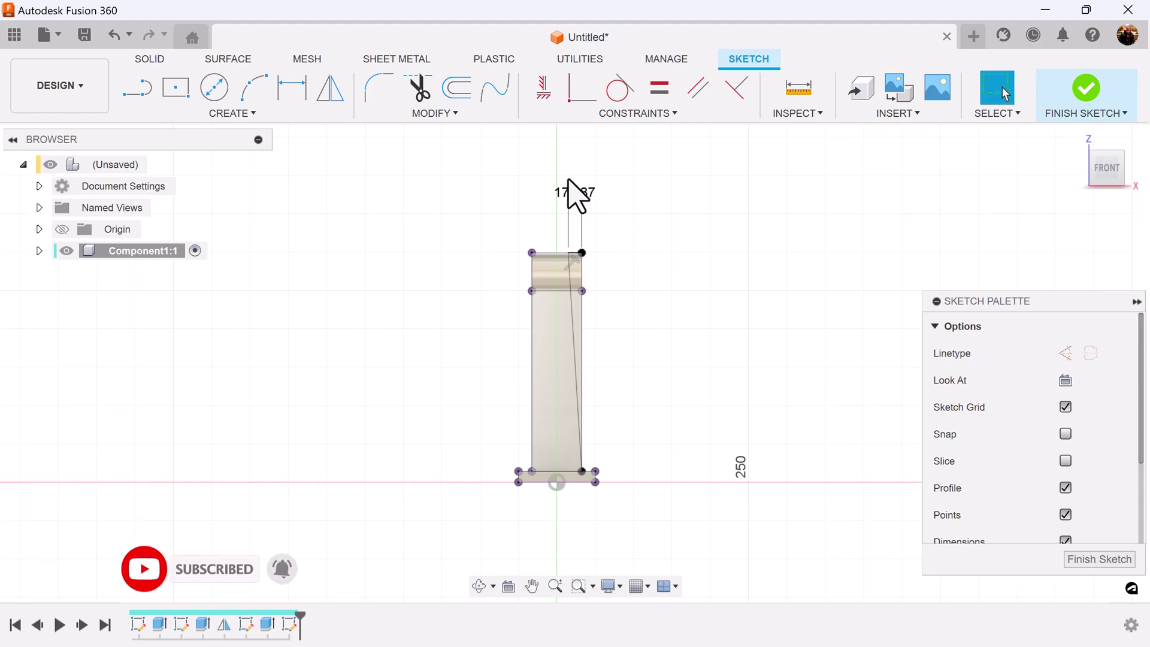
drag(585, 192, 609, 198)
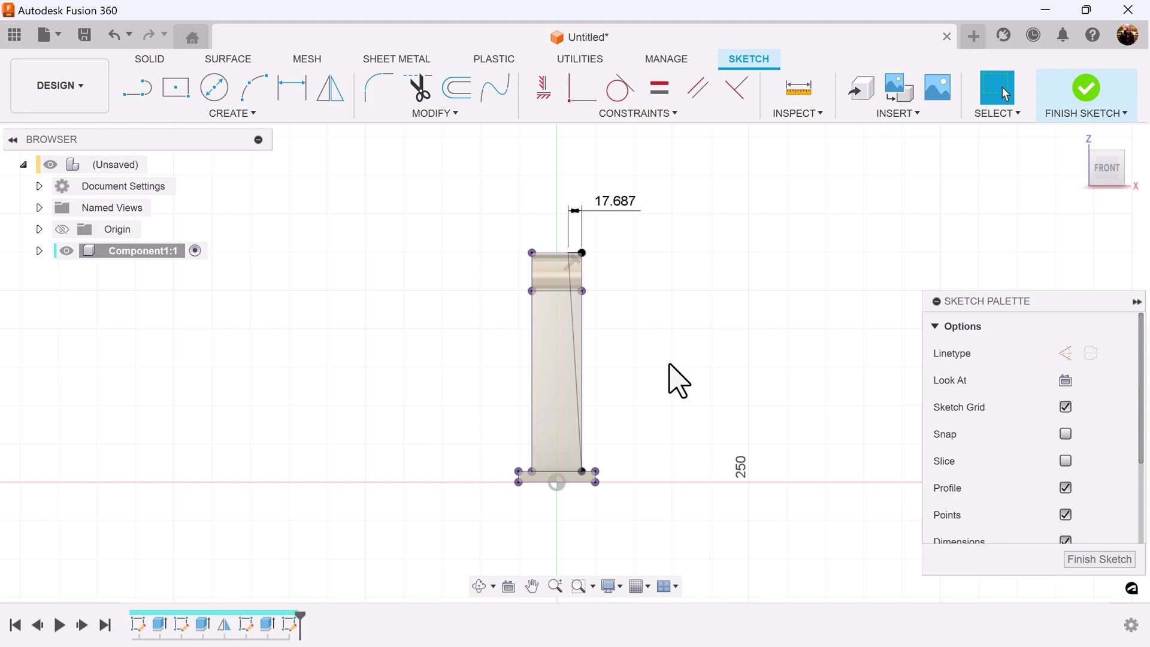
scroll(679, 380, up, 1)
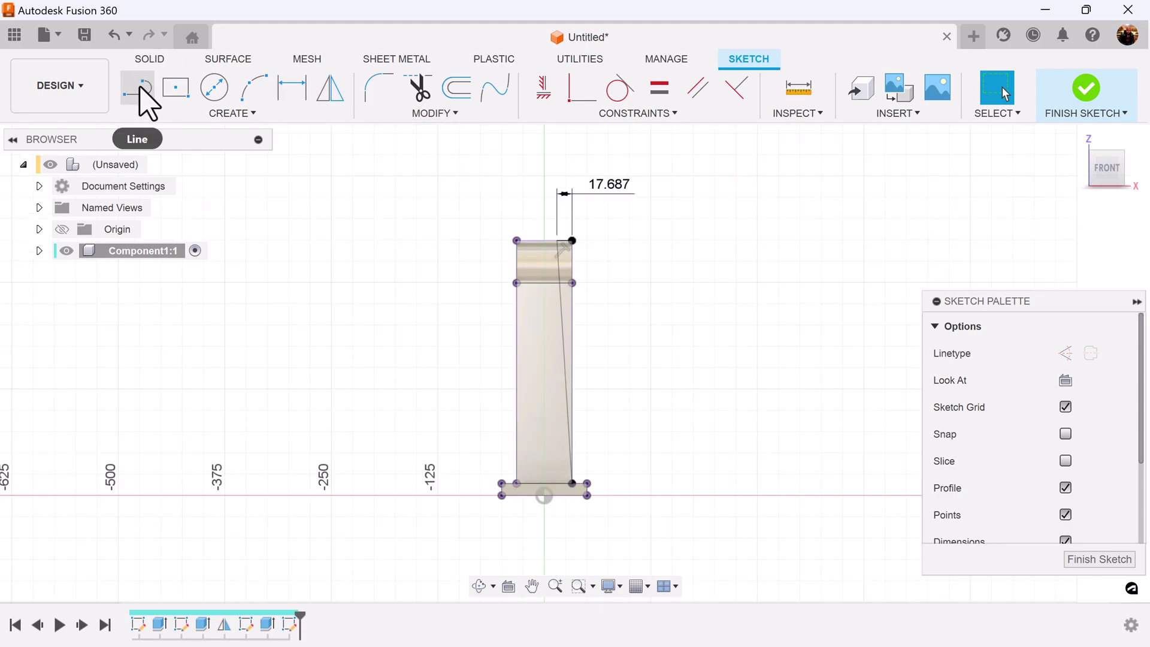
Sketch a vertical construction centerline through the arch from the midpoint of its base up to the midpoint of the projected line below the bend
click(145, 93)
click(1067, 354)
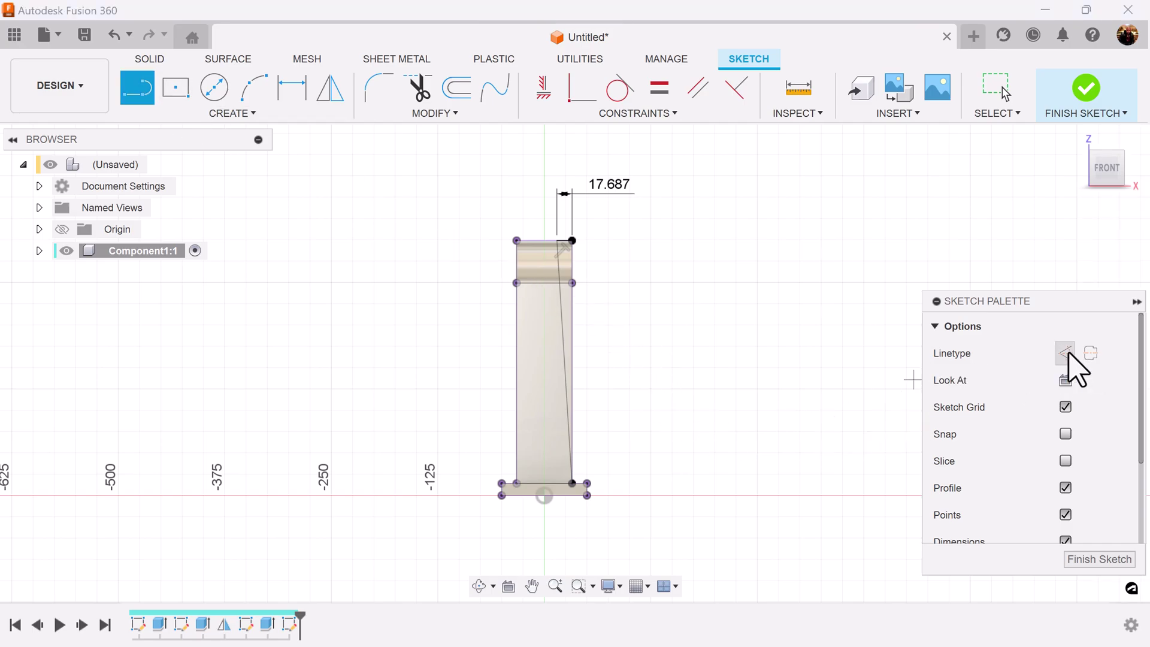
click(544, 483)
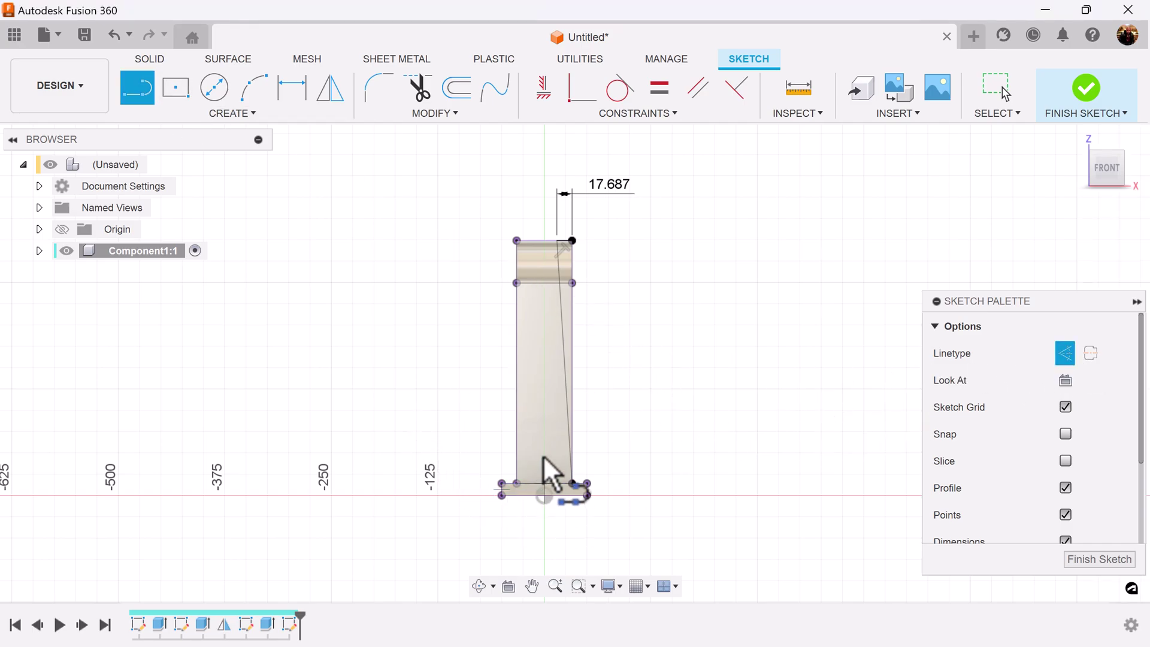
click(544, 283)
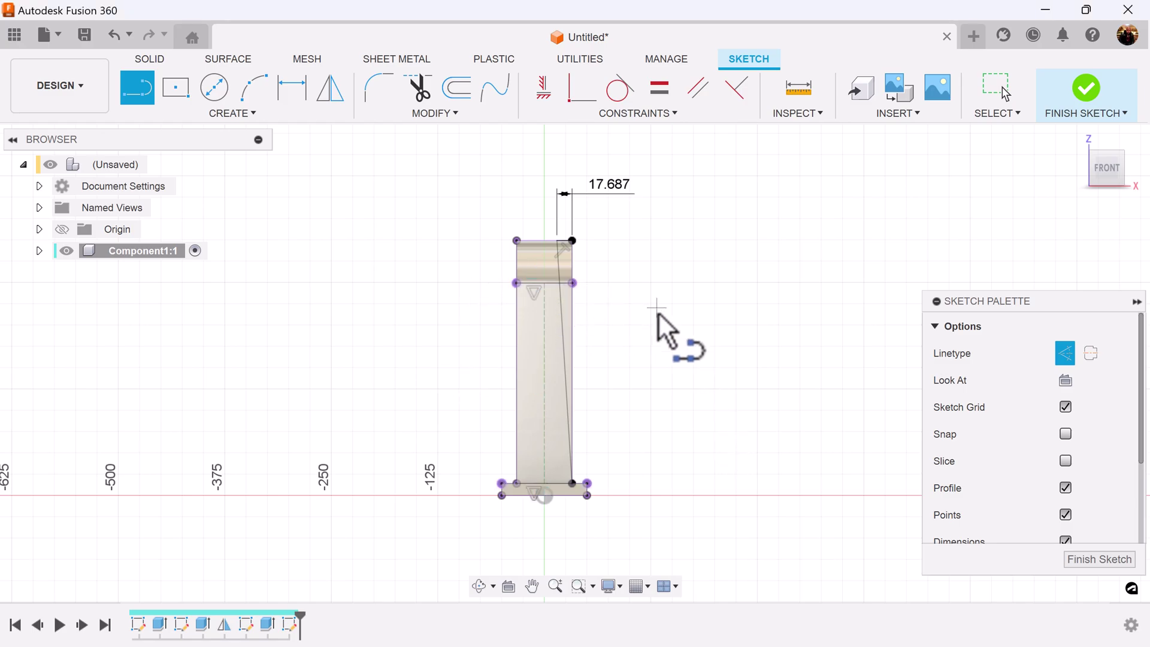
scroll(663, 329, up, 2)
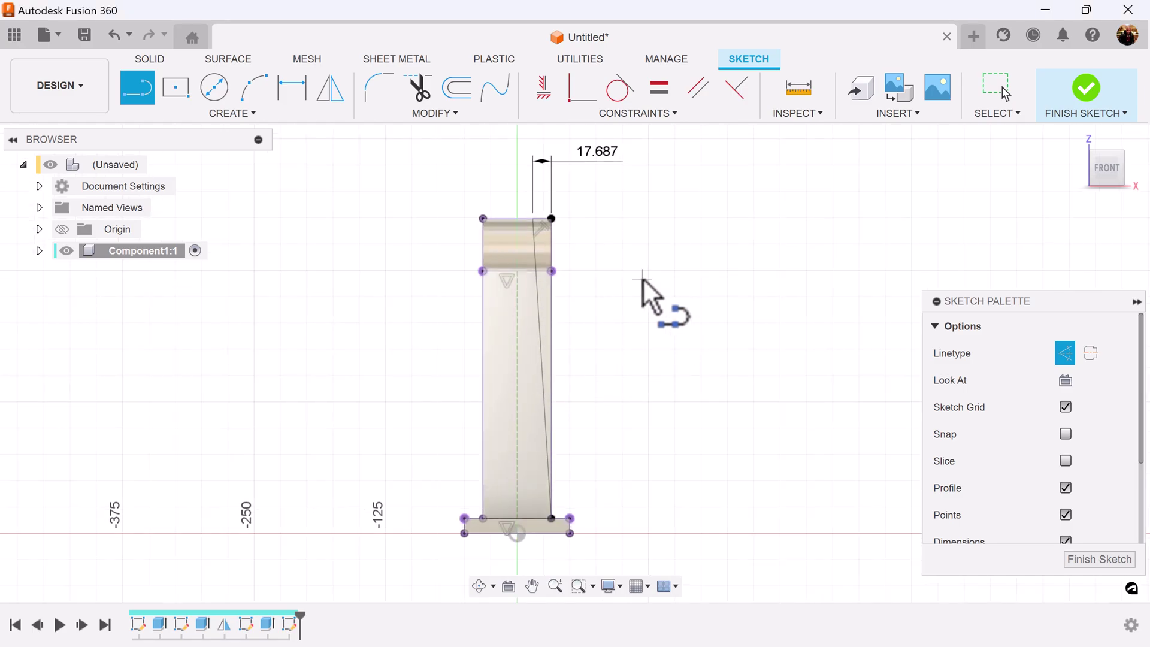
Mirror the four lines outlining the narrow right-hand triangle about the construction centerline and finish the sketch
click(337, 91)
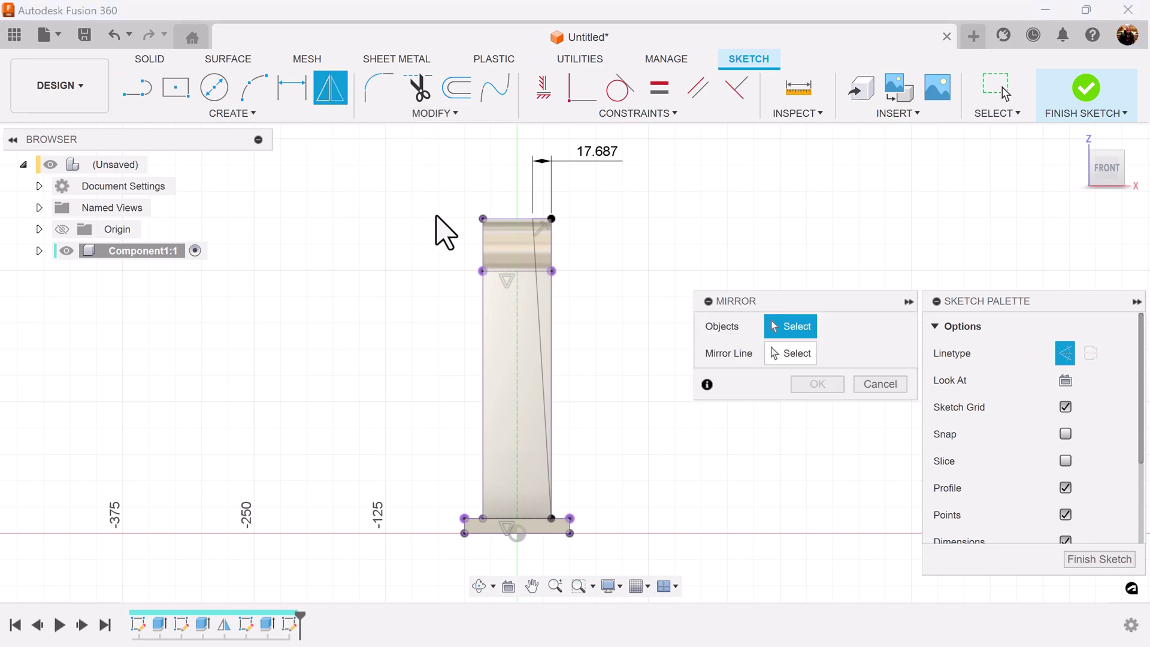
click(542, 219)
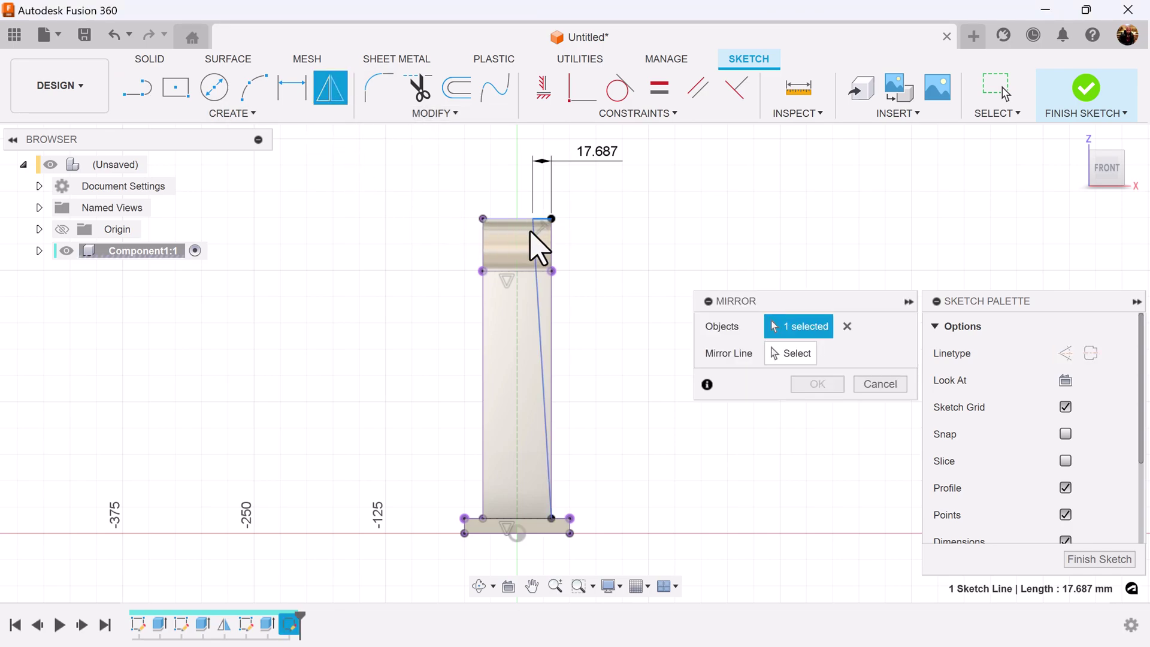
click(533, 239)
click(552, 245)
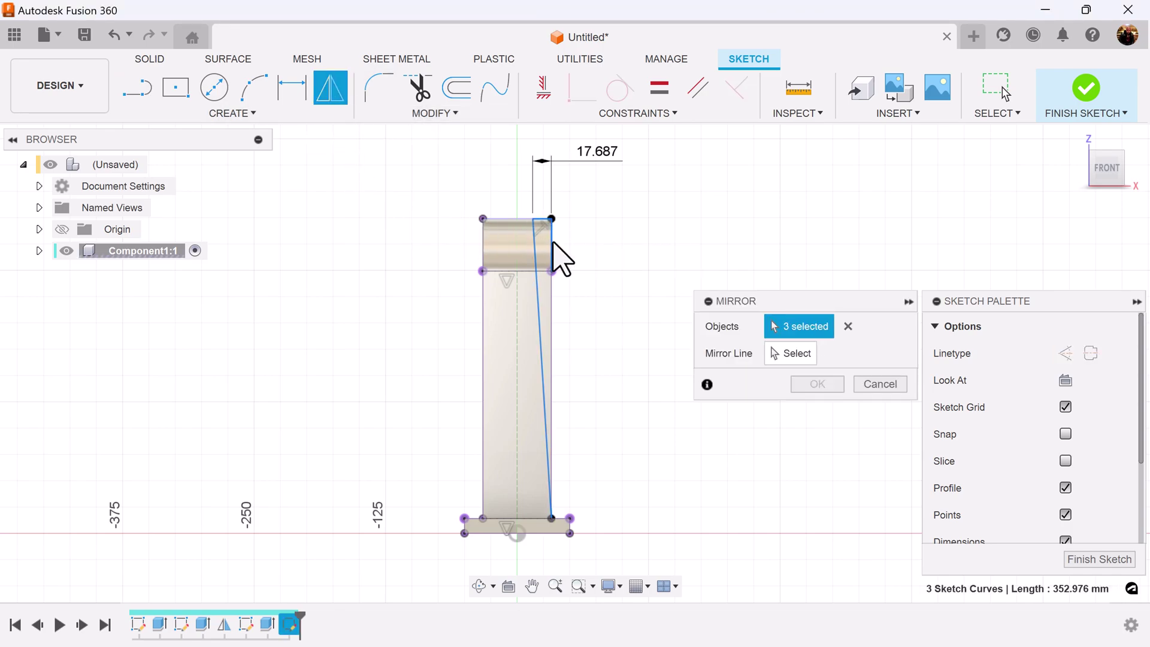
click(551, 374)
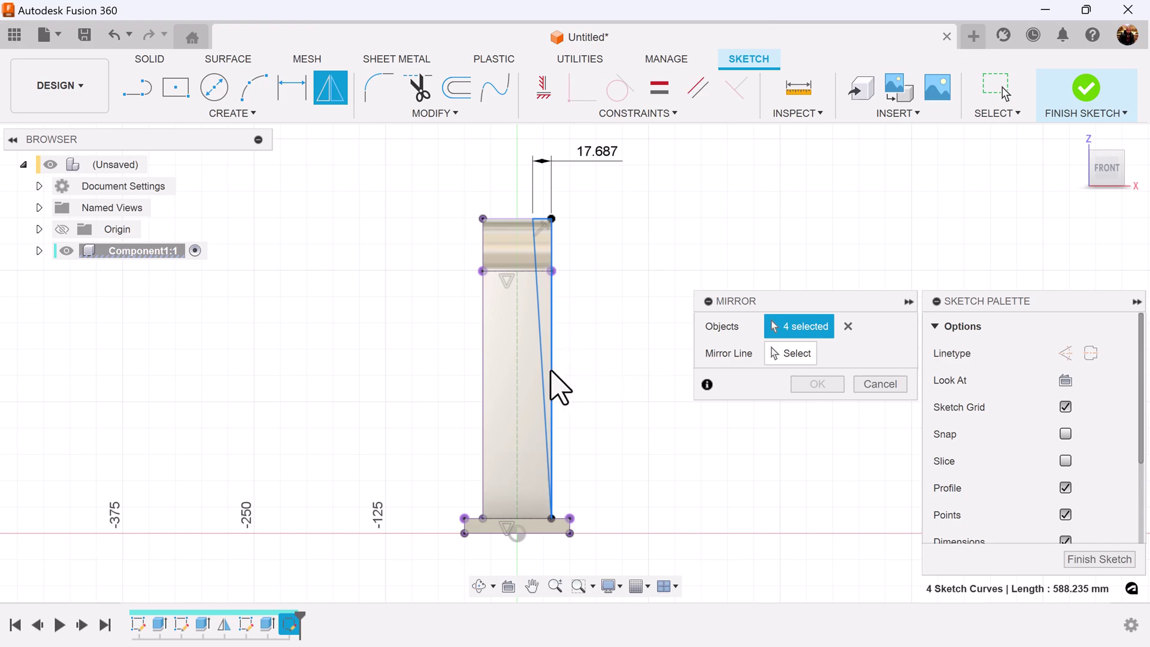
click(805, 355)
click(517, 340)
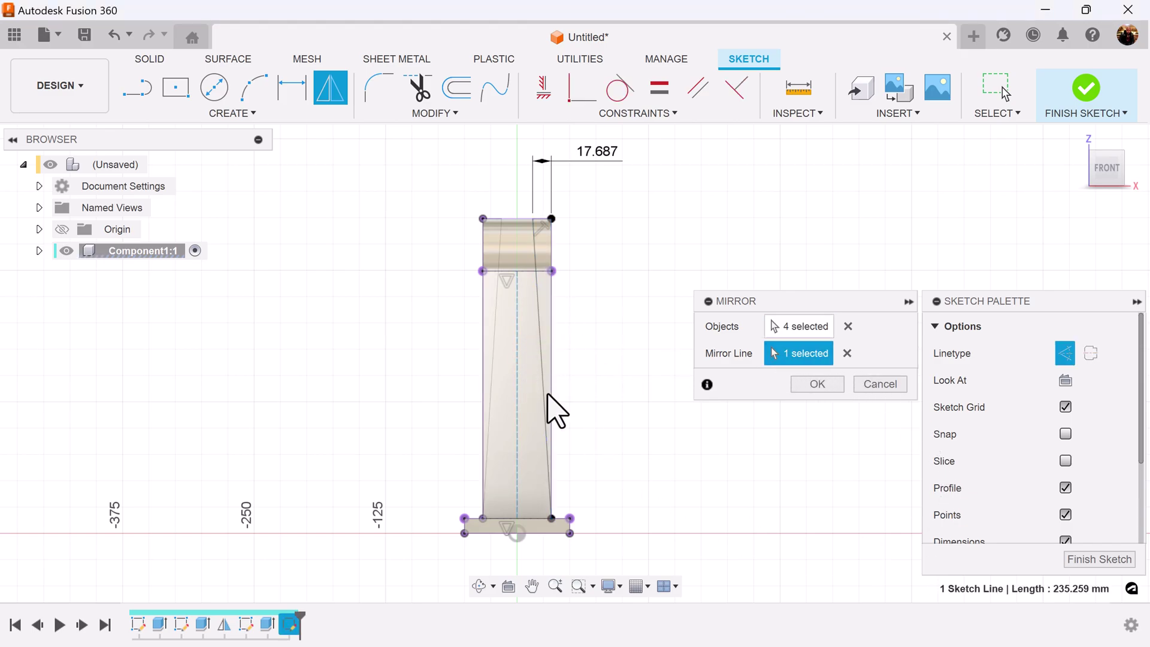
click(815, 388)
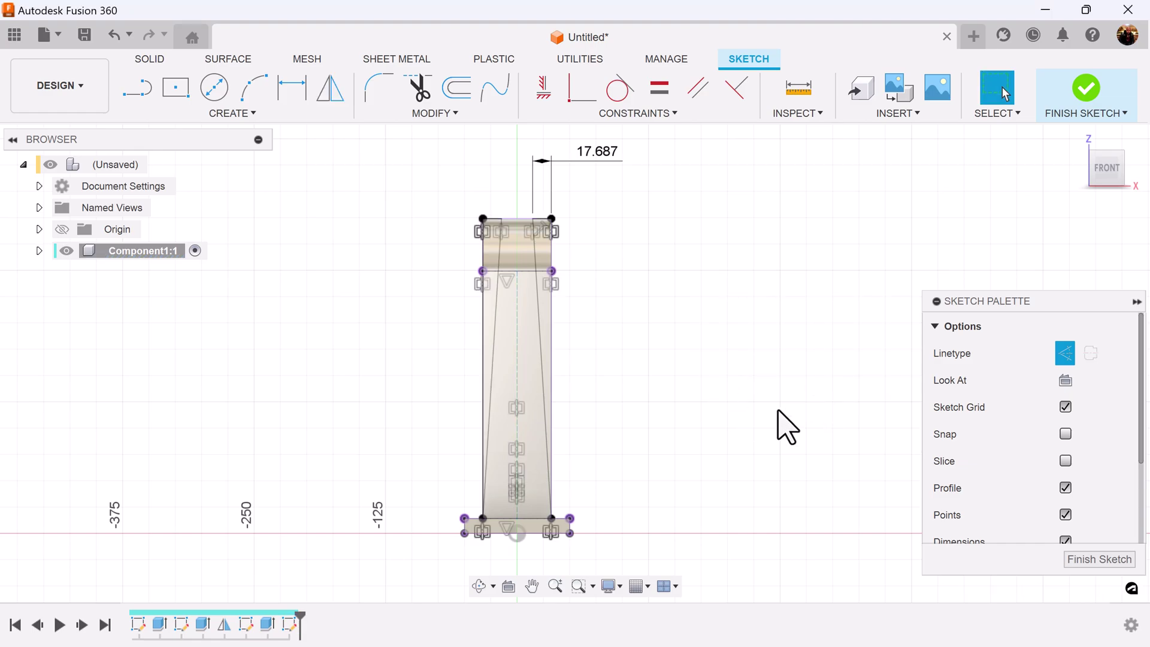
click(1105, 561)
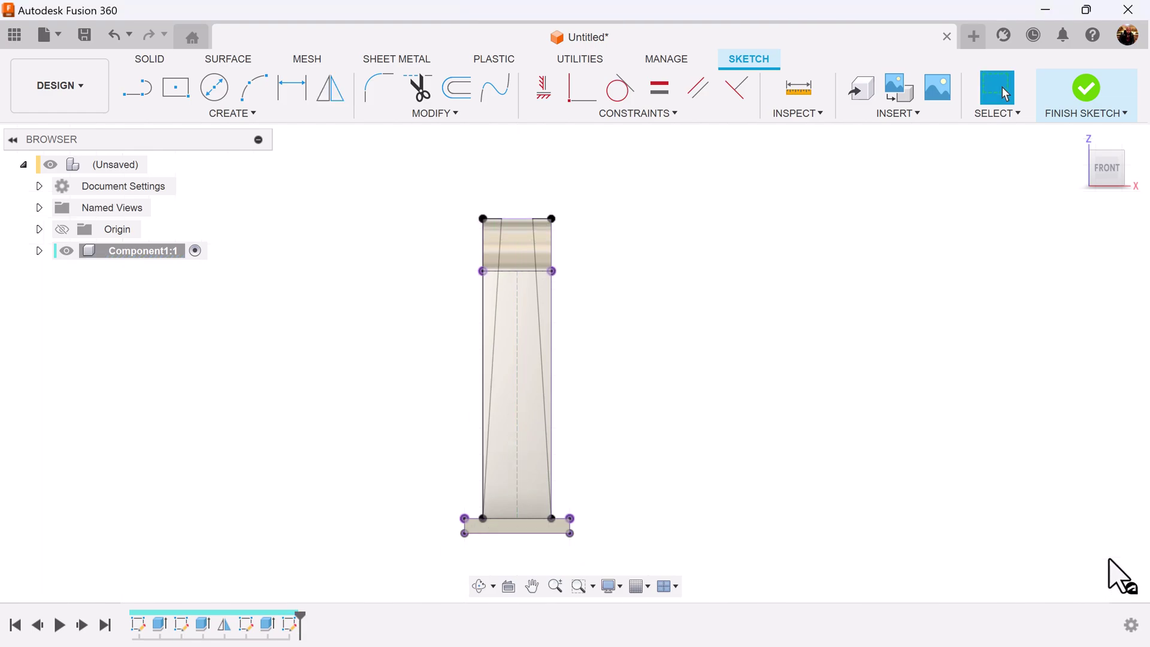
Extrude the two narrow triangular side profiles as a symmetric cut with extent All to taper the arch legs
click(180, 96)
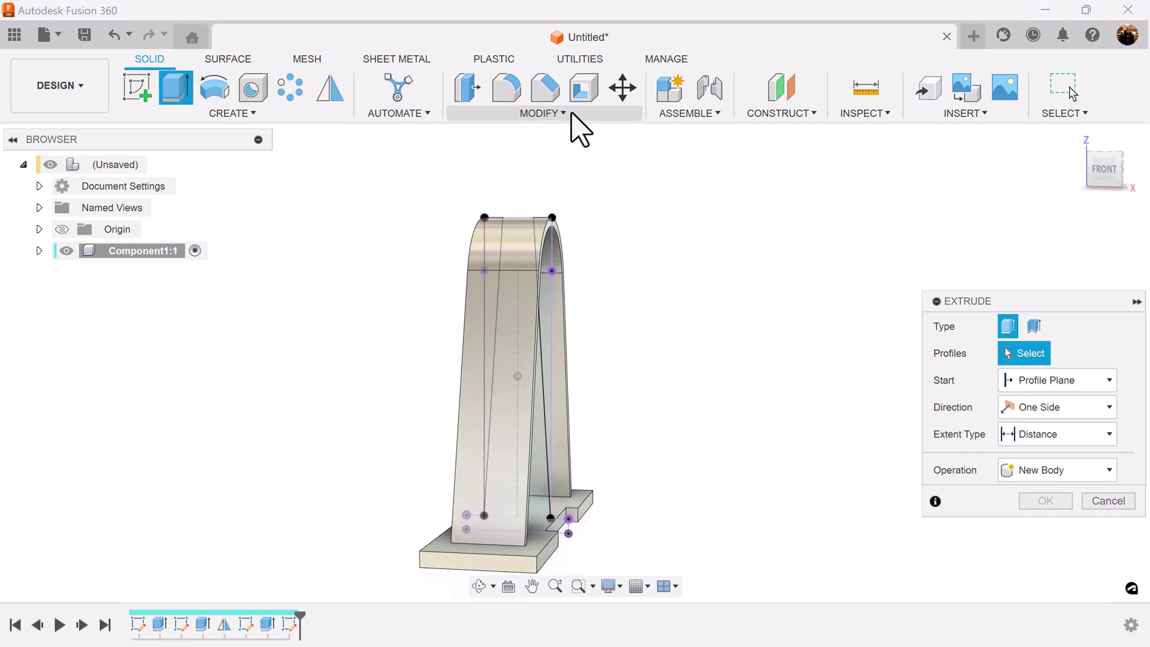
click(577, 261)
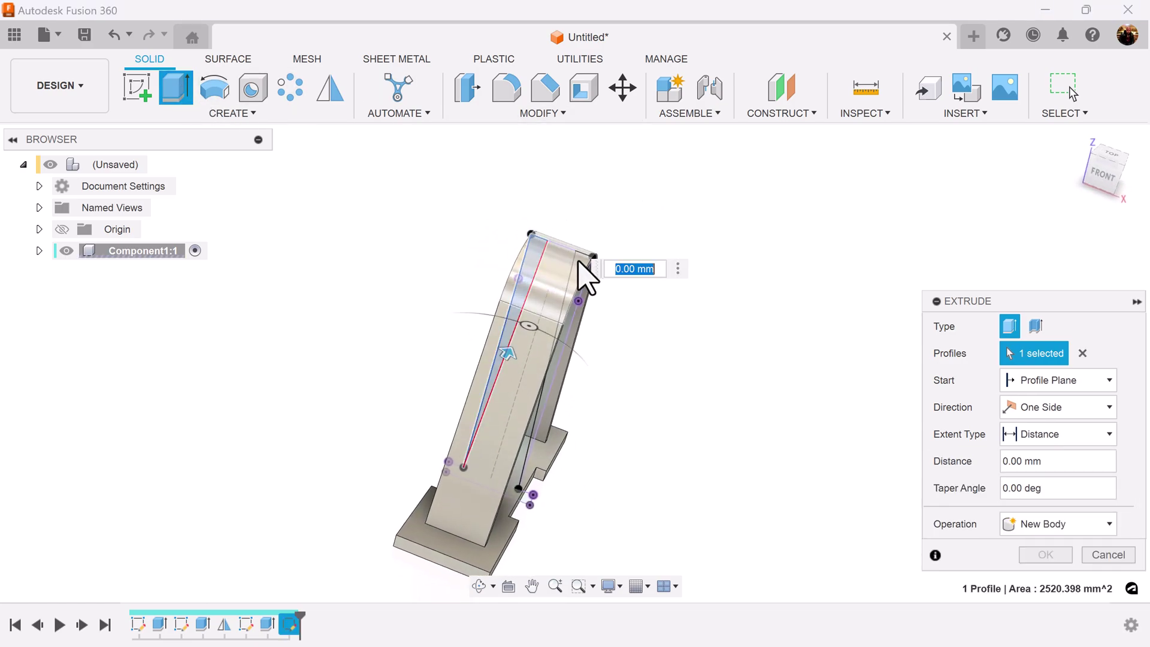
shift+middle_drag(584, 281, 585, 418)
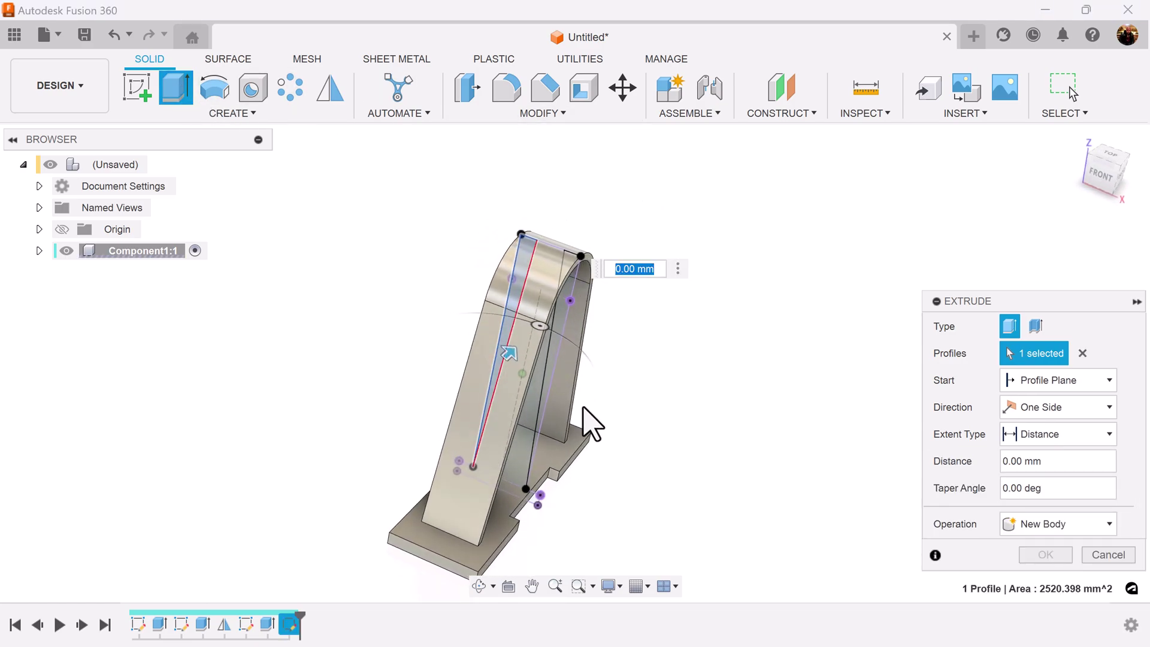
click(555, 359)
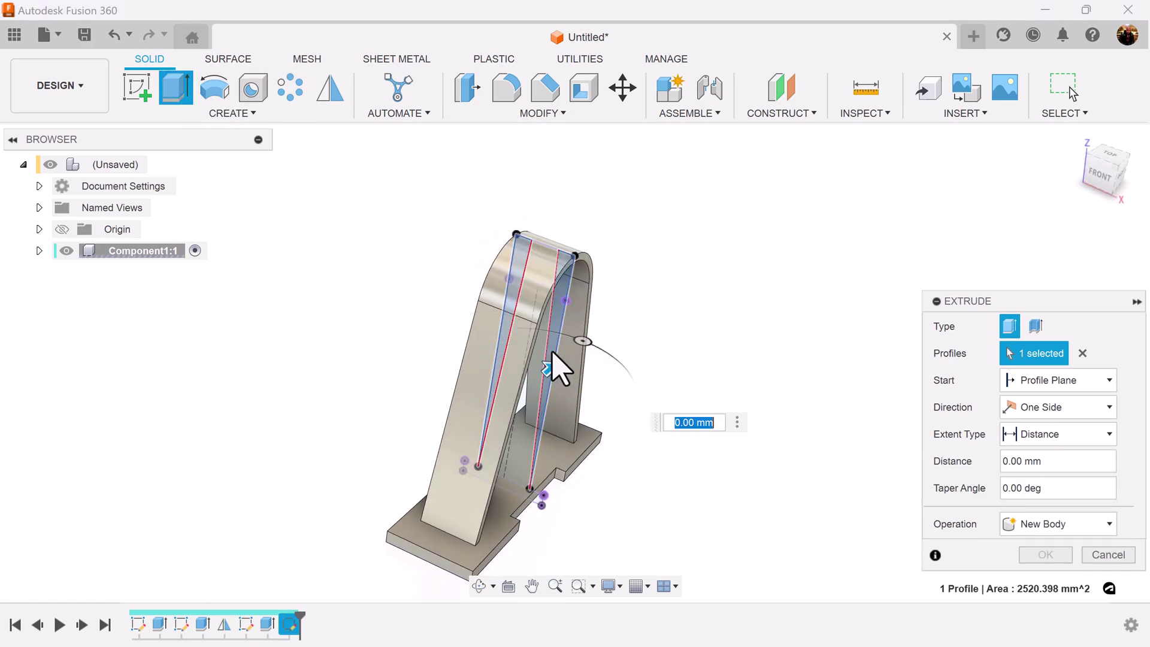
click(1104, 410)
click(1072, 467)
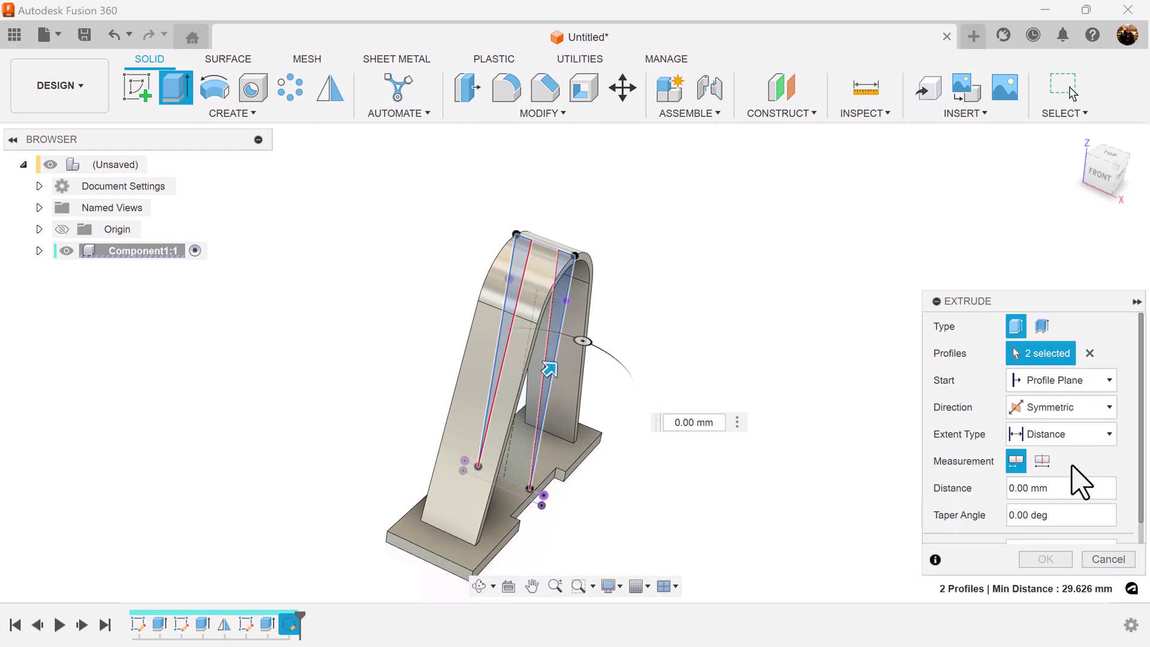
click(1096, 437)
click(1058, 476)
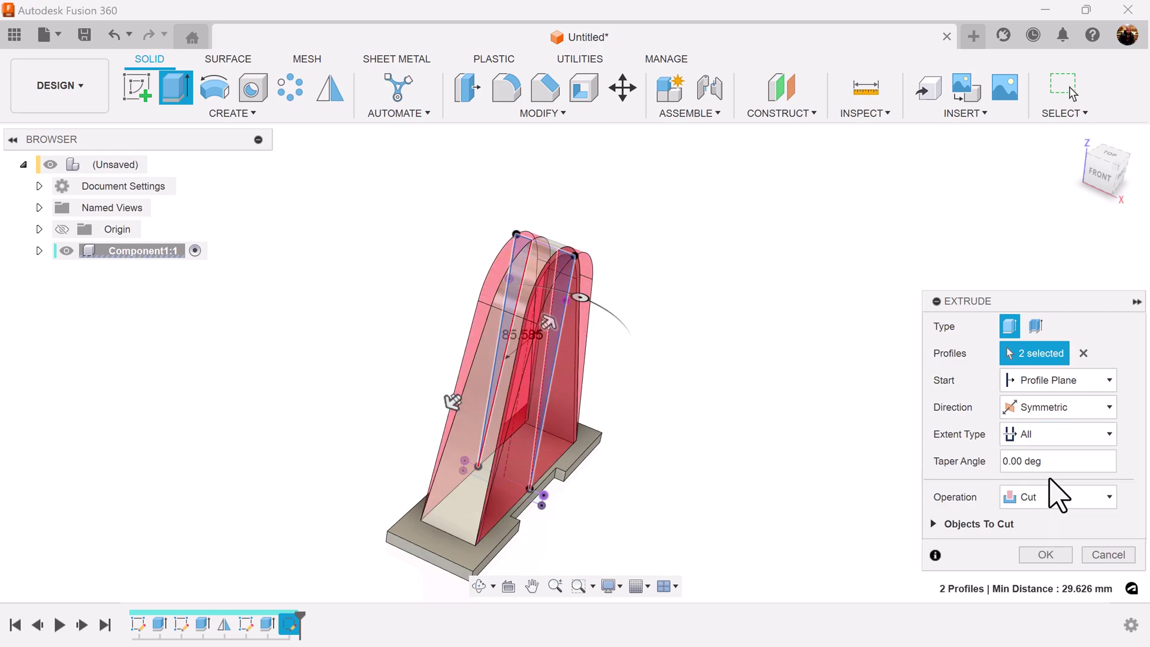
click(1046, 555)
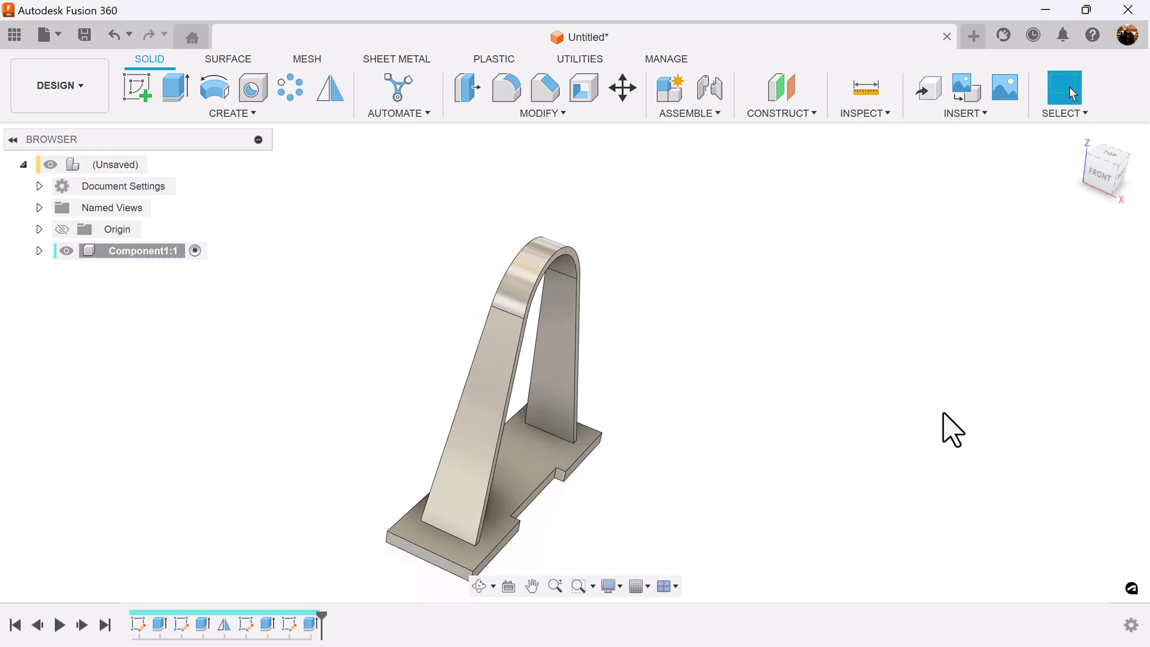
Create a new sketch on the side origin plane (YZ), viewed from the right
shift+middle_drag(944, 424, 838, 409)
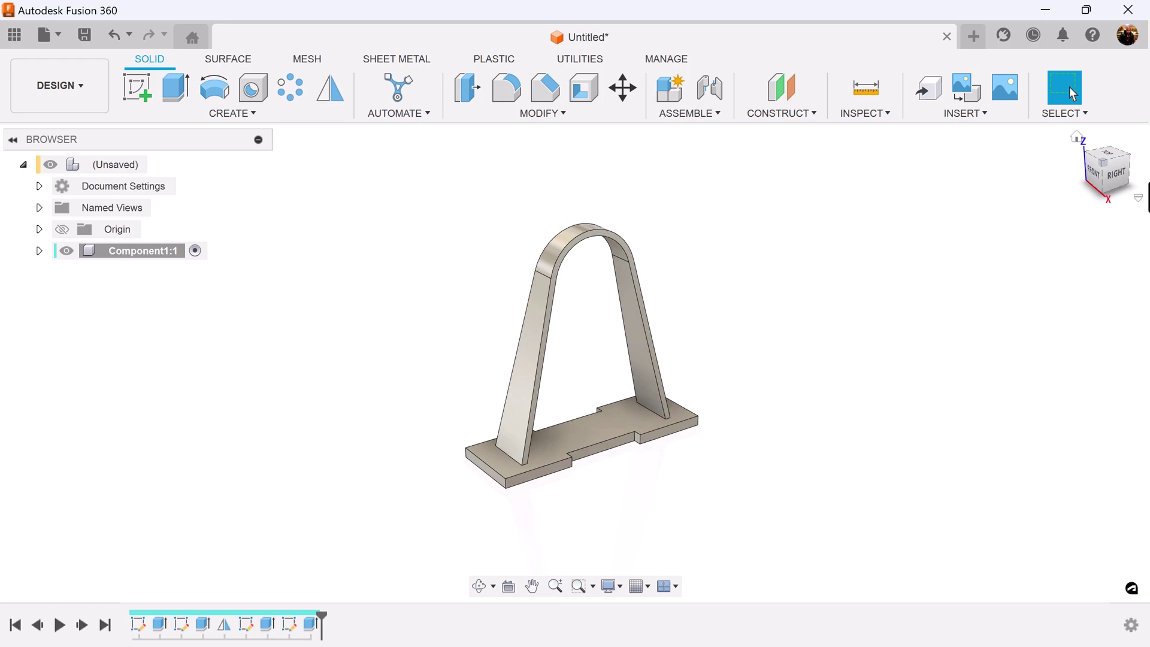
click(1111, 171)
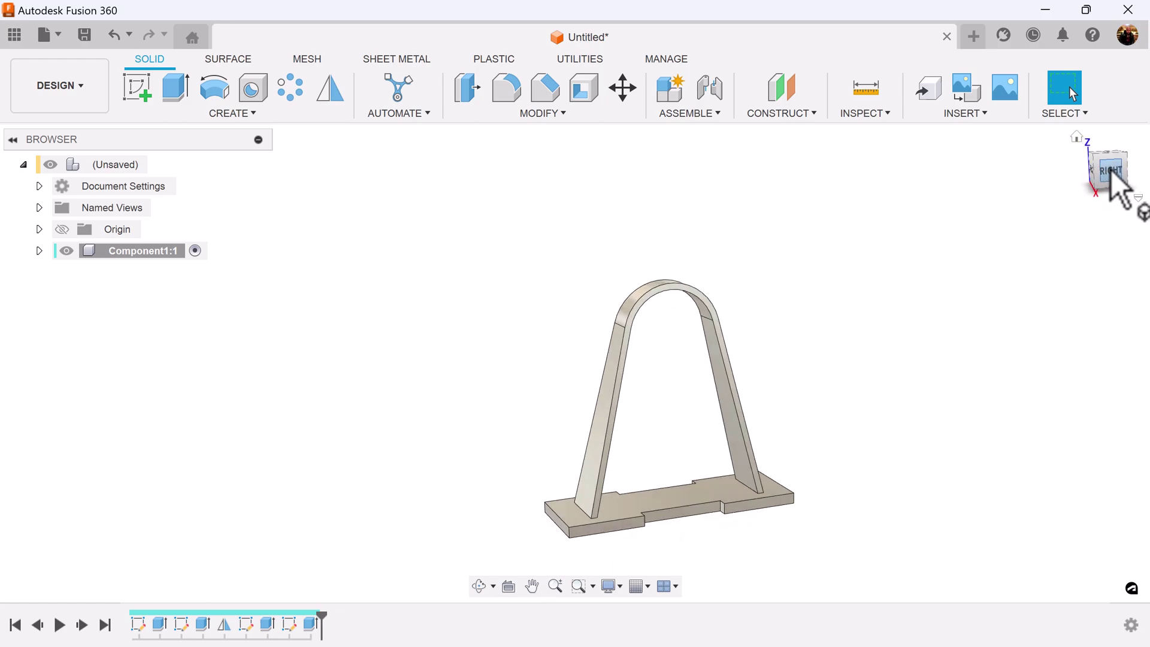
click(1078, 140)
click(1111, 172)
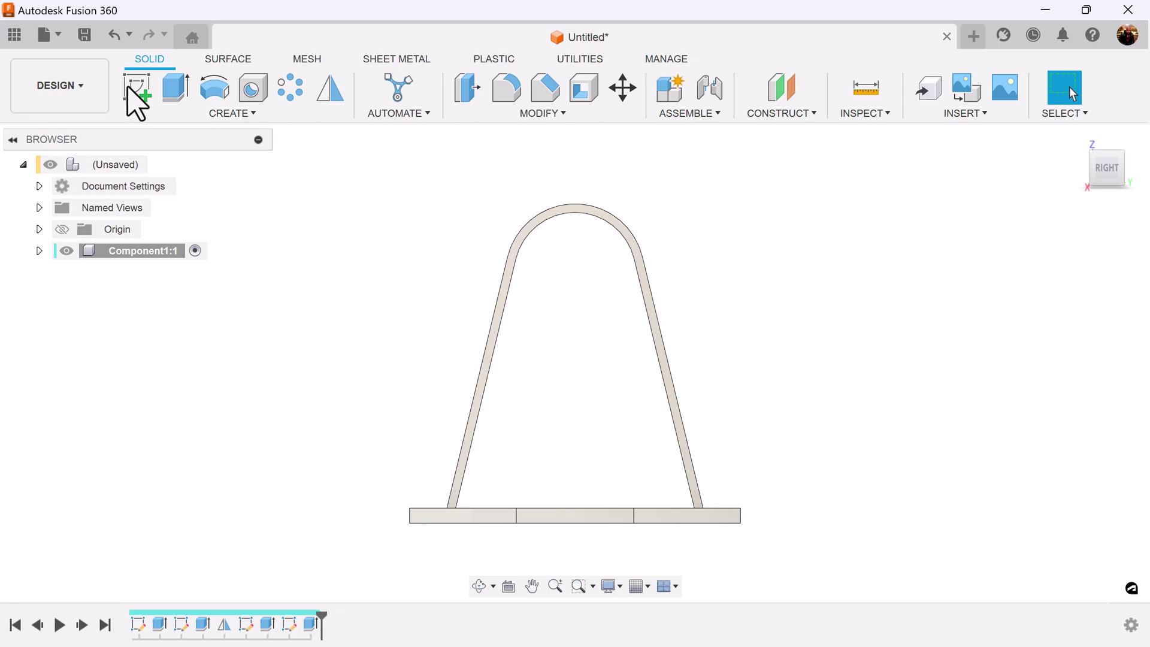
click(136, 103)
click(623, 464)
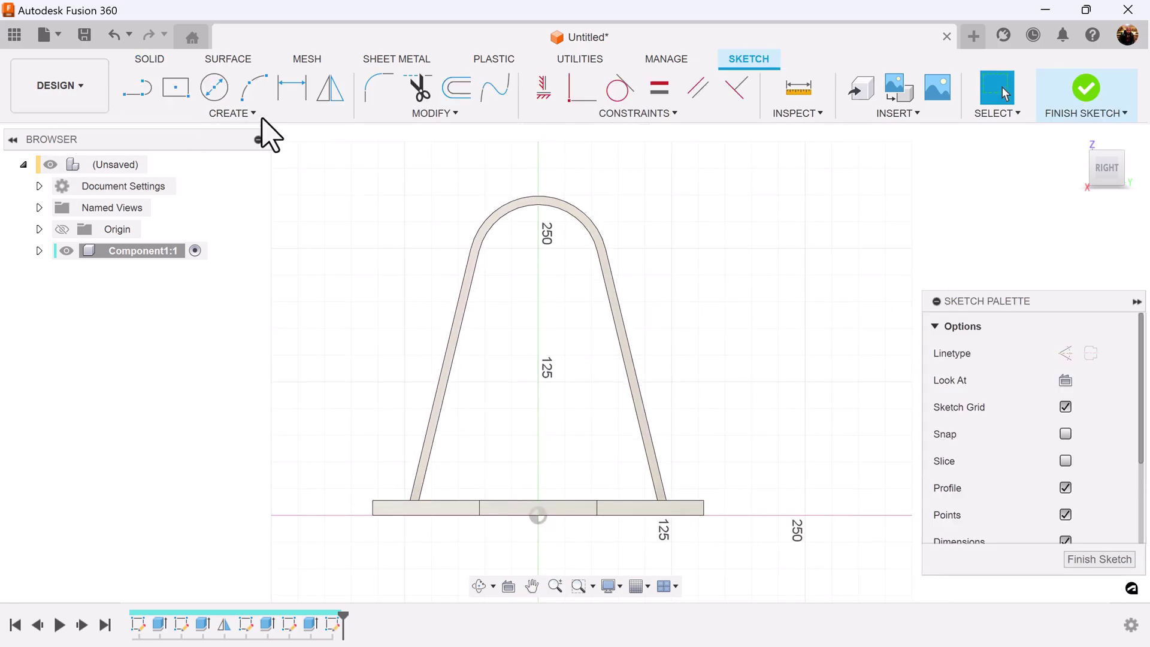
Sketch two circles sharing a center on the vertical axis inside the arch, with diameters of 75 mm and 130 mm
click(214, 87)
click(538, 318)
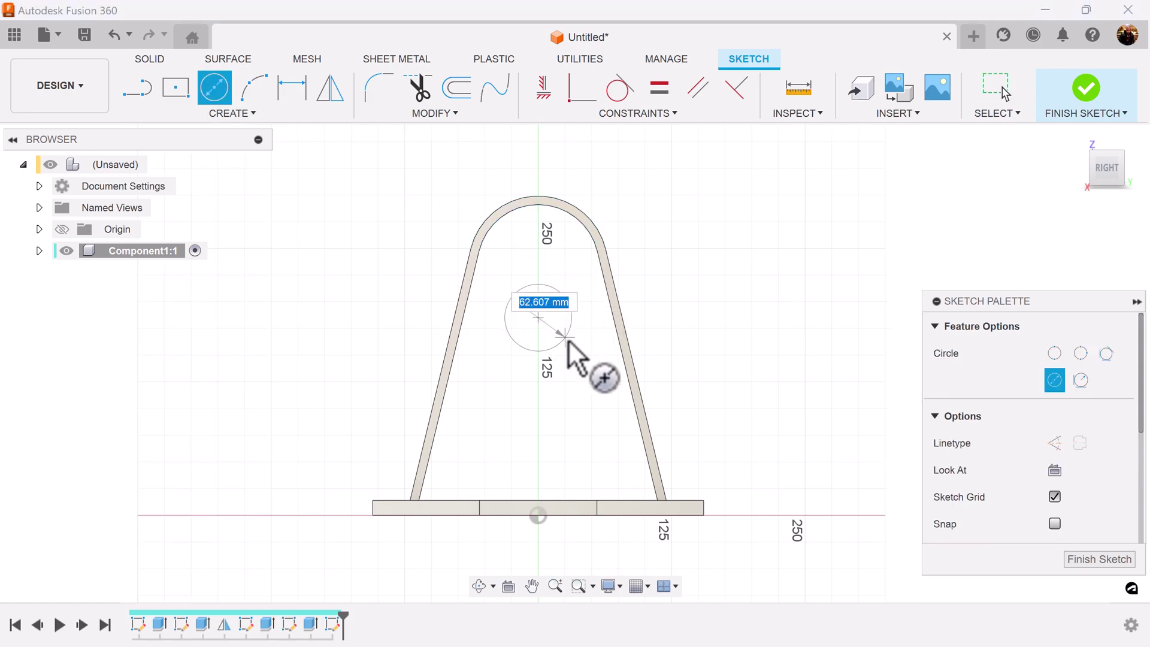
key(Return)
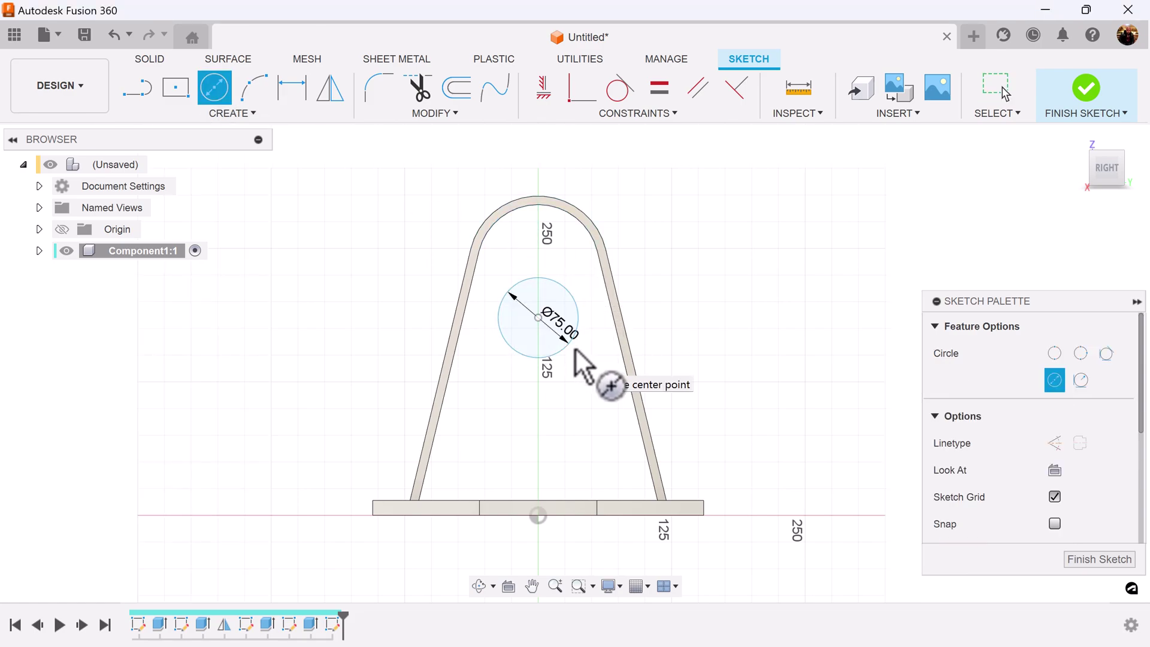
click(538, 318)
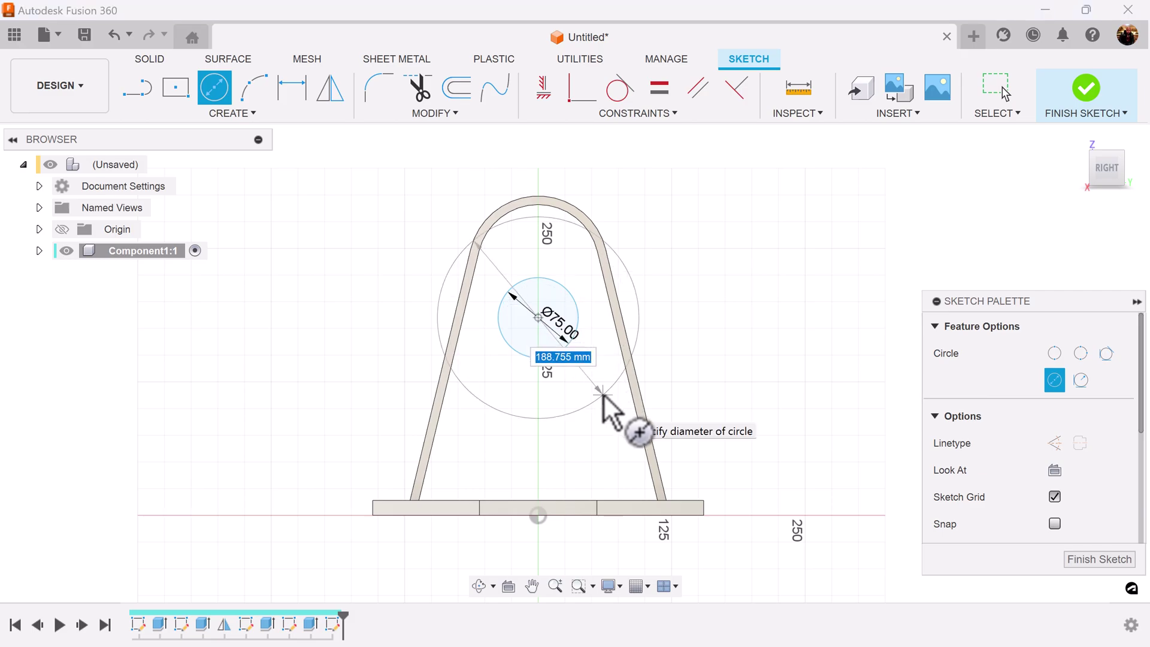
text(130)
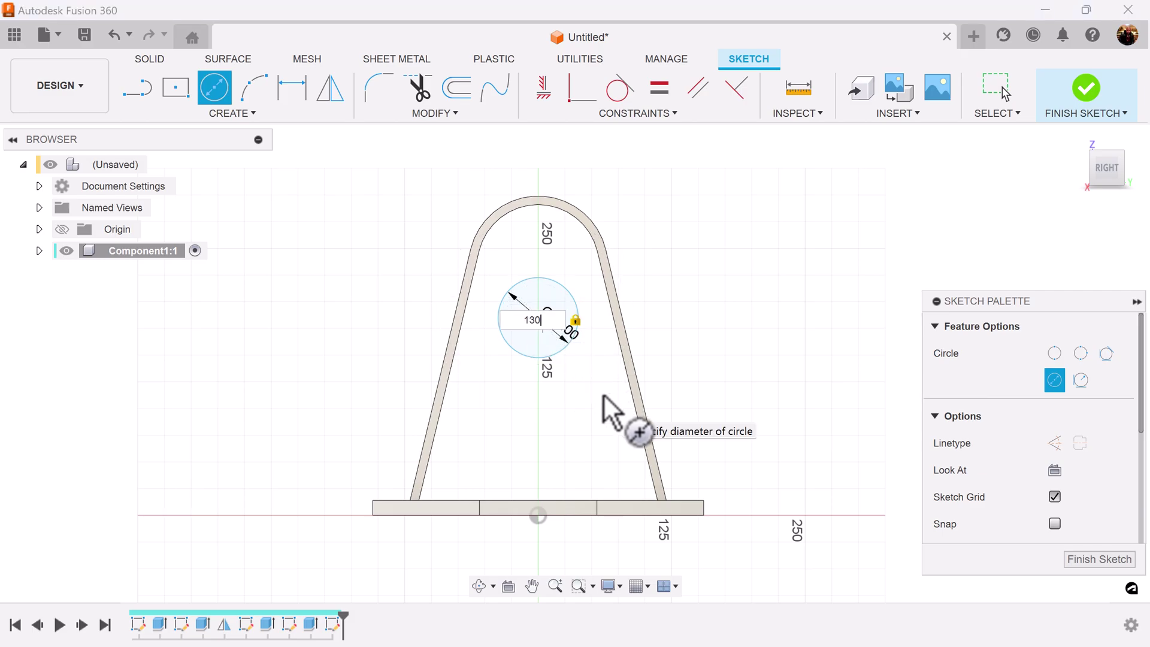
key(Return)
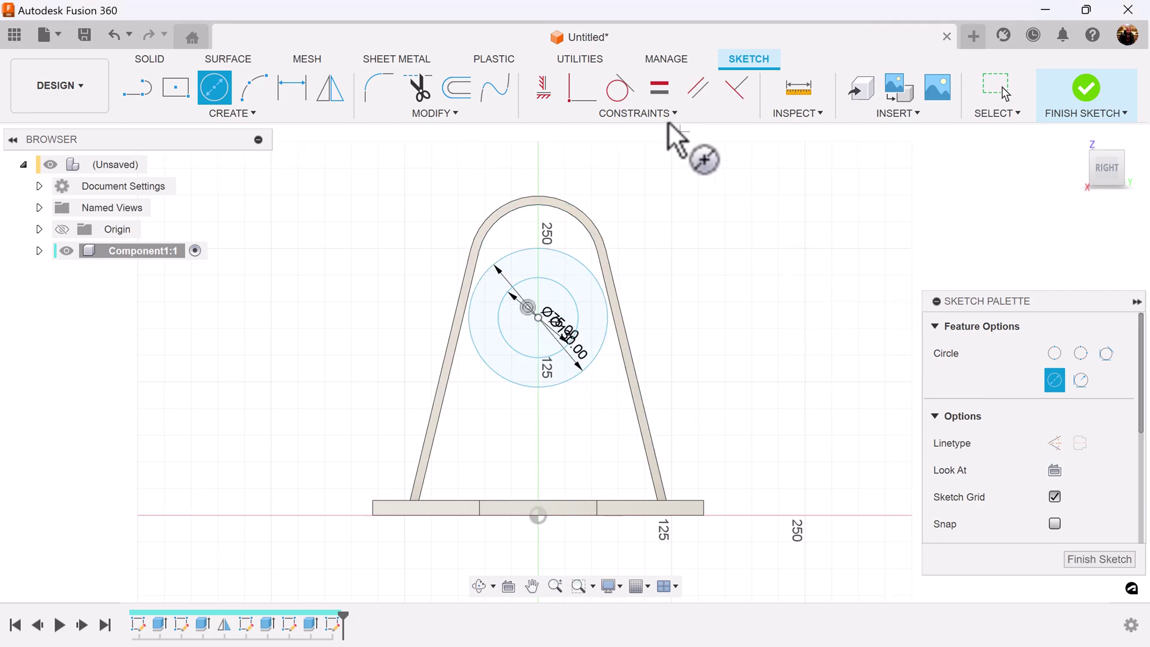
Make the 130 mm circle concentric with the arch's rounded top edge
click(621, 119)
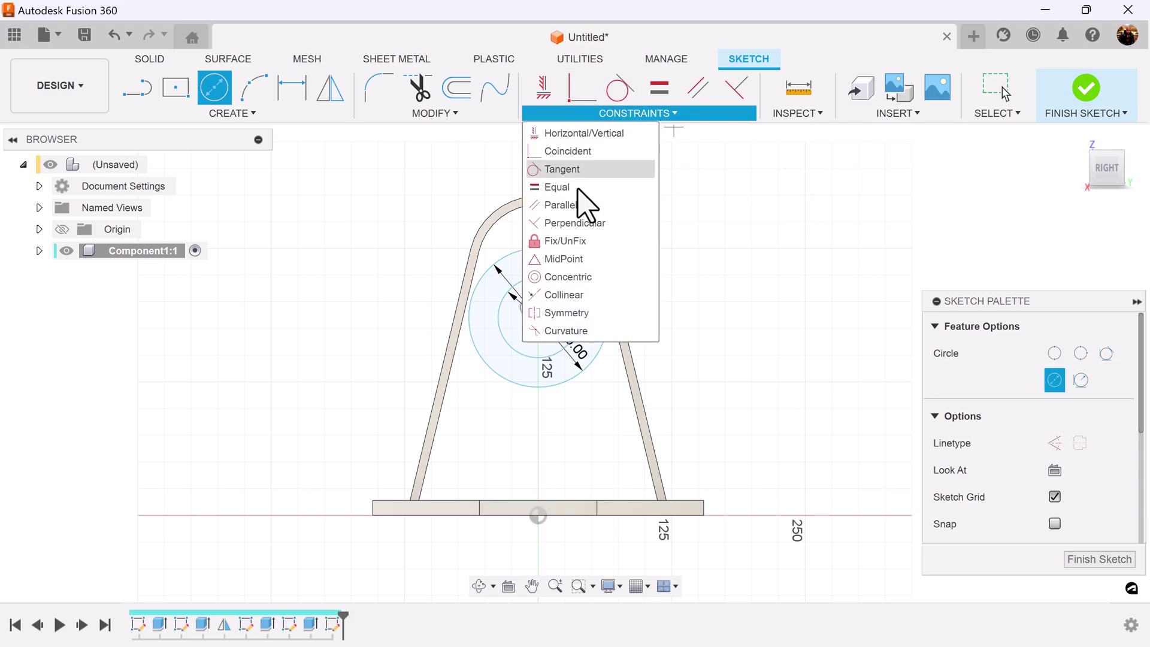
click(572, 259)
click(569, 251)
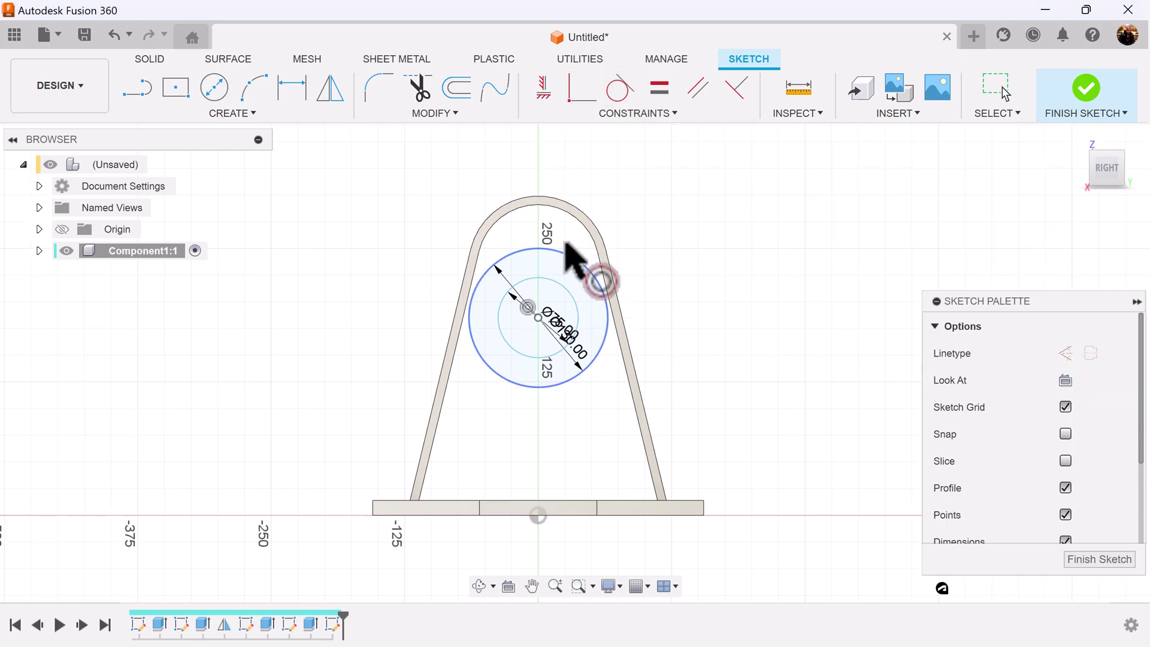
click(563, 200)
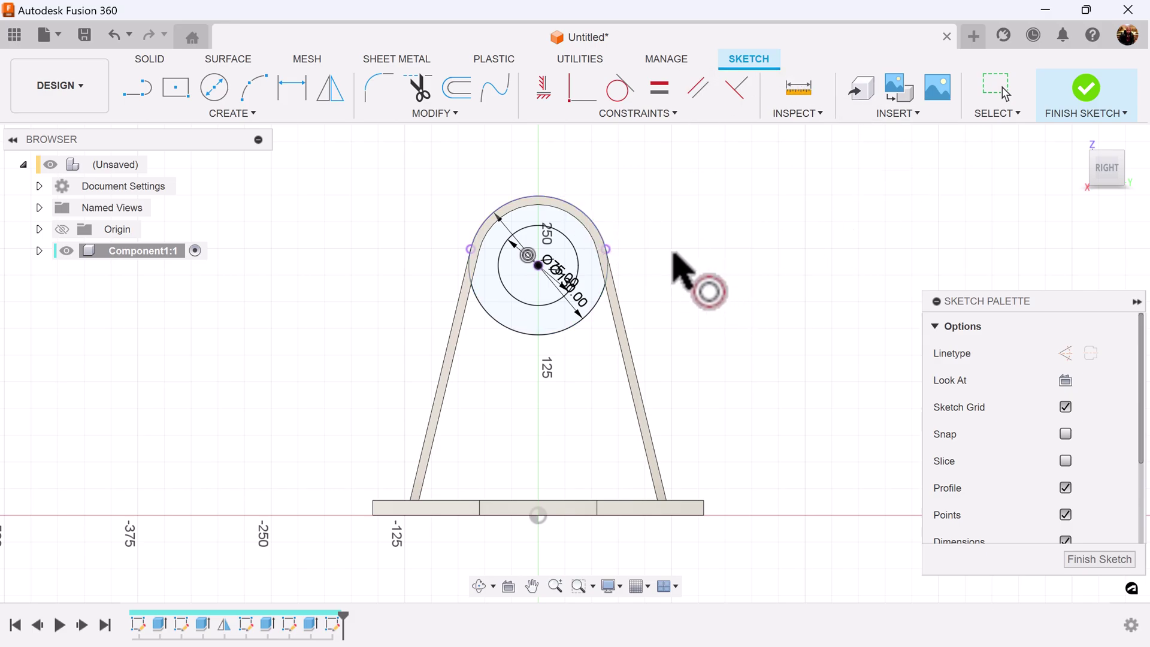
key(Escape)
Reposition both circle diameter labels outside the ring profile and finish the sketch
drag(590, 318, 512, 371)
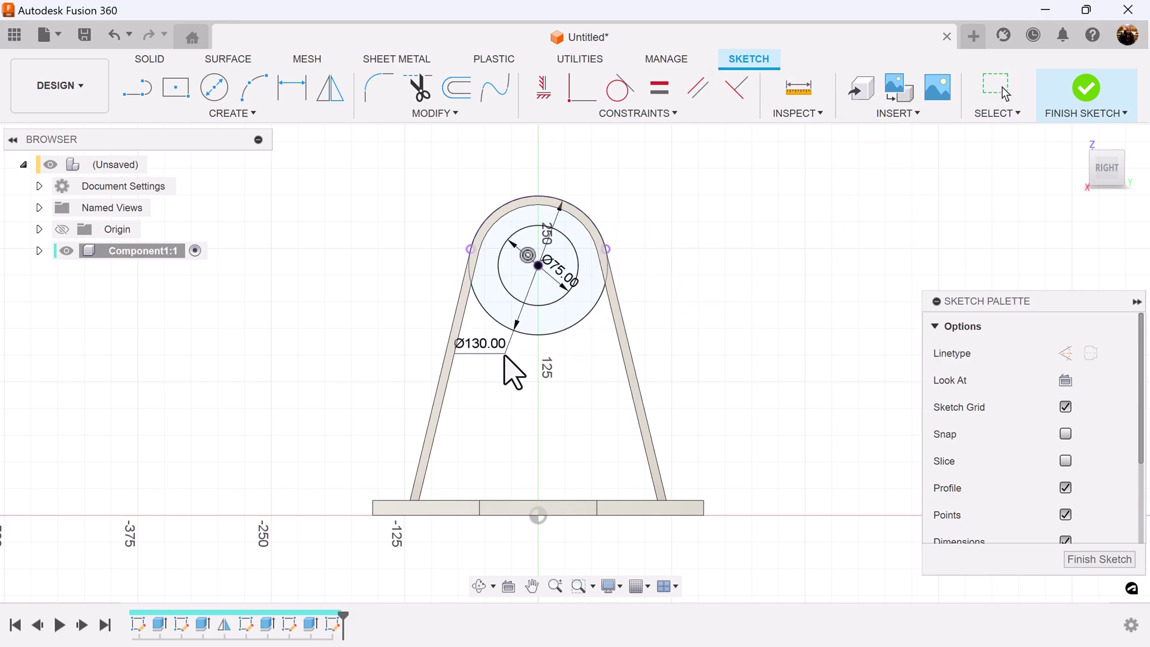
drag(560, 282, 613, 207)
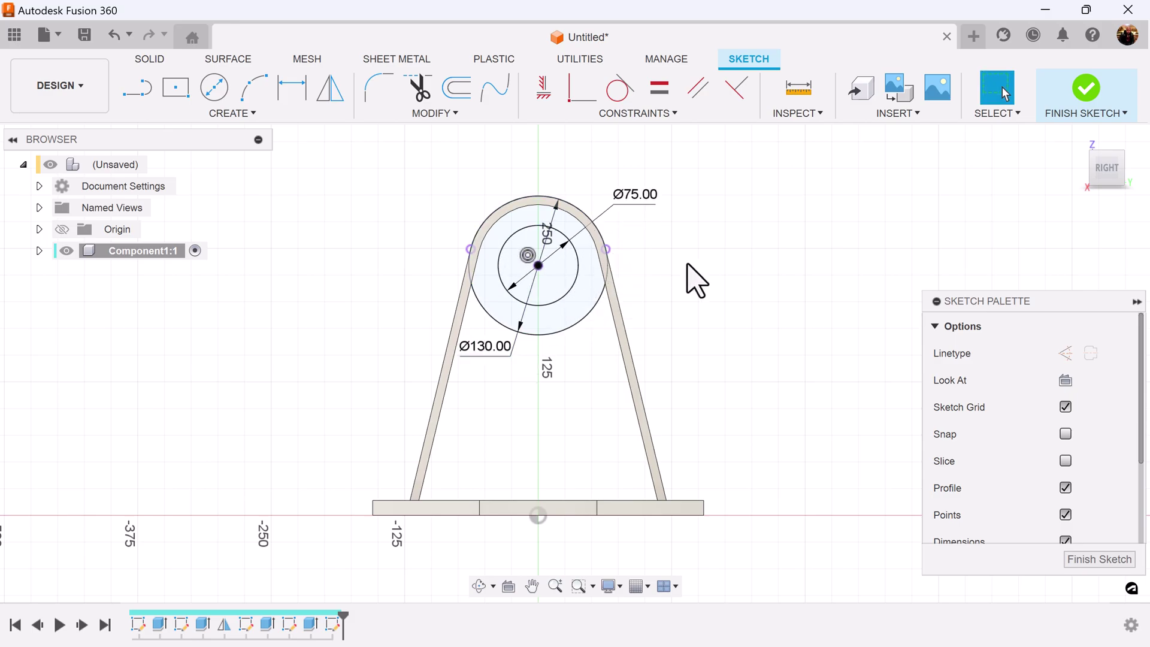
click(1092, 560)
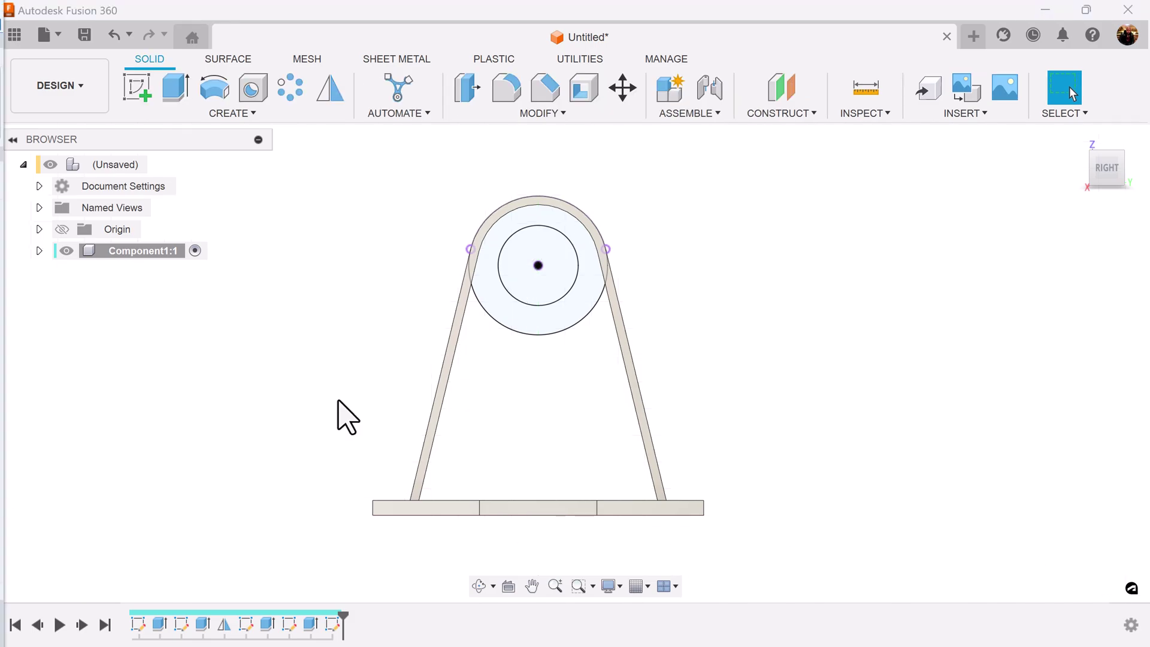
Extrude the ring between the two circles symmetrically, using the whole-length measurement with a distance of 50 mm
click(174, 90)
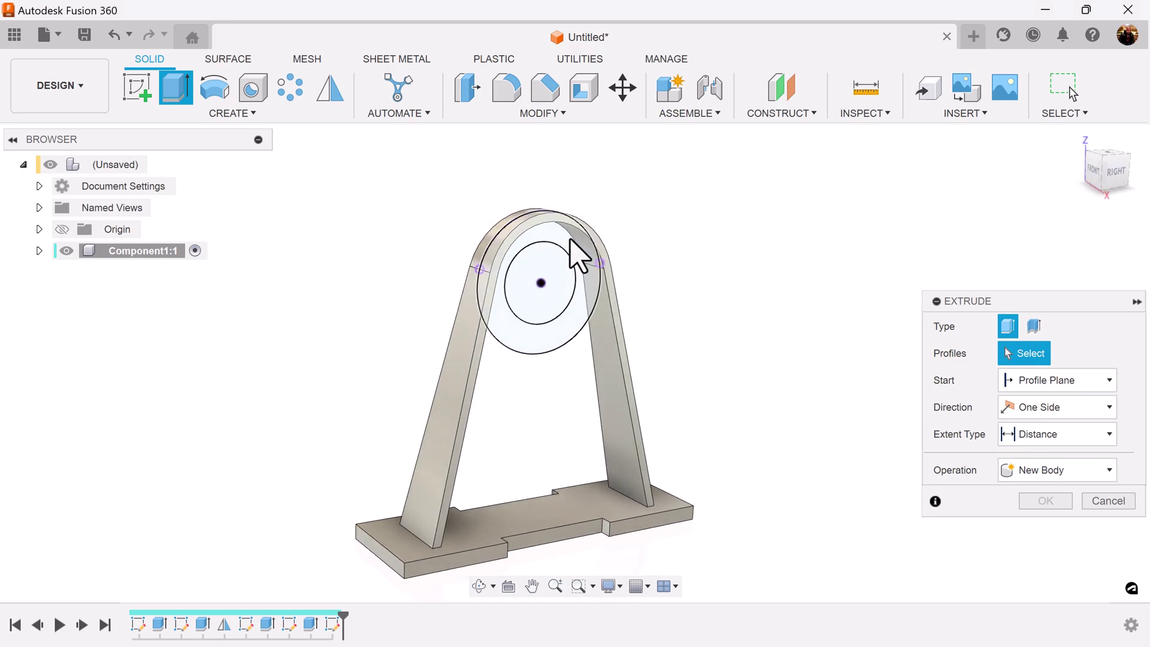
click(577, 254)
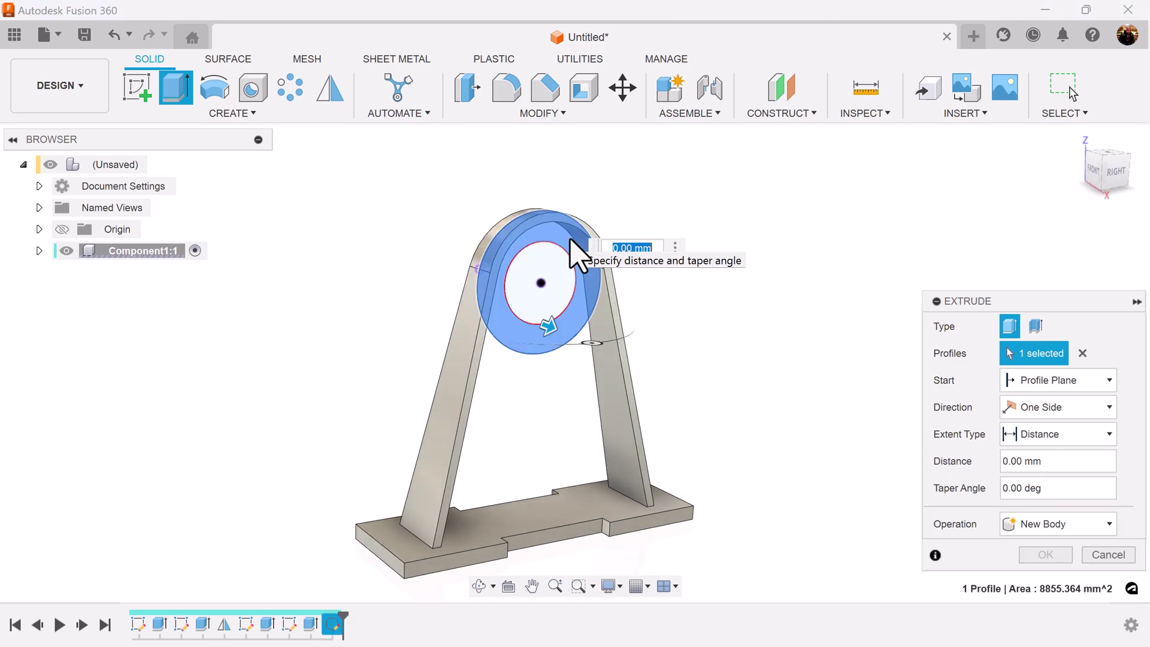
click(1071, 411)
click(1054, 467)
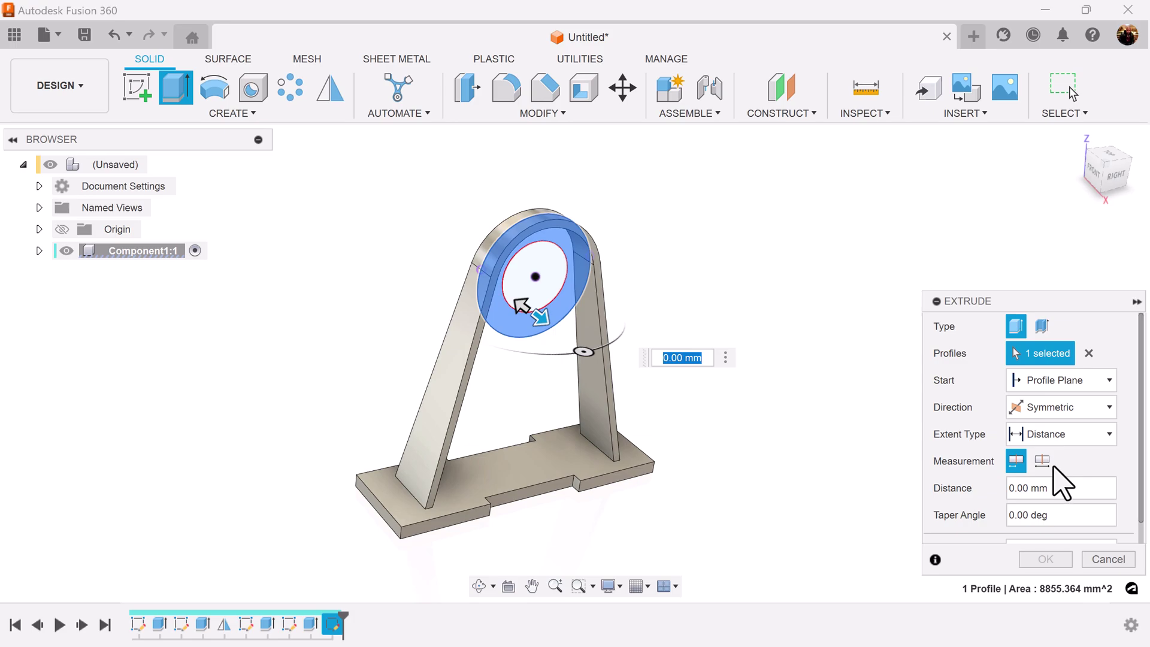
click(1042, 461)
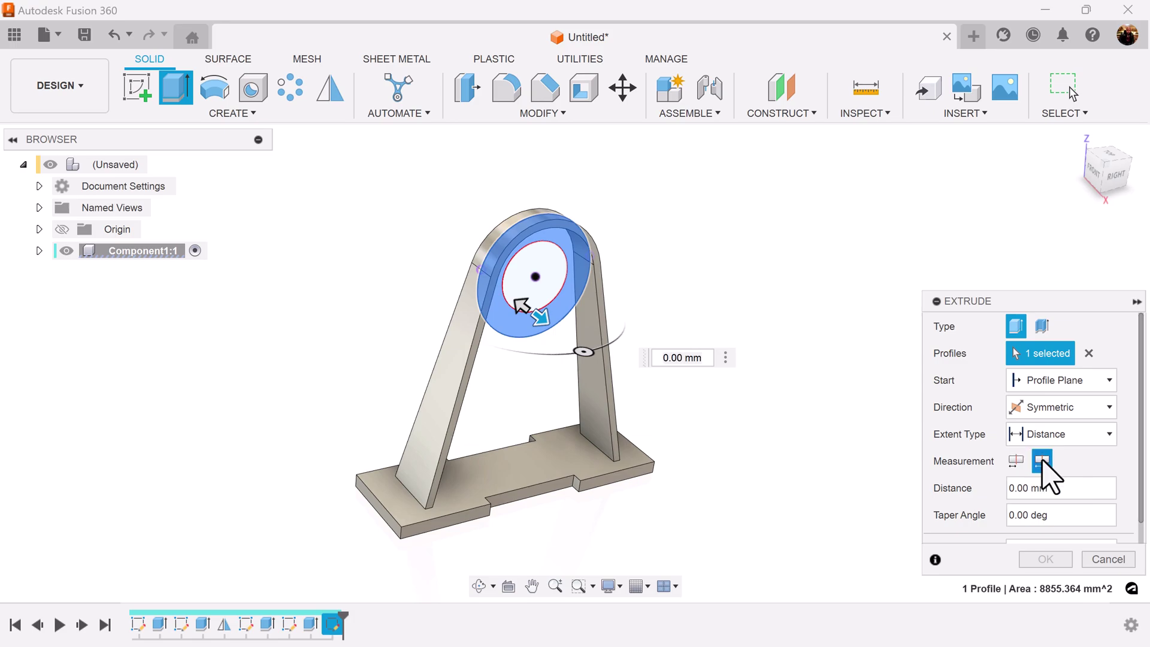
click(676, 354)
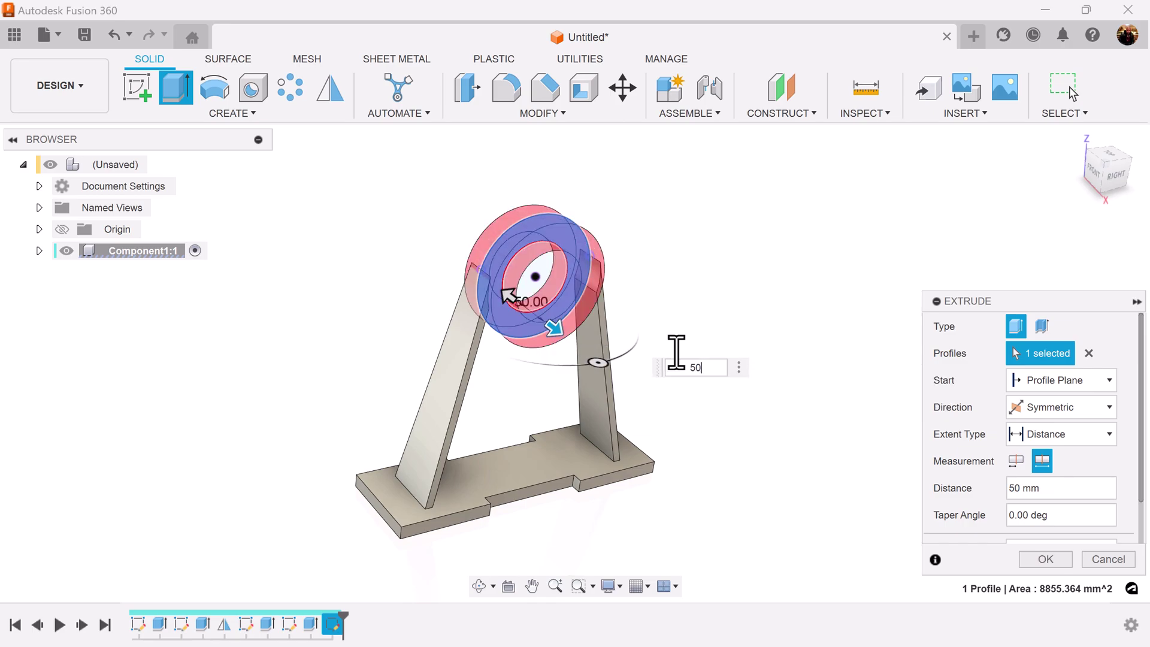
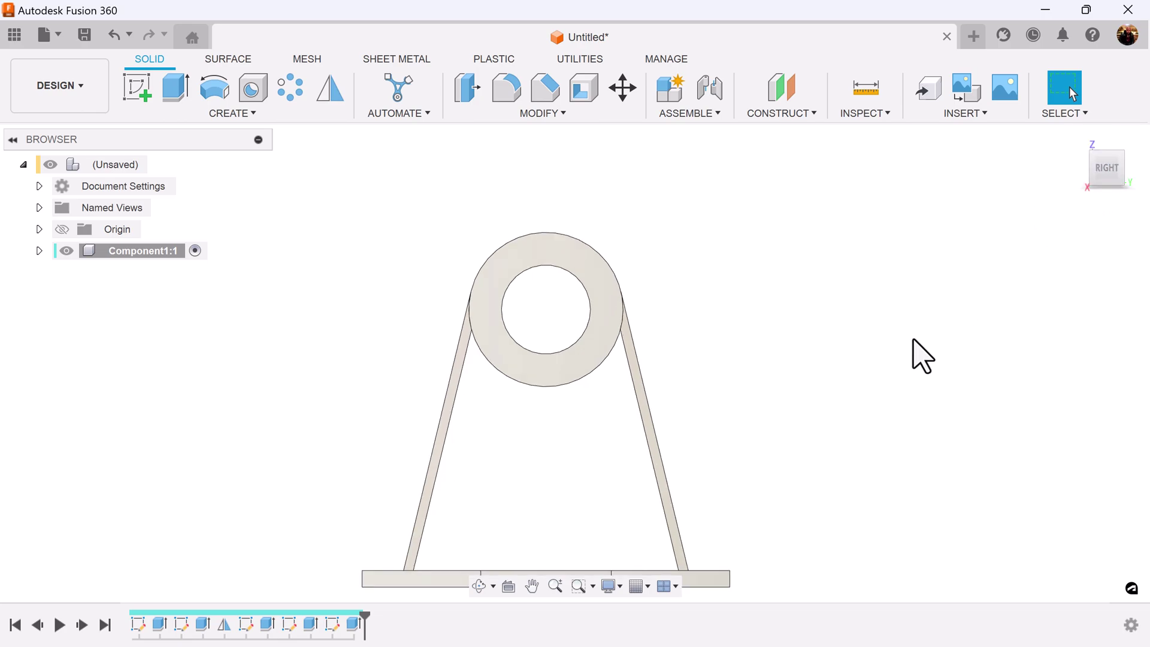
Create a new sketch on the side origin plane (YZ), viewed from the right
middle_drag(917, 353, 917, 273)
click(147, 91)
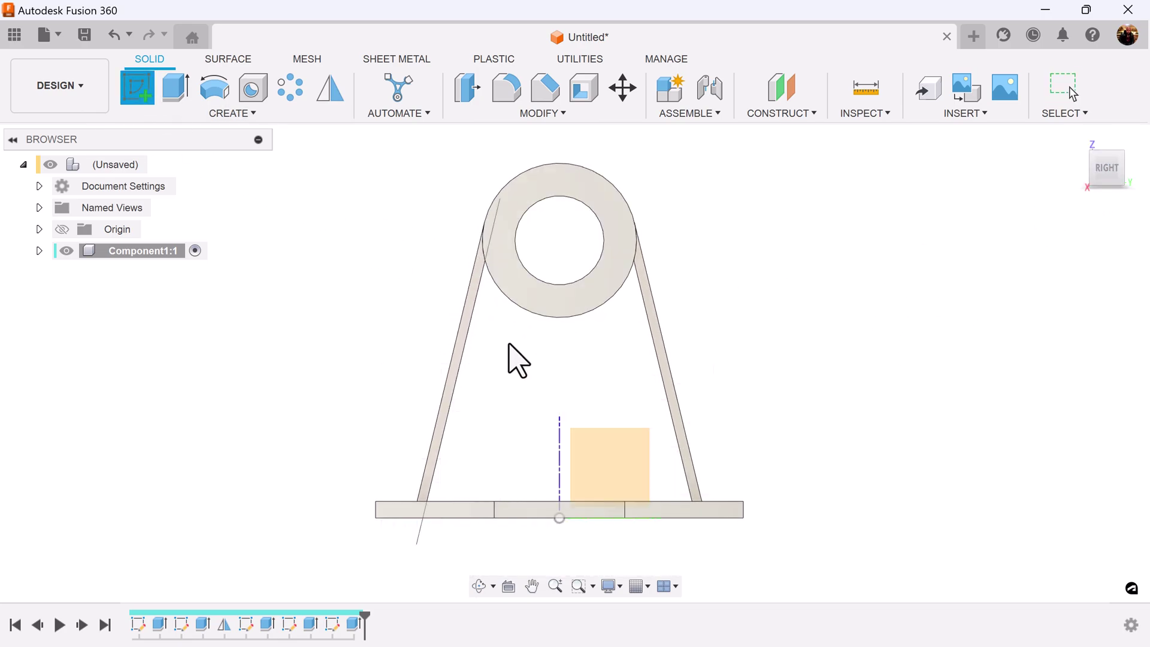
click(624, 475)
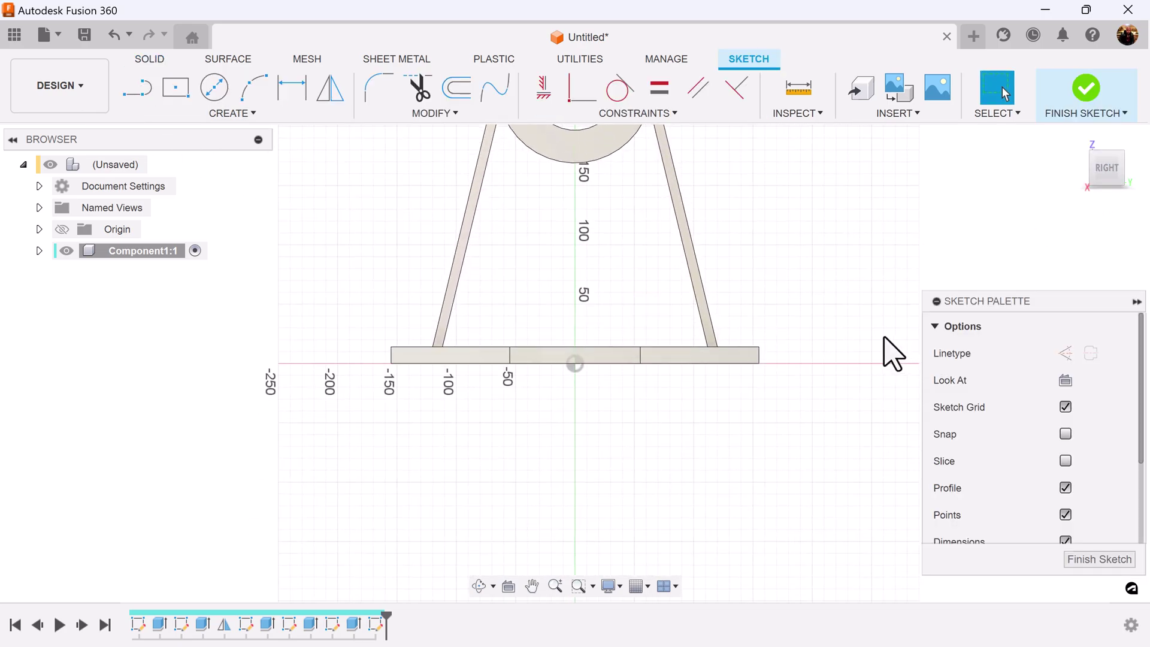
scroll(847, 328, down, 2)
mouse_move(841, 280)
middle_down()
mouse_move(795, 403)
mouse_move(801, 380)
middle_up()
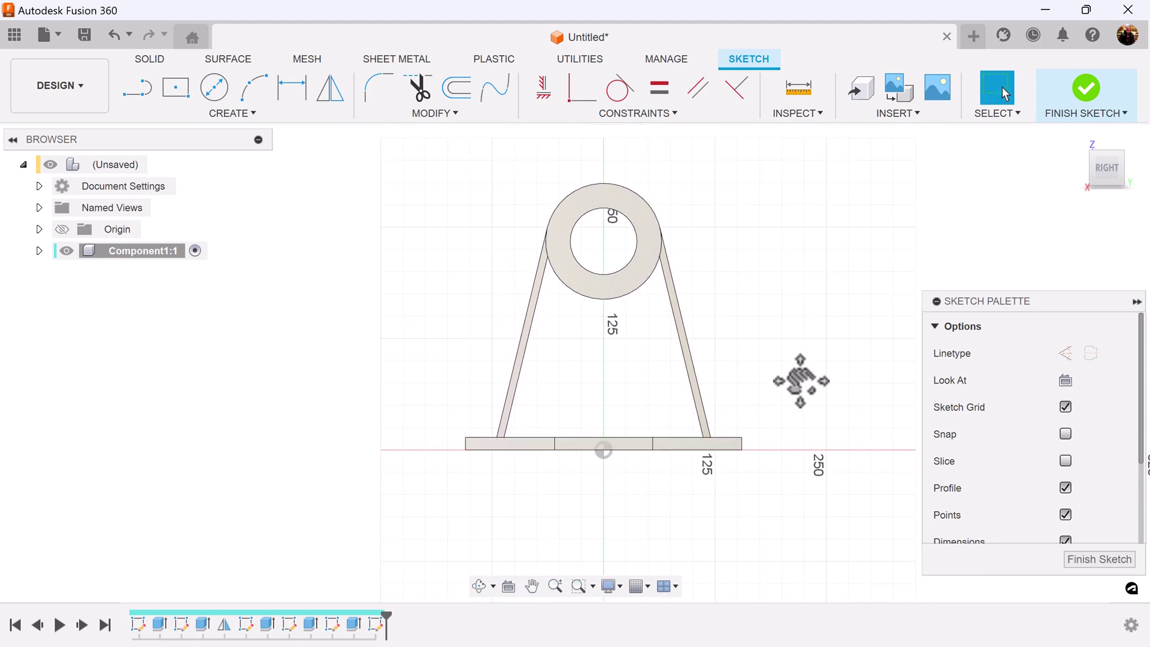
Sketch two slanted lines, about 176 mm and 174 mm long, between the plate's top edge and the ring's outer circle
click(137, 88)
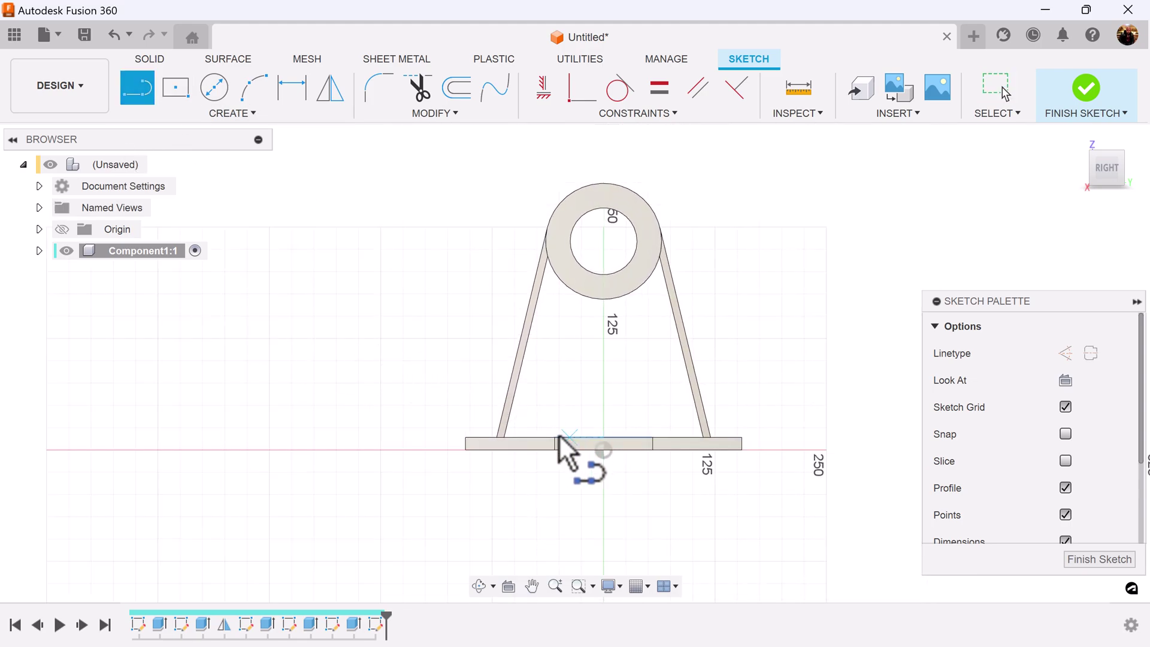
click(522, 438)
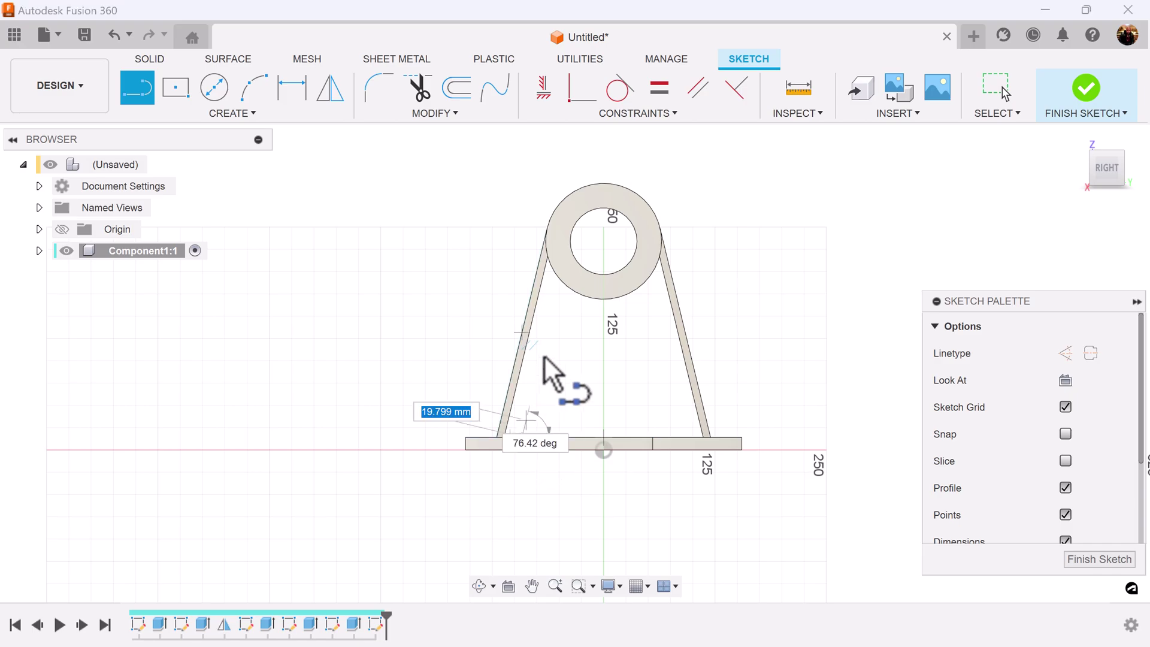
double_click(570, 290)
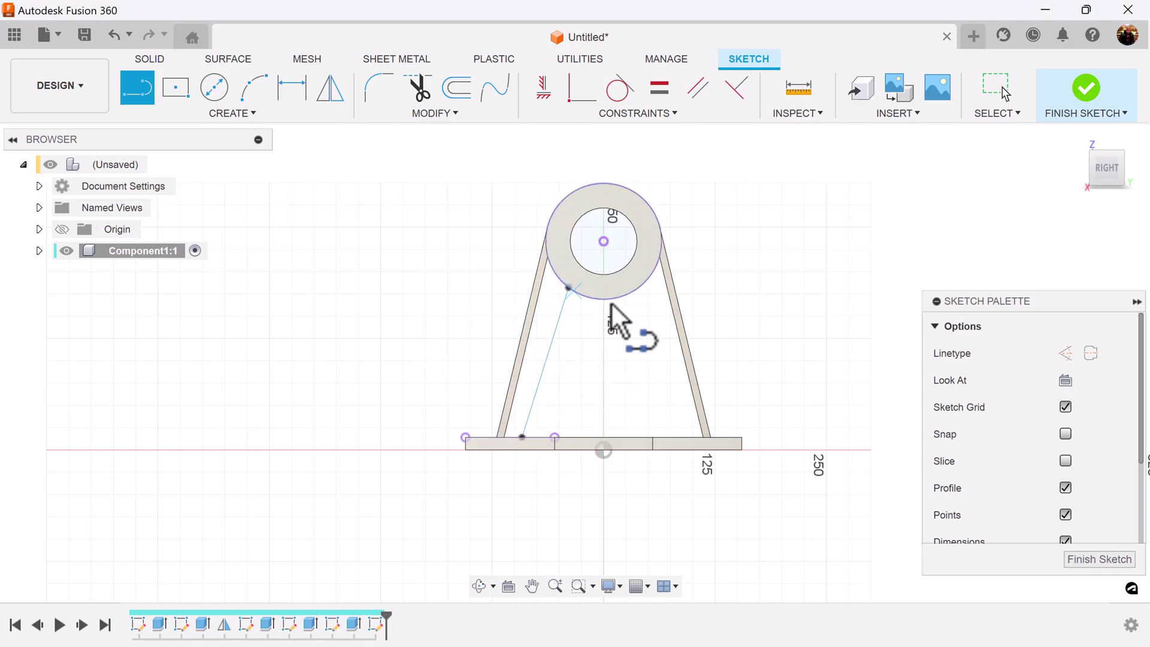
click(641, 288)
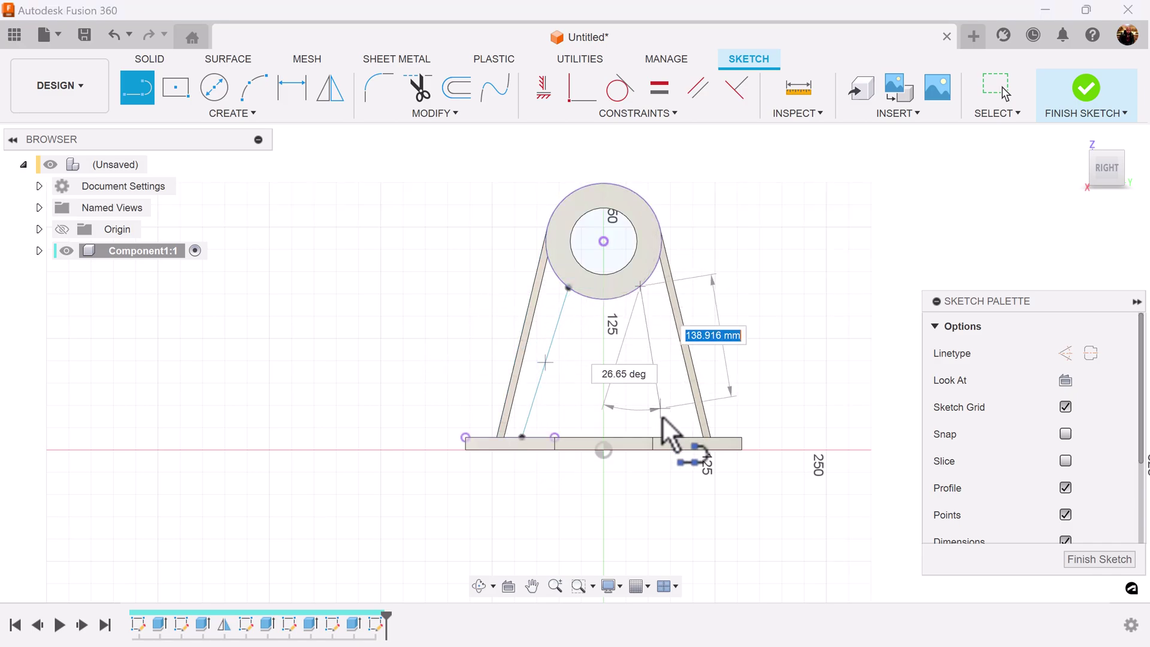
double_click(676, 439)
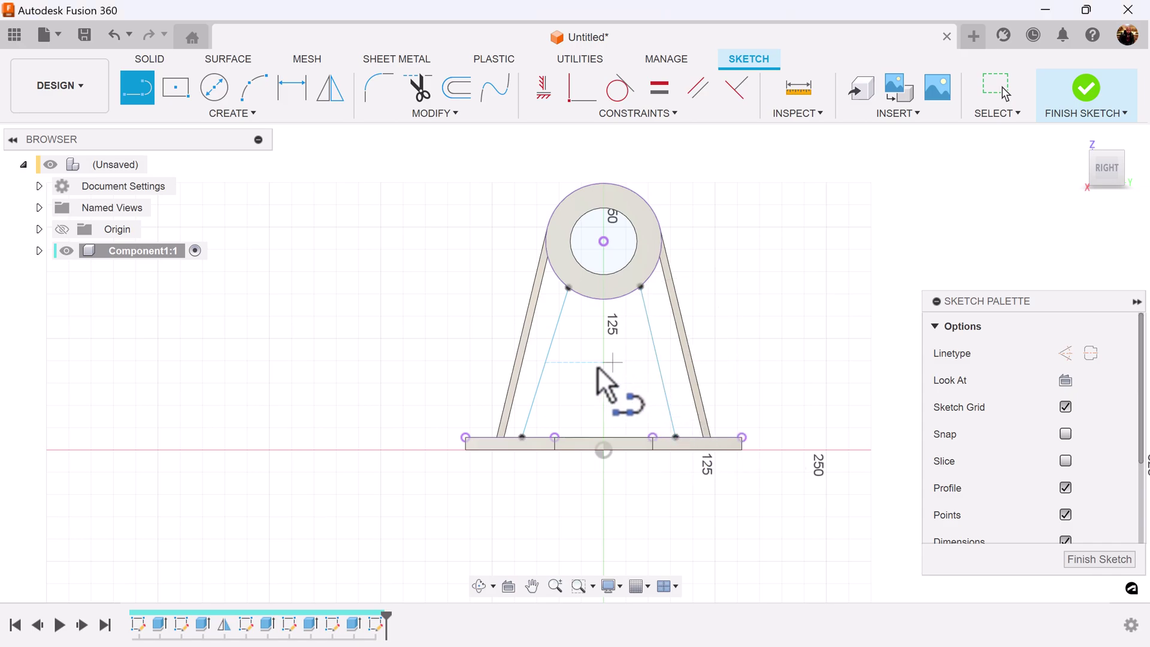
Sketch a horizontal line joining the two slanted lines about 36 mm above the plate
click(532, 405)
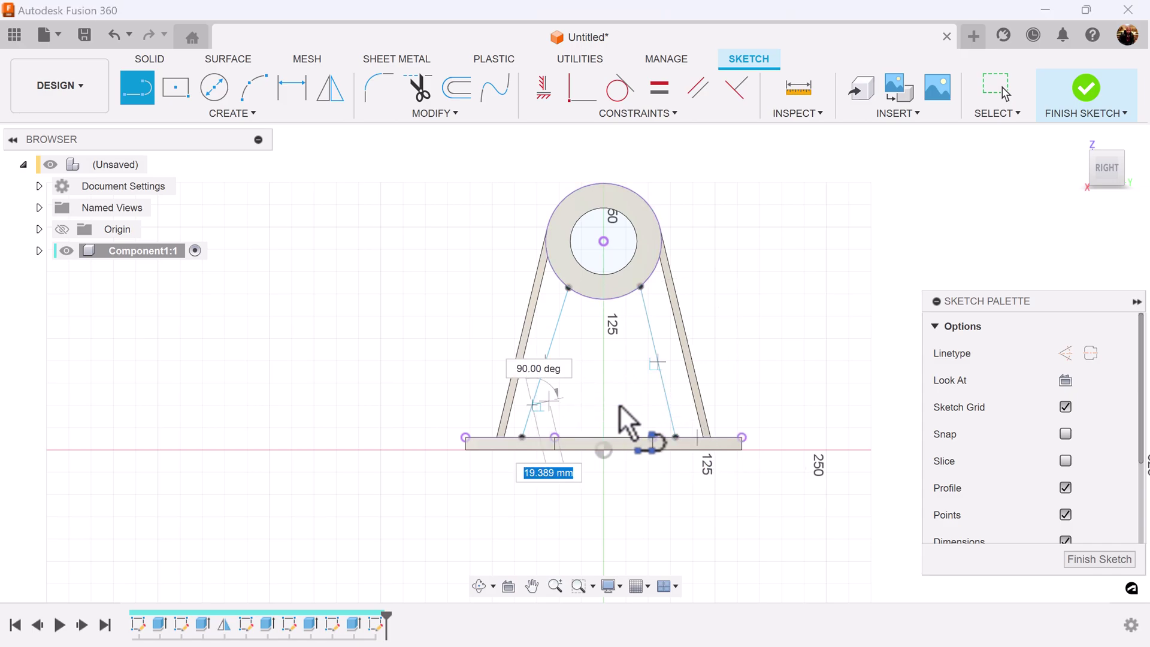
double_click(668, 406)
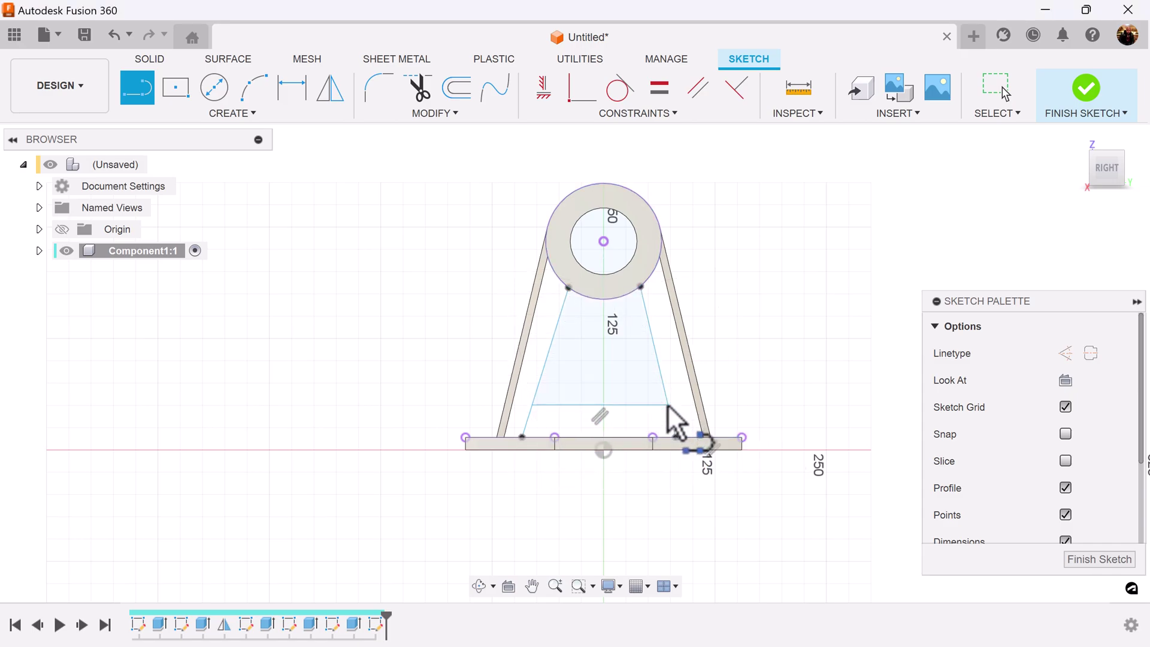
click(299, 93)
scroll(457, 329, up, 3)
scroll(458, 323, down, 2)
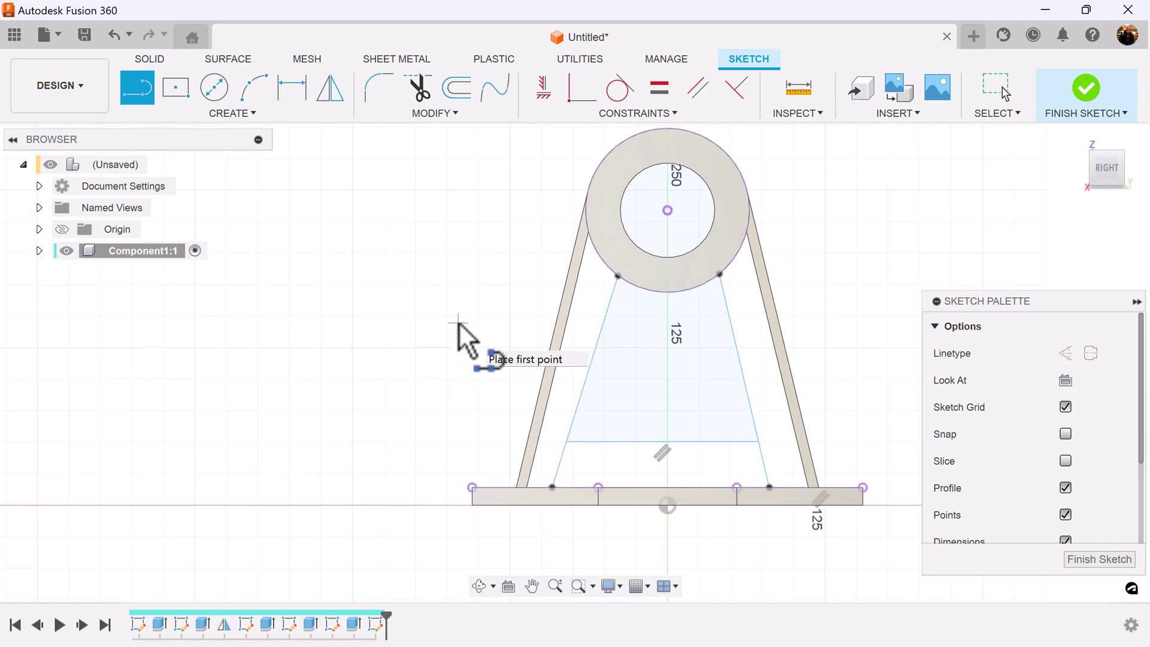
key(Escape)
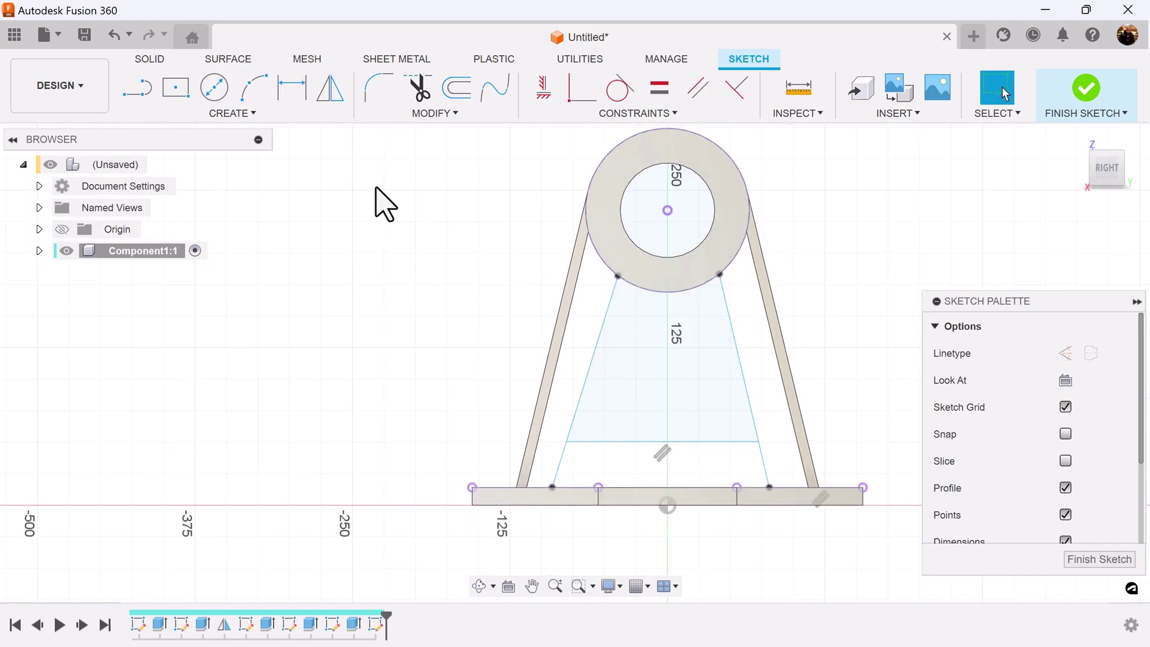
Constrain each slanted line to be parallel to the inner edge of its neighbouring arch leg
click(699, 101)
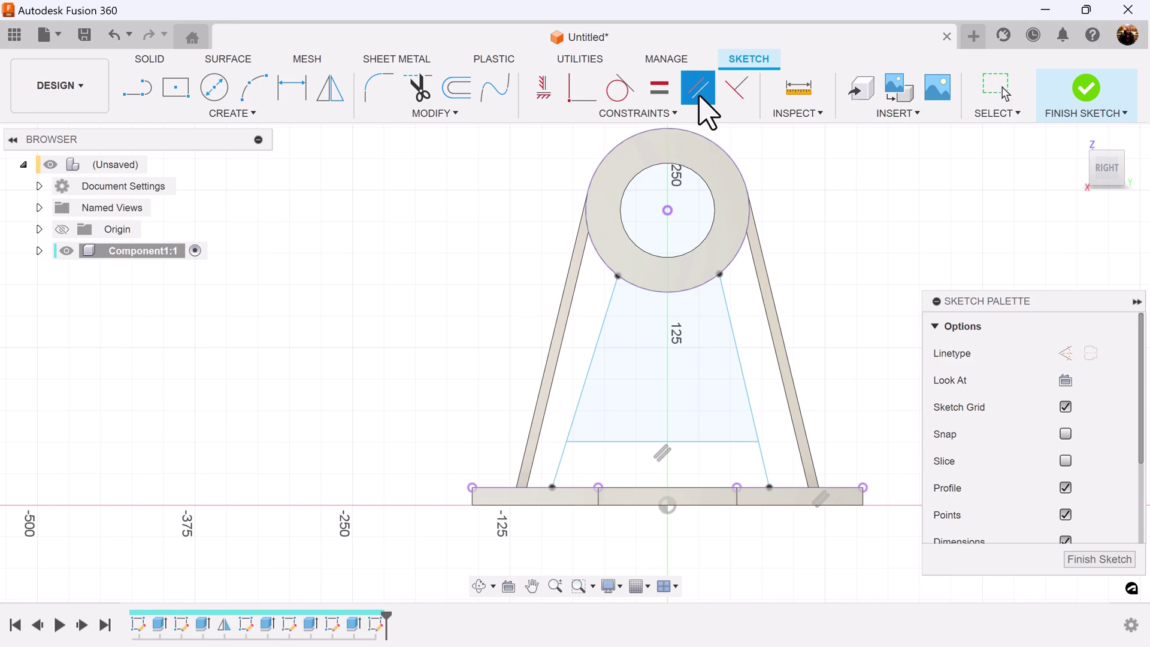
click(607, 313)
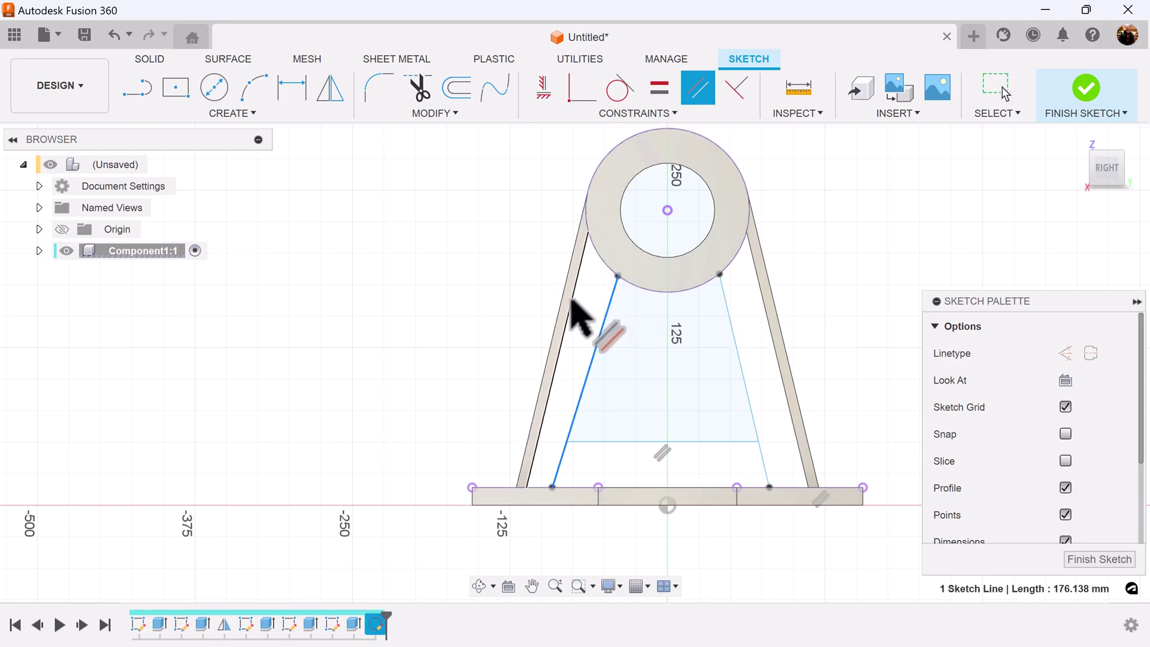
click(571, 302)
click(734, 334)
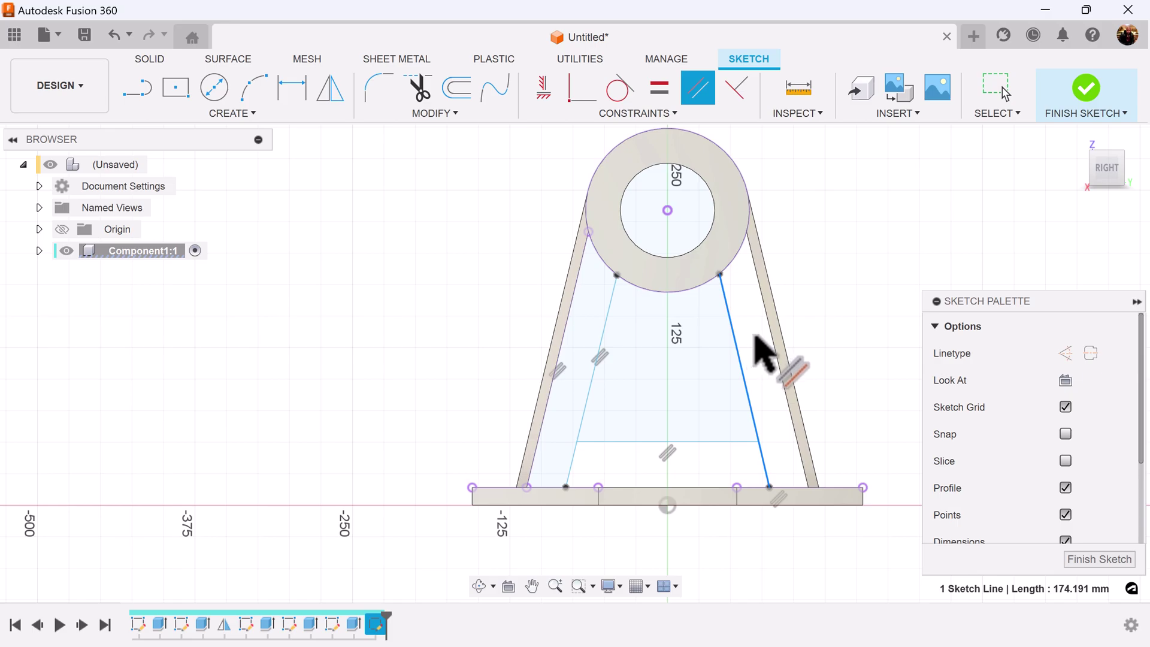
click(773, 335)
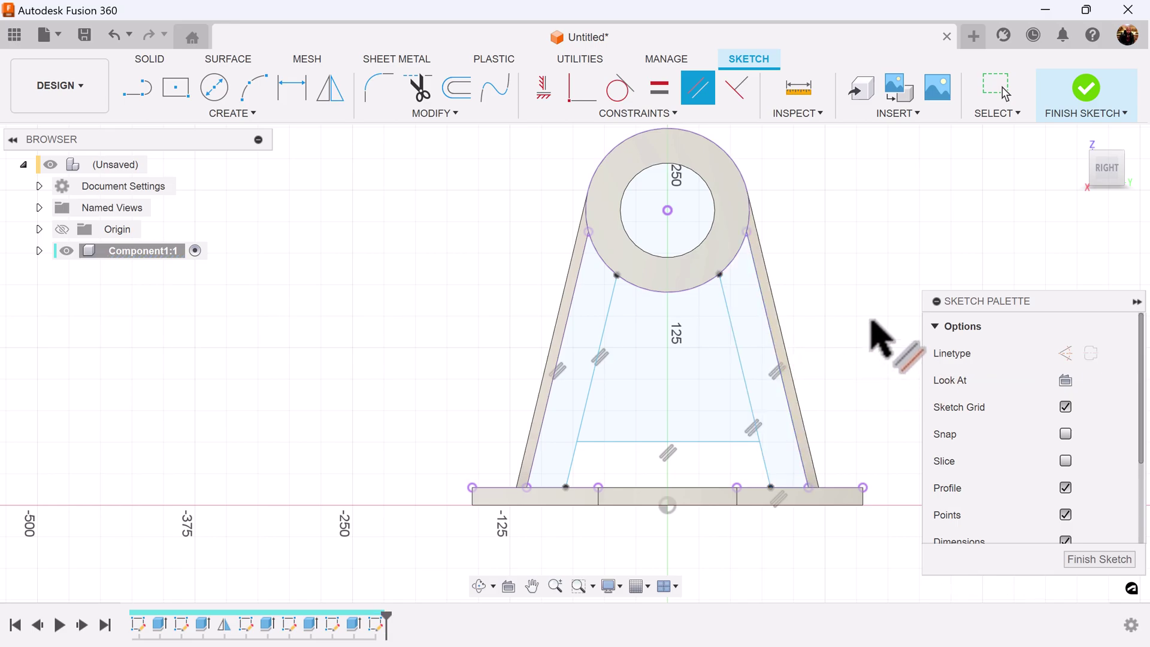
key(Escape)
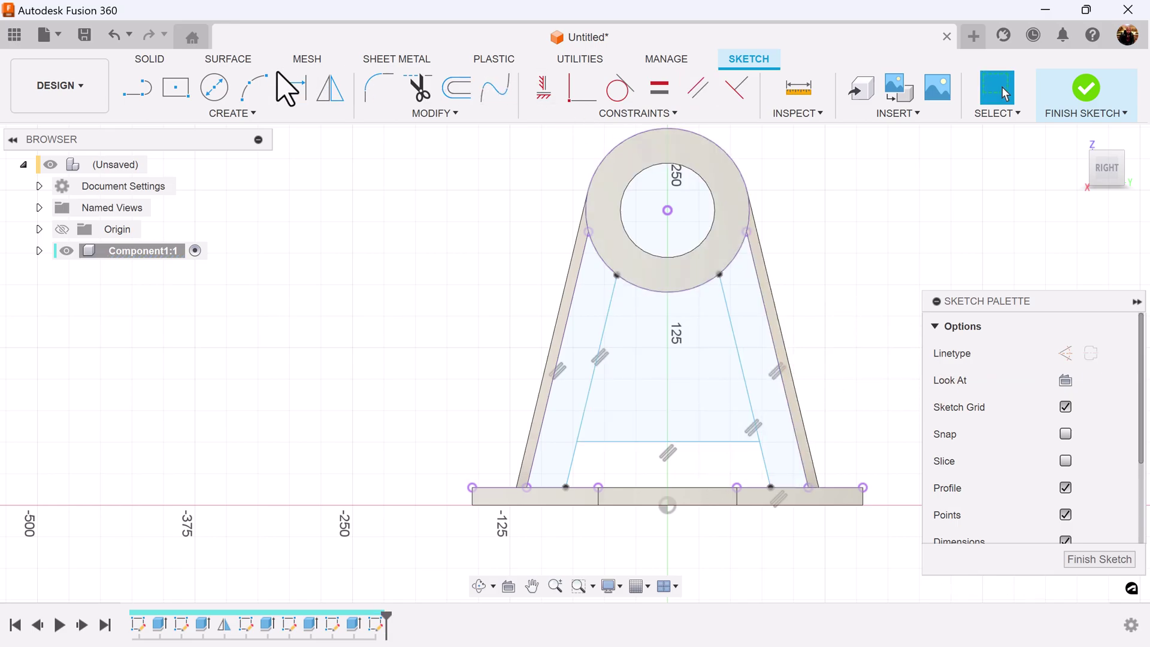
Dimension the horizontal line's height above the plate's top edge as 18 mm
click(292, 87)
click(657, 443)
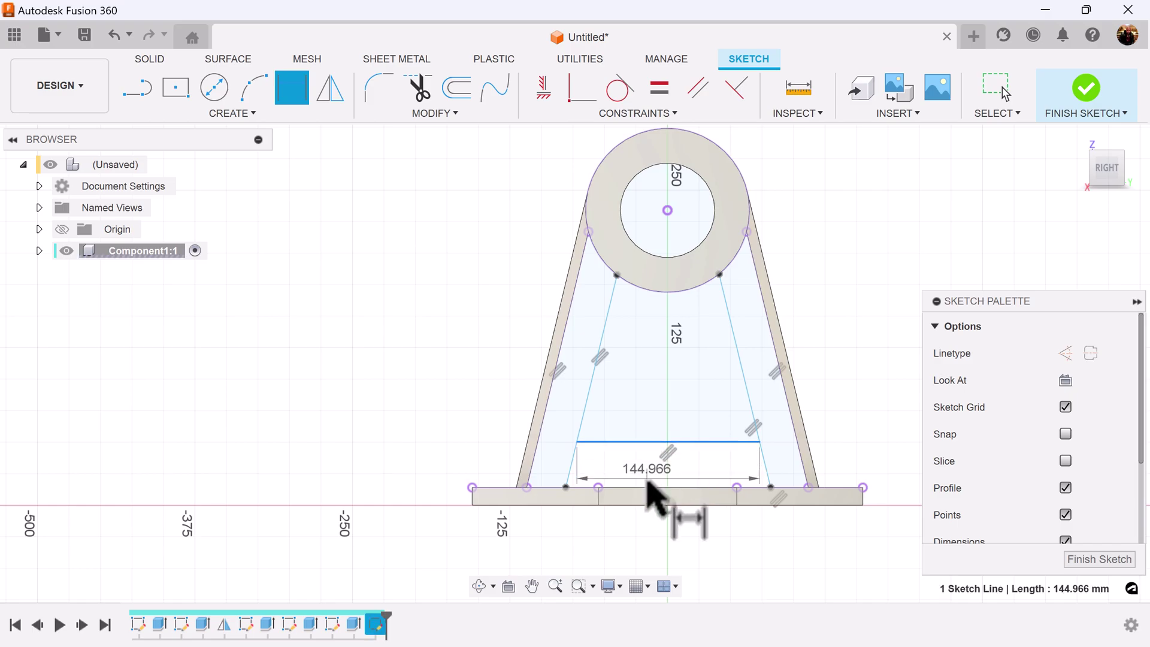
click(650, 486)
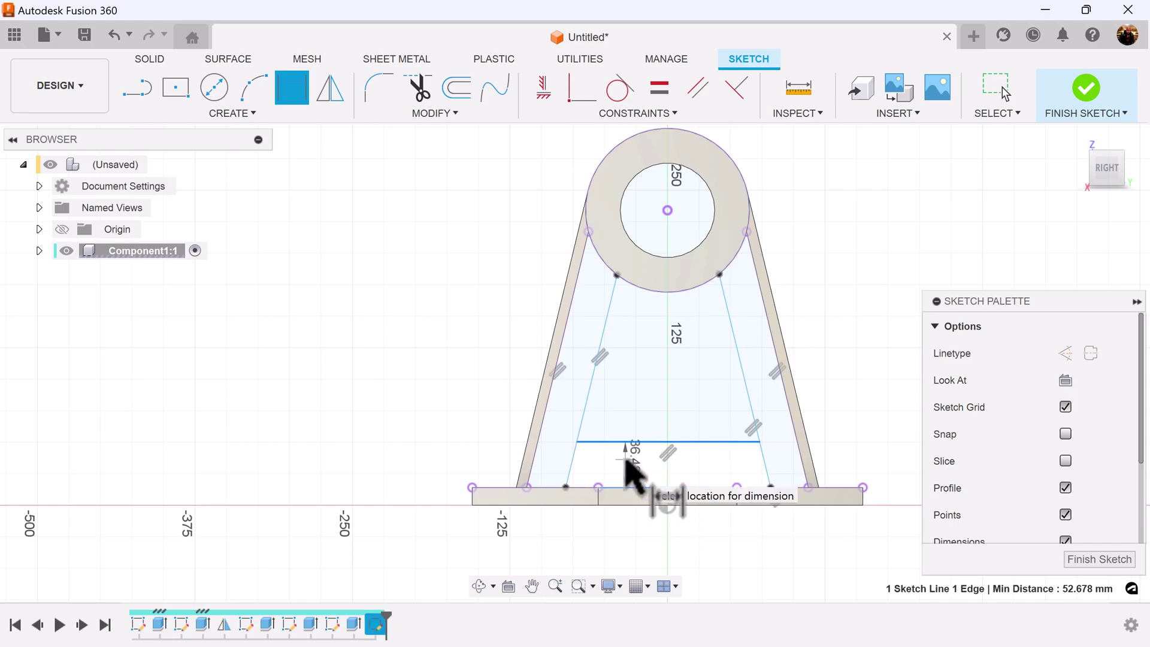
click(626, 460)
key(Return)
Dimension the distance between one slanted line and the inner edge of its neighbouring leg as 25 mm
scroll(626, 473, up, 2)
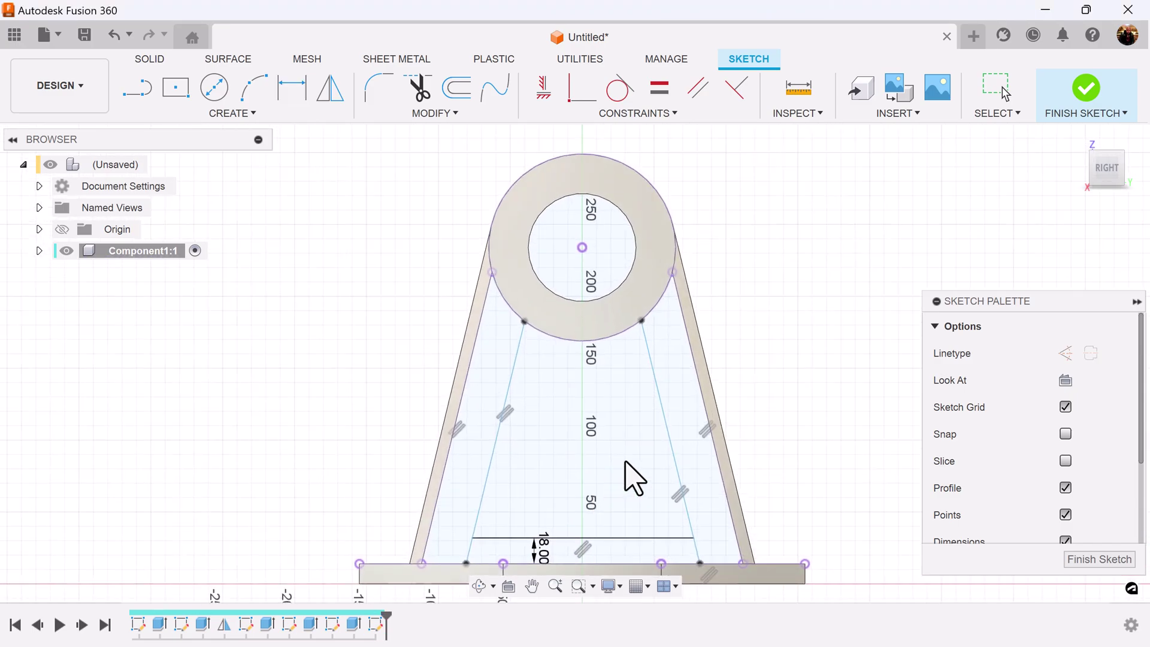
mouse_move(783, 487)
middle_down()
mouse_move(770, 410)
mouse_move(778, 369)
middle_up()
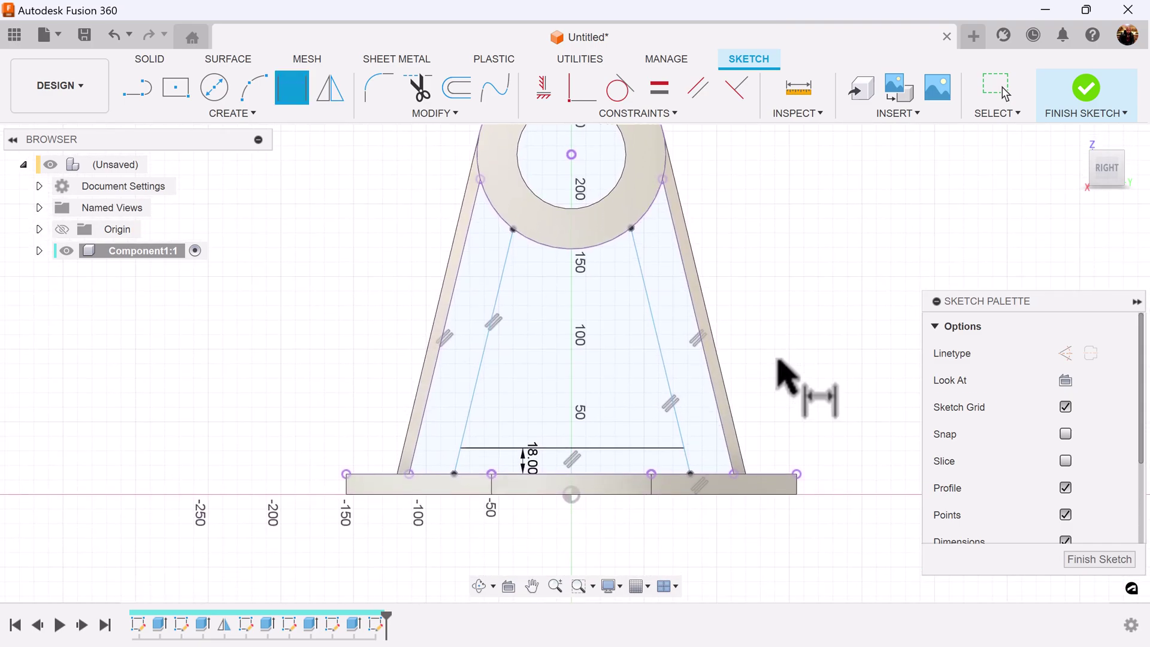
click(659, 345)
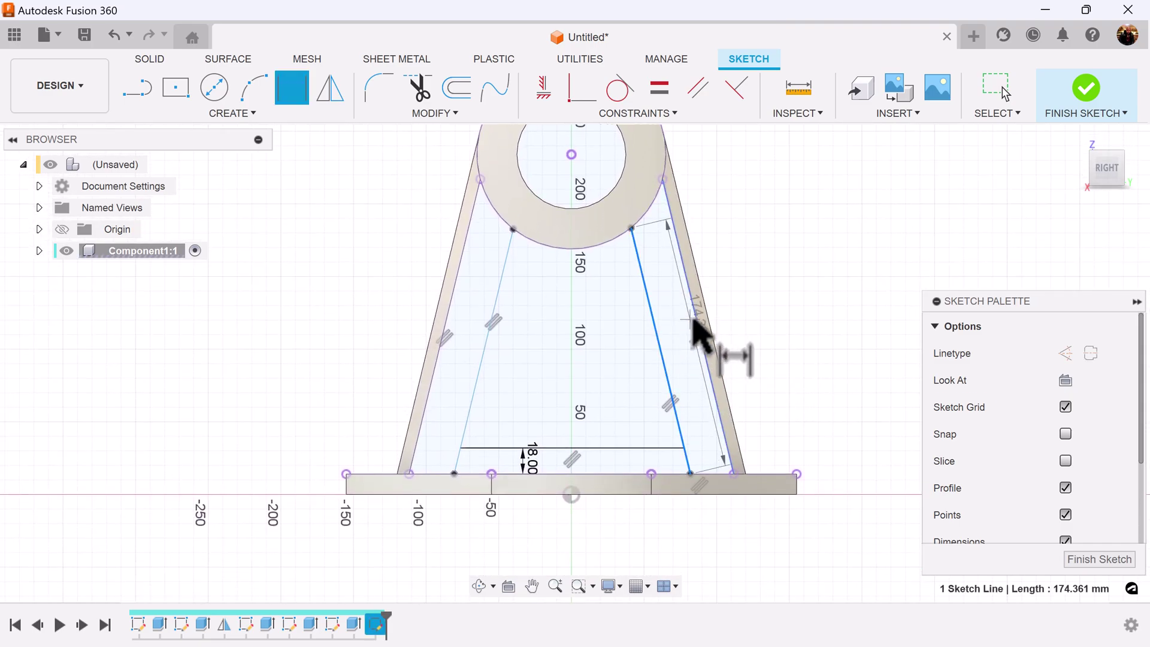
click(695, 321)
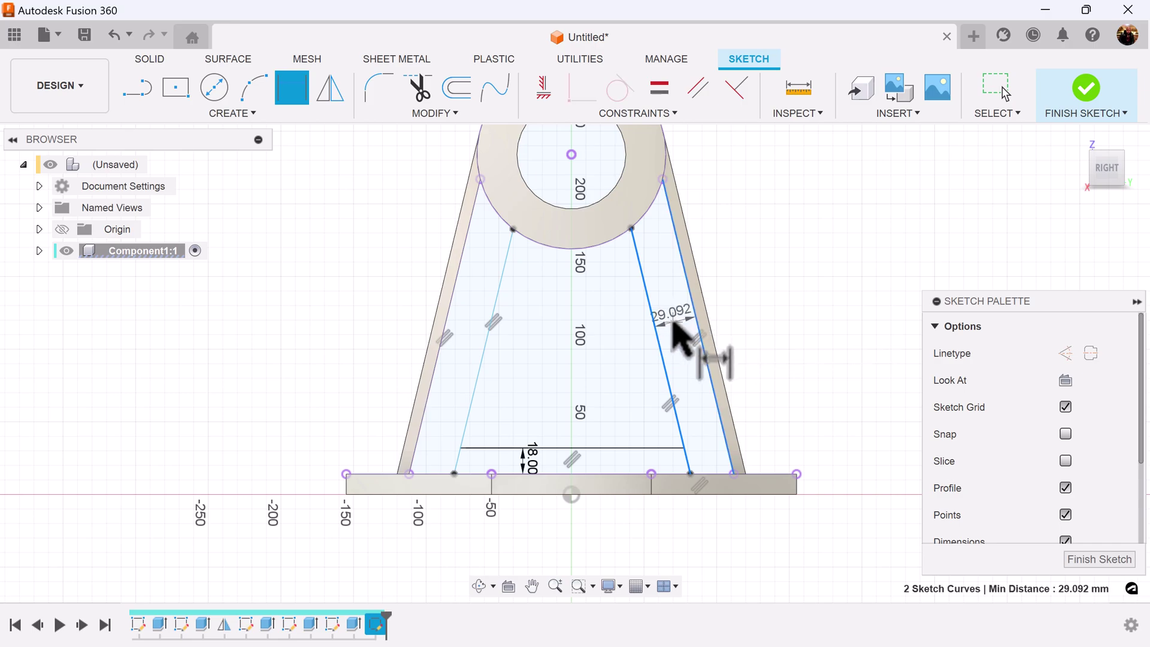
click(672, 326)
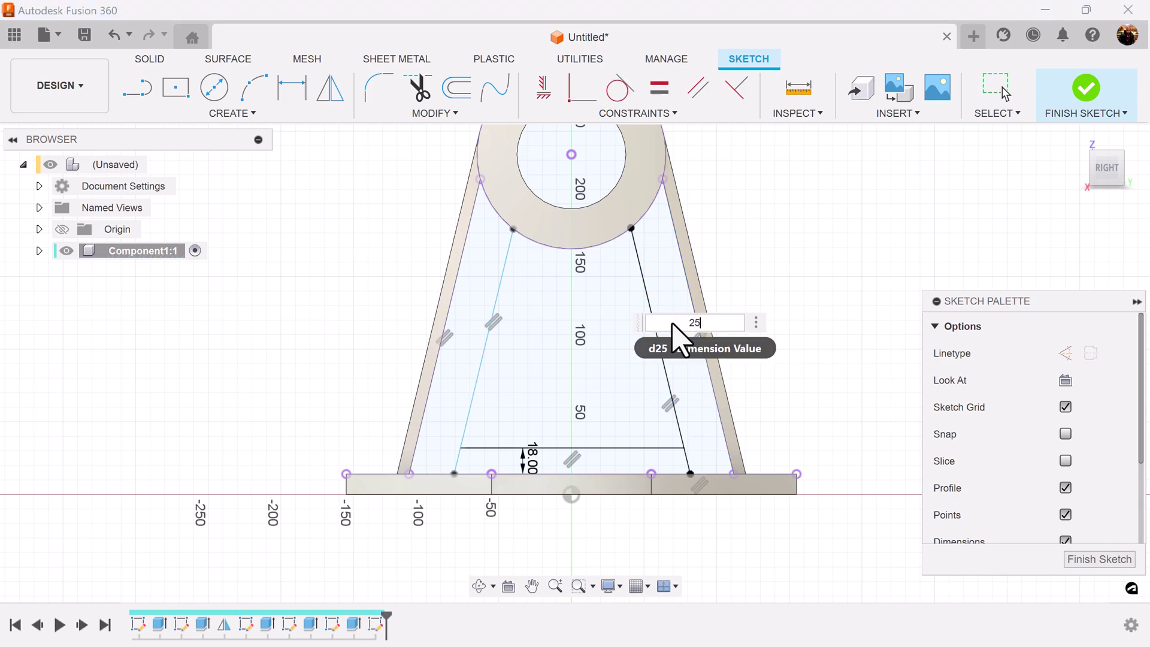
key(Return)
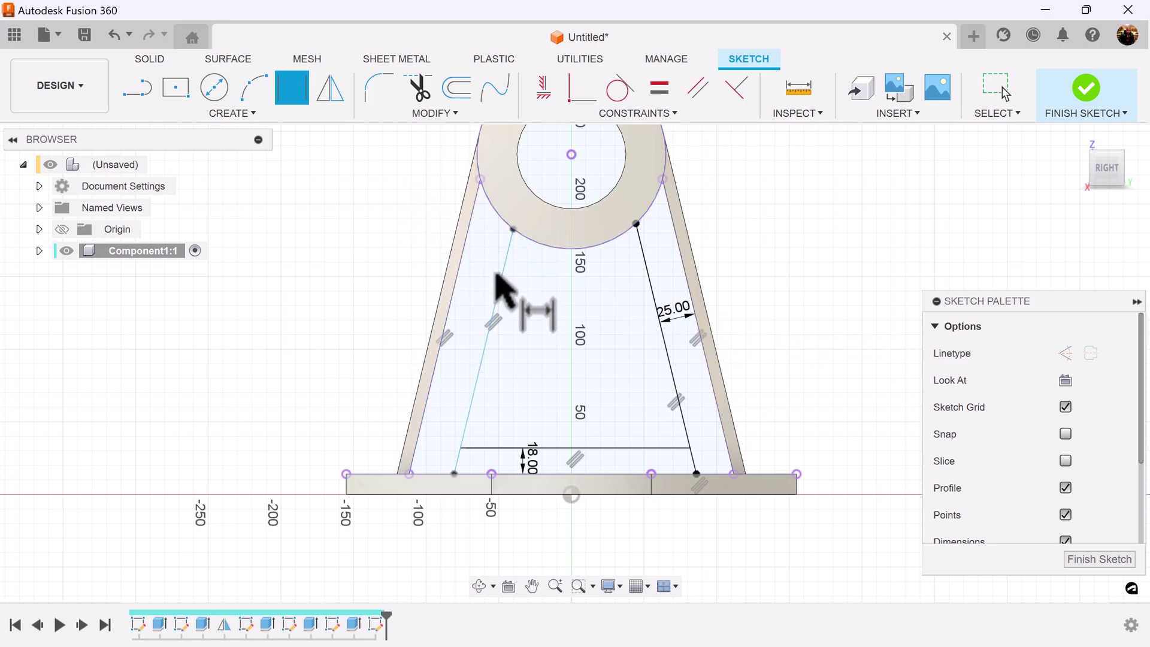
Sketch a construction centreline from the origin up to the lowest point of the ring's outer circle and constrain it vertical
click(137, 90)
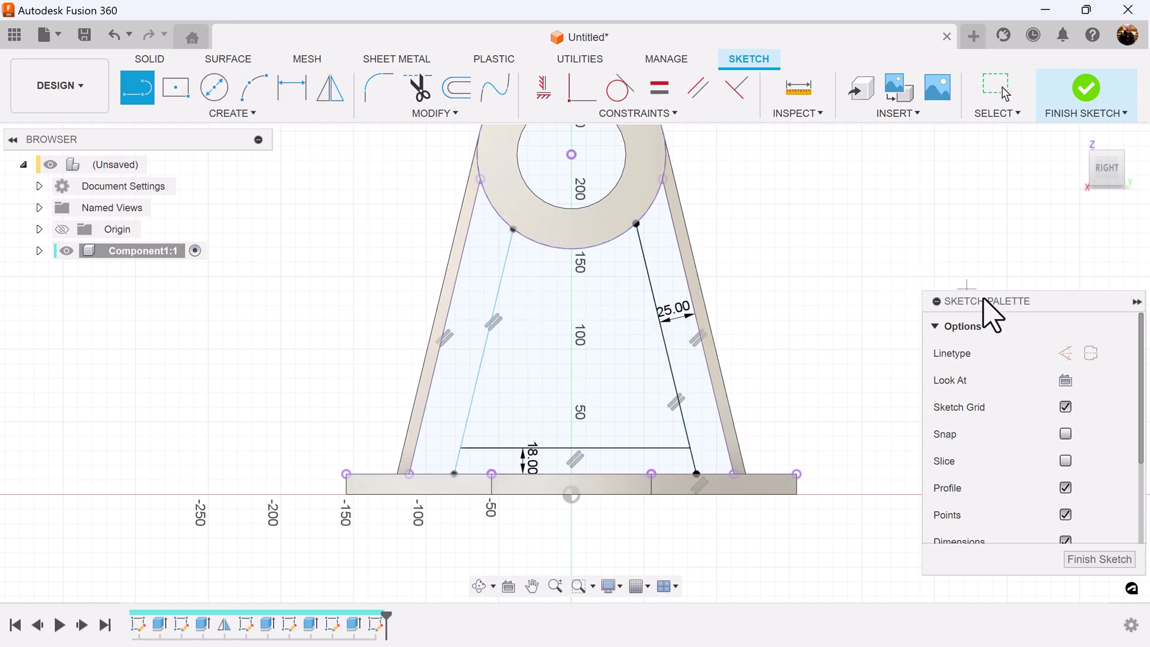
click(572, 496)
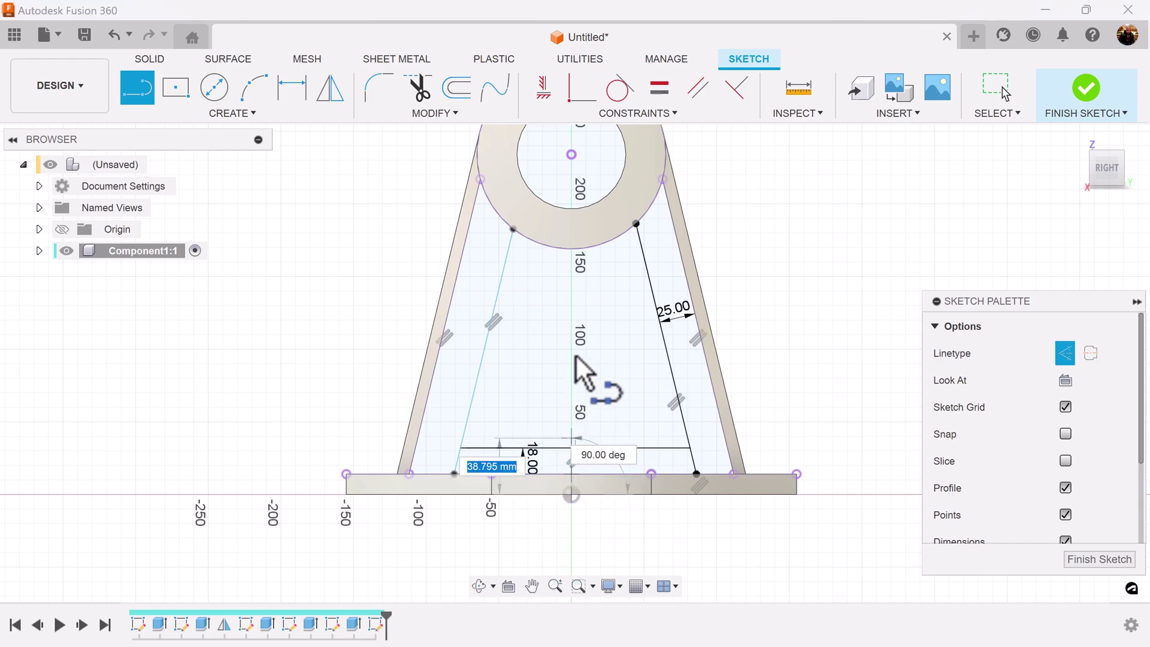
click(573, 249)
click(544, 88)
click(572, 298)
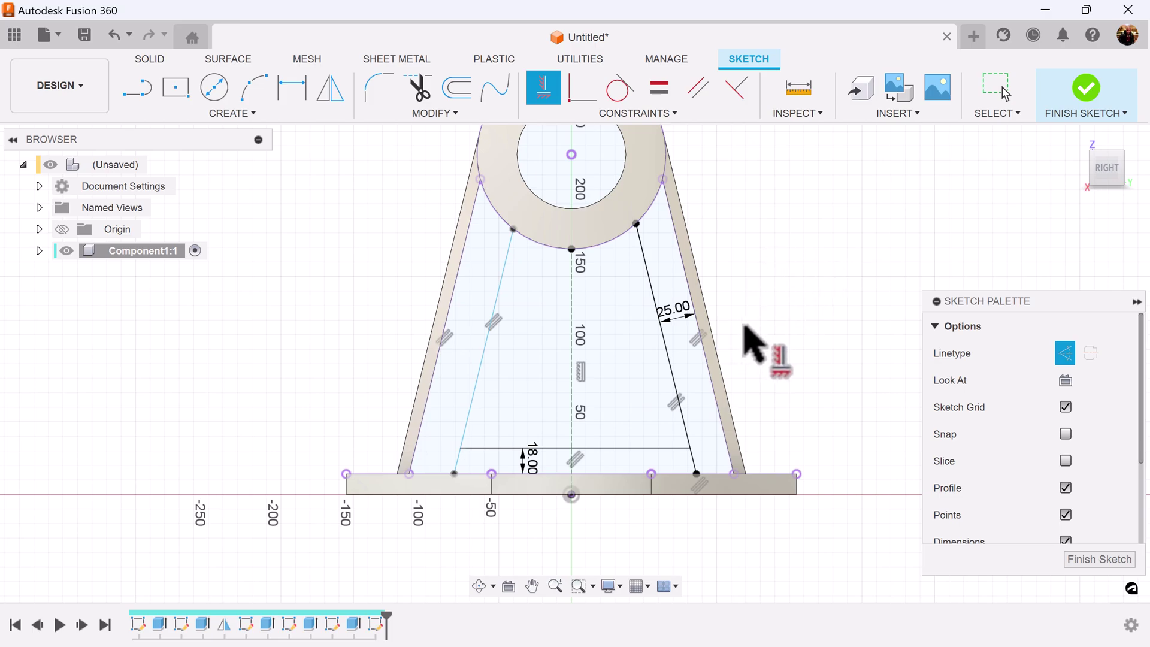
key(Escape)
Move the 25 mm dimension outside the leg and constrain the two slanted lines symmetric about the vertical centreline
drag(677, 316, 734, 307)
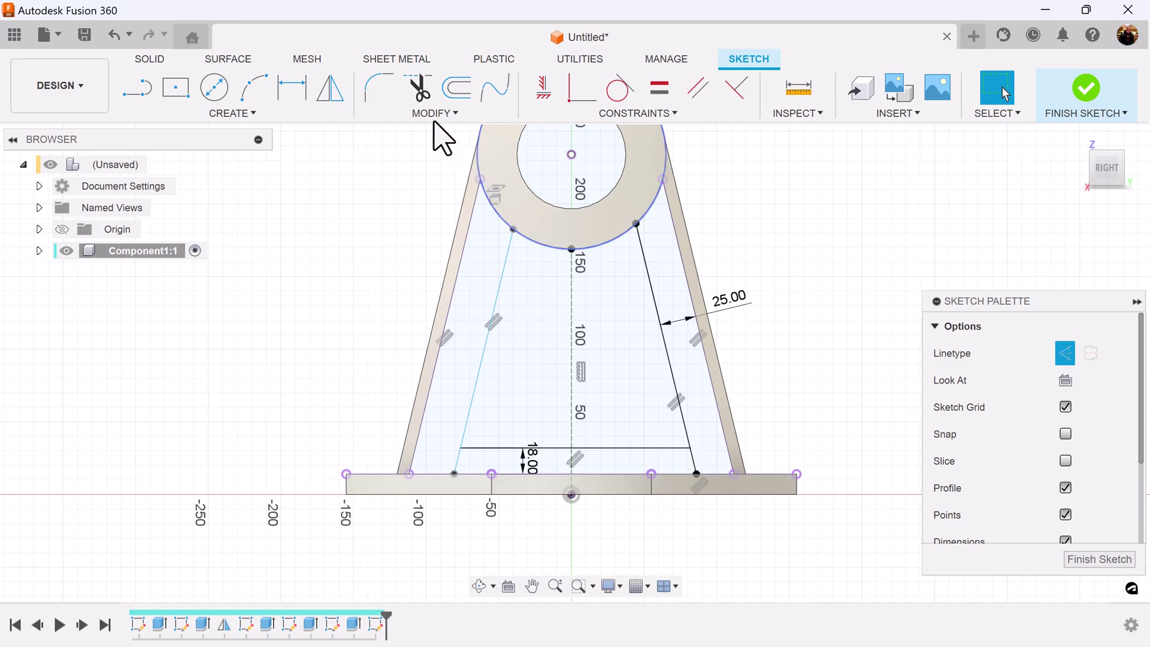
click(651, 116)
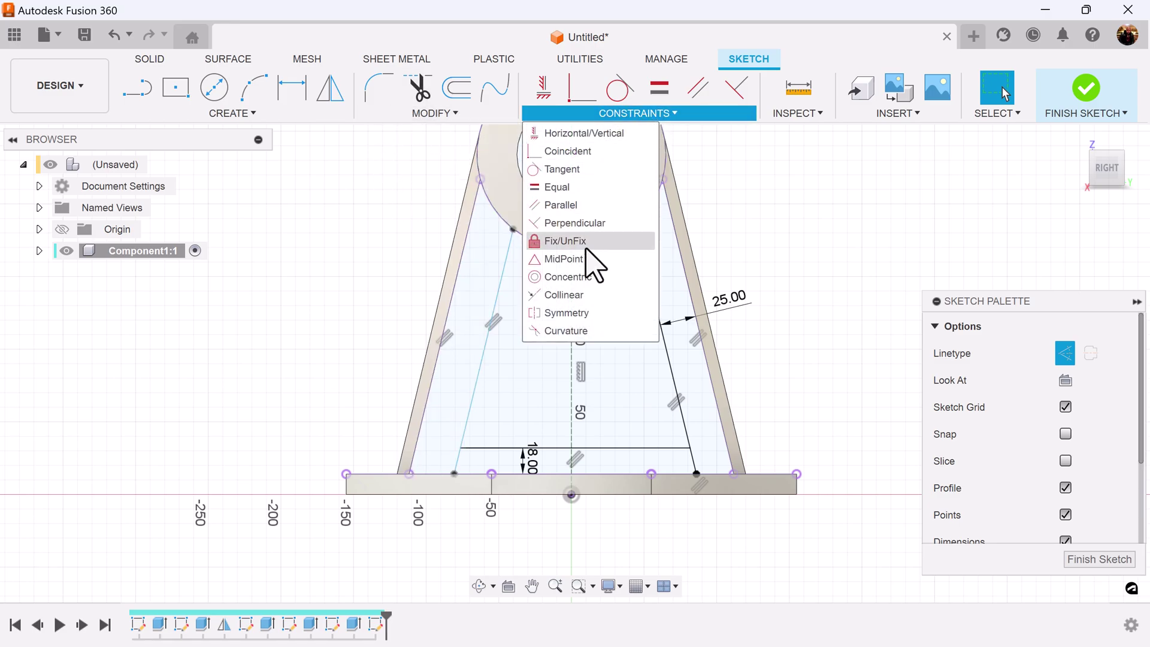
click(590, 313)
click(651, 289)
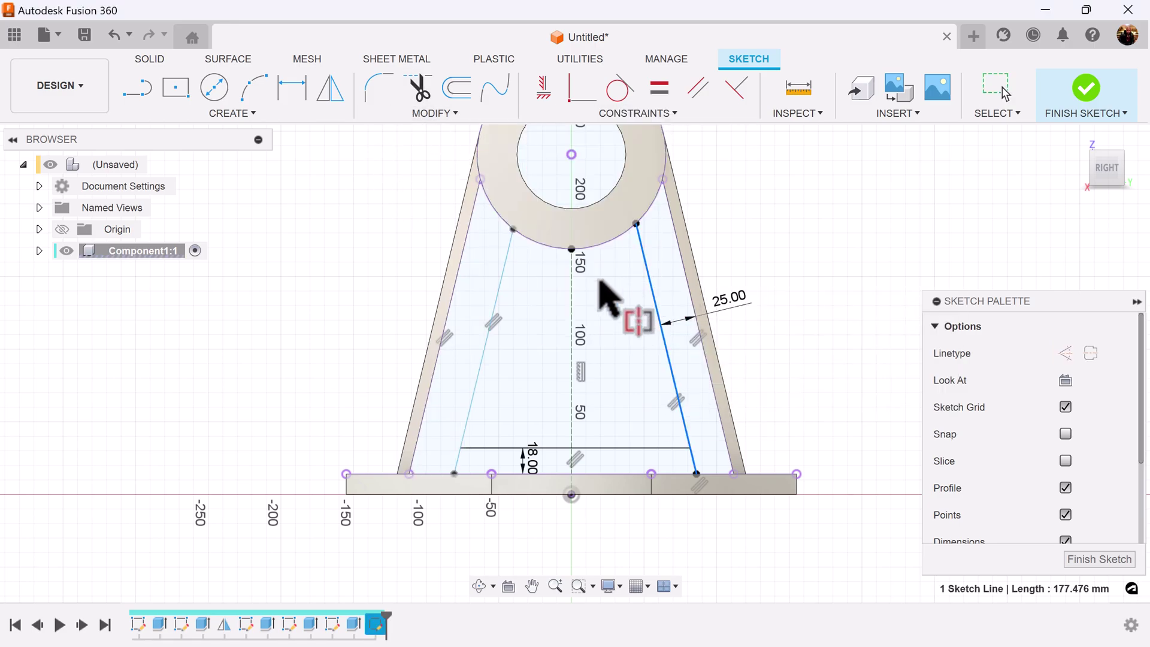
click(500, 286)
click(572, 288)
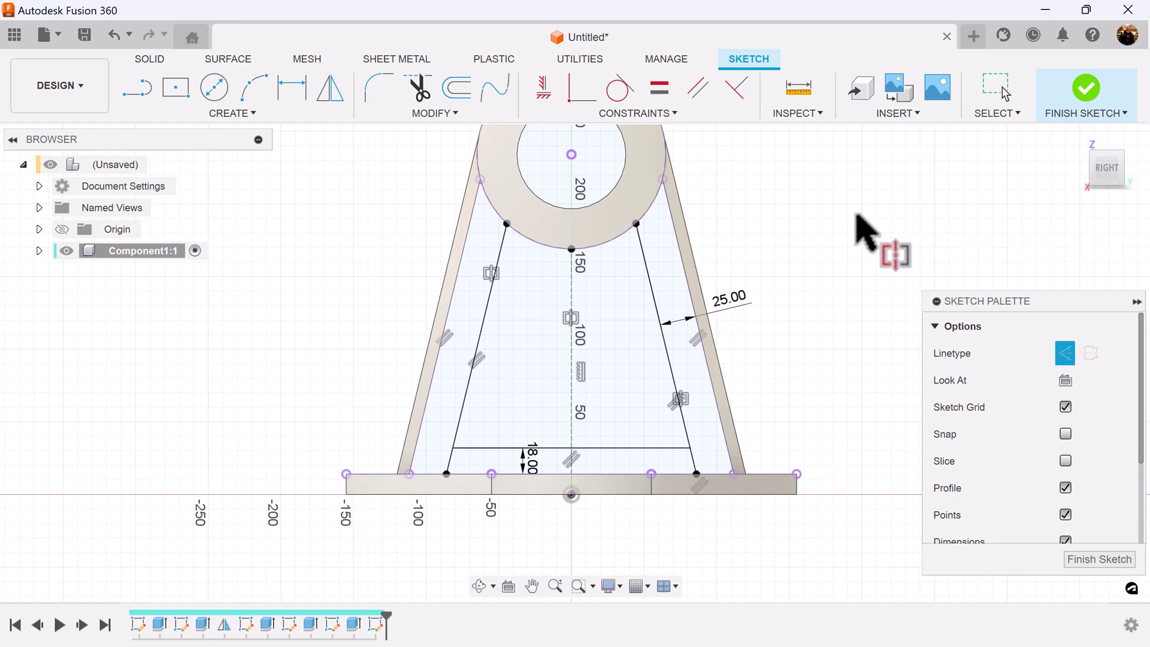
key(Escape)
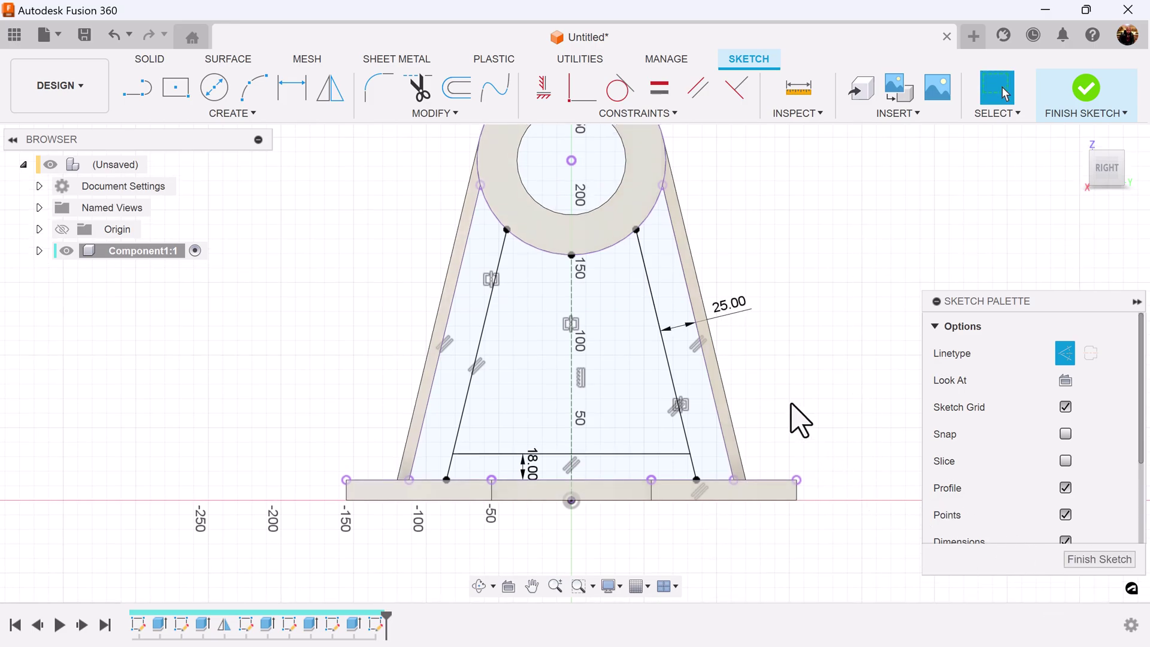
Break both slanted lines where they cross the horizontal line above the plate
scroll(803, 374, up, 3)
middle_drag(830, 367, 870, 260)
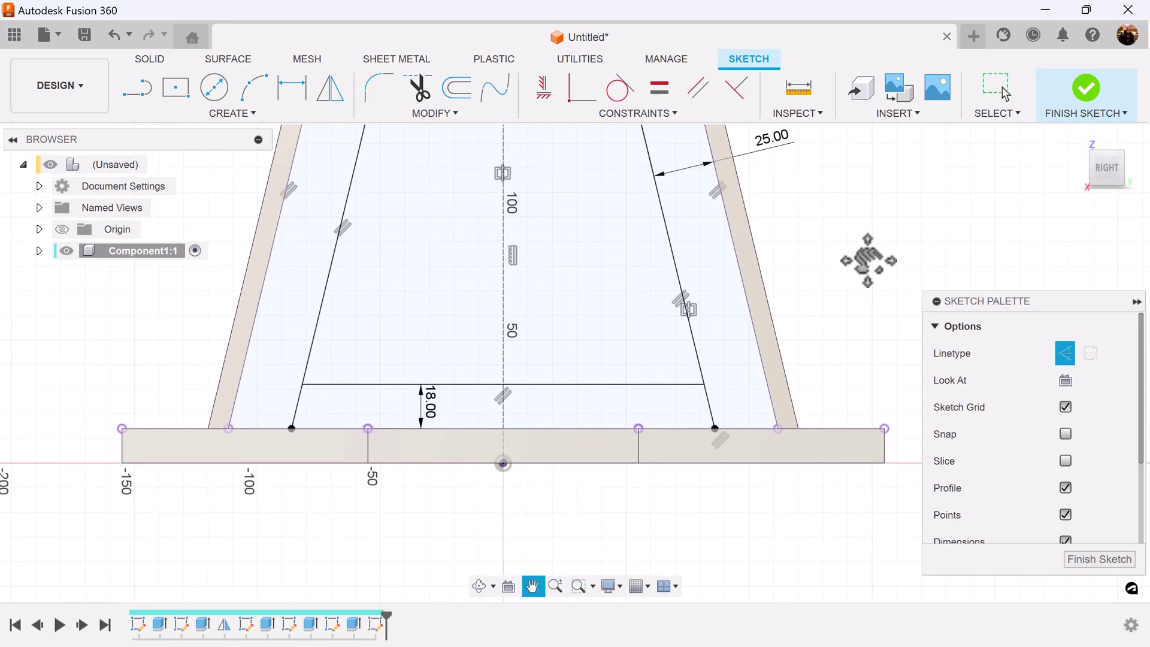
click(434, 113)
click(400, 225)
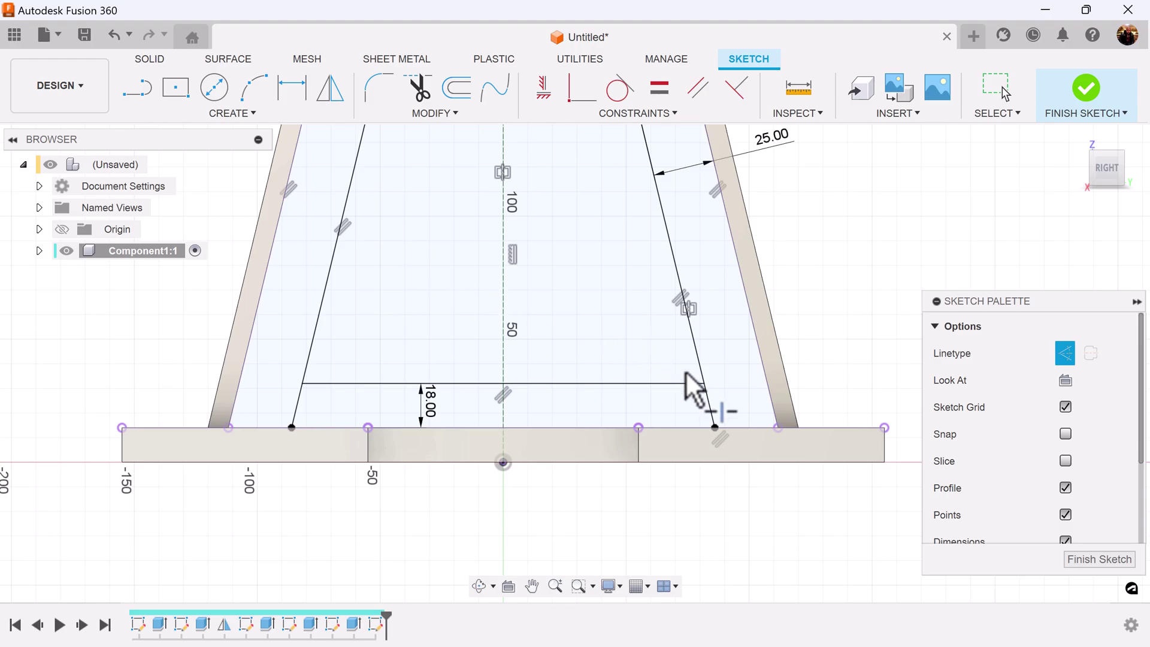
click(711, 403)
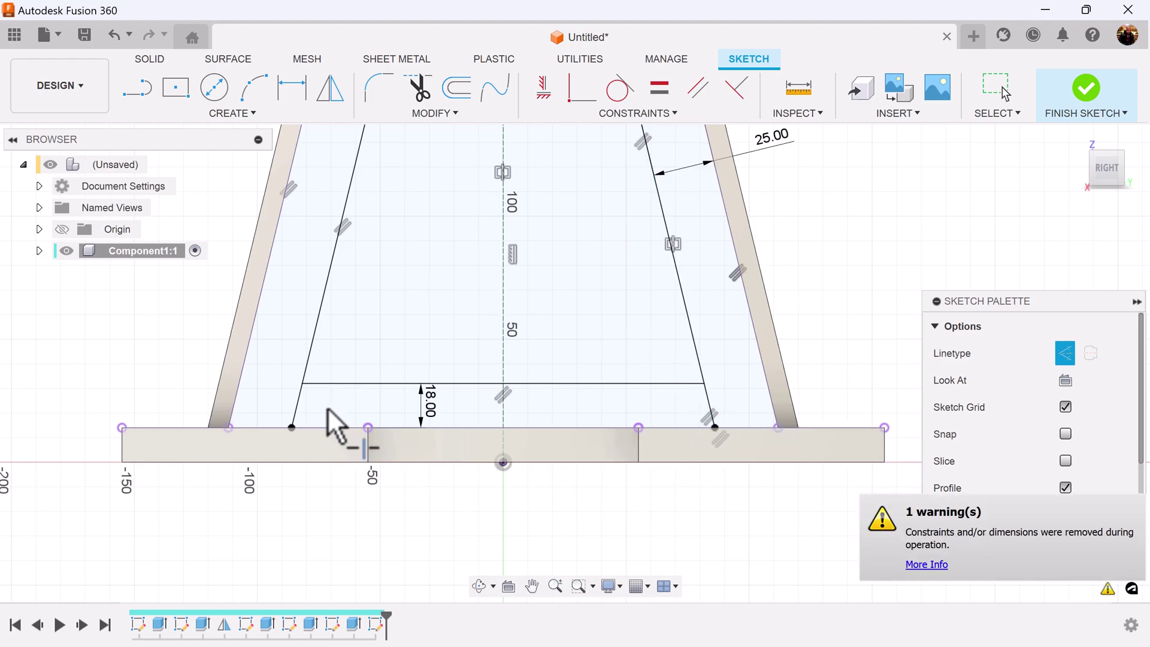
click(302, 397)
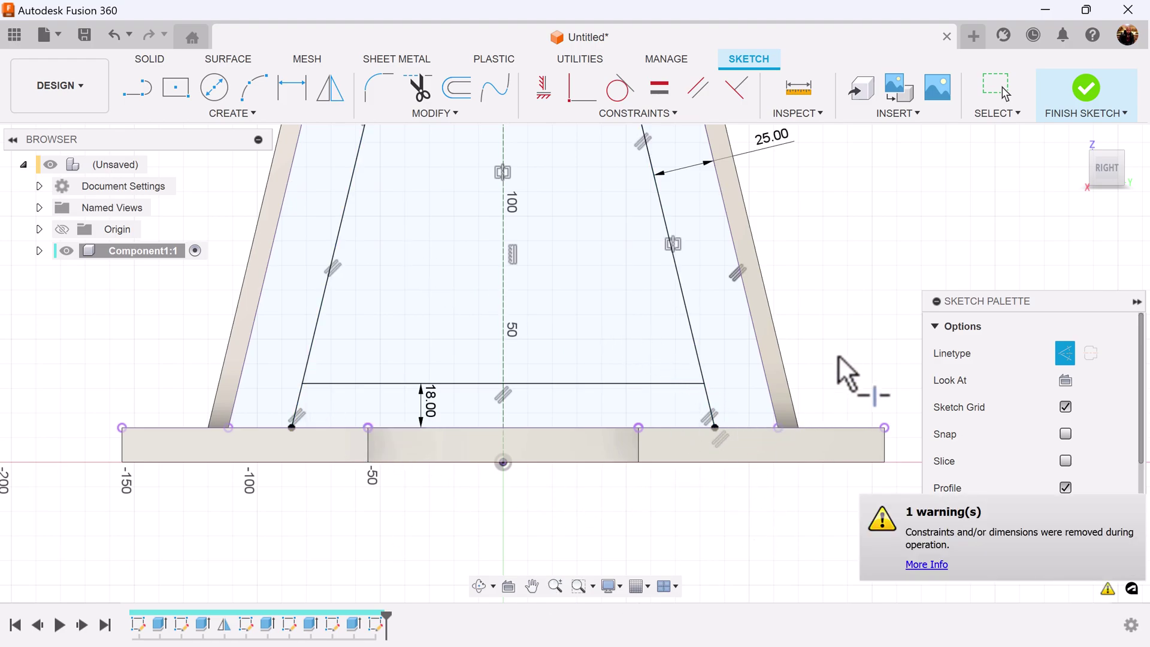
key(Escape)
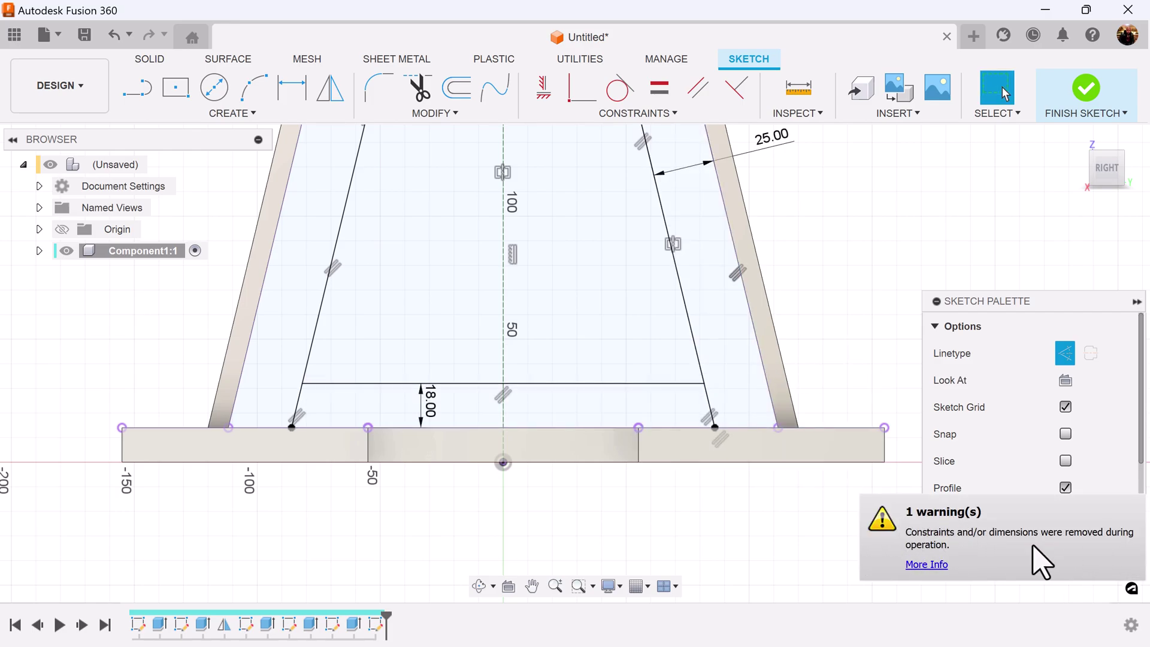
Convert the two short slanted segments below the horizontal line to construction lines and finish the sketch
click(708, 402)
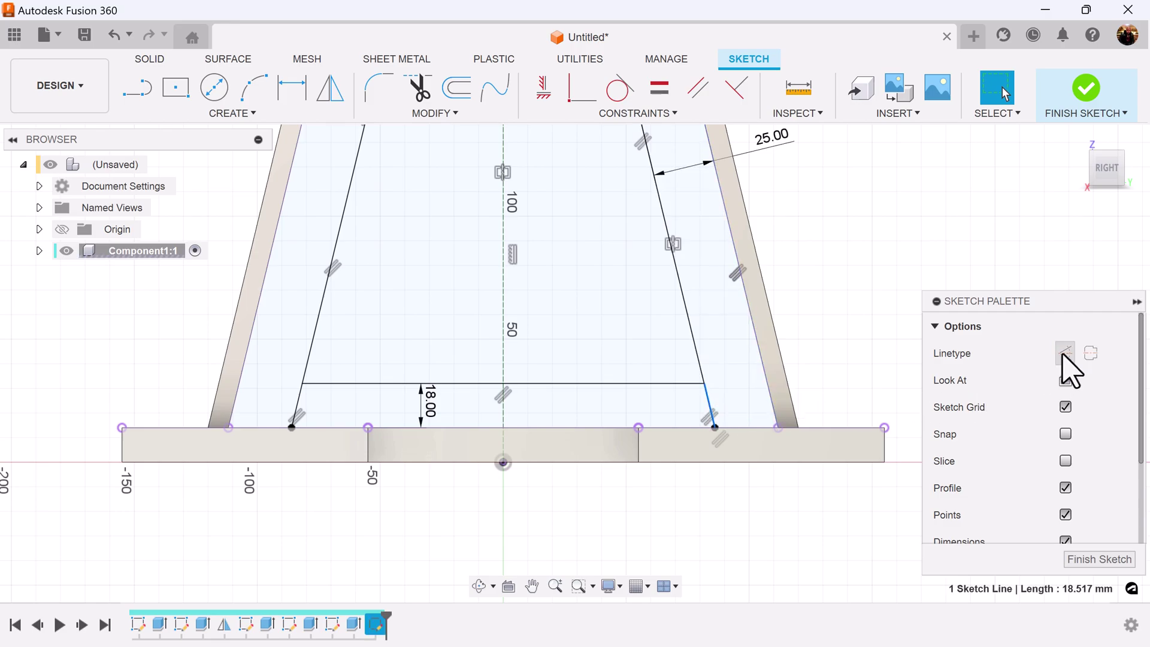
click(578, 495)
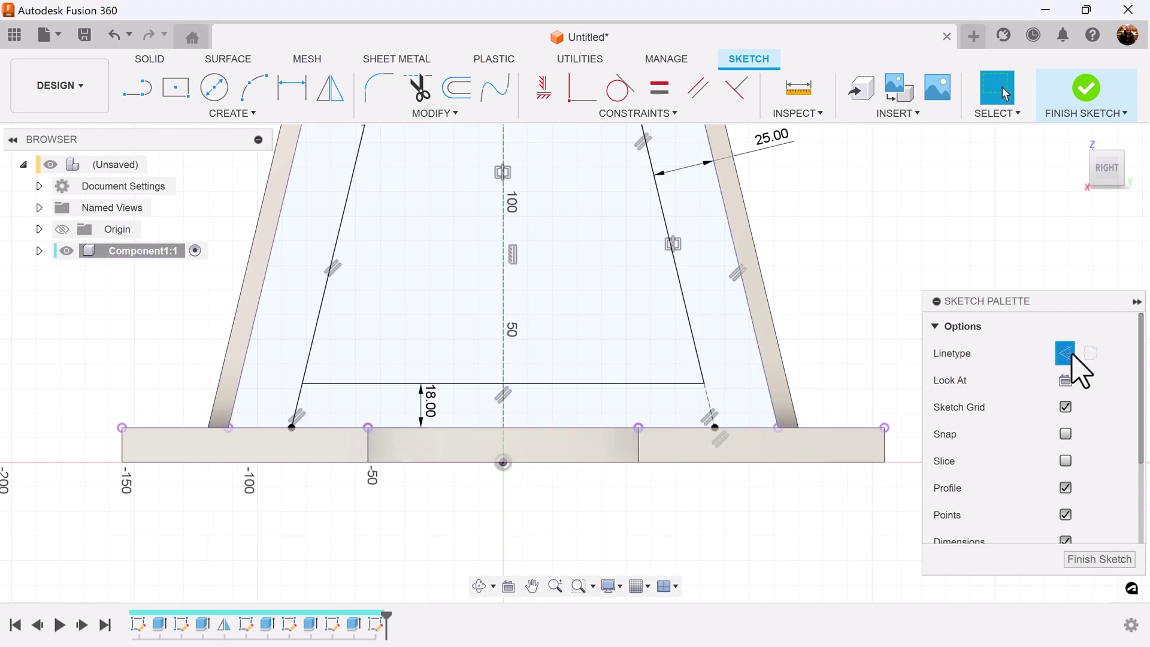
click(295, 406)
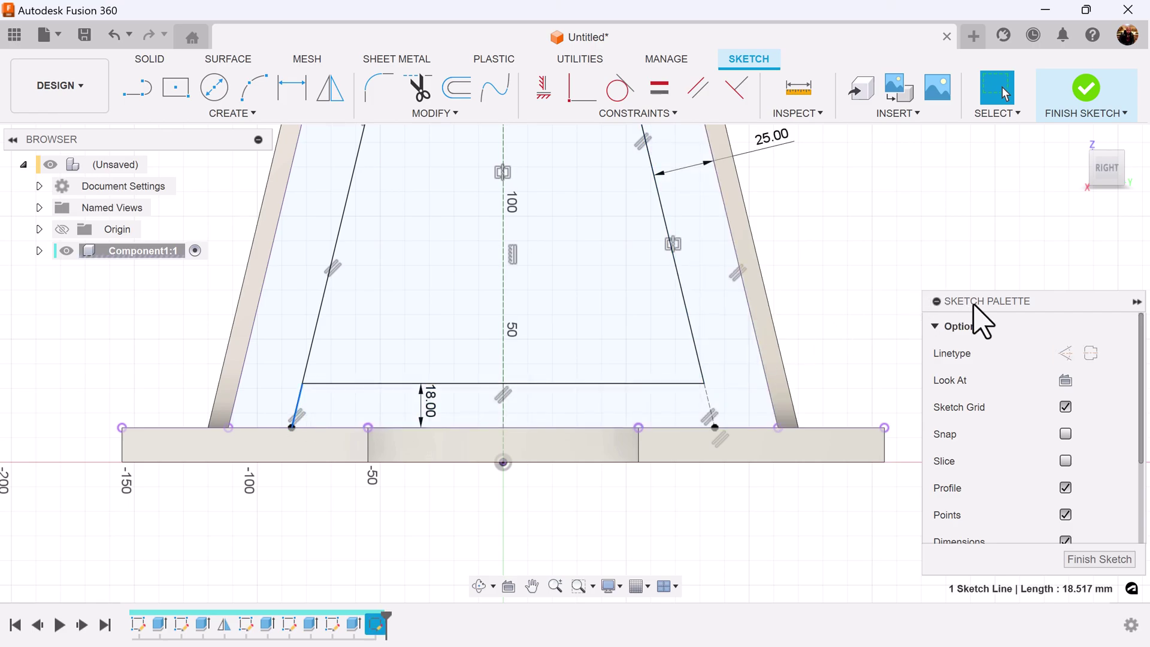
click(902, 249)
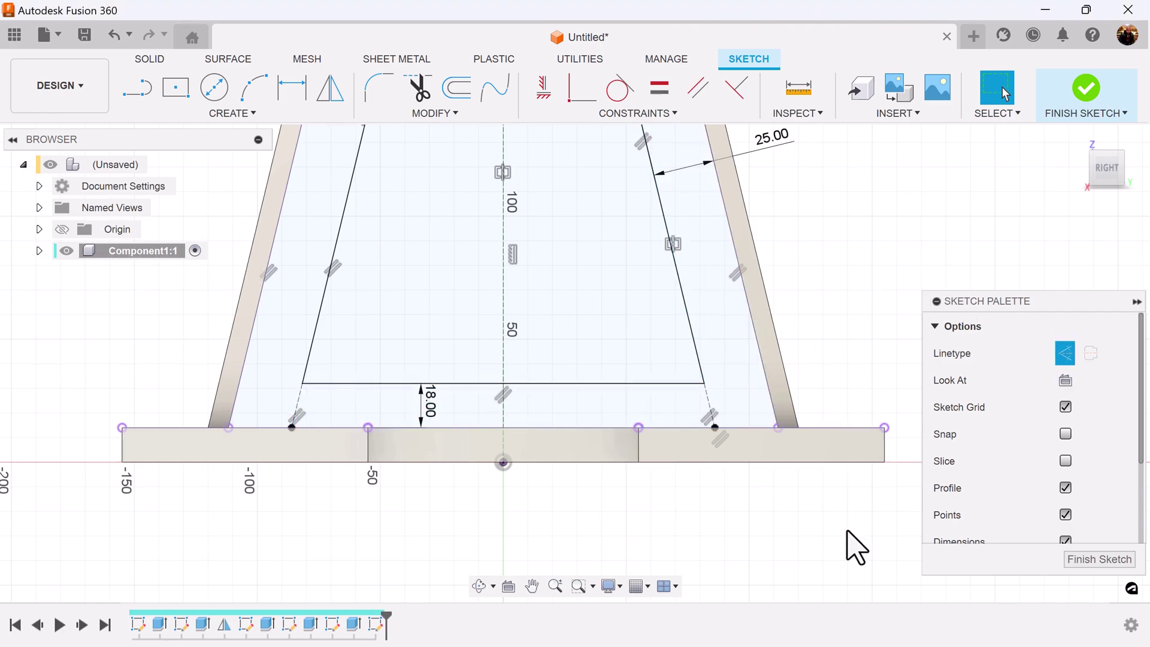
scroll(821, 527, down, 5)
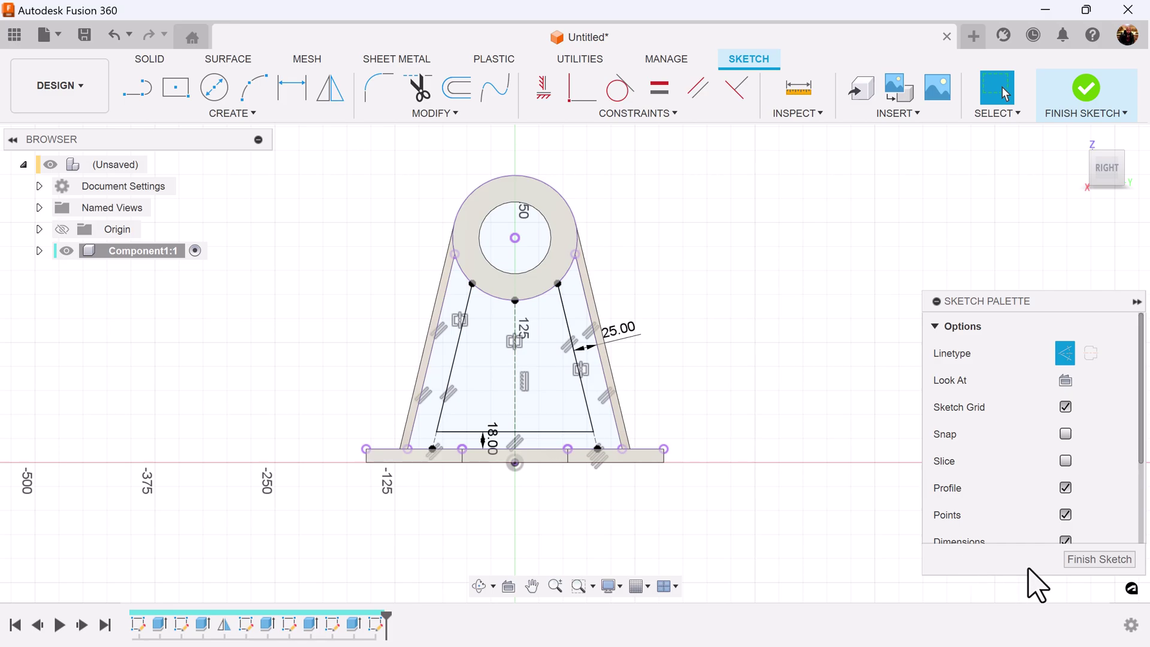
click(1096, 560)
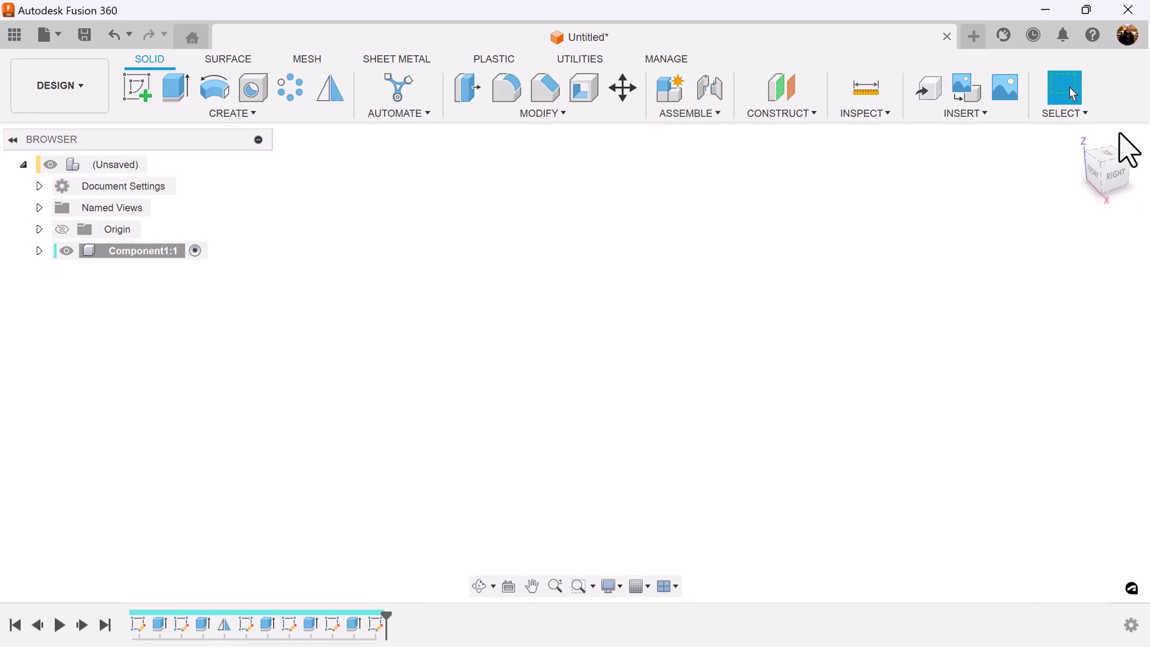
Extrude the web profile between the legs symmetrically to a whole length of 6 mm, joining it to the body
click(1077, 139)
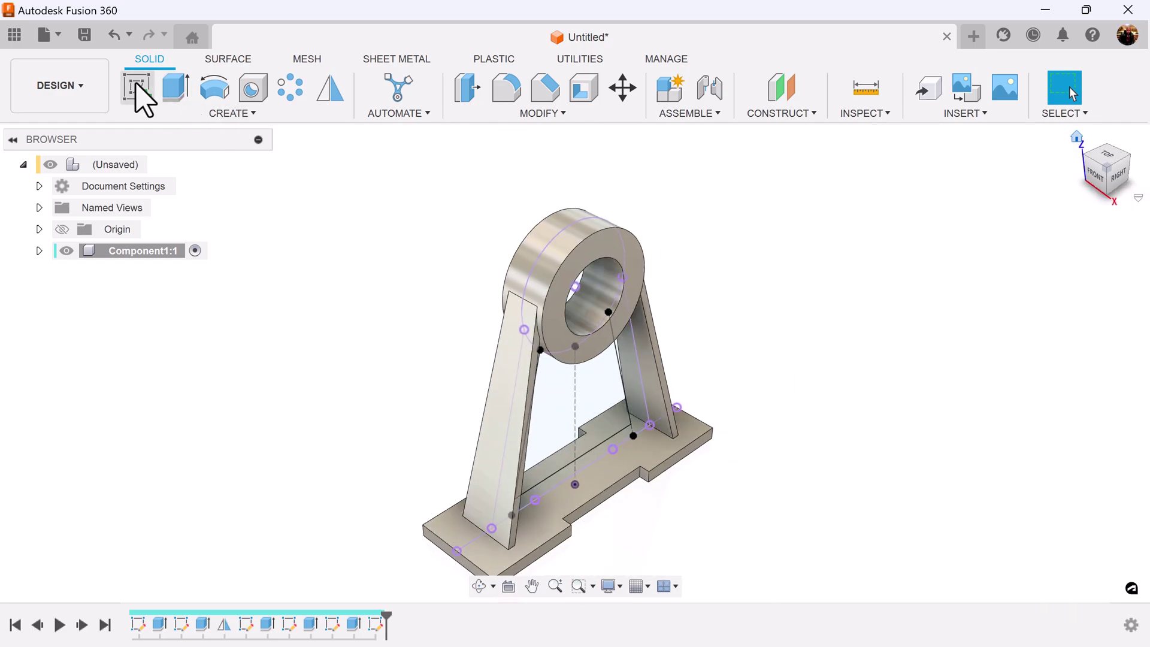
click(176, 89)
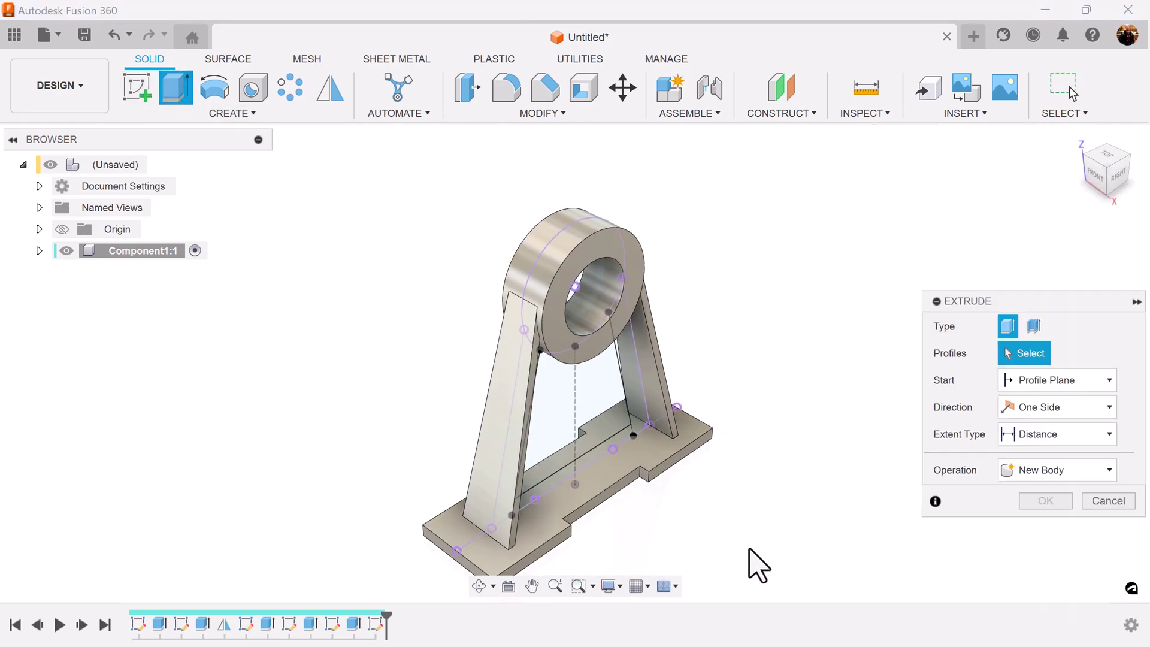
click(672, 431)
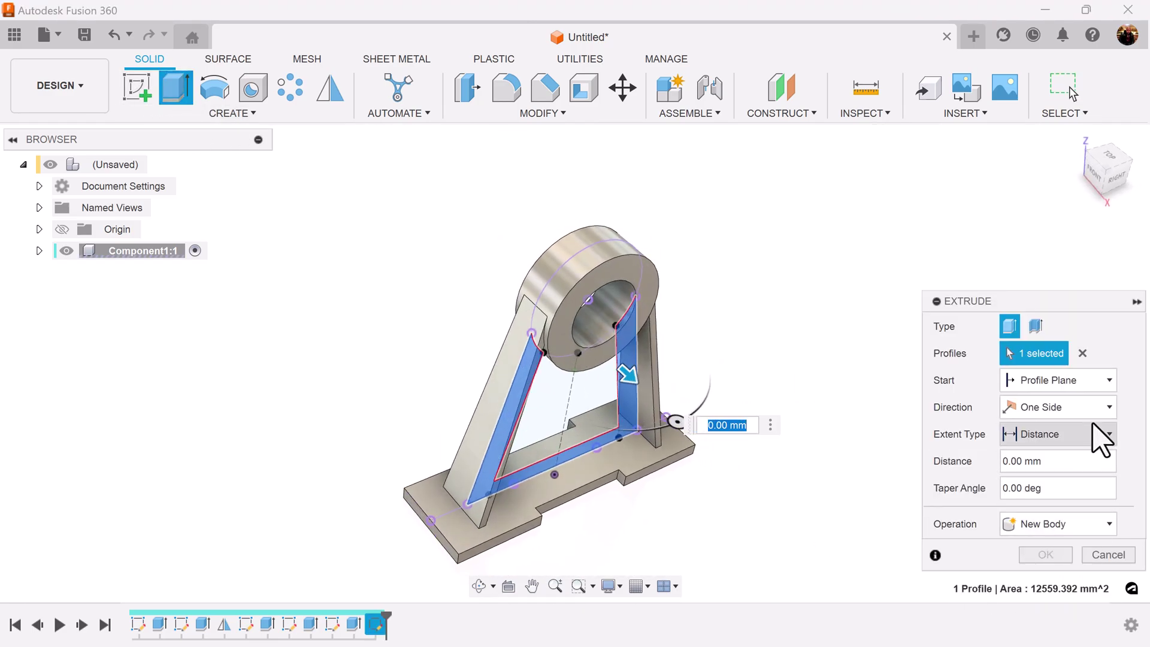
click(1105, 408)
click(1067, 469)
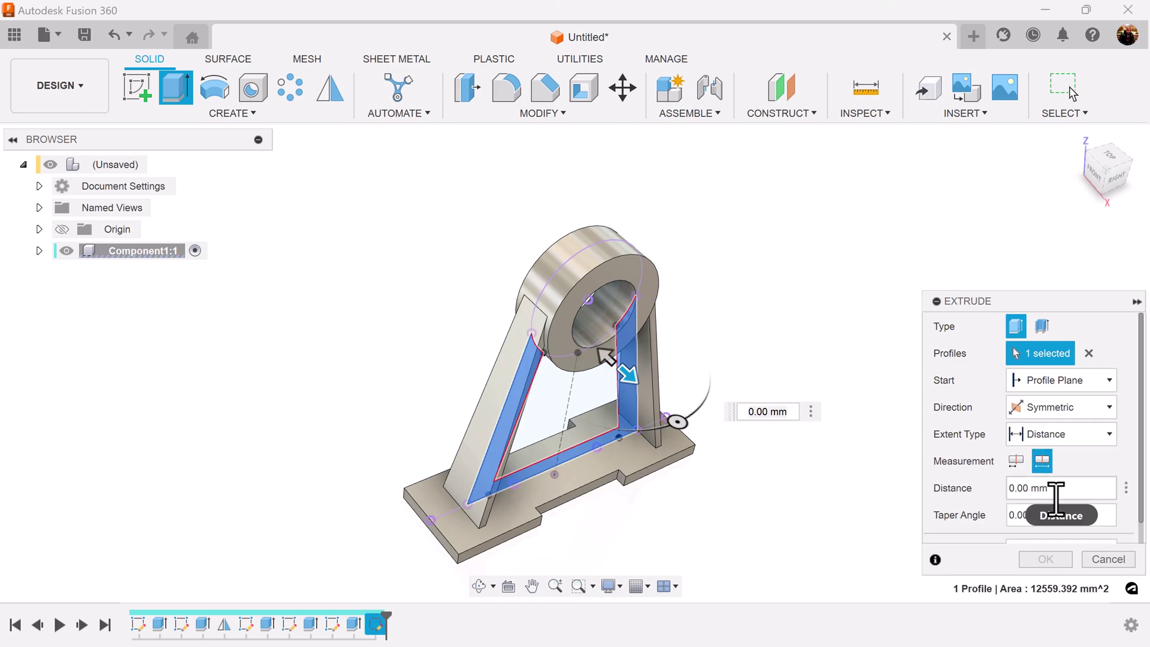
drag(1051, 488, 1017, 488)
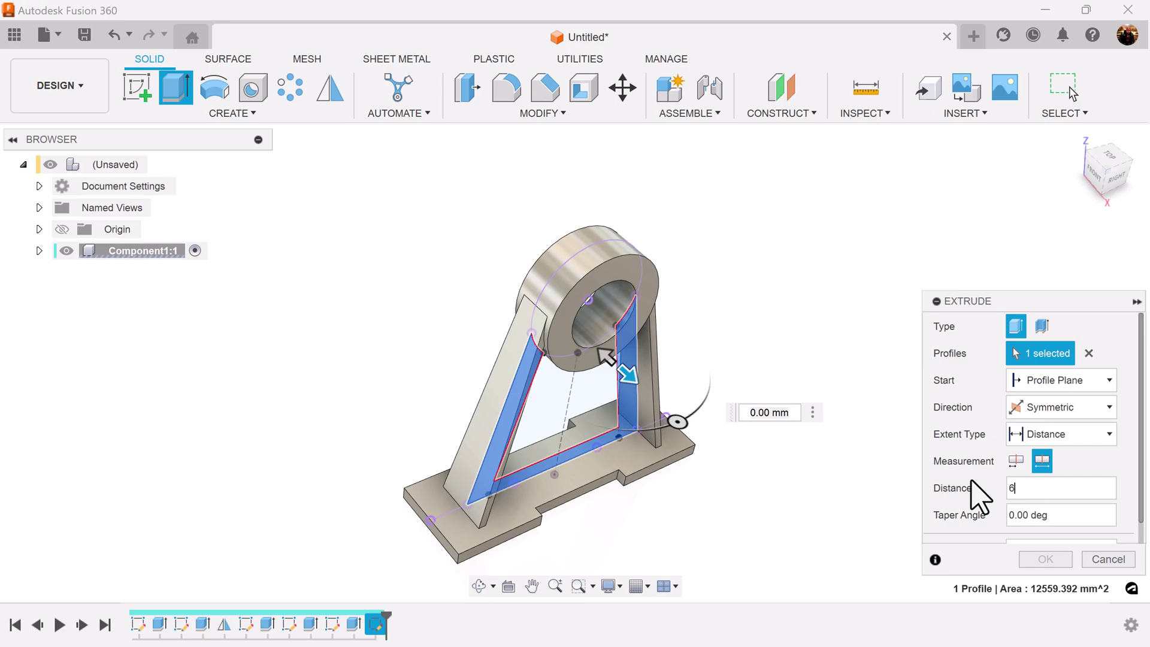
scroll(1123, 530, down, 1)
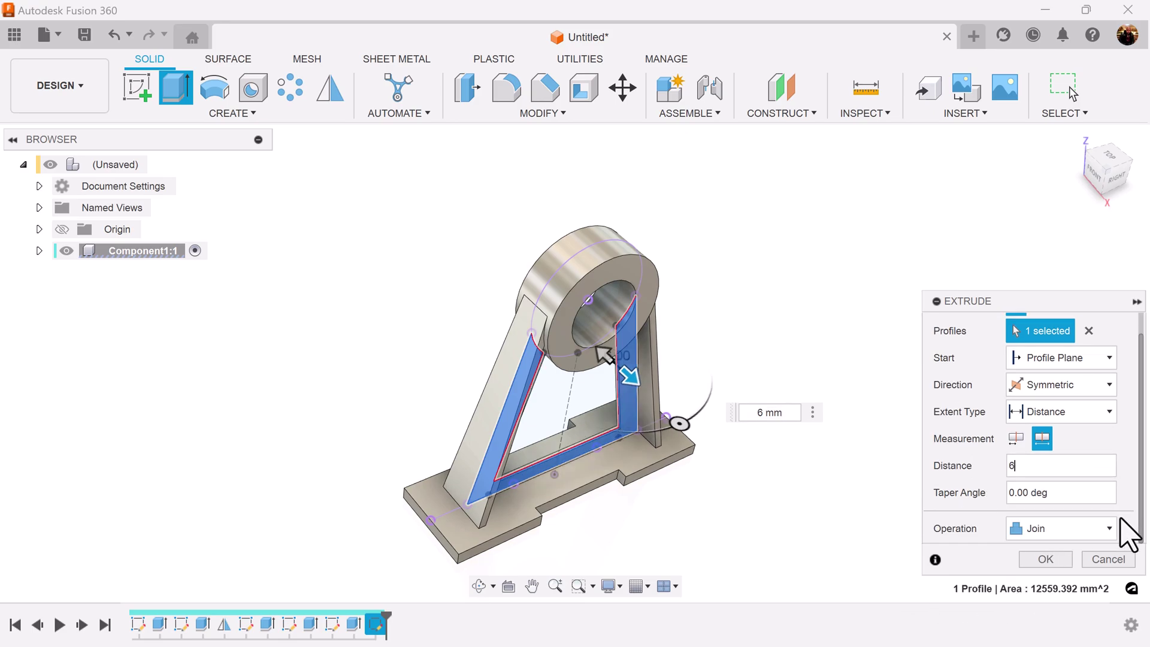
click(1045, 559)
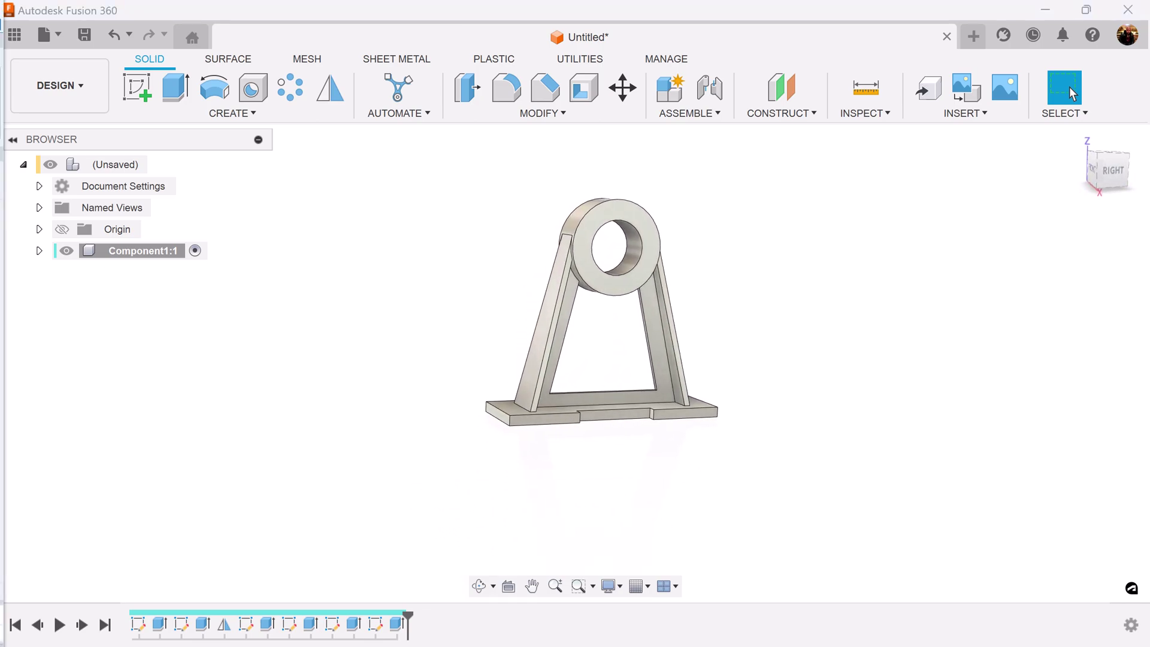
Fillet the two lower corner edges of the web opening with a 10 mm radius
click(506, 88)
scroll(725, 339, up, 10)
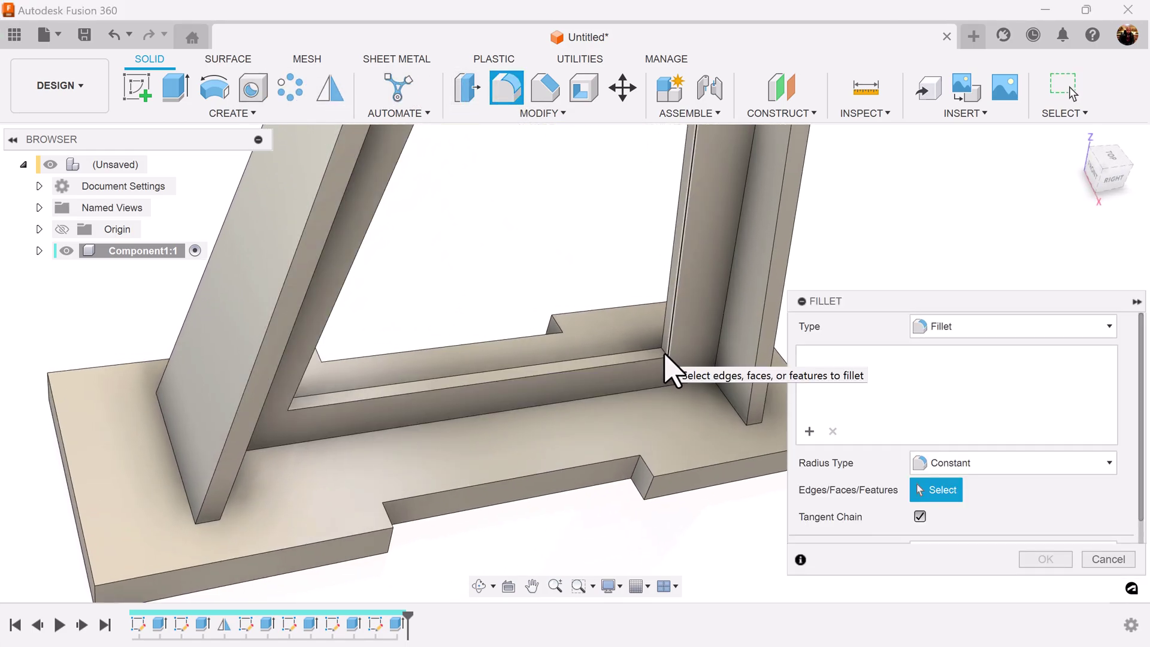
scroll(682, 380, up, 3)
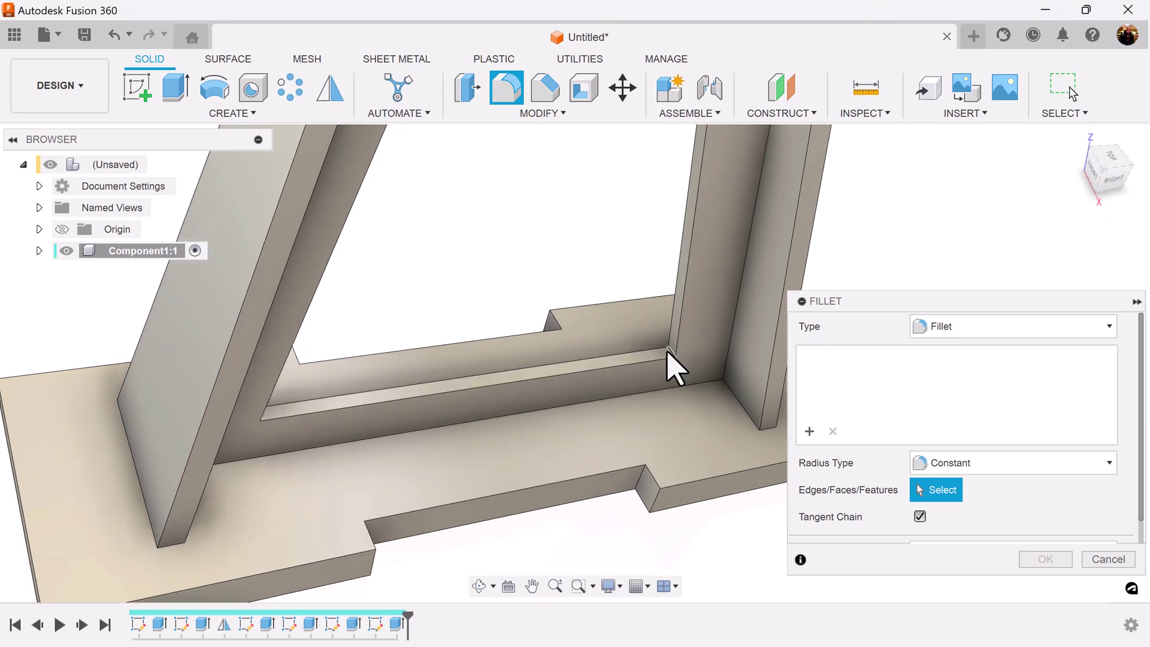
click(673, 367)
shift+middle_drag(672, 367, 309, 422)
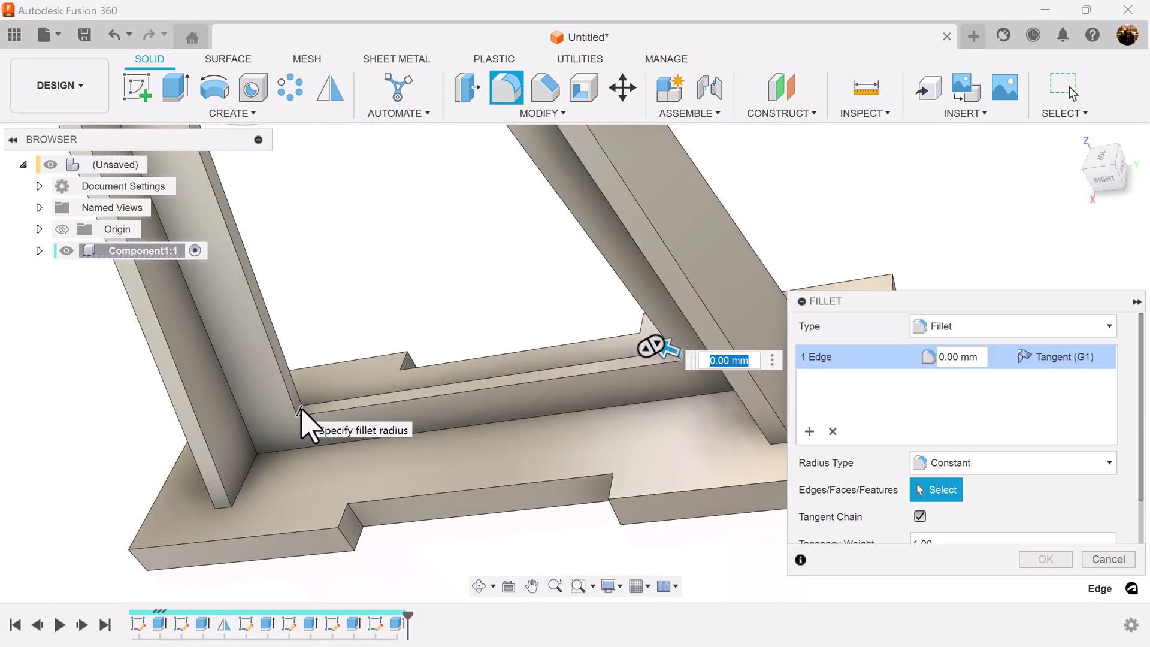
click(301, 412)
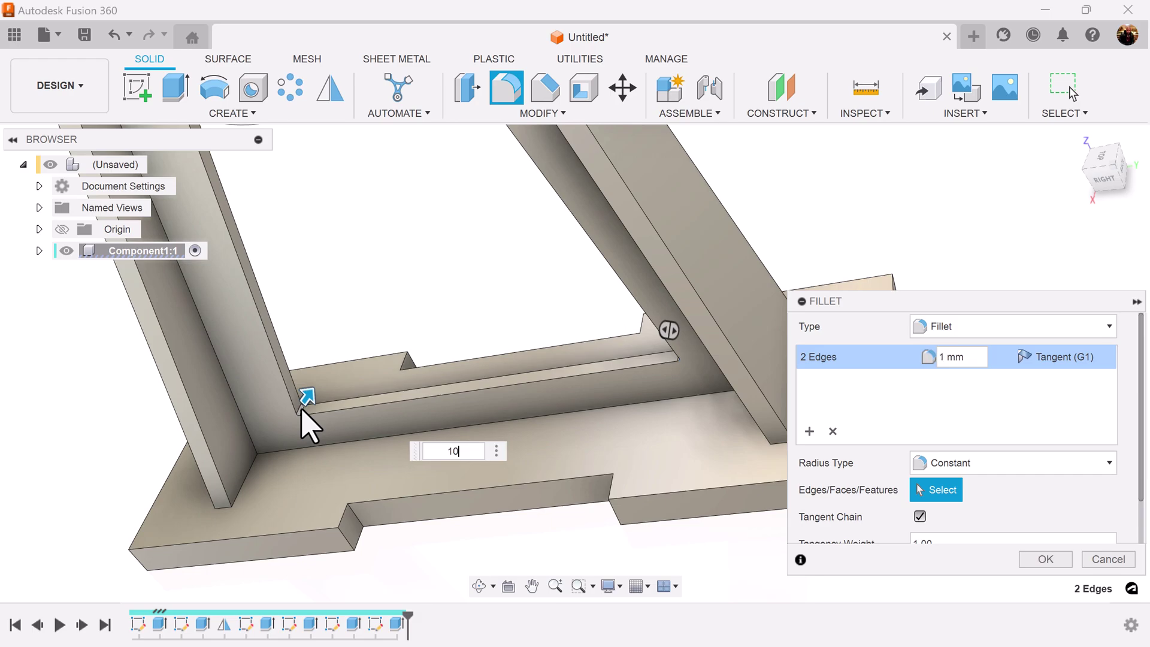
click(1044, 559)
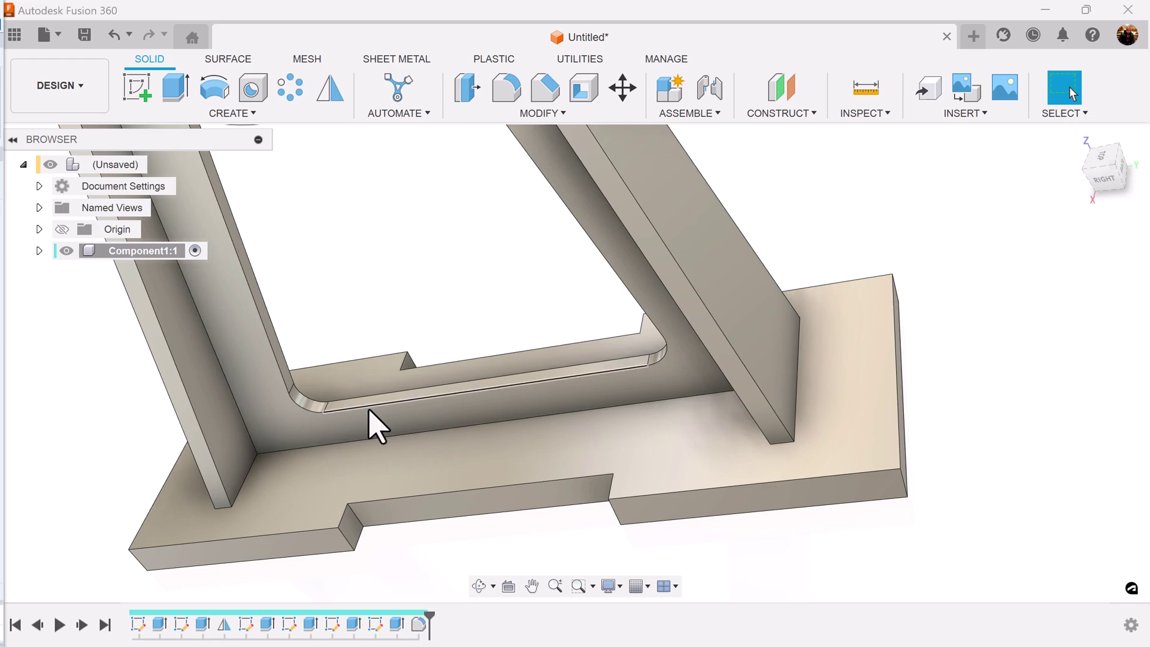
On the vertical centre plane, sketch a 12 mm line up from the plate's upper end corner and a horizontal line to the slanted leg
click(1104, 182)
click(1077, 137)
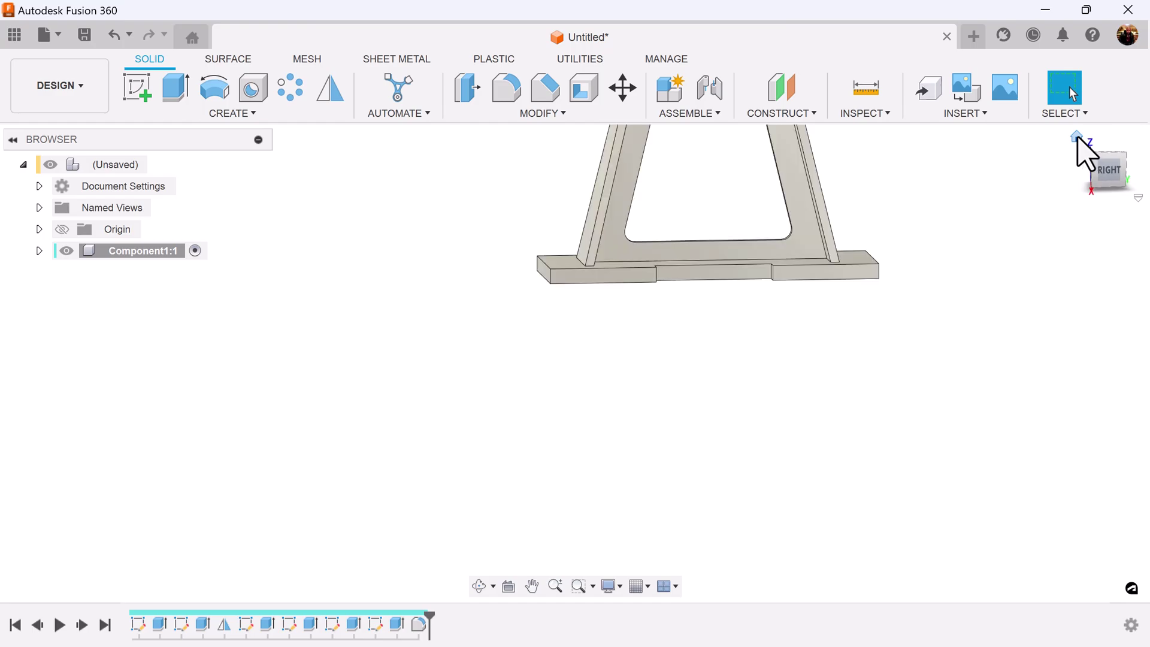
click(1119, 175)
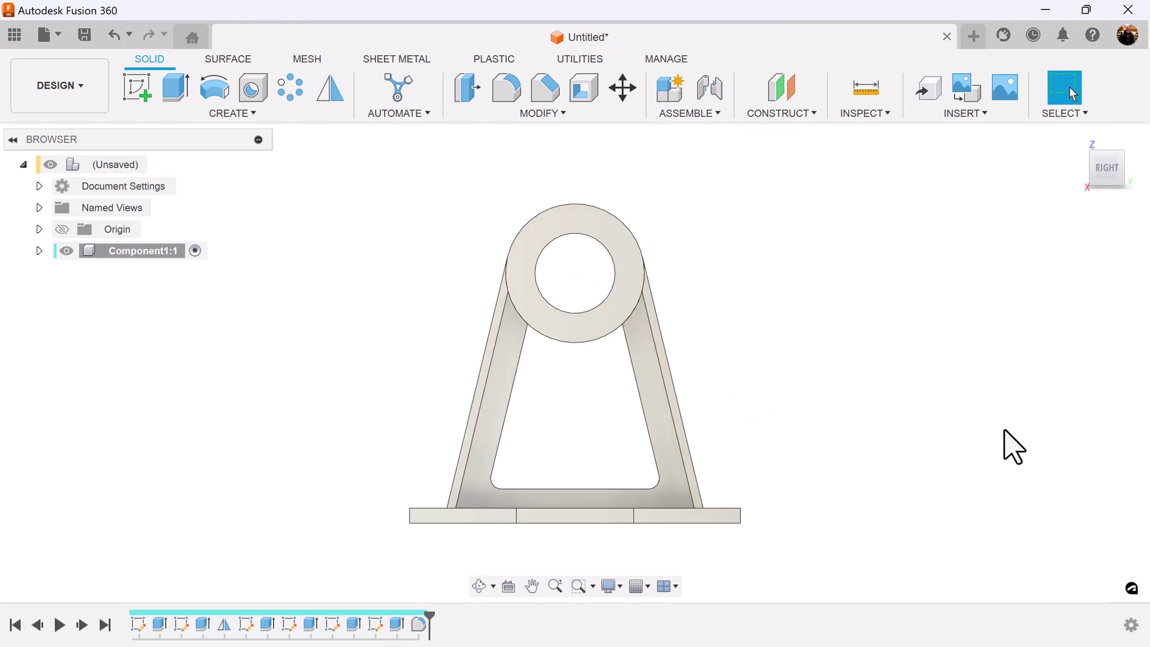
click(138, 88)
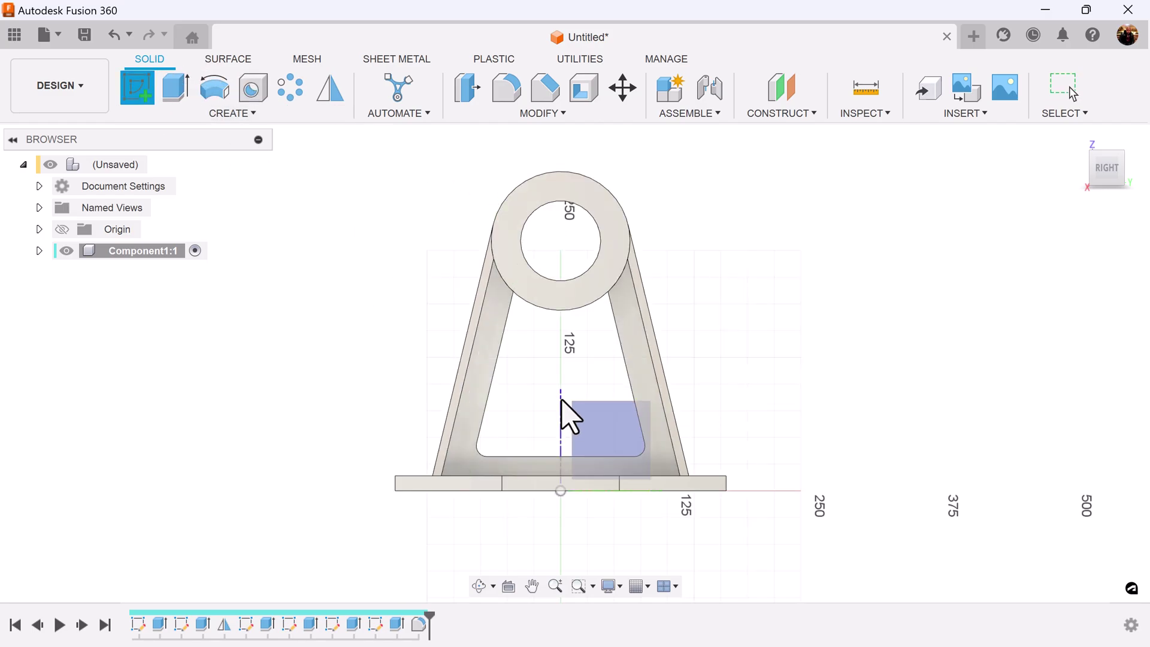
click(589, 422)
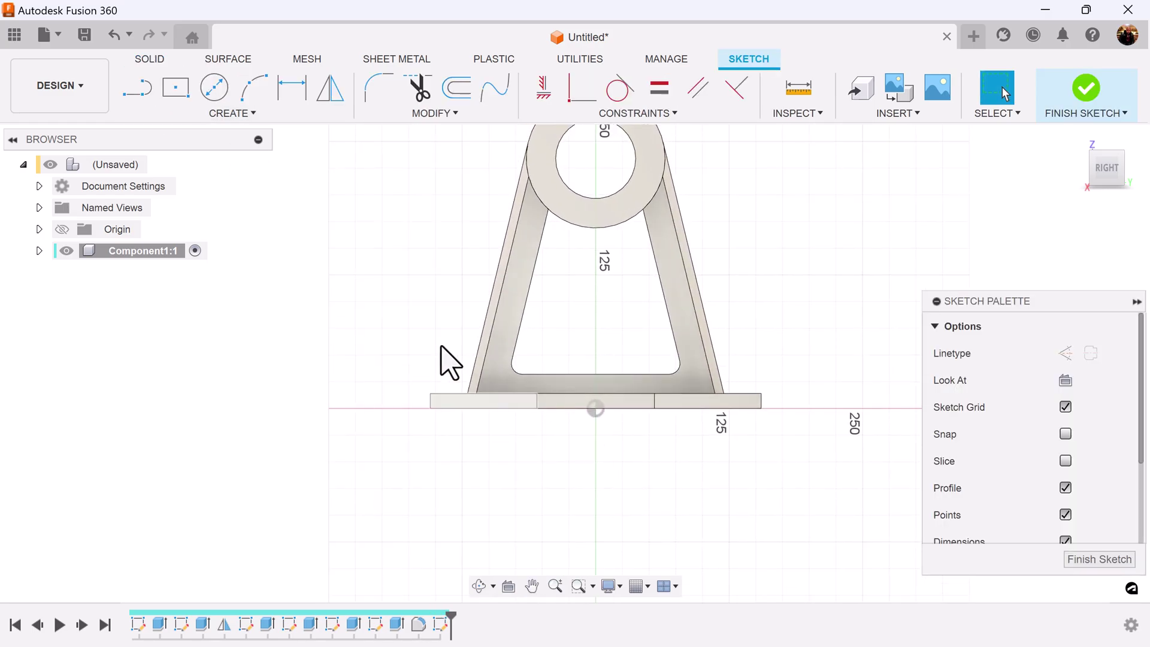
click(124, 91)
scroll(425, 440, up, 3)
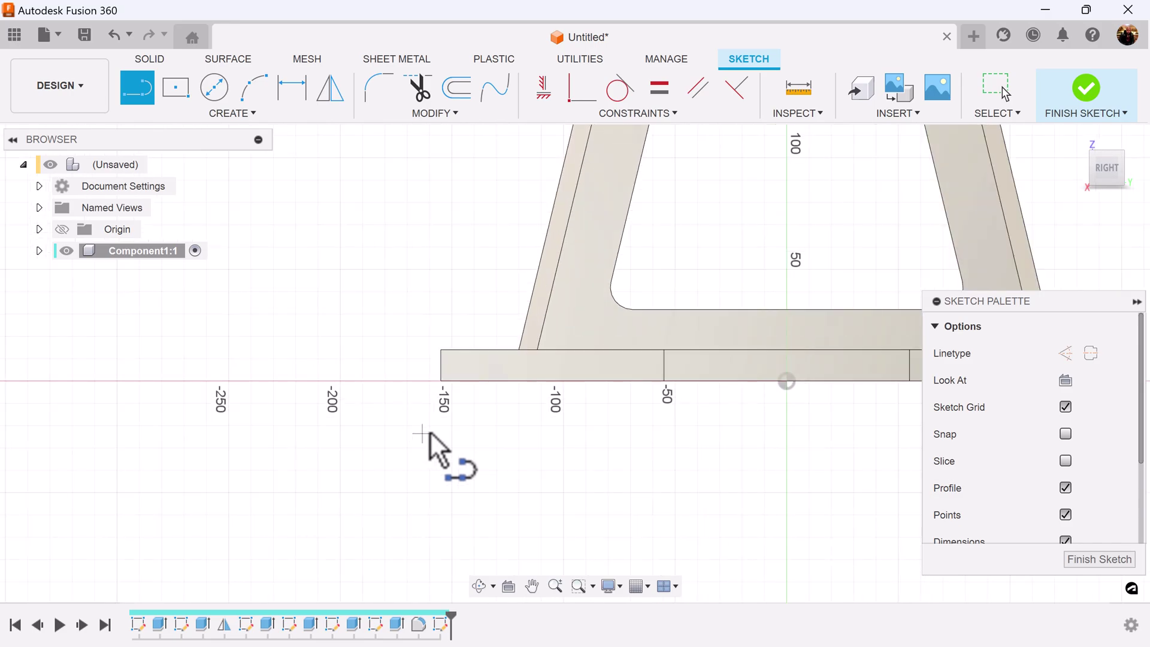
click(441, 349)
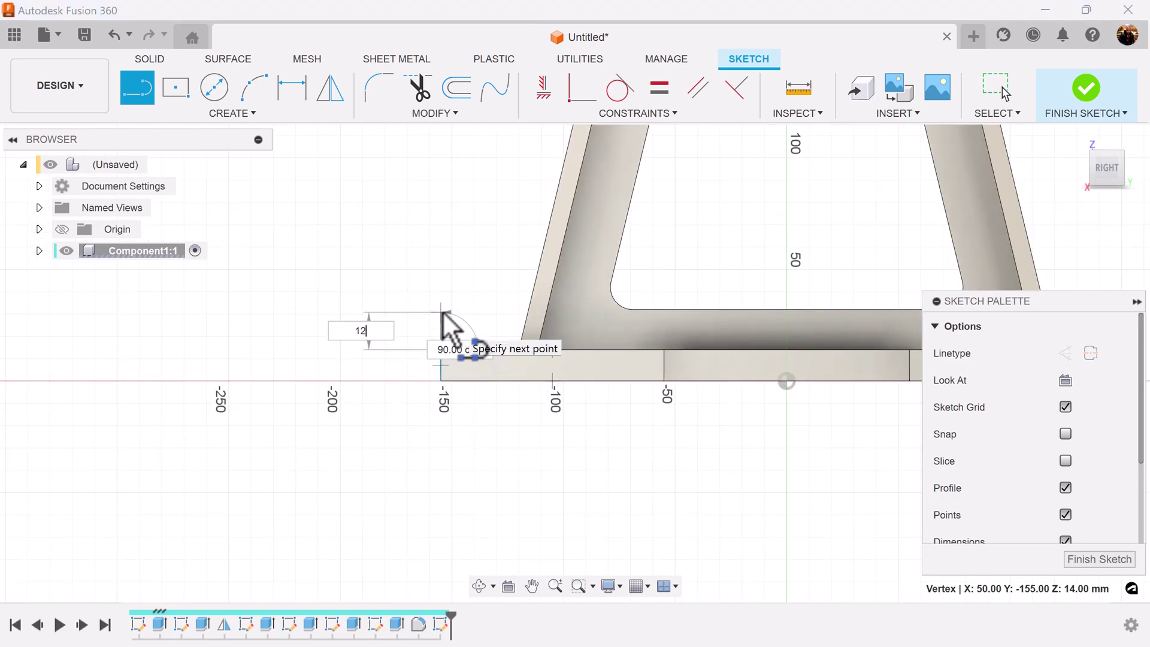
text(12)
key(Return)
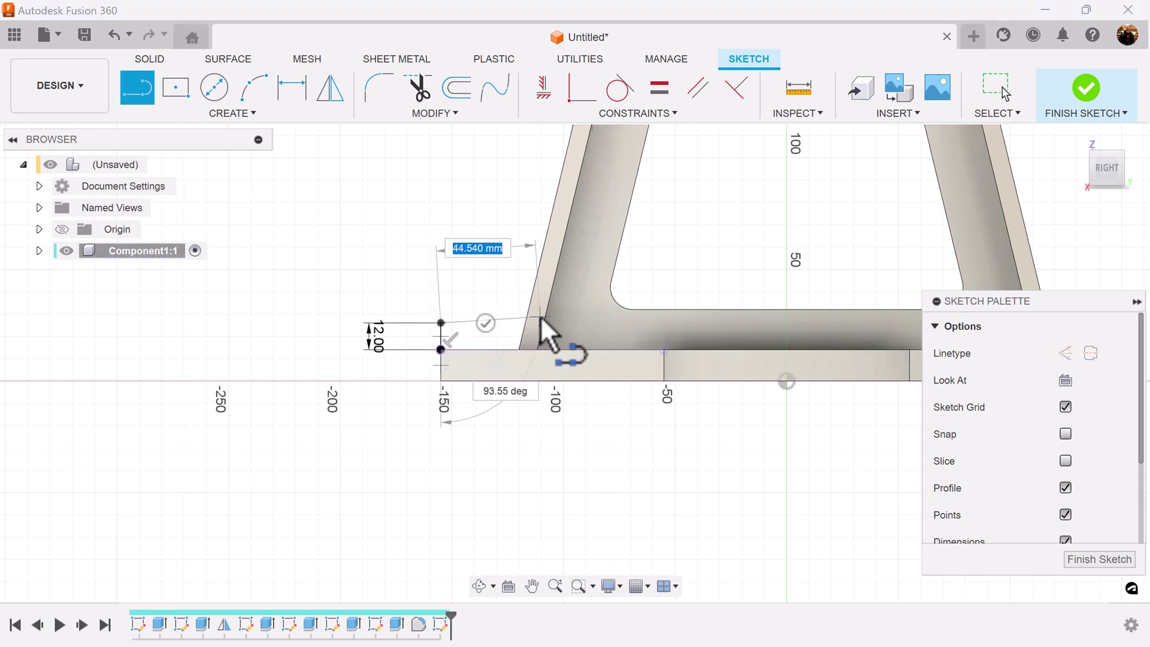
double_click(525, 322)
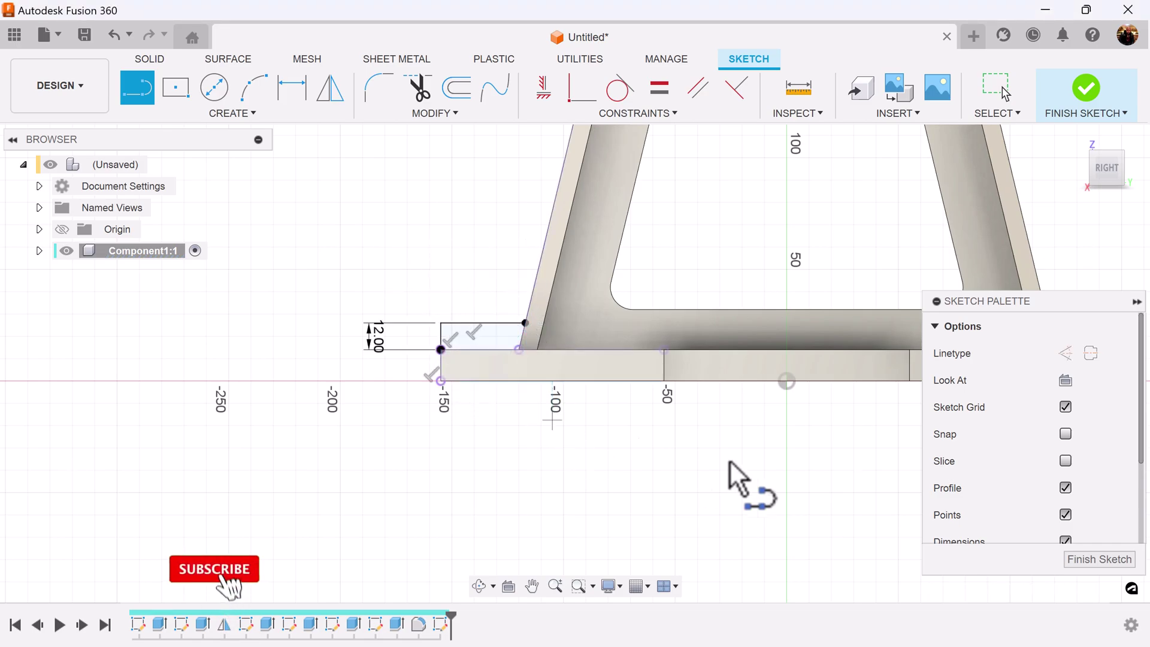
click(1078, 559)
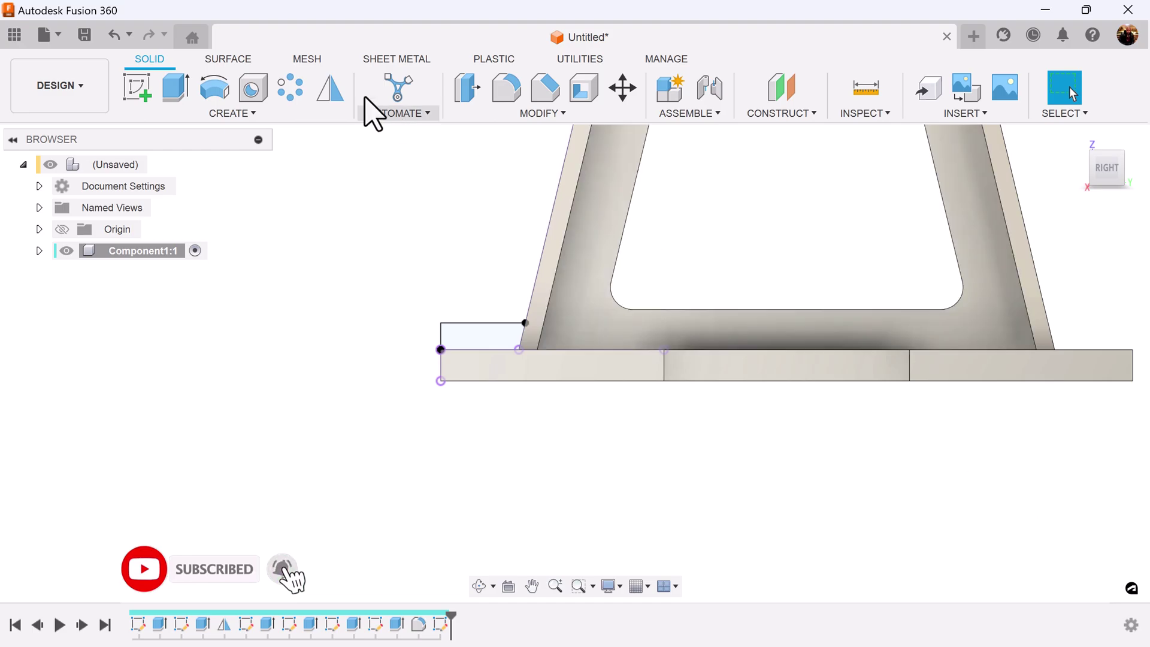
Extrude the small profile between the plate's end and the leg symmetrically to a whole length of 36 mm
click(176, 90)
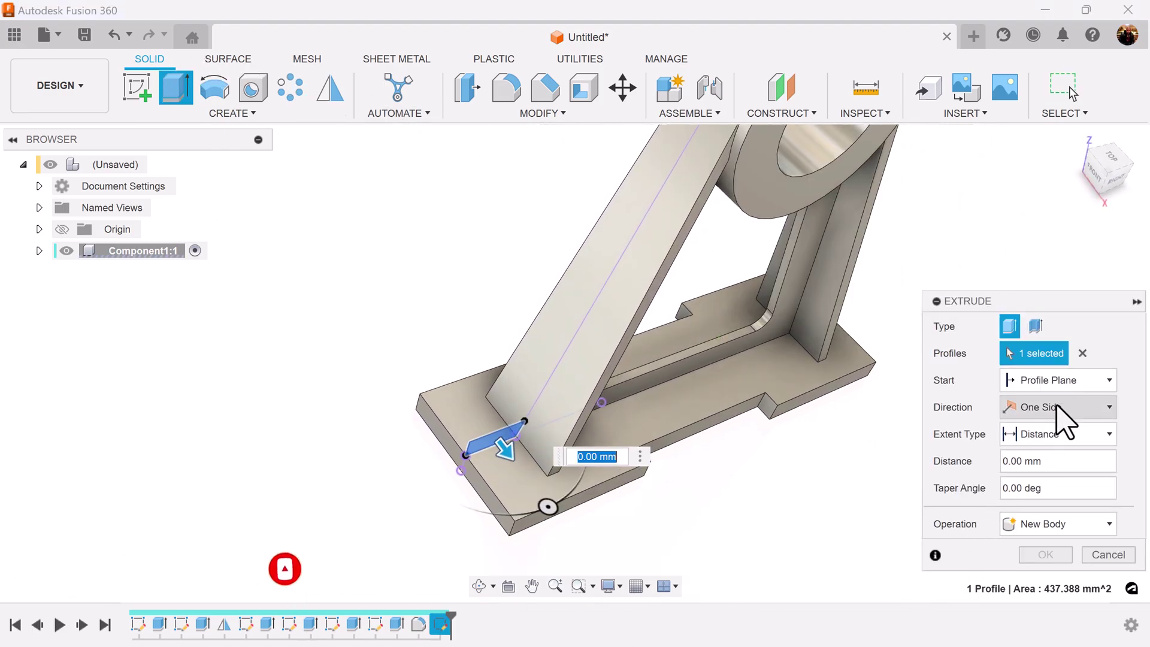
click(1063, 406)
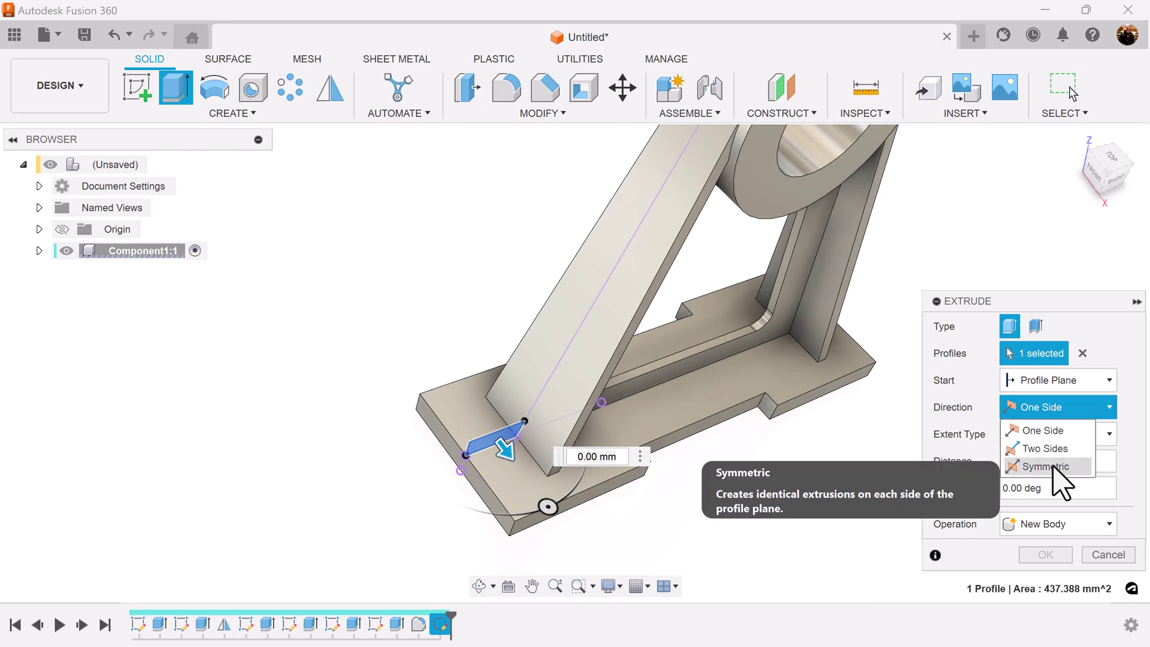
click(1053, 466)
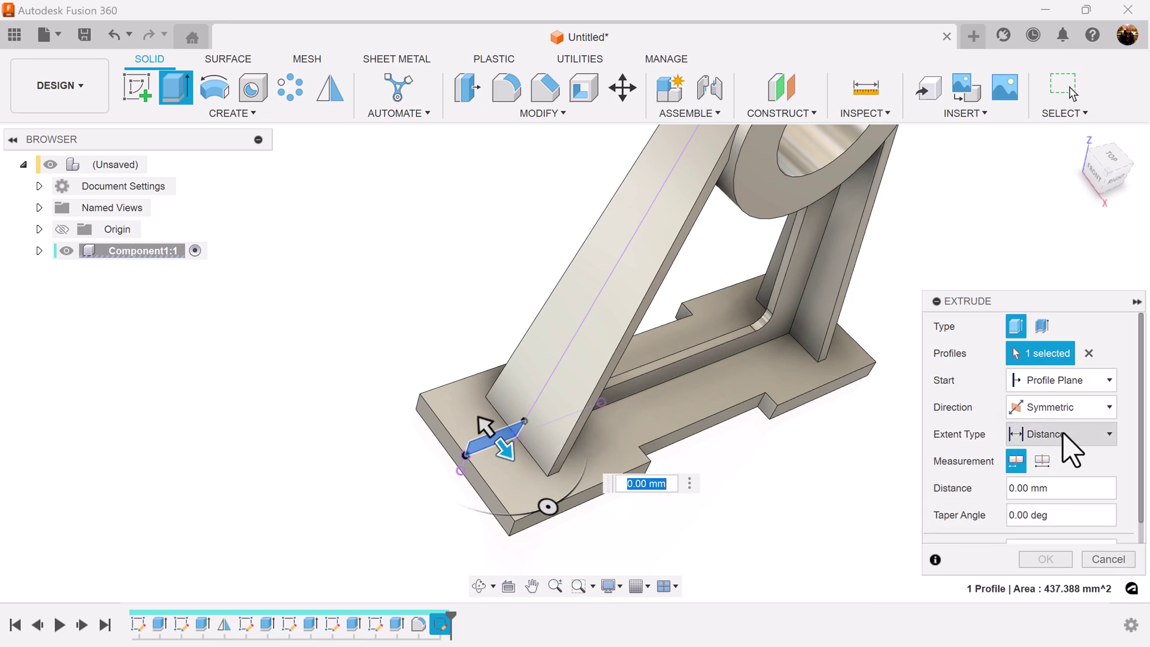
click(1042, 462)
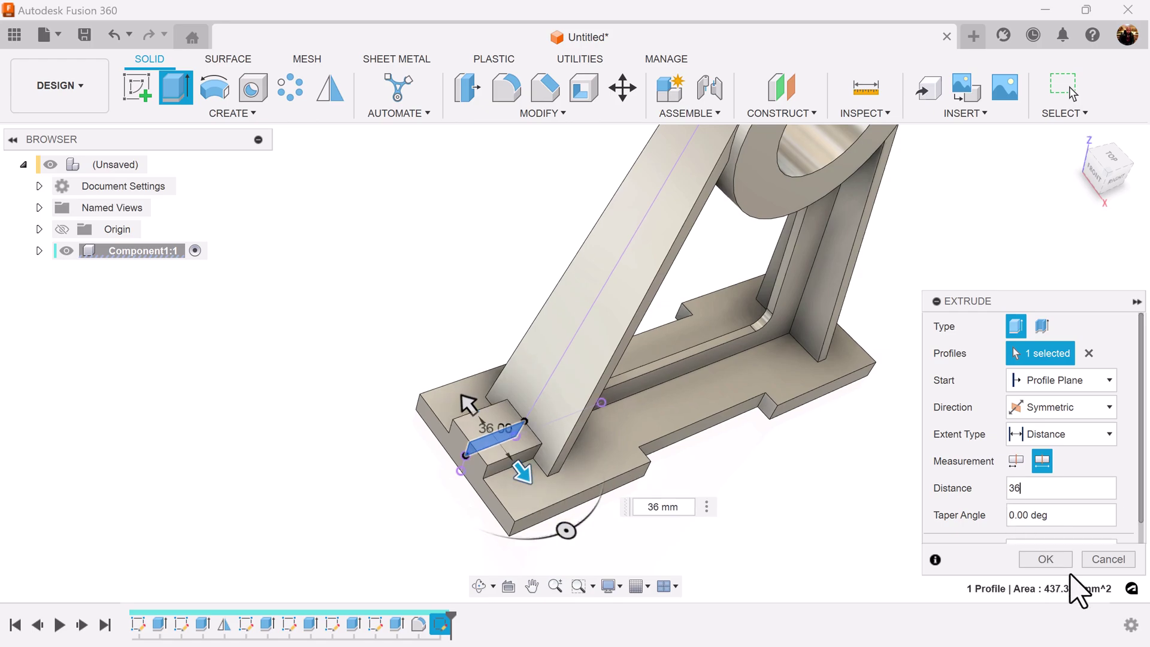
click(1043, 559)
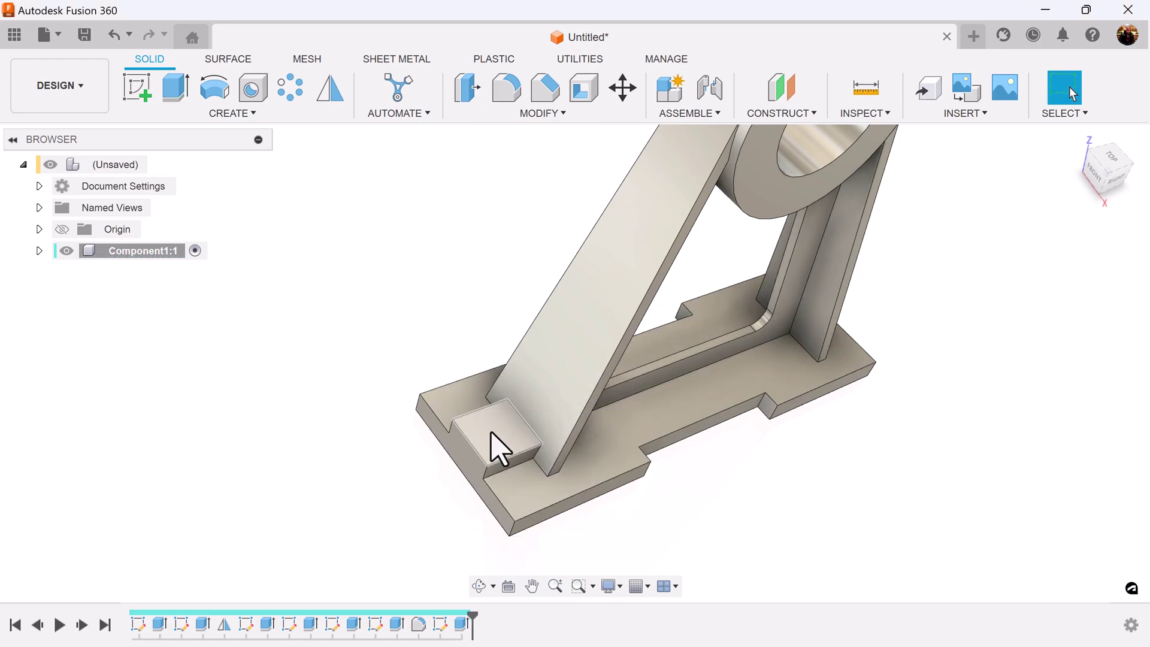
click(513, 99)
click(950, 328)
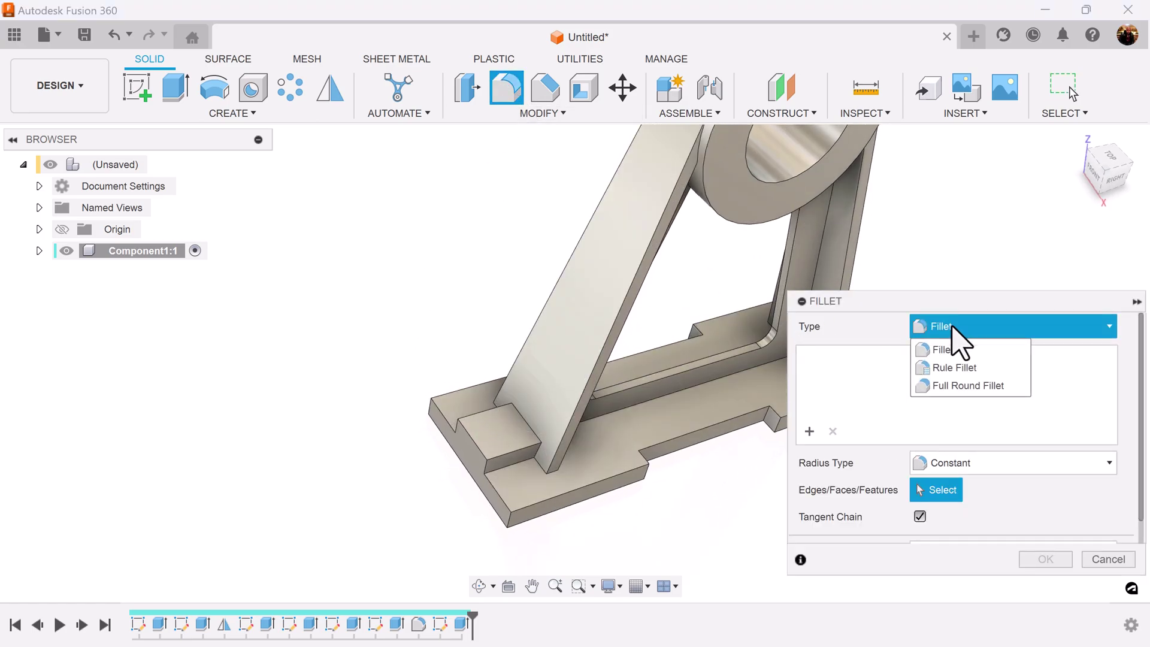
click(946, 385)
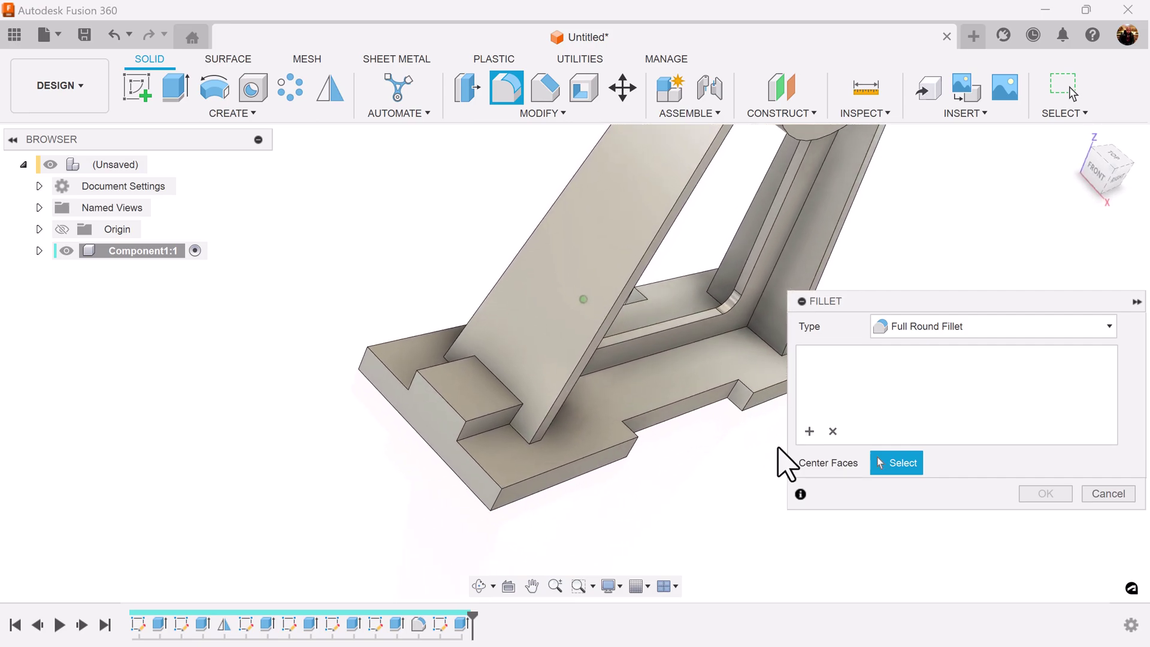
shift+middle_drag(777, 449, 1148, 525)
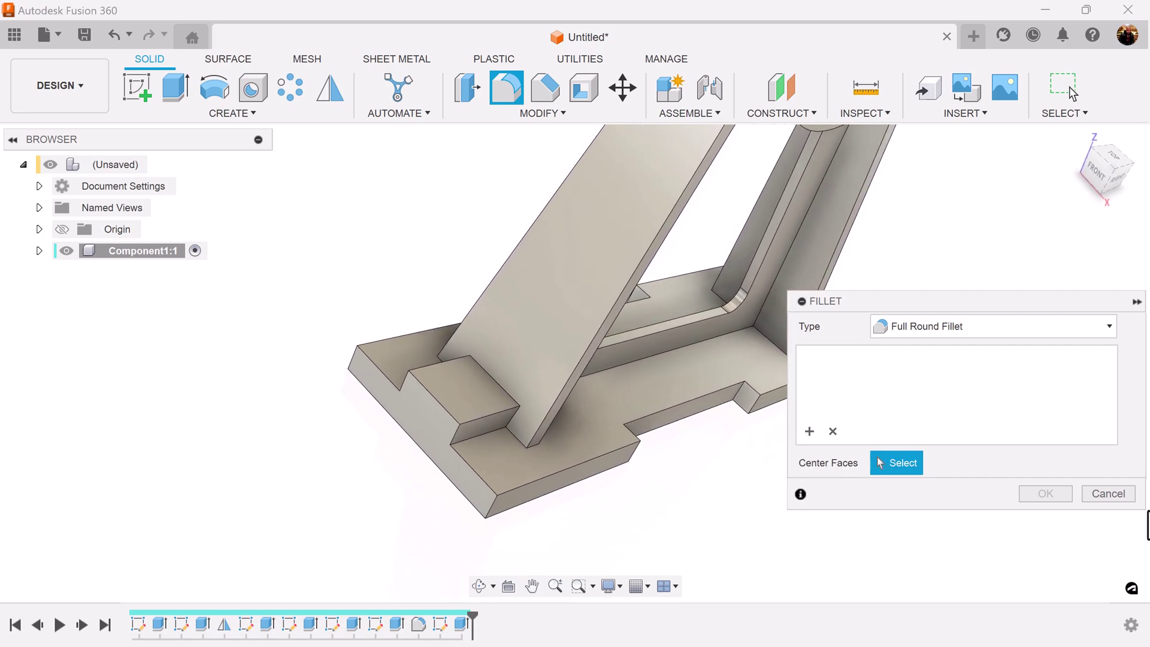
click(1109, 492)
Edit the 36 mm block's extrusion so that its operation is New Body
shift+middle_drag(383, 431, 429, 403)
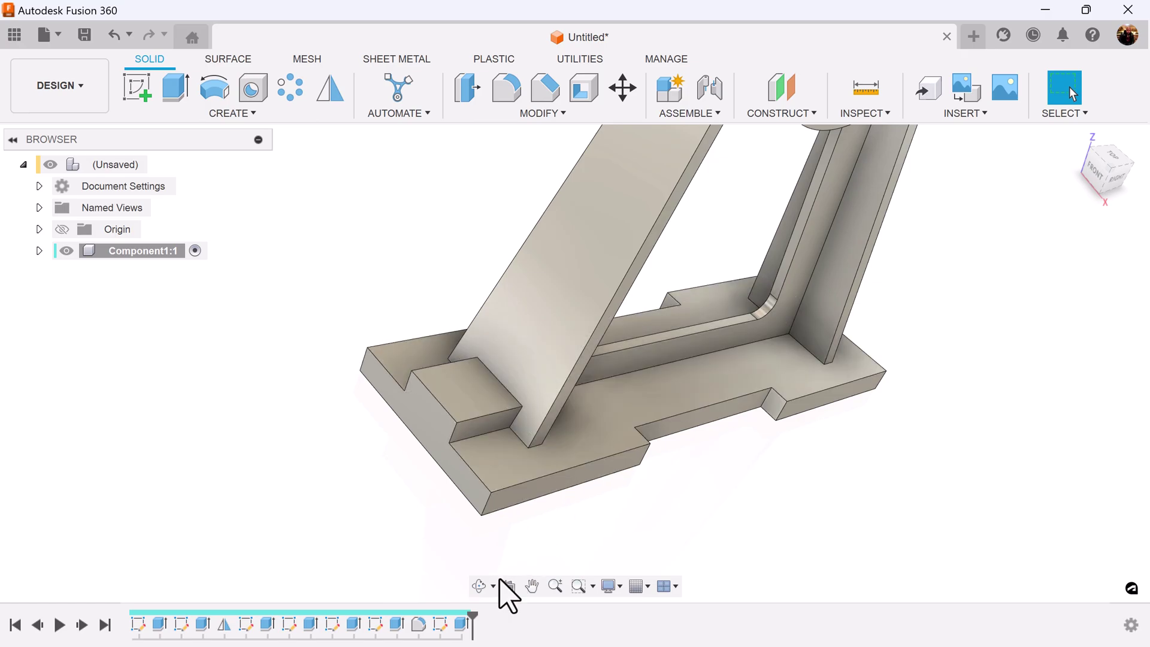
right_click(462, 623)
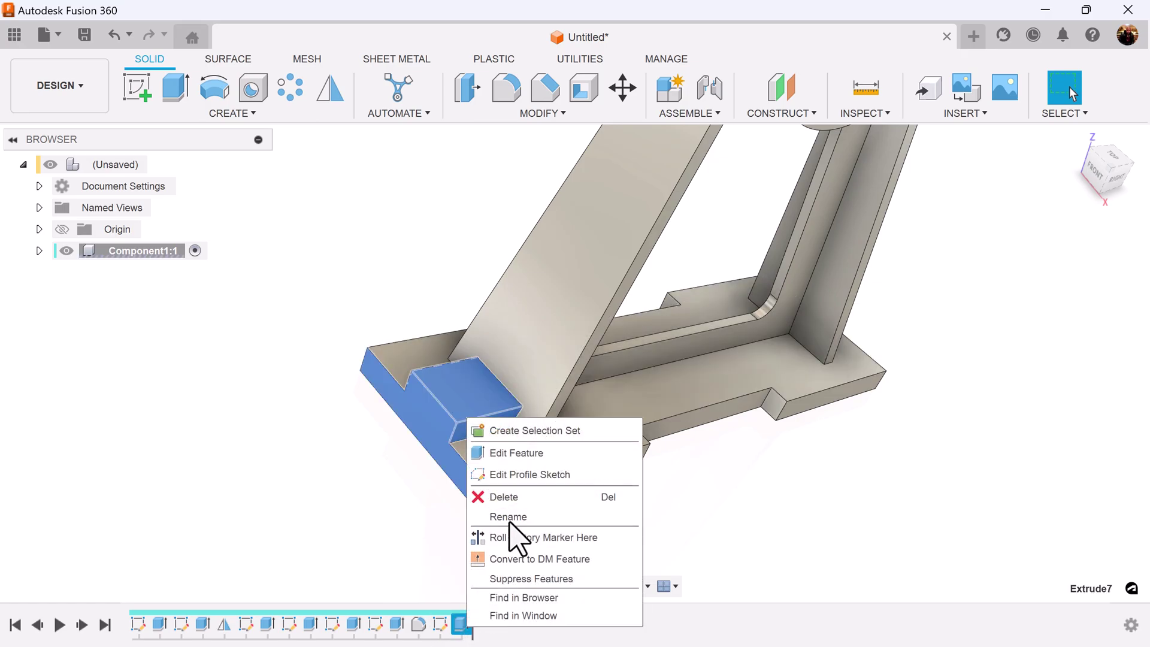
click(531, 454)
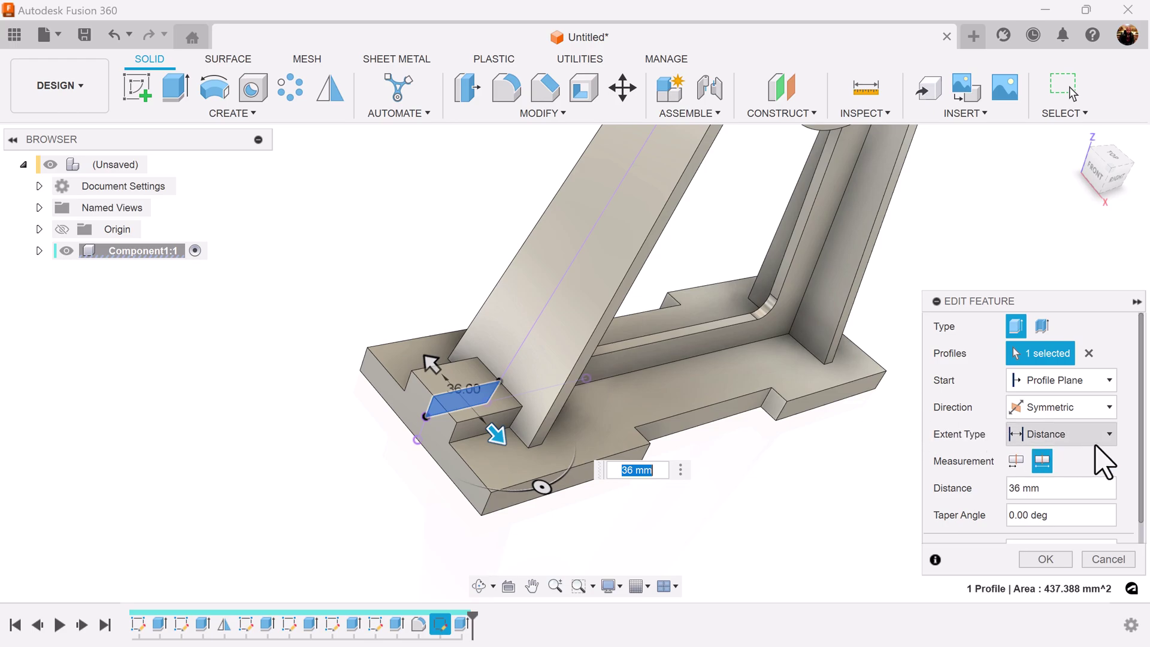
scroll(1138, 491, down, 1)
click(1072, 529)
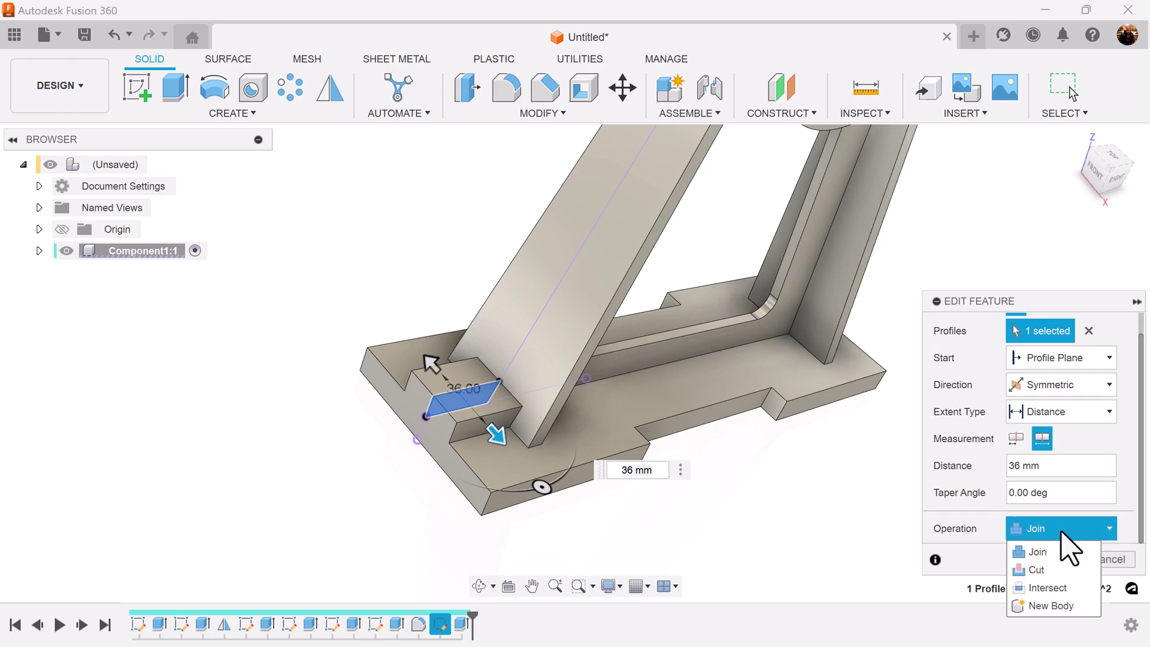
click(1059, 606)
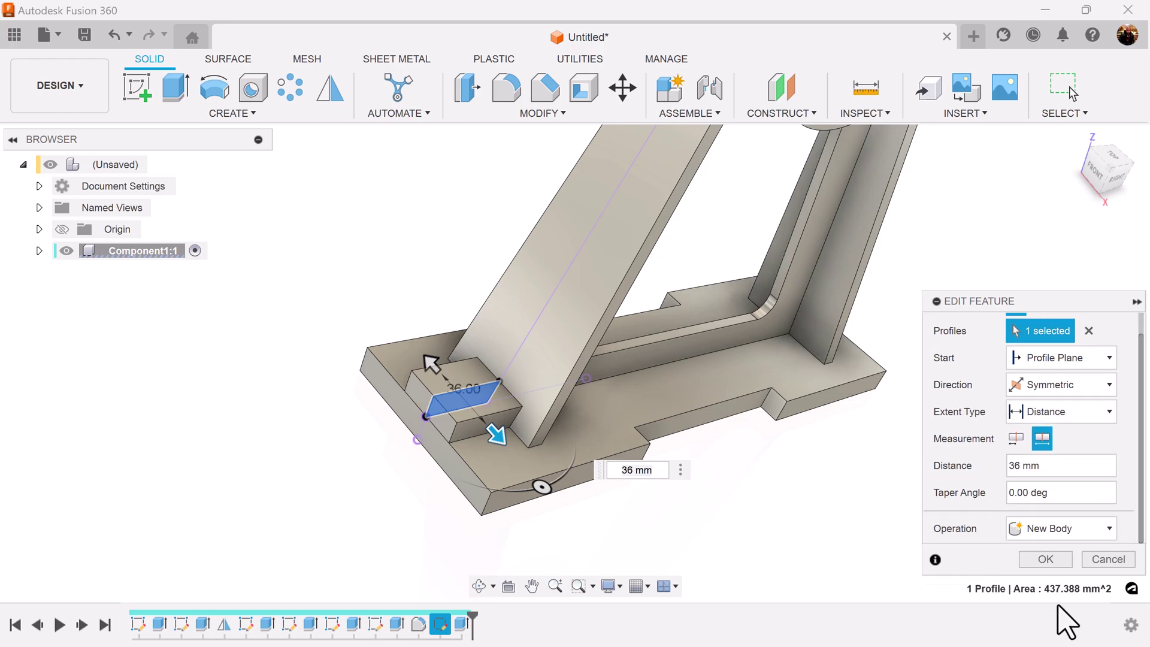
click(1059, 559)
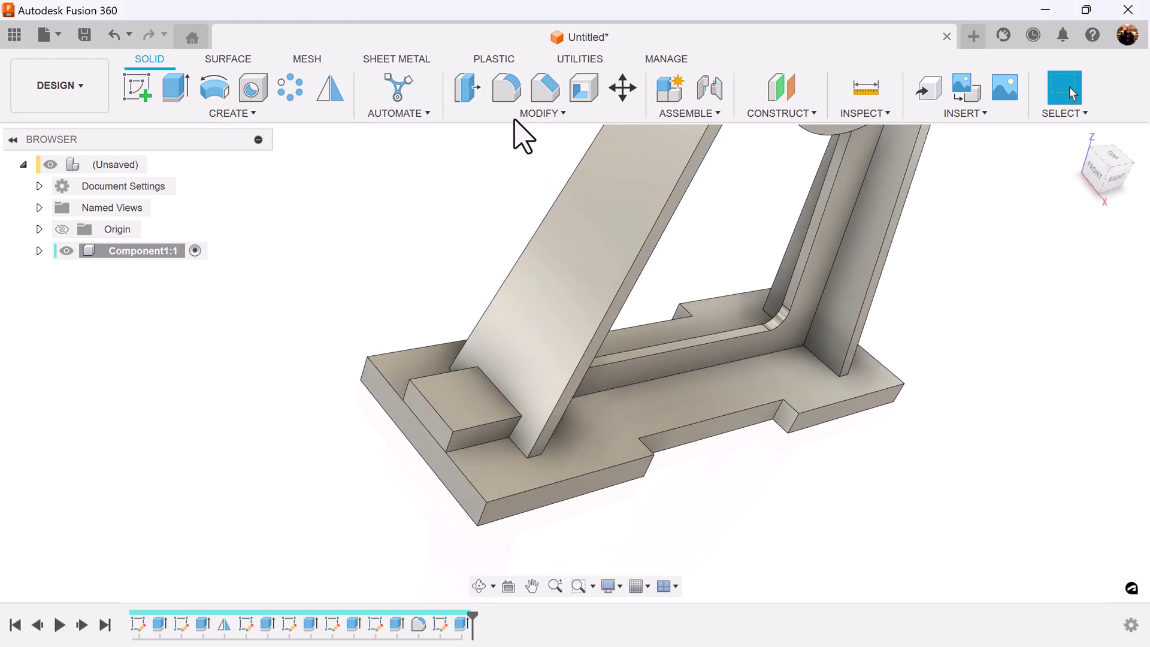
Start a fillet of the Full Round type for the outer end of the small block
click(506, 93)
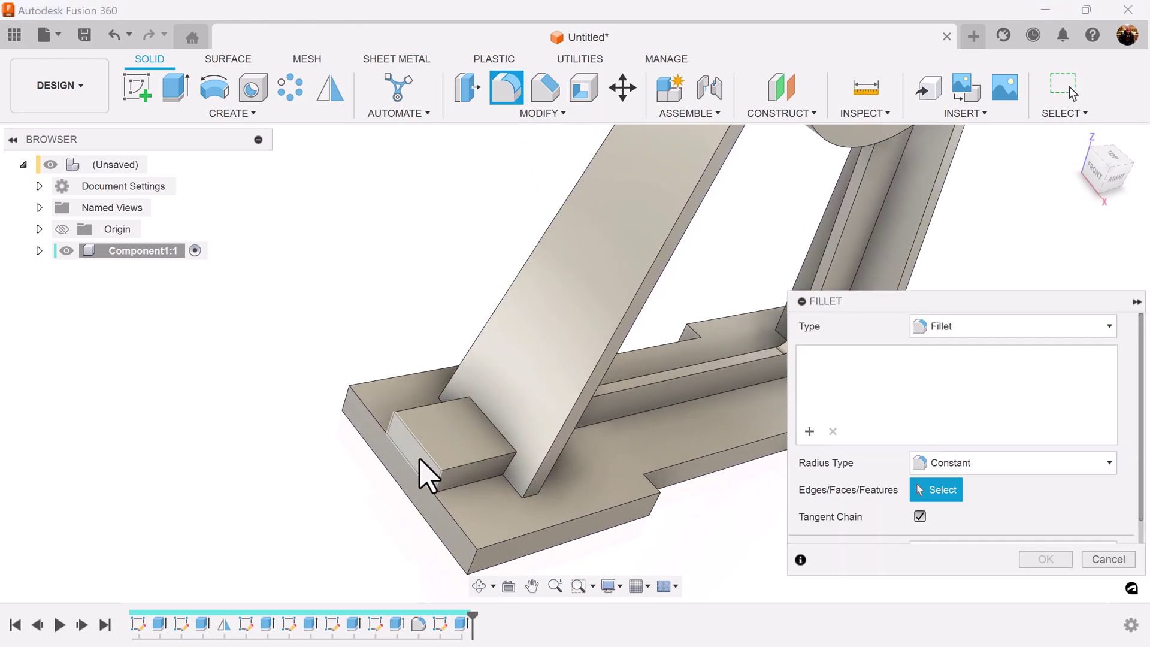
click(1006, 328)
click(976, 386)
shift+middle_drag(656, 572, 380, 567)
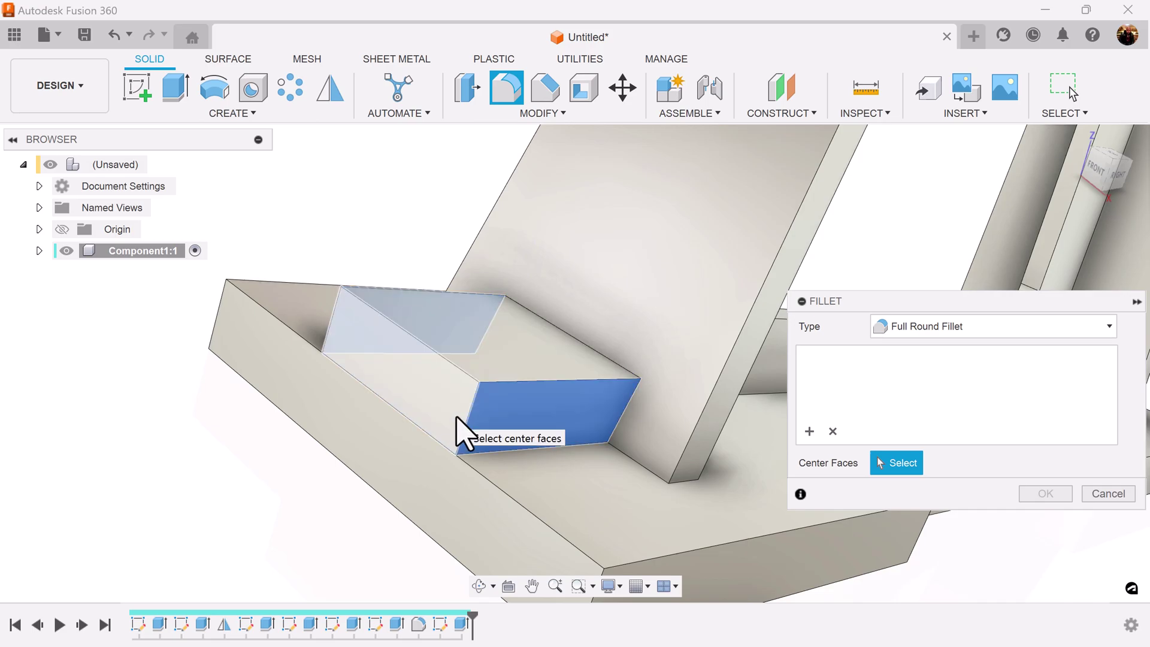
Try rounding the block's outer end face between its vertical sides and between its top and bottom, clearing the selection each time
click(456, 419)
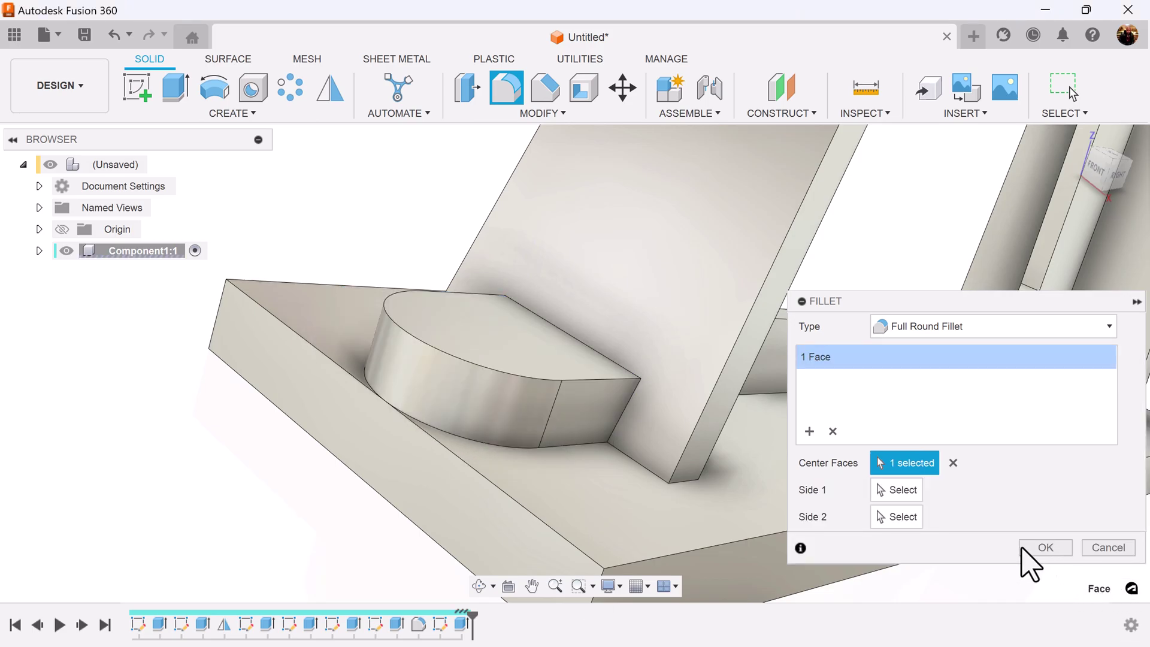
click(952, 462)
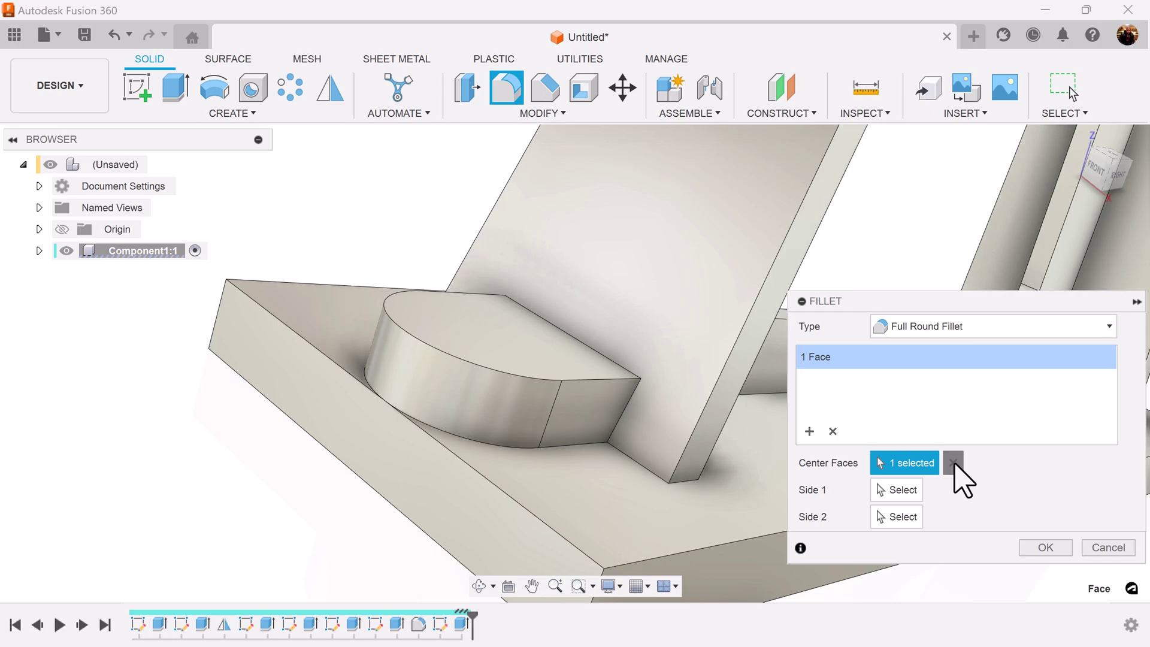
click(953, 462)
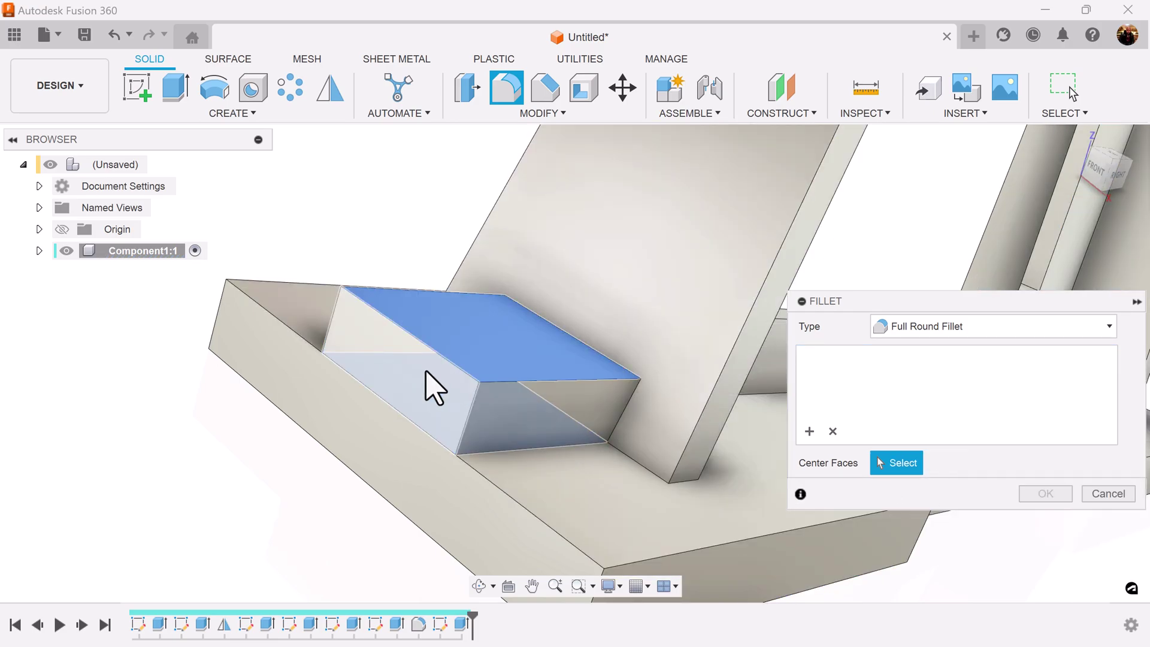
click(395, 370)
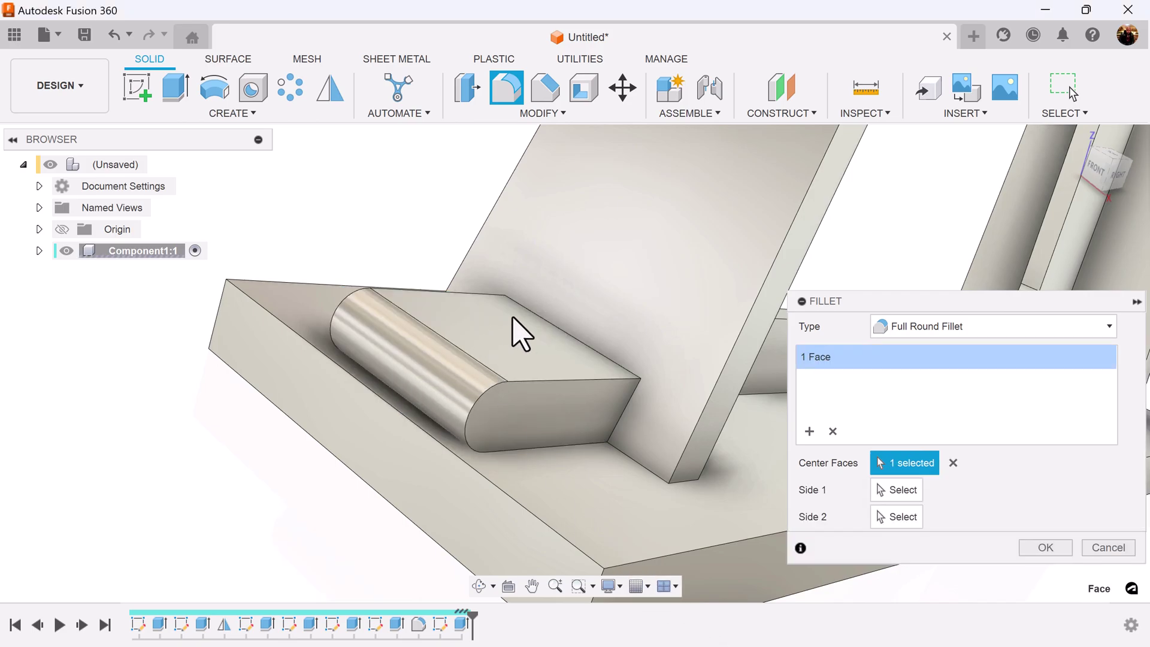
click(953, 463)
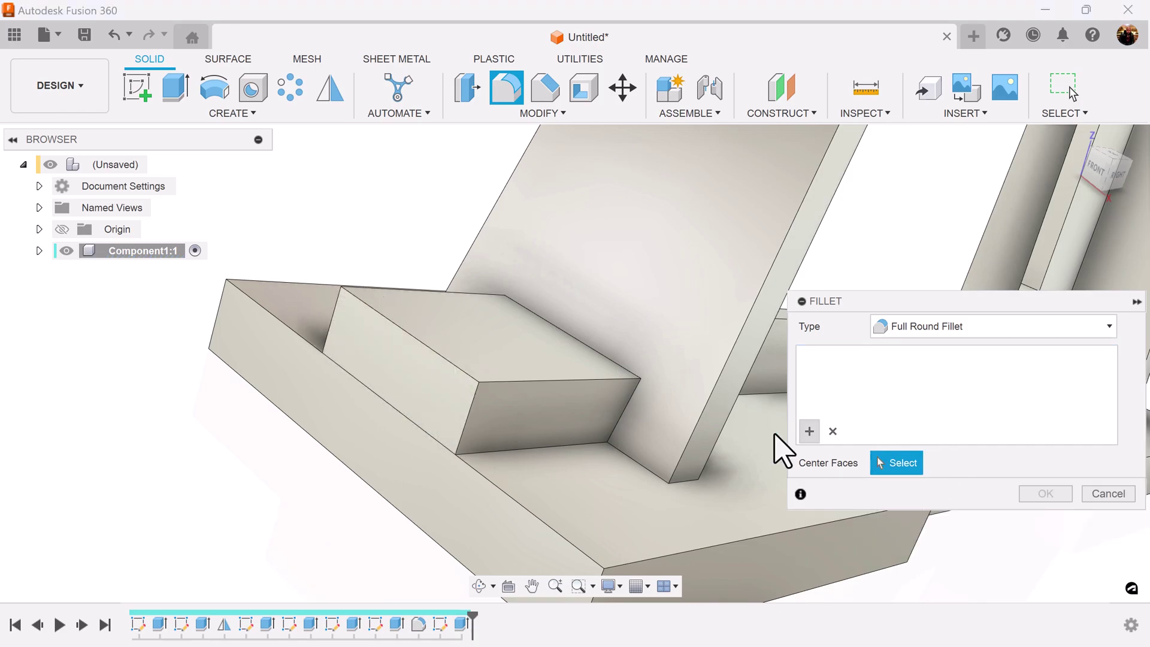
Apply the full round fillet to the small block's outer end face
click(454, 425)
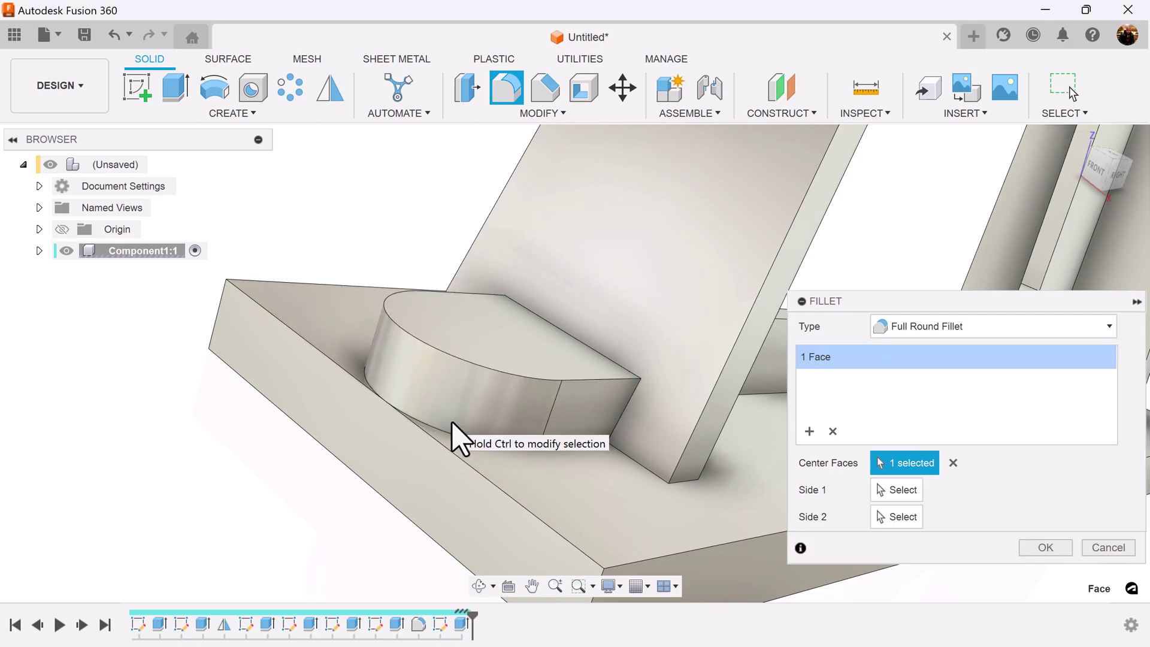
click(1045, 547)
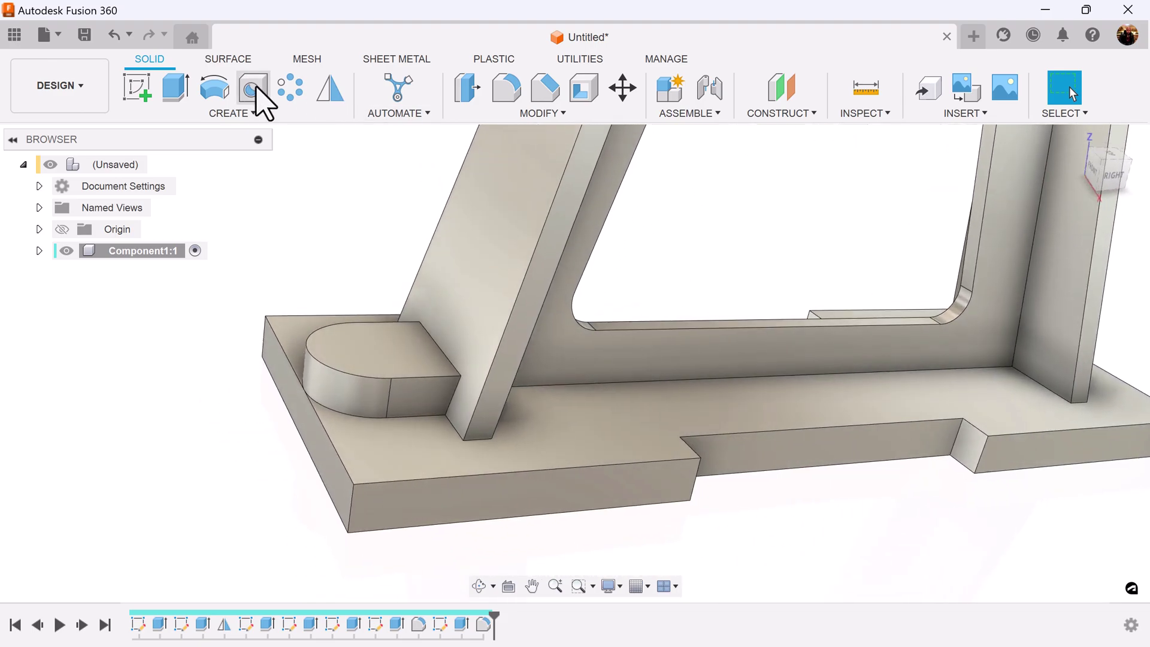
Start a hole on the small block's top face and place it at the centre of the rounded end
click(252, 90)
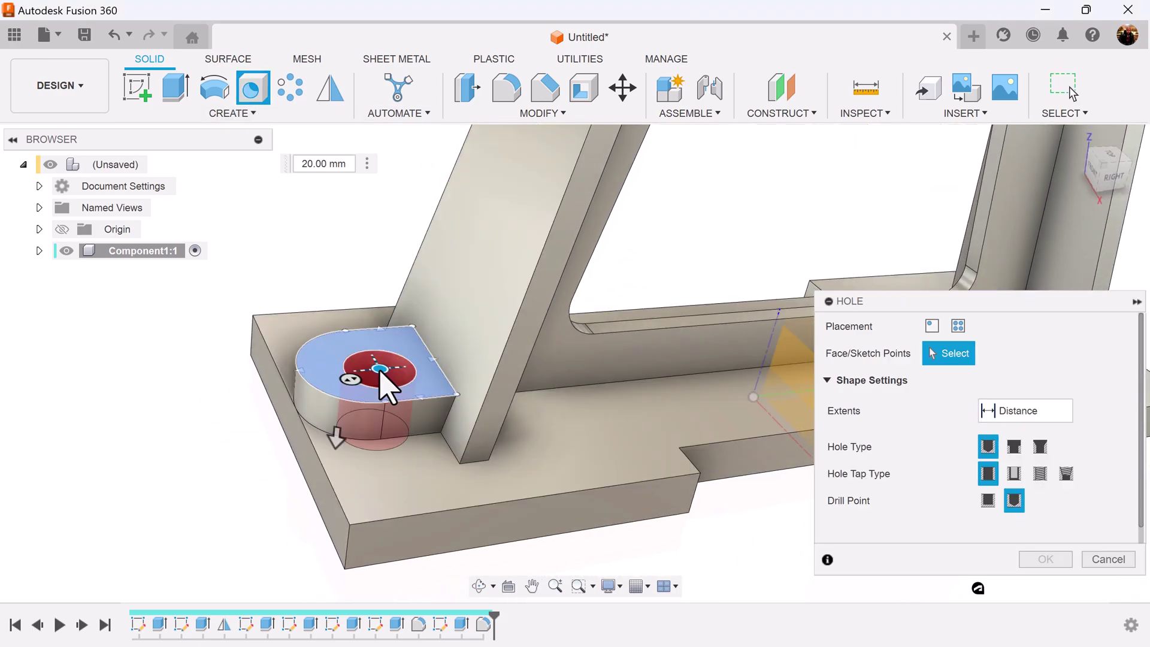
click(376, 368)
mouse_move(373, 367)
mouse_down()
mouse_move(350, 355)
mouse_move(367, 359)
mouse_move(358, 367)
mouse_up()
mouse_move(358, 367)
shift+middle_down()
mouse_move(513, 501)
mouse_move(603, 505)
mouse_move(442, 380)
mouse_move(372, 371)
shift+middle_up()
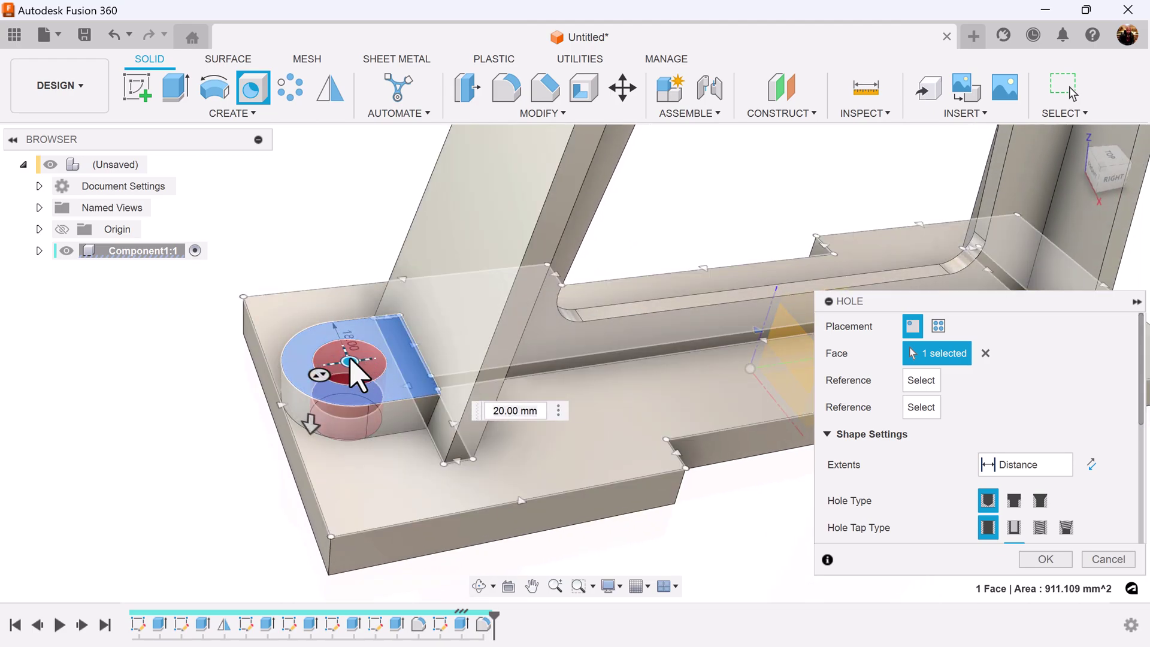
shift+middle_drag(371, 360, 595, 482)
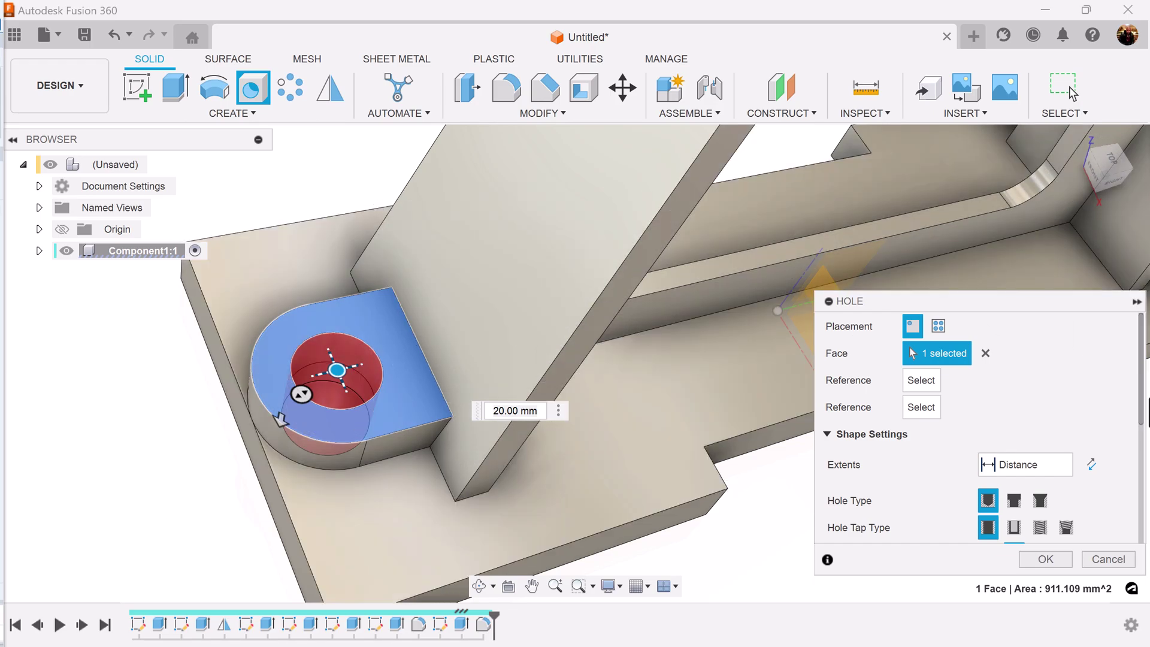
Set the hole's extents to All and its diameter to 14 mm, and create it
drag(1111, 303, 1107, 151)
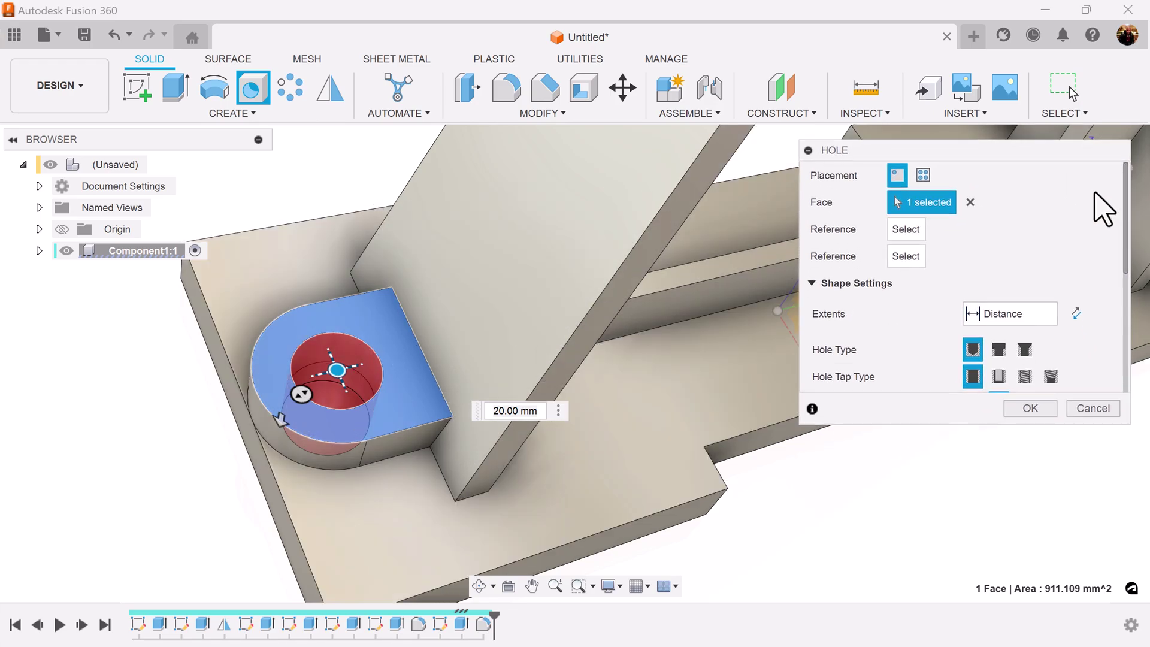
drag(1121, 423, 1117, 579)
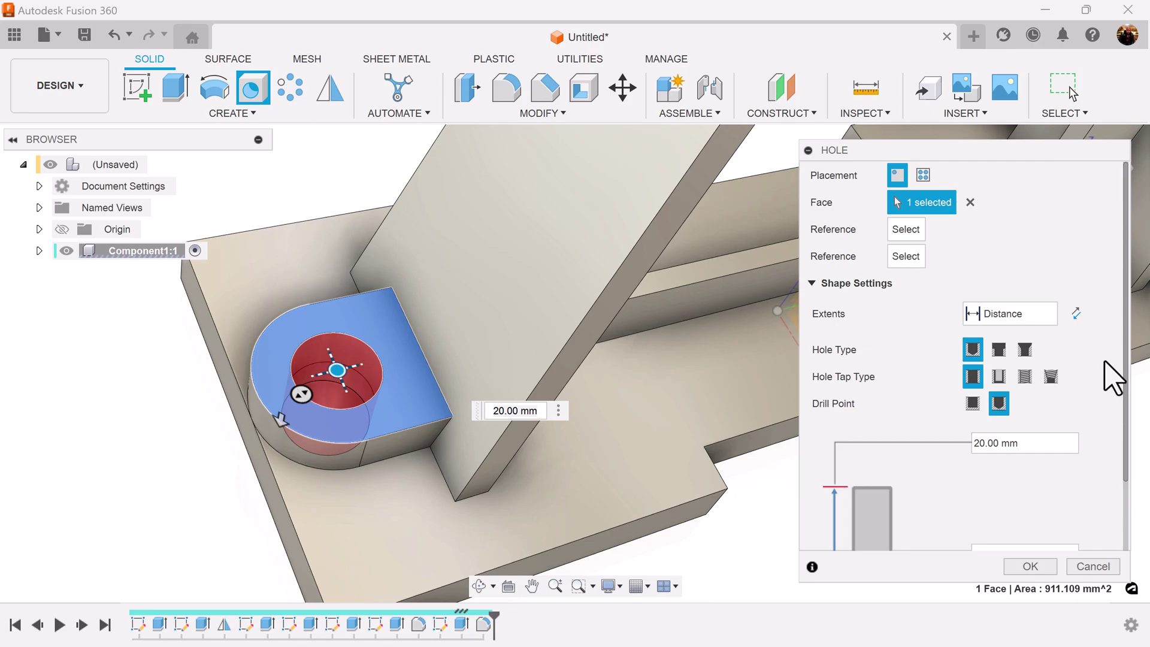
click(1048, 315)
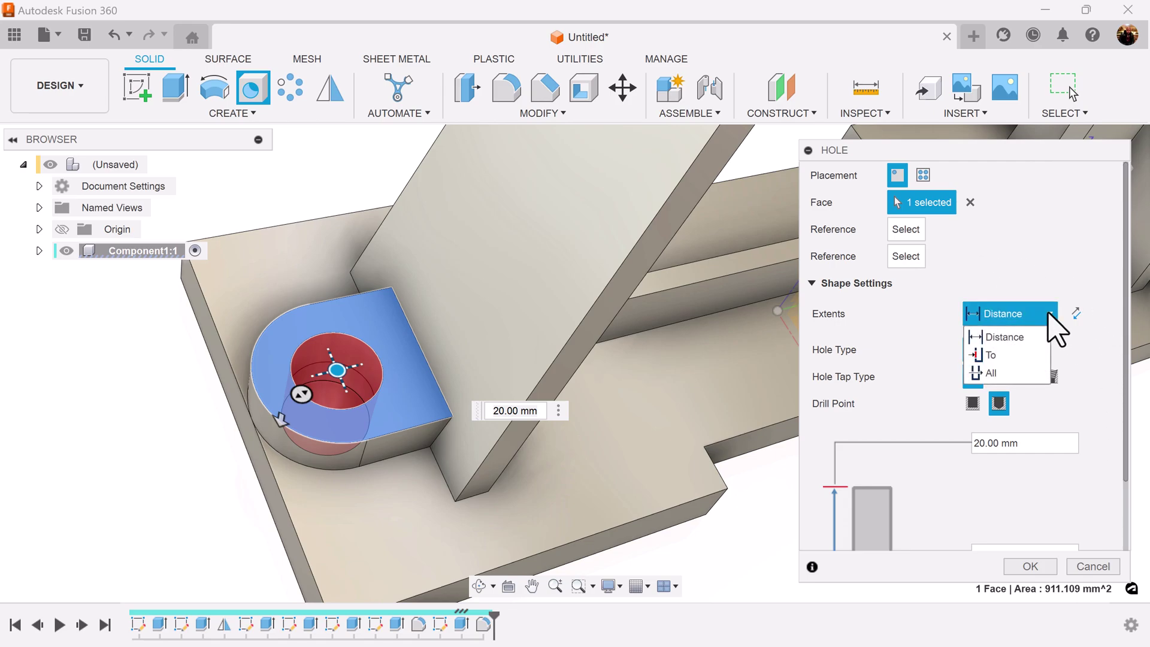
click(1035, 377)
drag(1126, 352, 1119, 448)
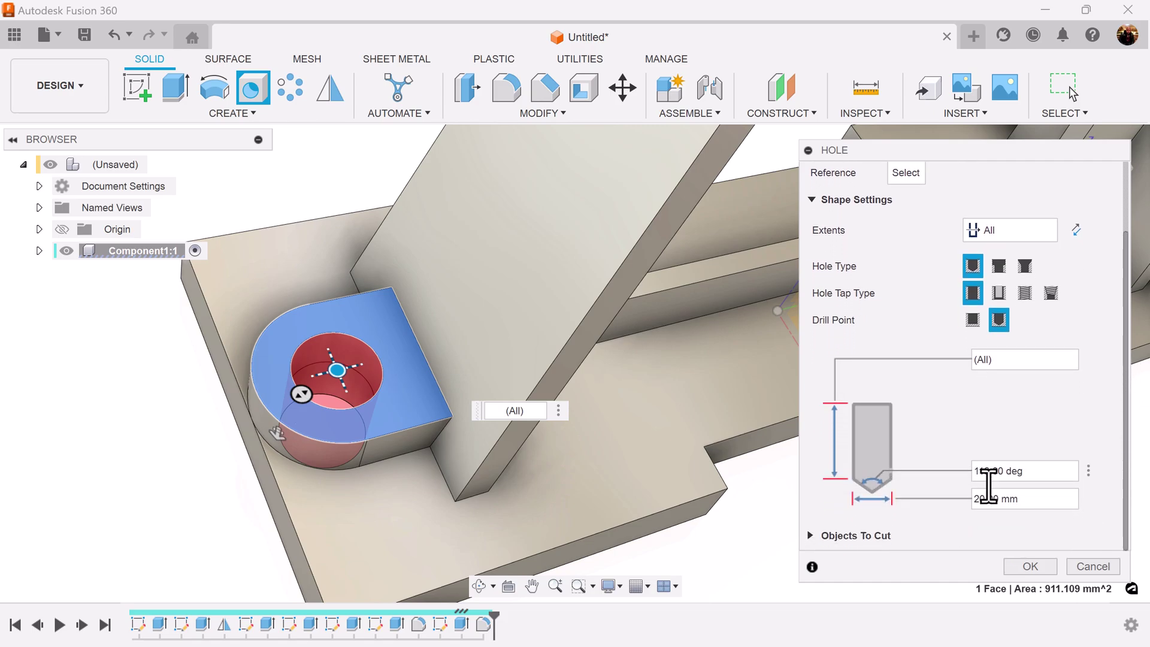
click(1033, 497)
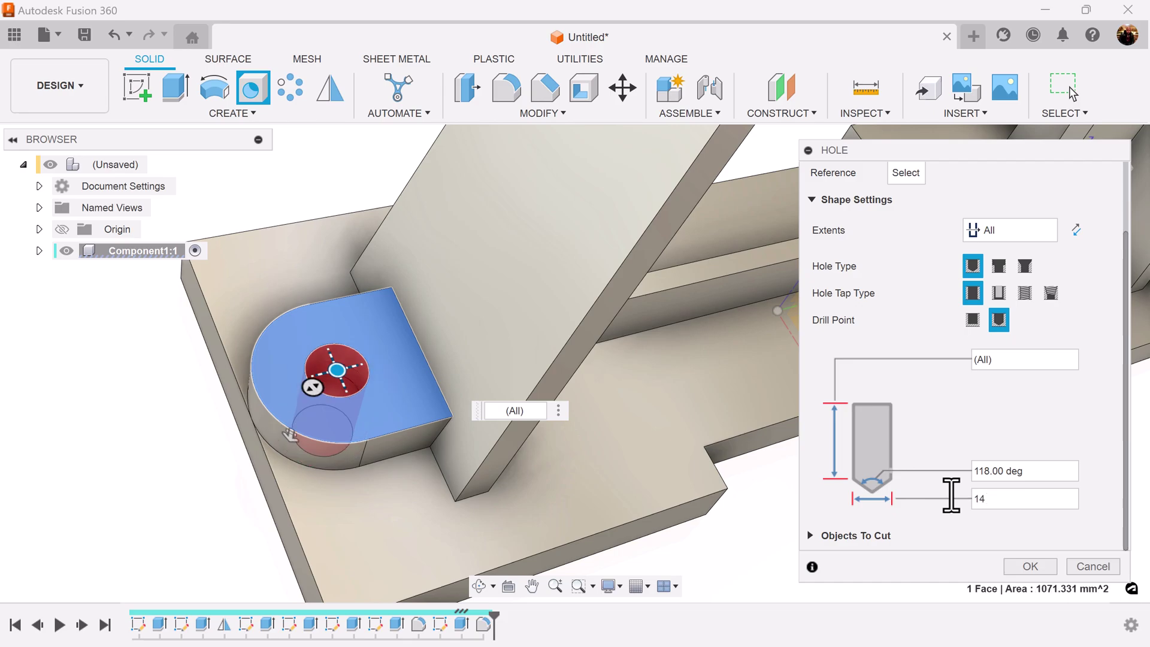
click(1029, 567)
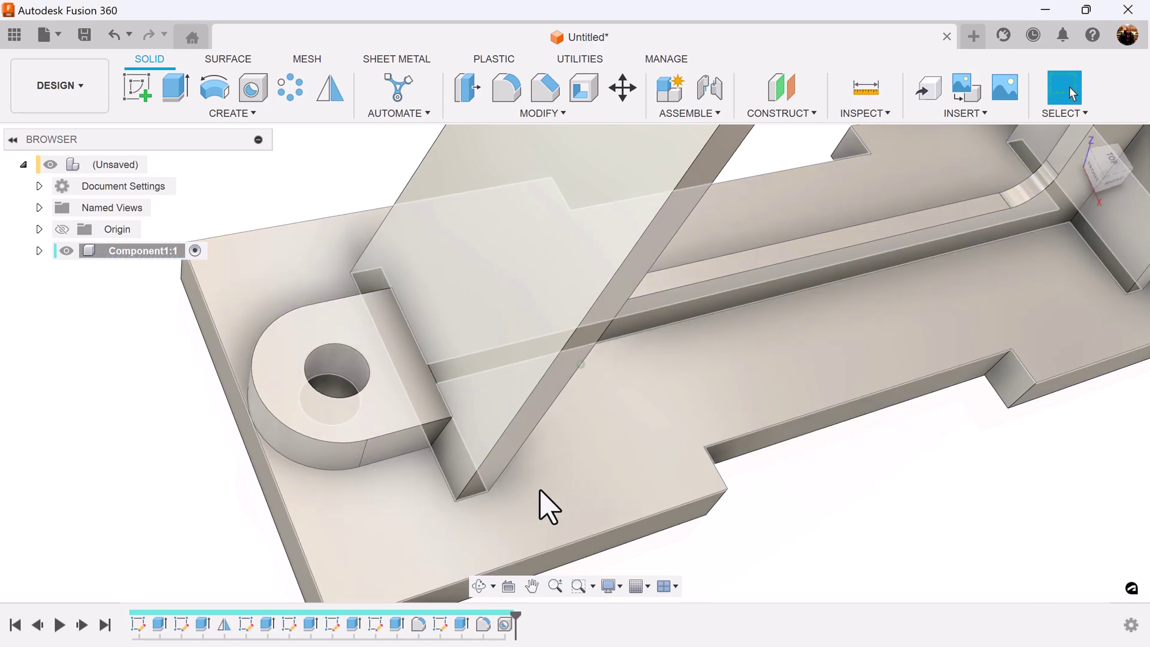
Mirror the rounded block with its hole as a body across the XZ plane, using the New Body operation
shift+middle_drag(548, 506, 1039, 364)
shift+middle_drag(353, 147, 321, 144)
click(332, 89)
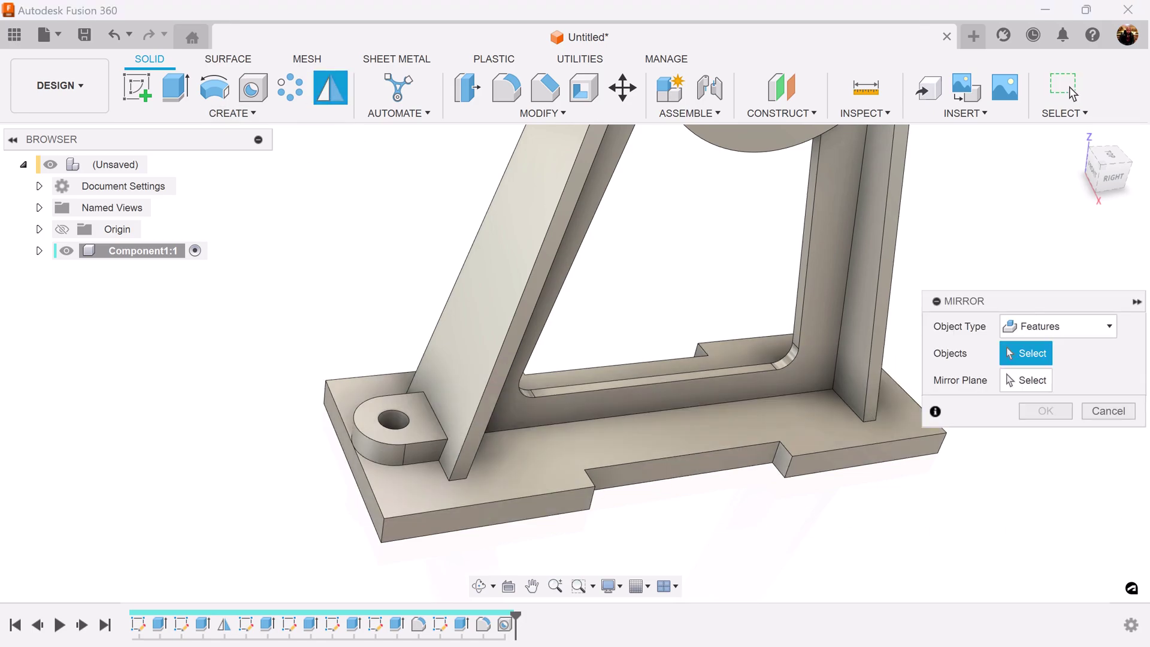
click(1099, 331)
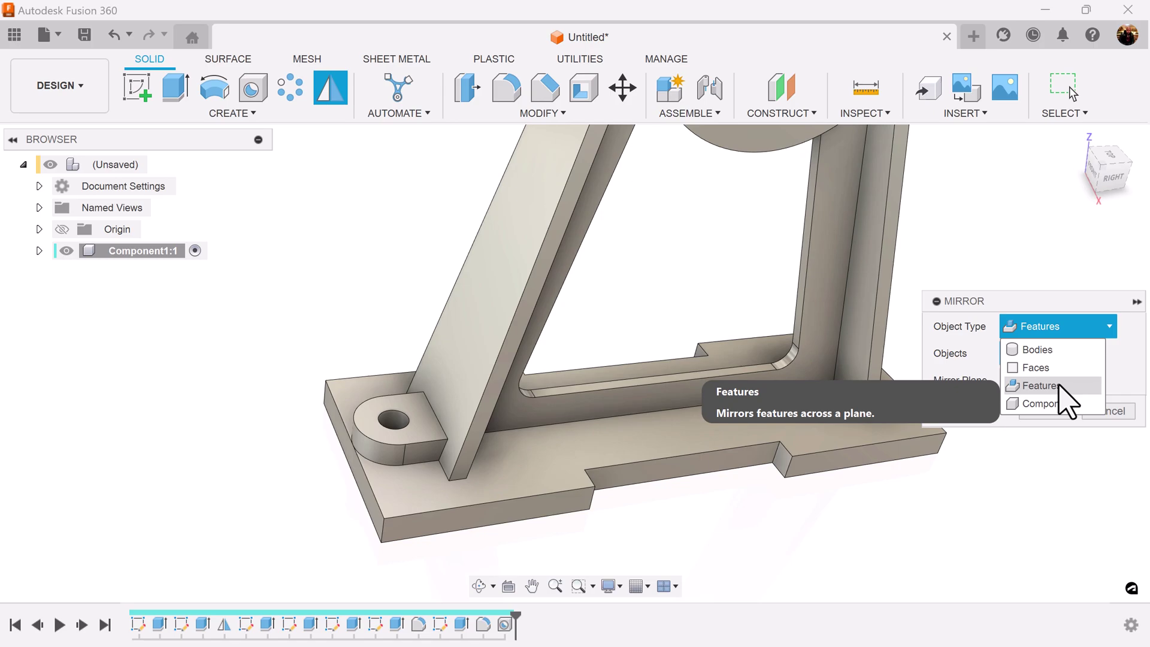
click(1056, 352)
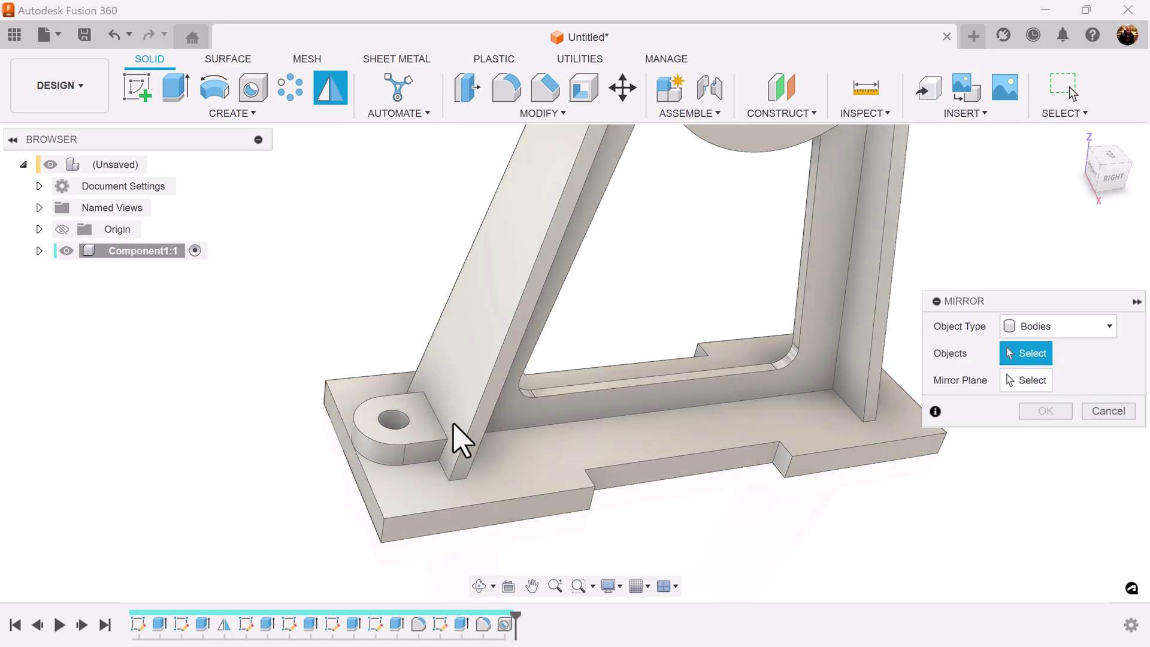
click(407, 428)
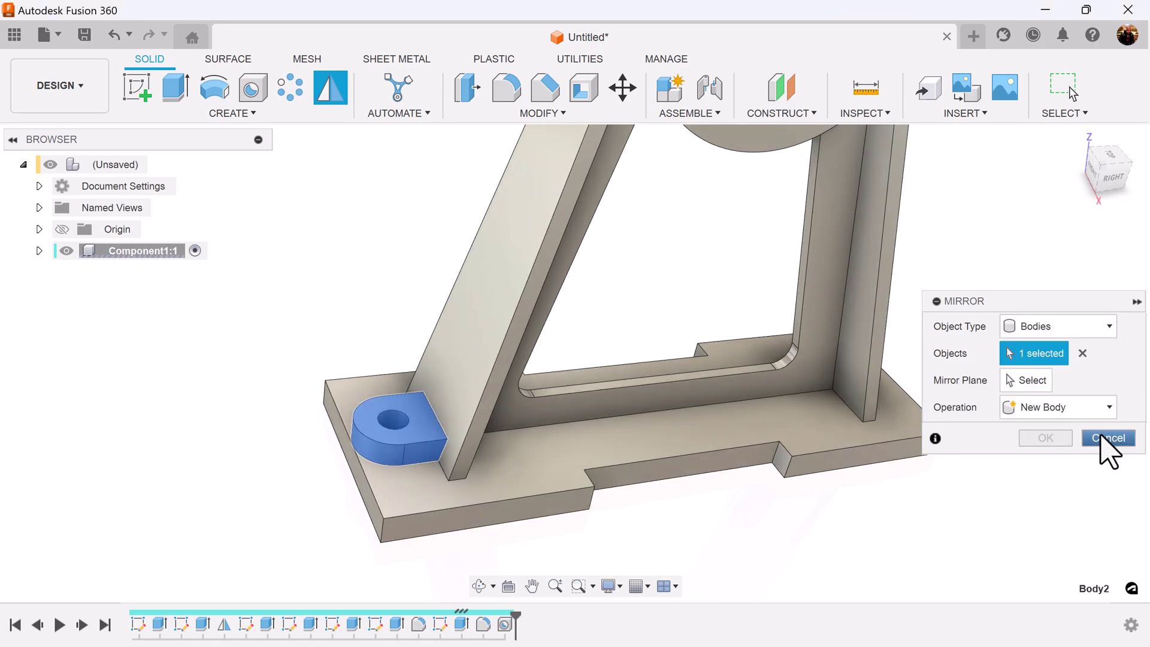
click(1031, 382)
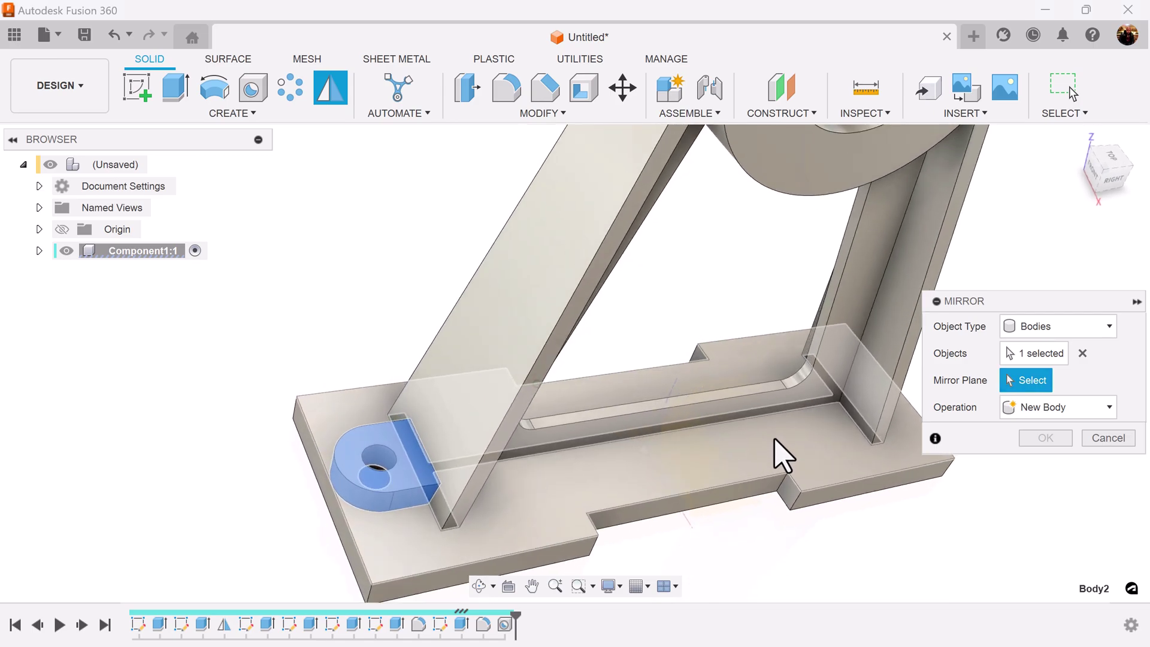
click(690, 451)
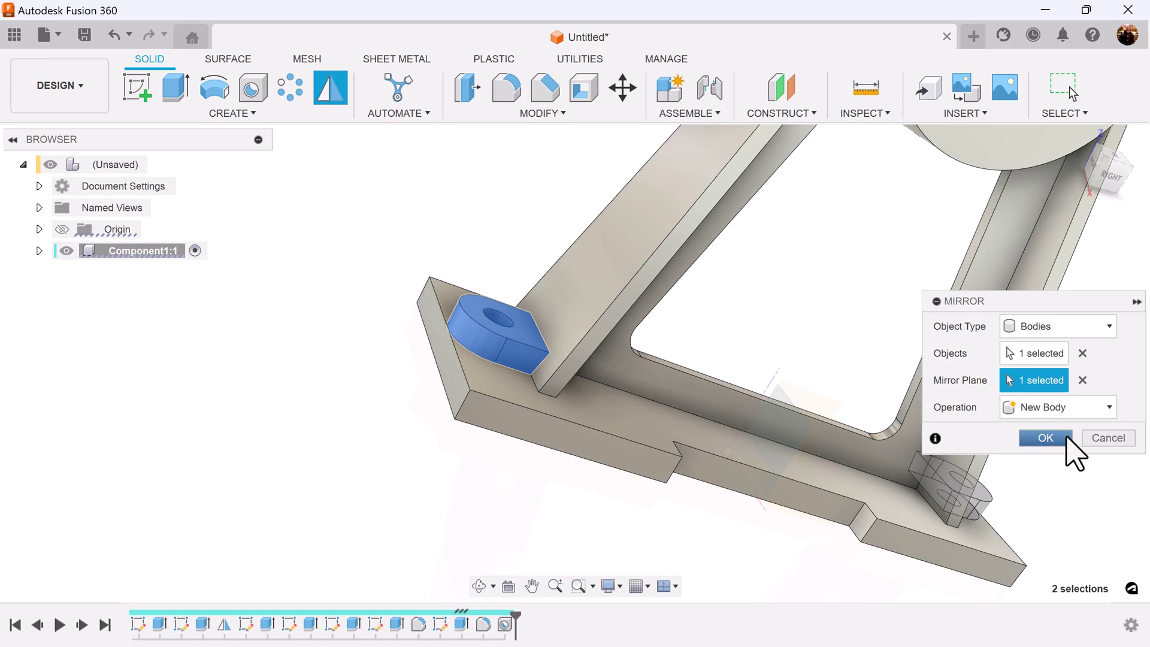
click(1060, 441)
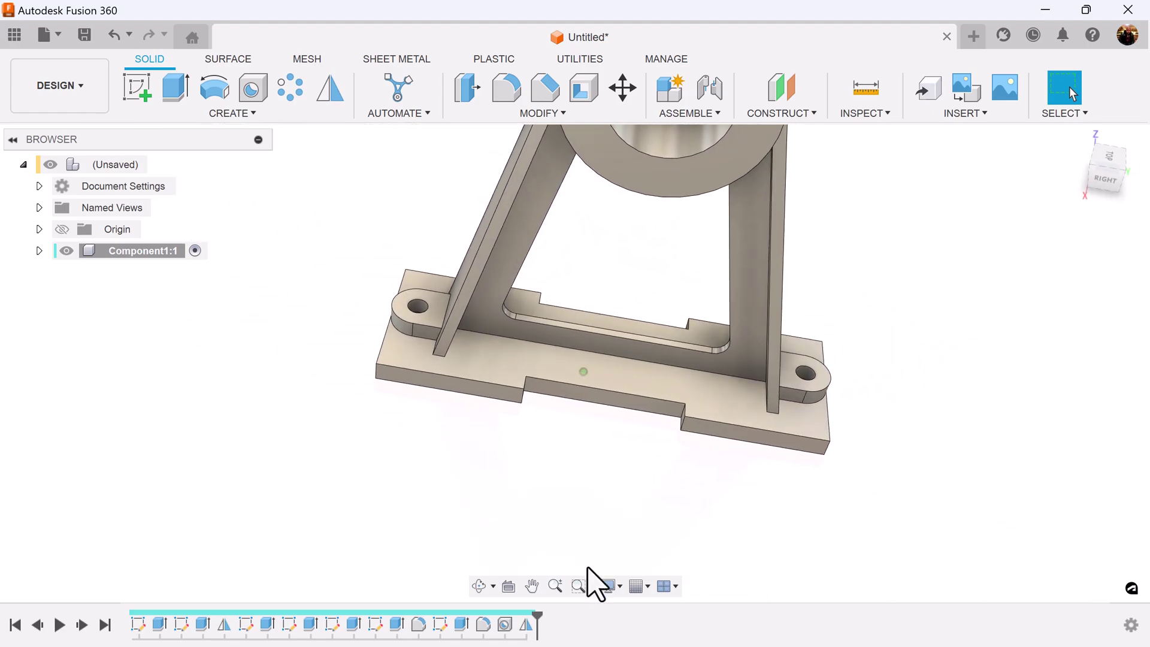
Edit the block's mirror to use features, selecting the block's hole, full round fillet and extrusion as objects
right_click(528, 625)
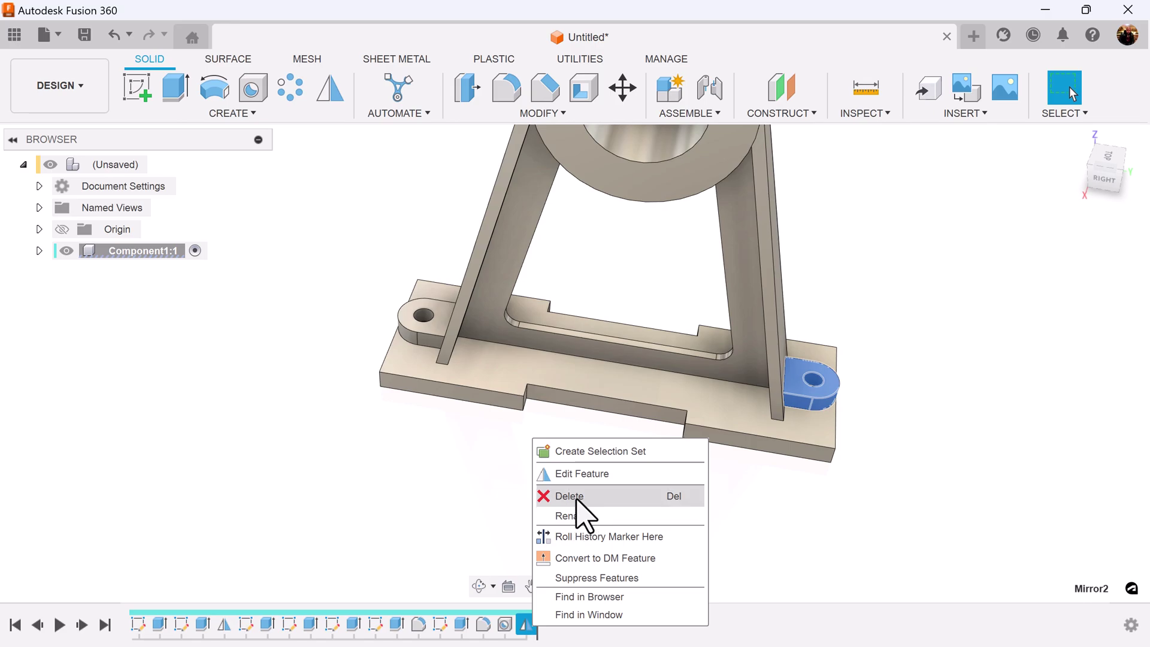
click(578, 473)
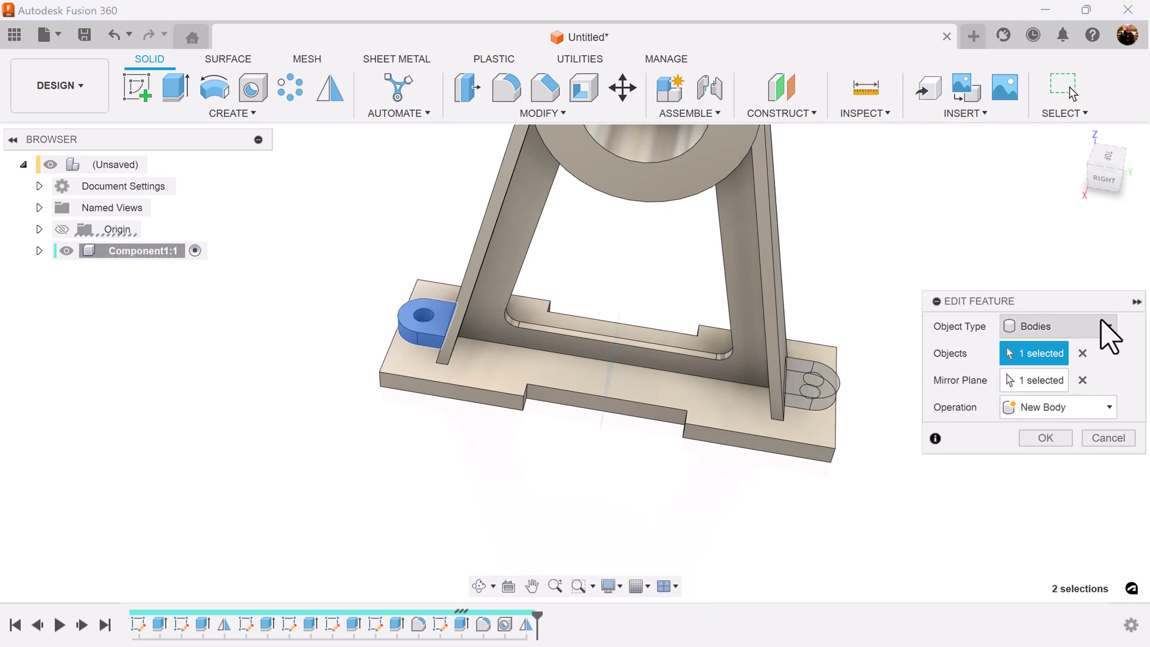
click(1105, 325)
click(1056, 386)
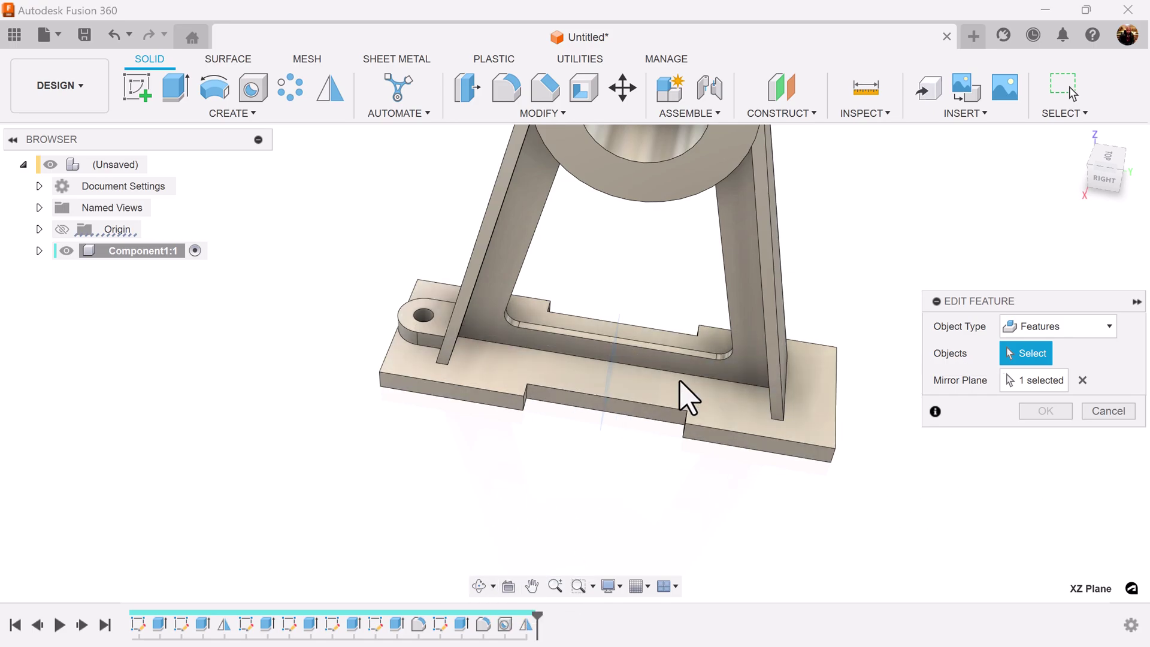
click(505, 625)
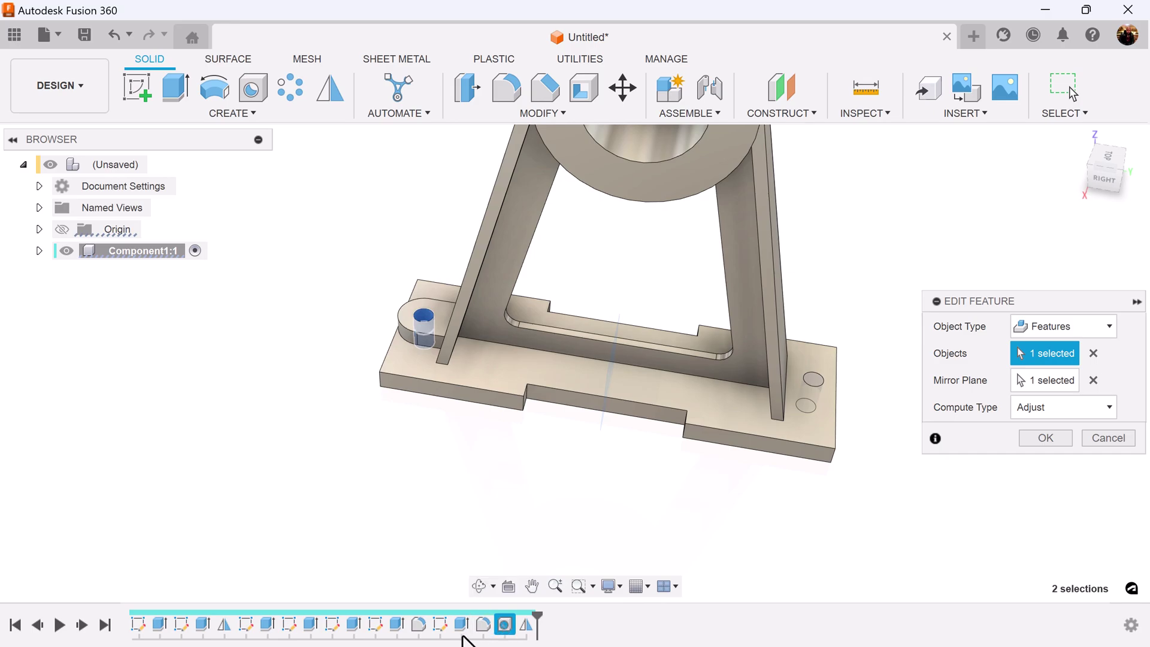
click(483, 625)
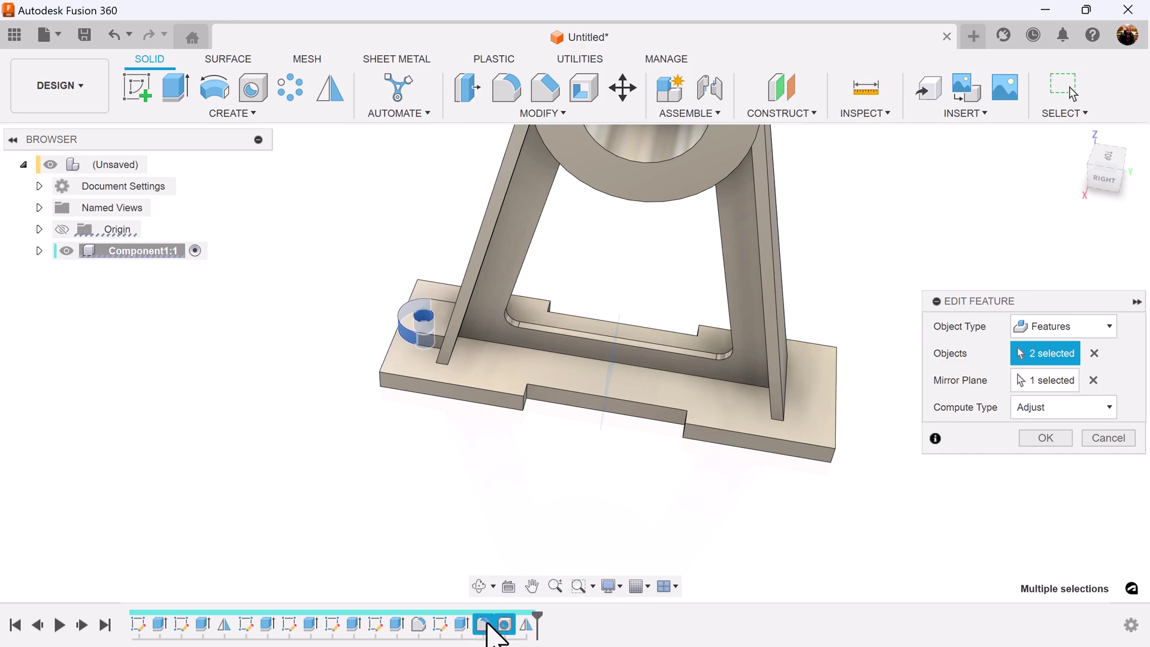
click(461, 625)
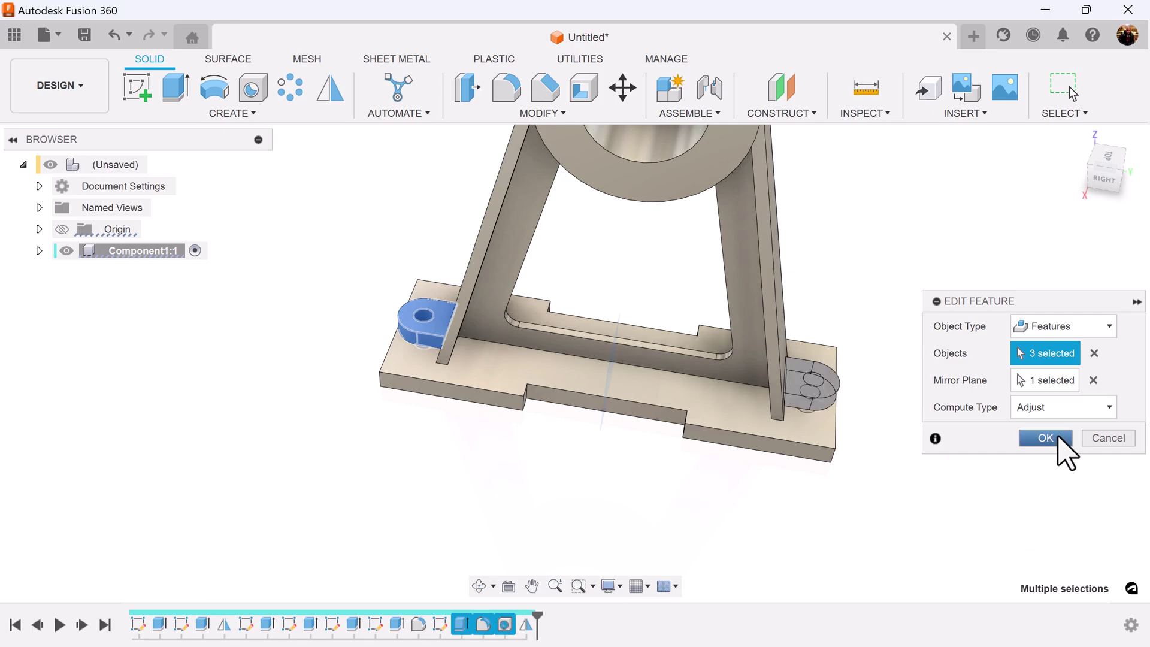
click(1046, 438)
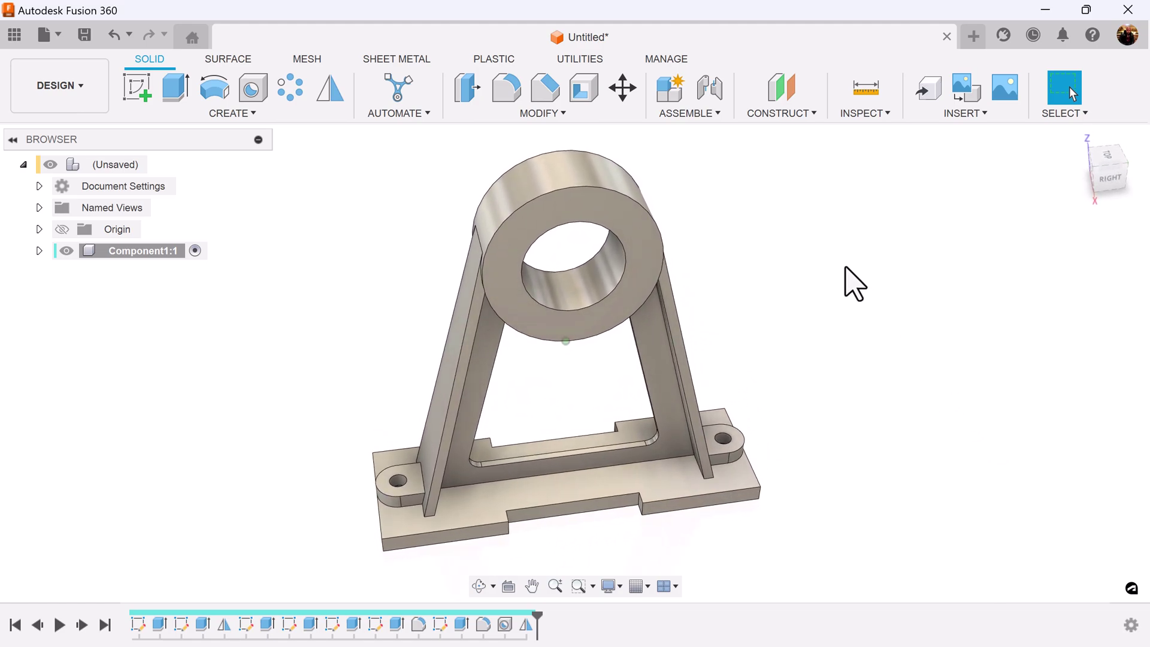
Combine the main bracket body with the two rounded end blocks using the Join operation
click(556, 115)
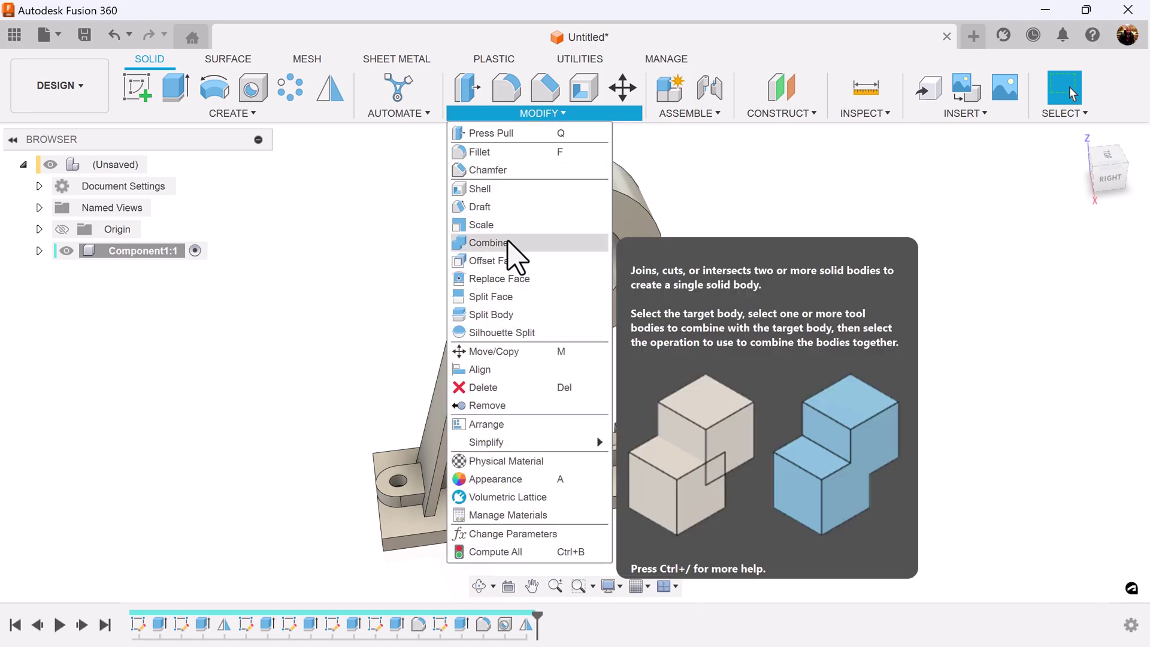
click(515, 245)
shift+middle_drag(781, 350, 802, 371)
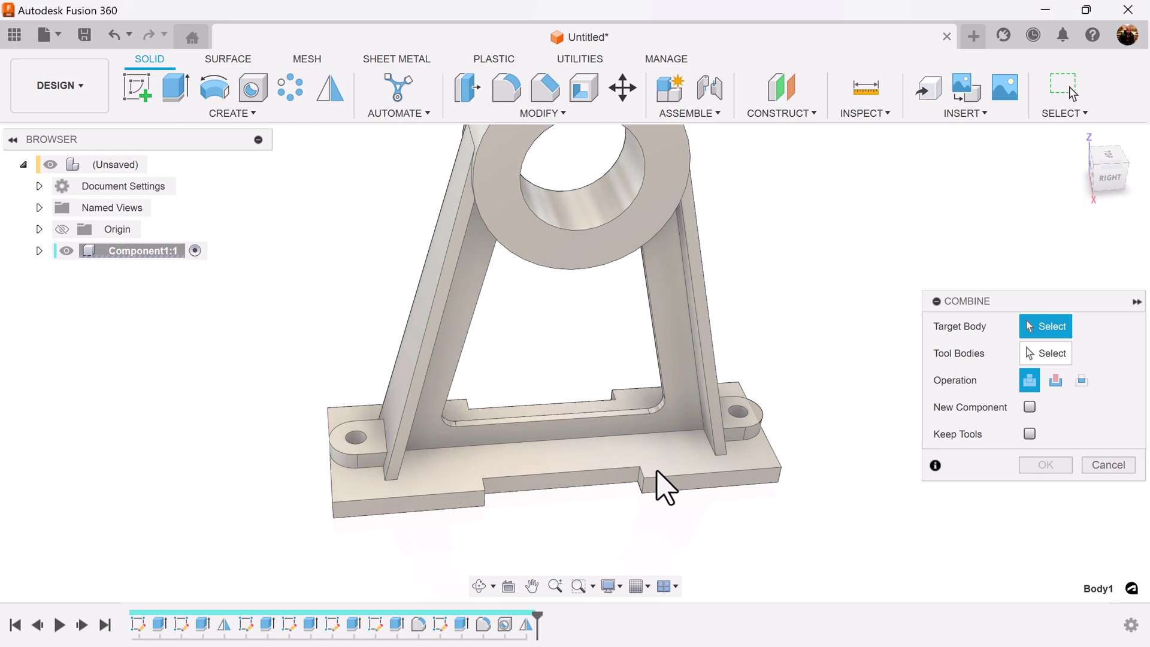
click(659, 476)
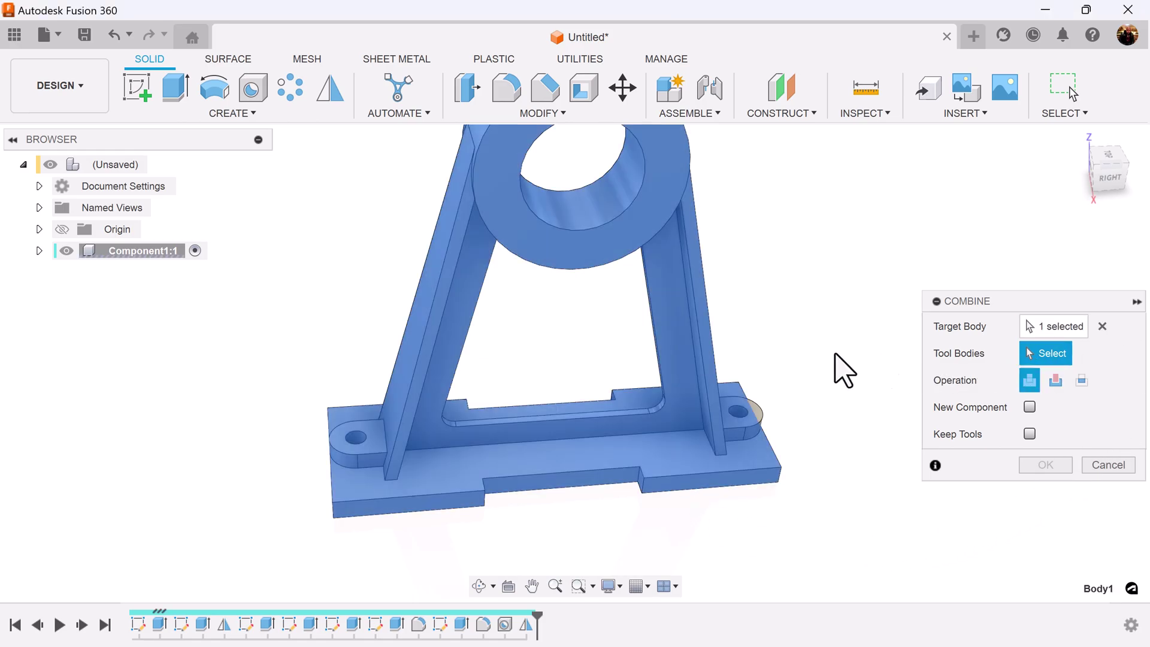
click(757, 430)
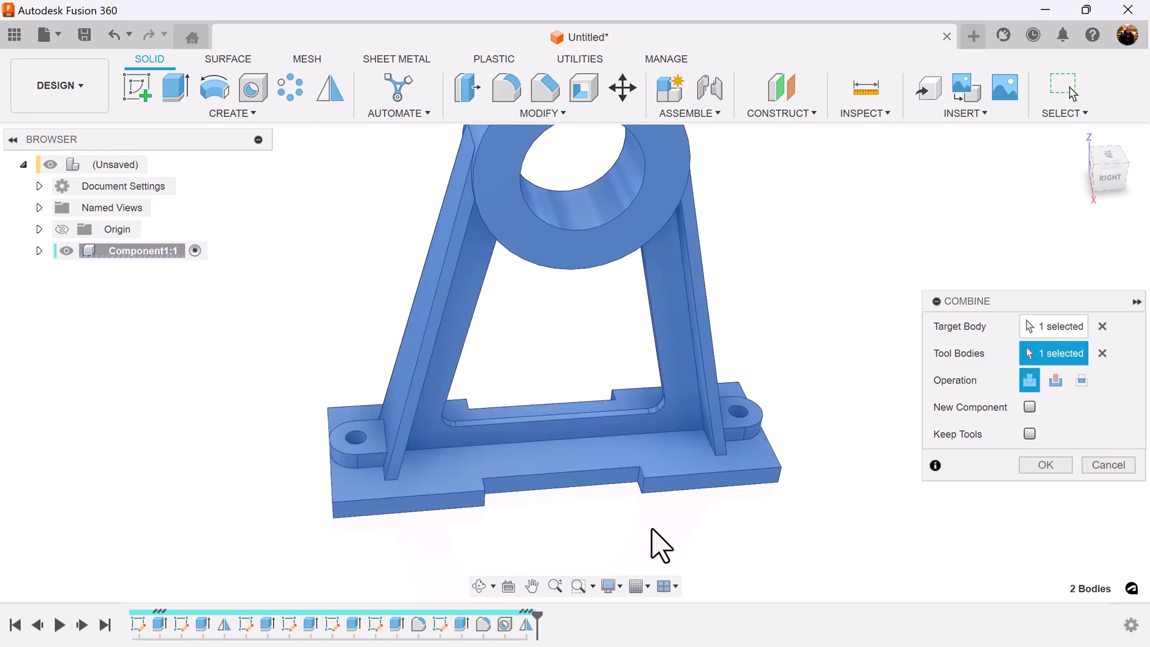
click(362, 465)
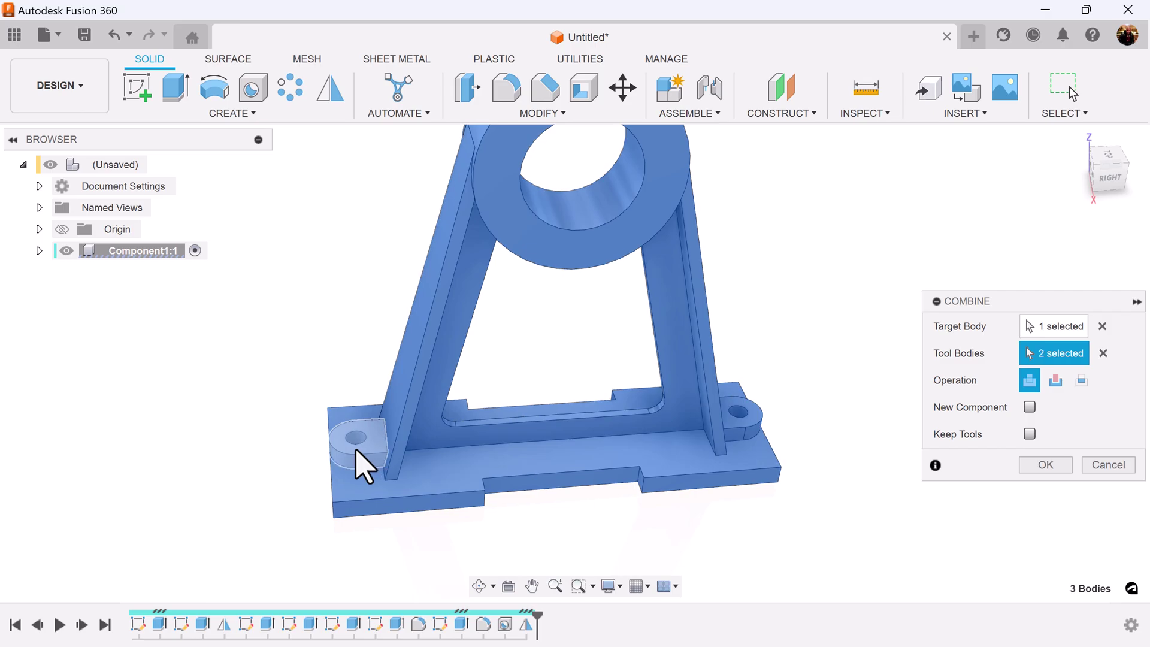
click(1046, 466)
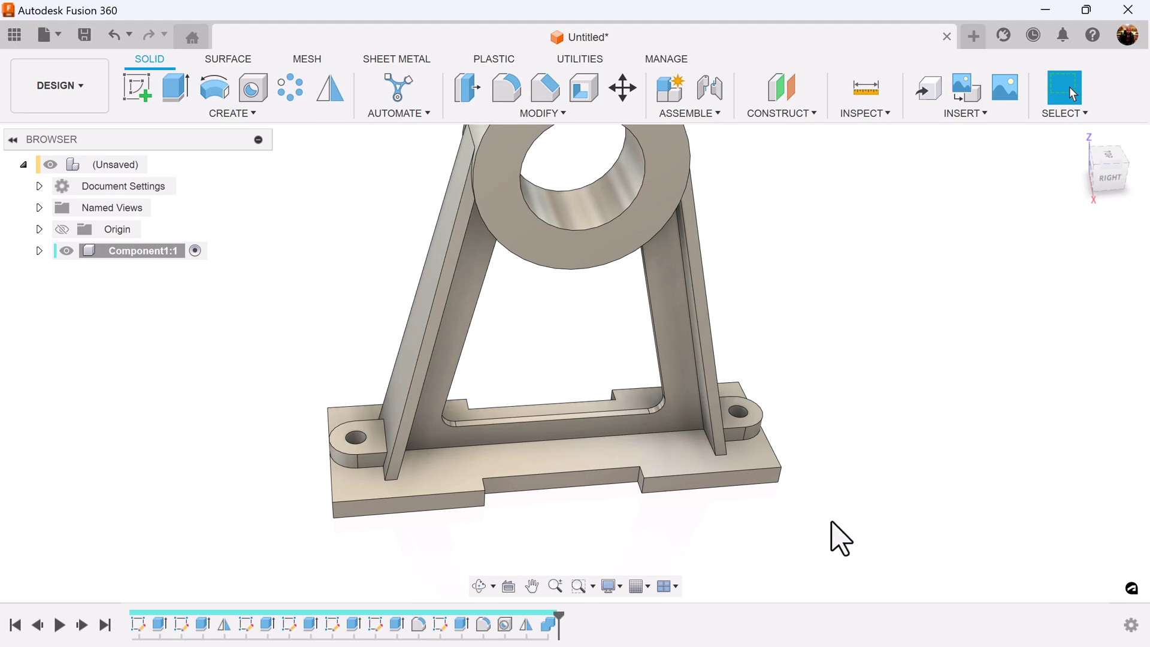
Expand Component1's bodies to check them, and inspect the finished bracket from the right and home views
click(40, 250)
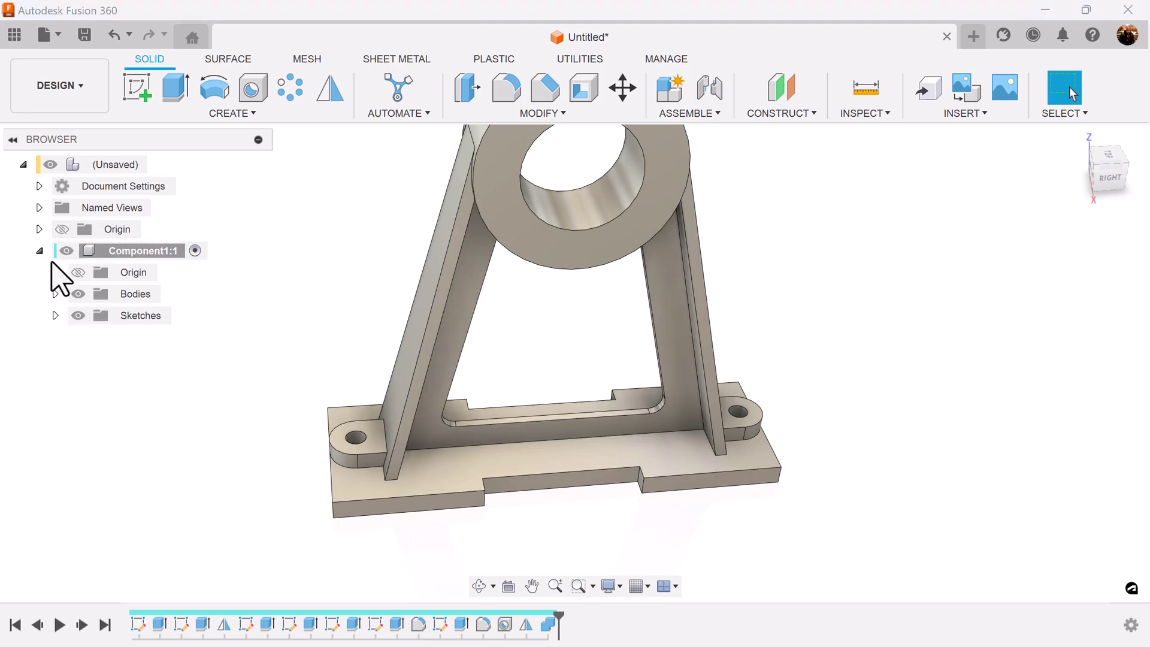
click(55, 293)
shift+middle_drag(987, 444, 821, 241)
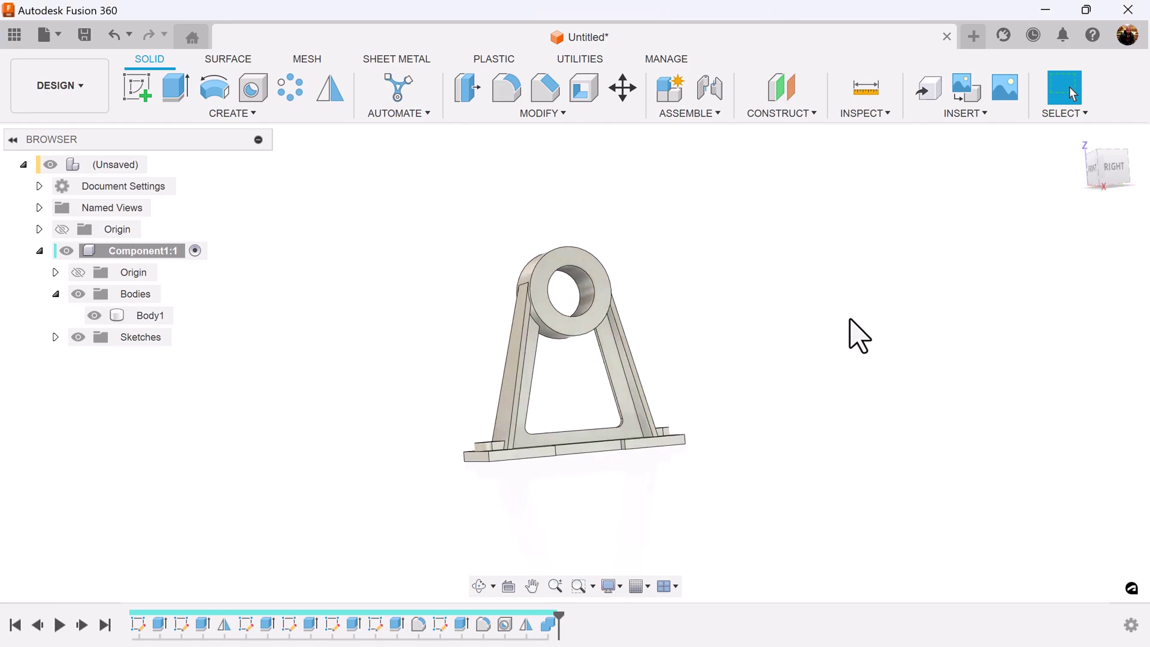
click(1120, 168)
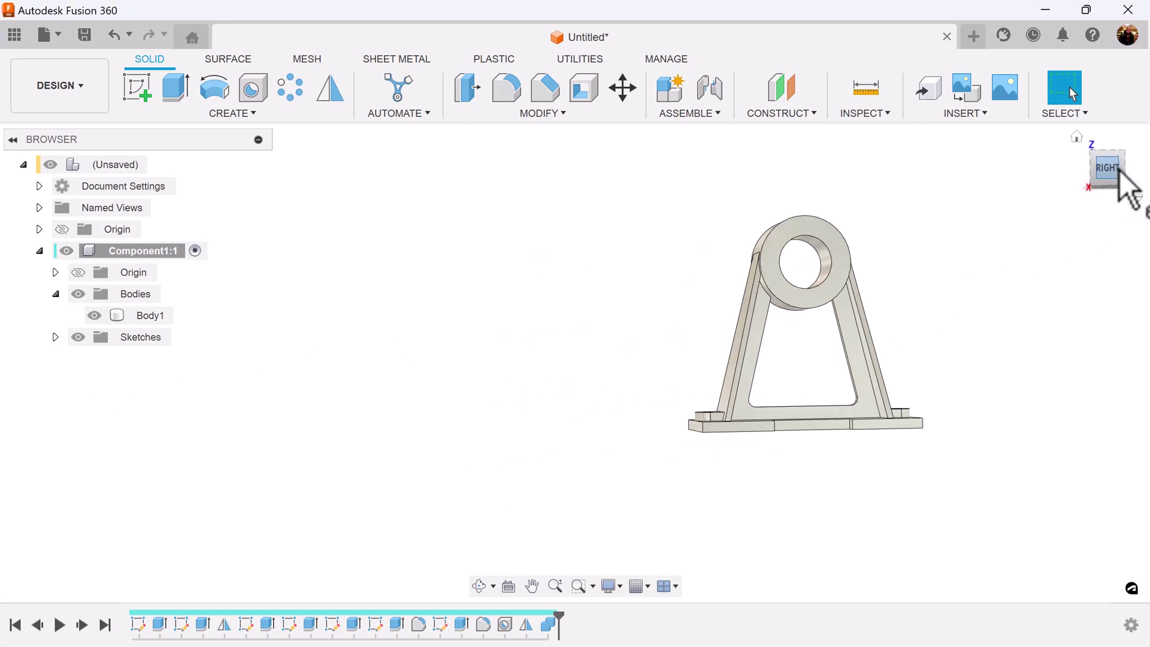
click(1076, 137)
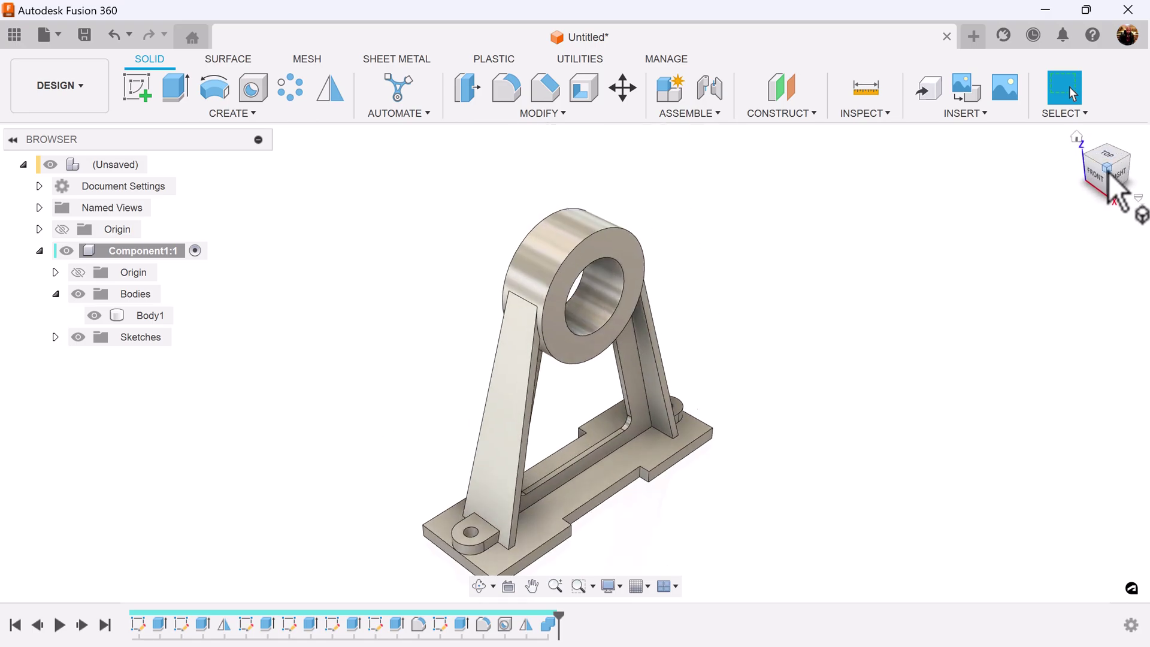
Start a new sketch on the ring's flat front face
click(1122, 187)
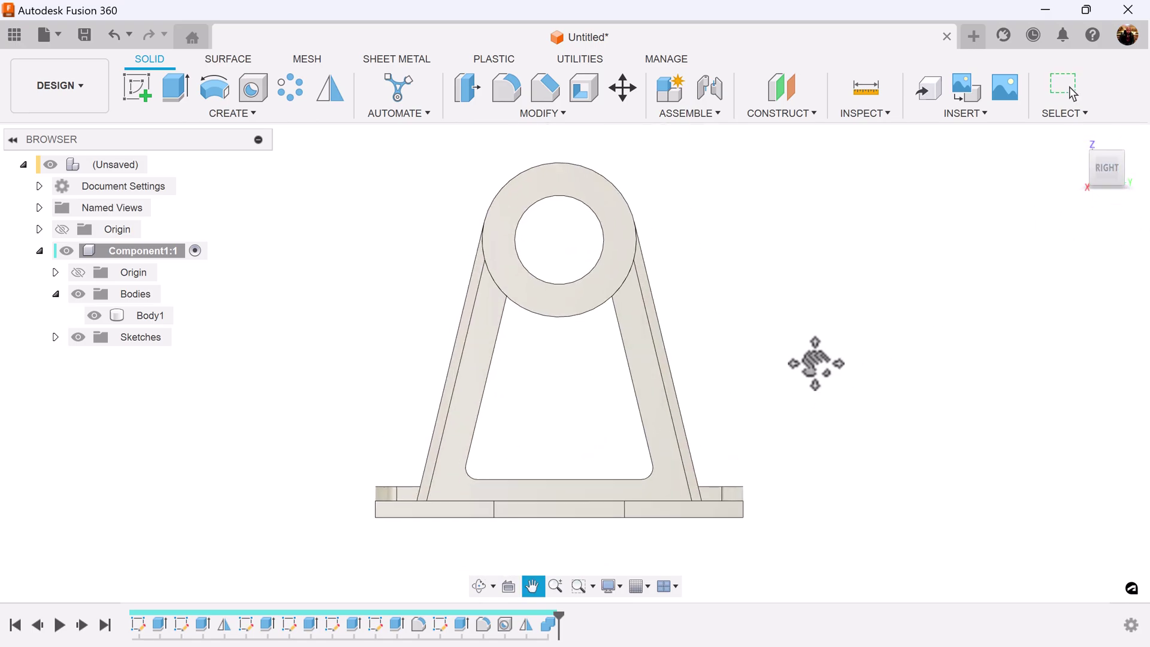
click(146, 88)
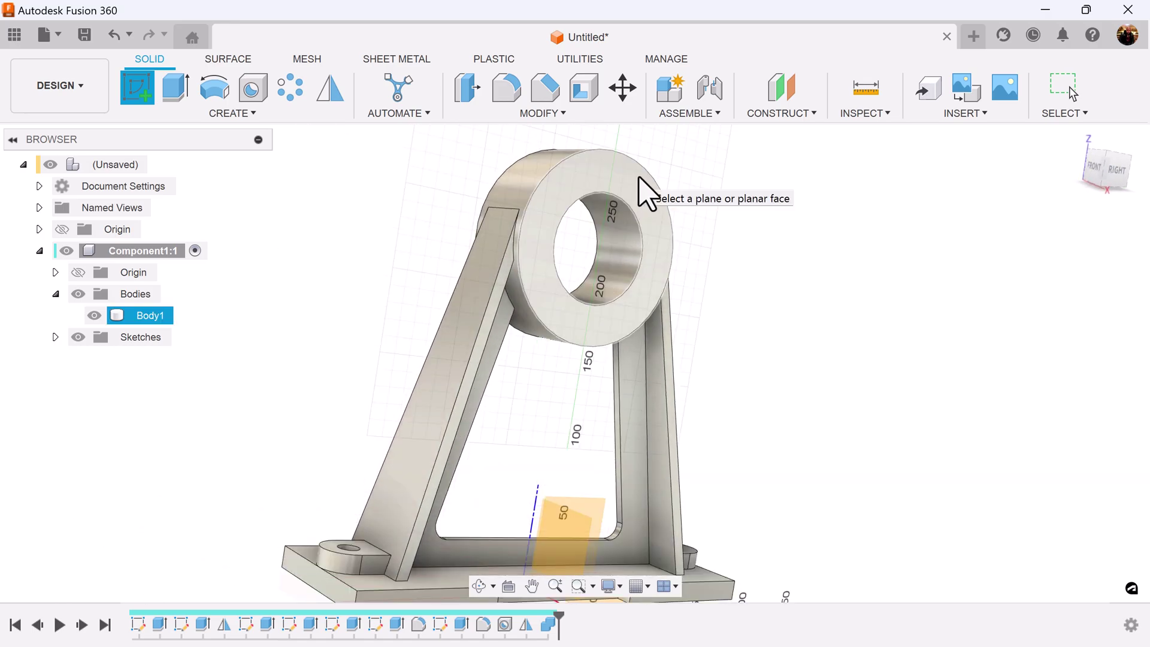
click(641, 192)
drag(834, 272, 815, 476)
key(Escape)
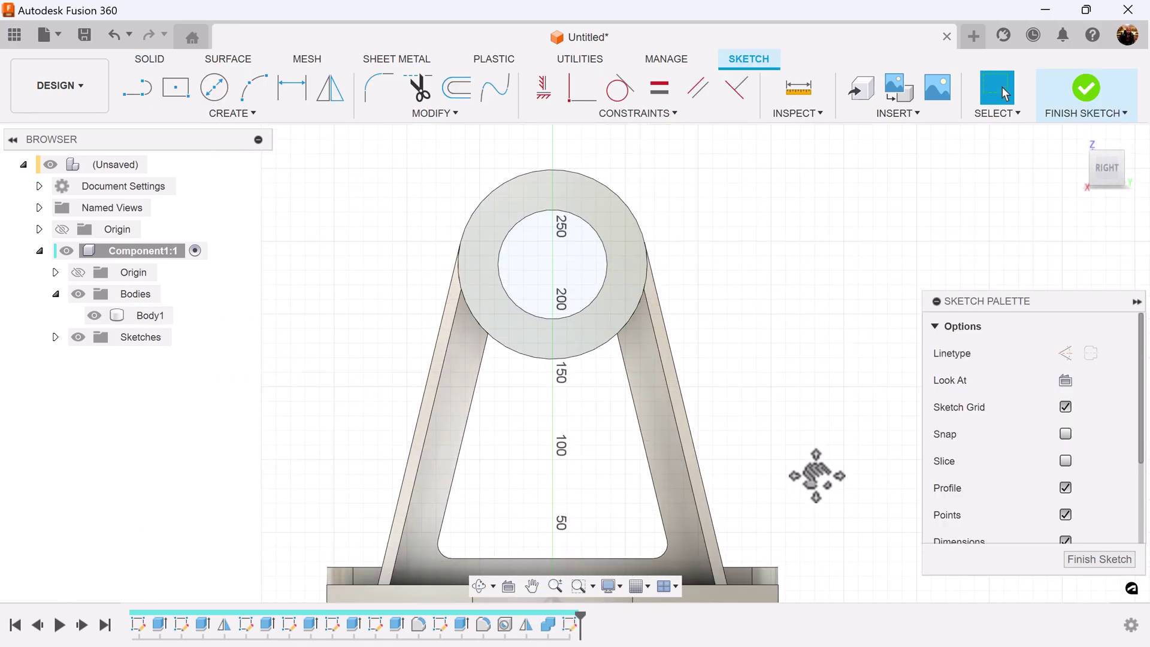
Draw a 105 mm diameter construction circle concentric with the ring's bore
click(216, 90)
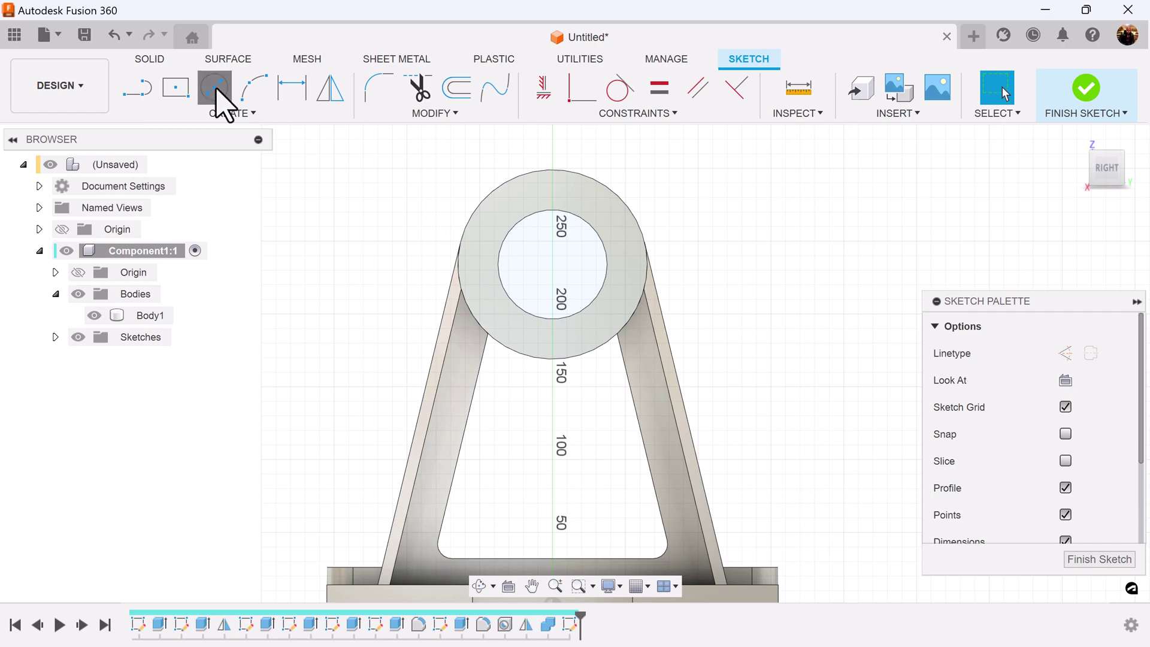
click(1055, 444)
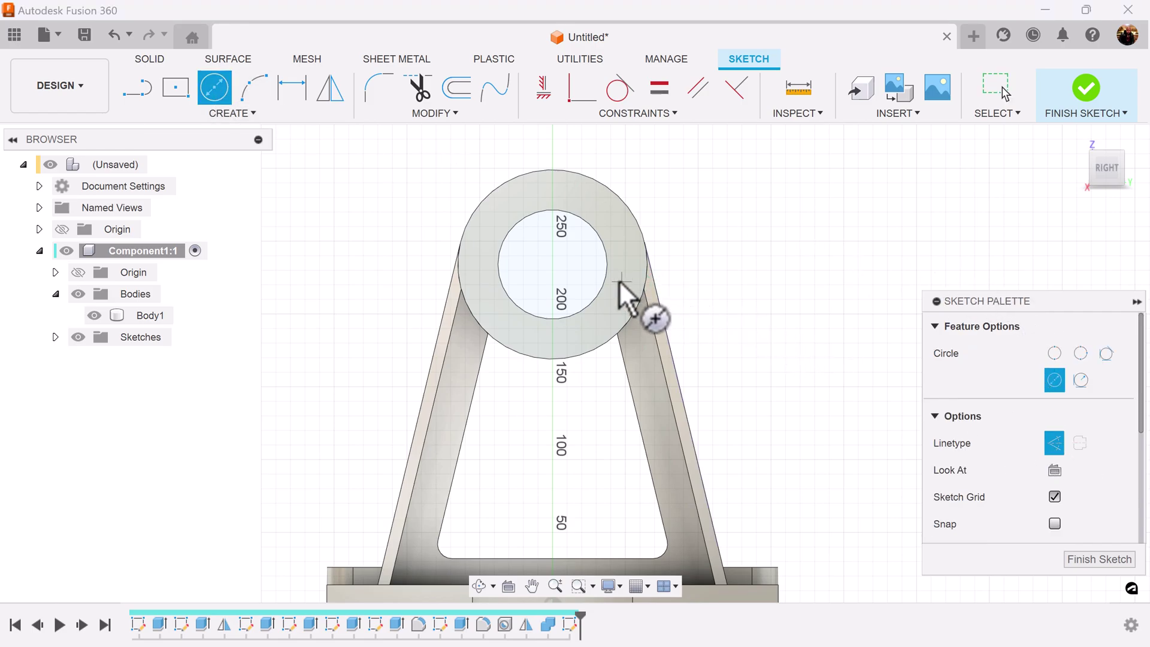
scroll(603, 264, up, 3)
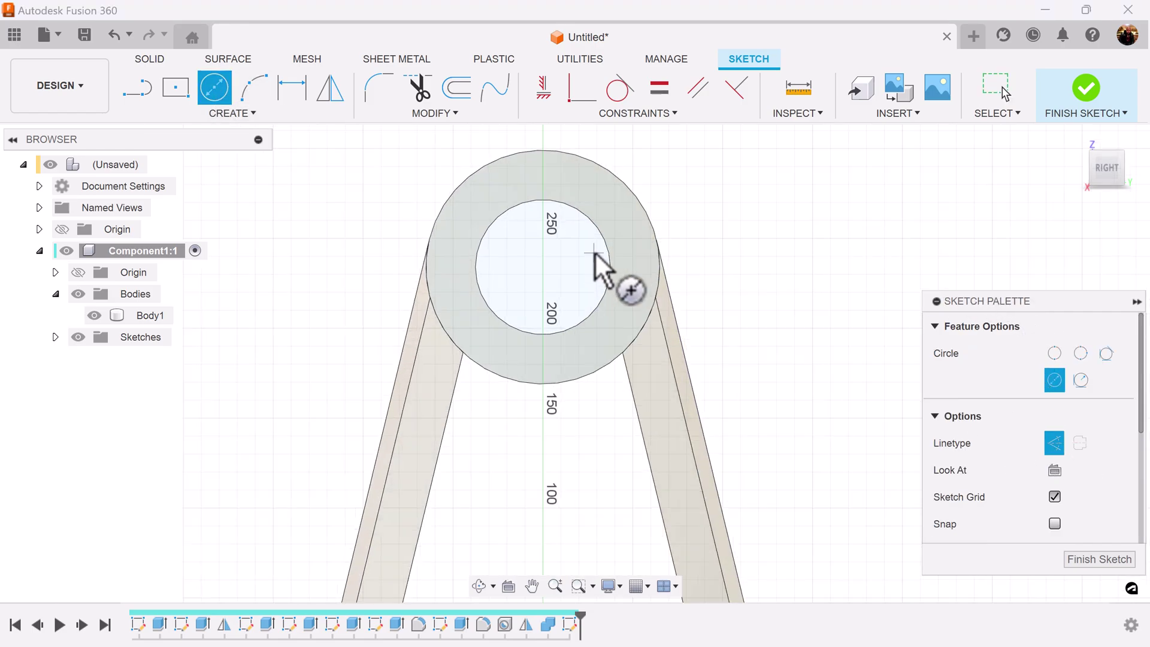
click(538, 268)
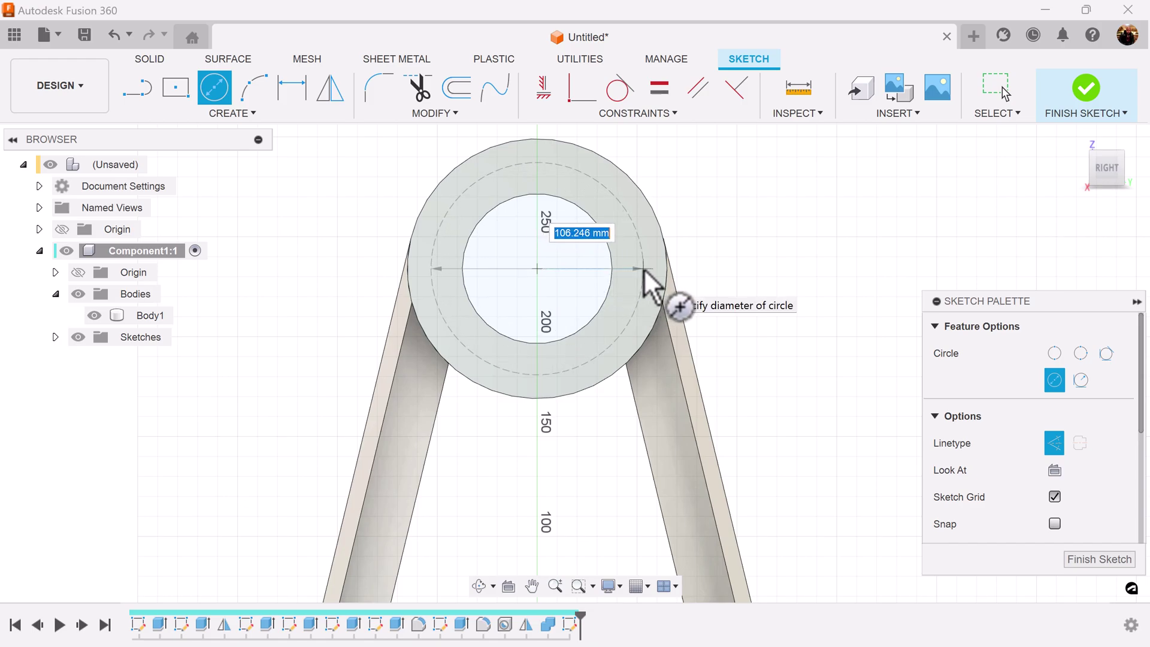
text(105)
key(Return)
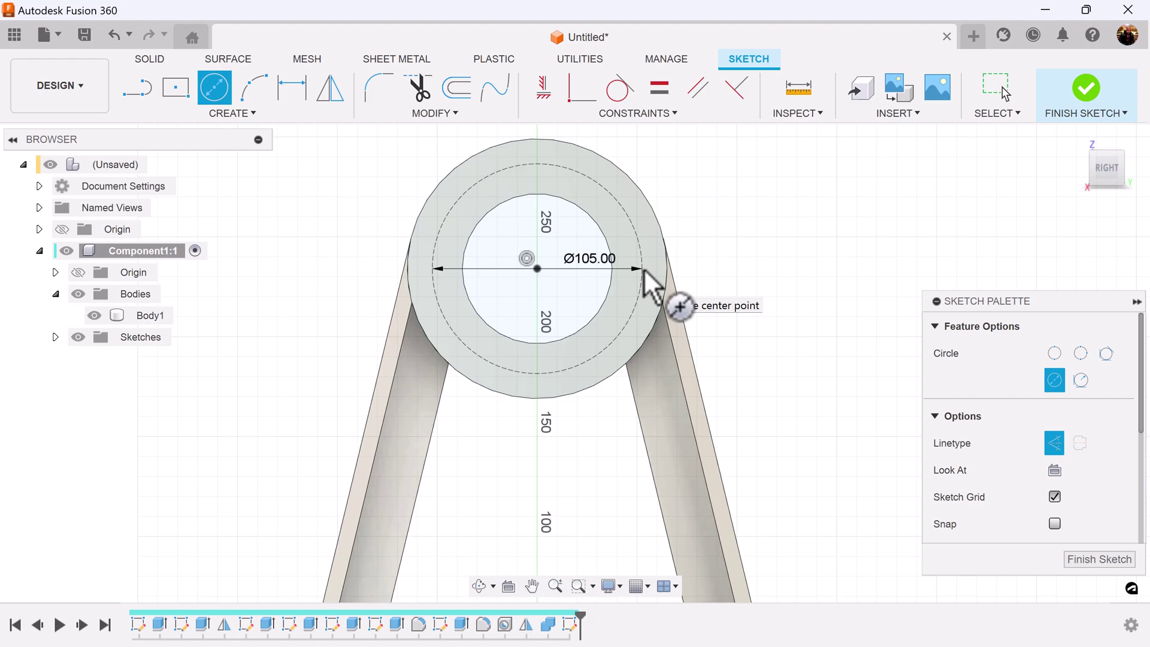
Draw a horizontal construction line from the ring's center to the construction circle, and reposition the circle's diameter dimension diagonally
click(131, 92)
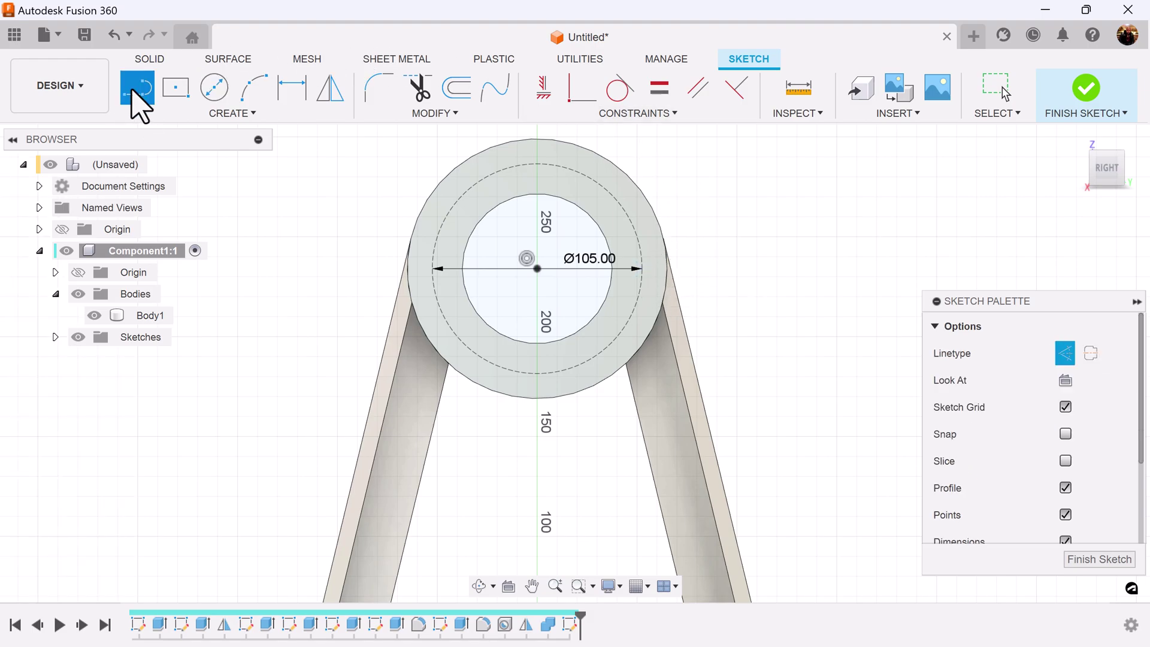
scroll(686, 179, up, 1)
middle_drag(685, 180, 727, 221)
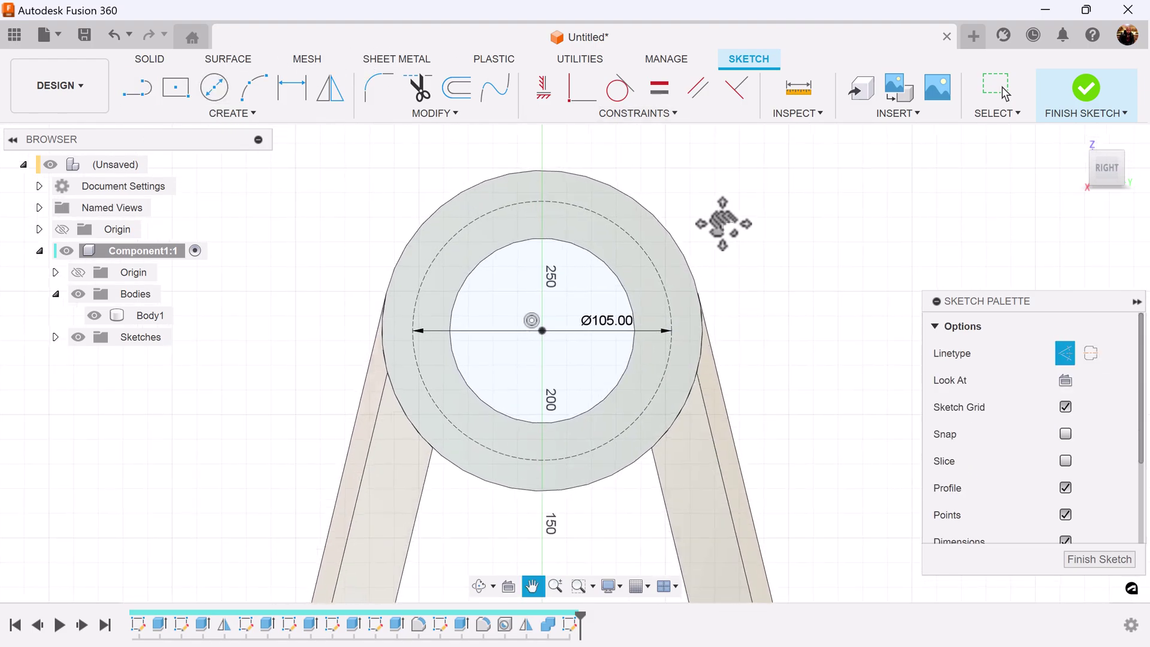
click(544, 331)
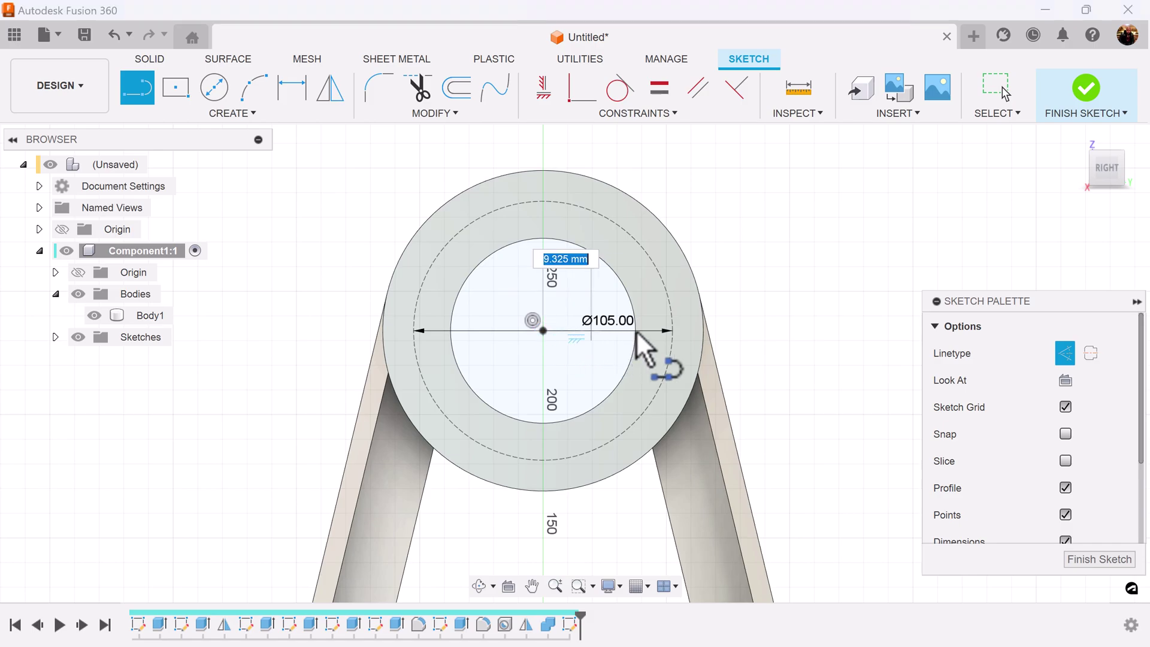
double_click(672, 330)
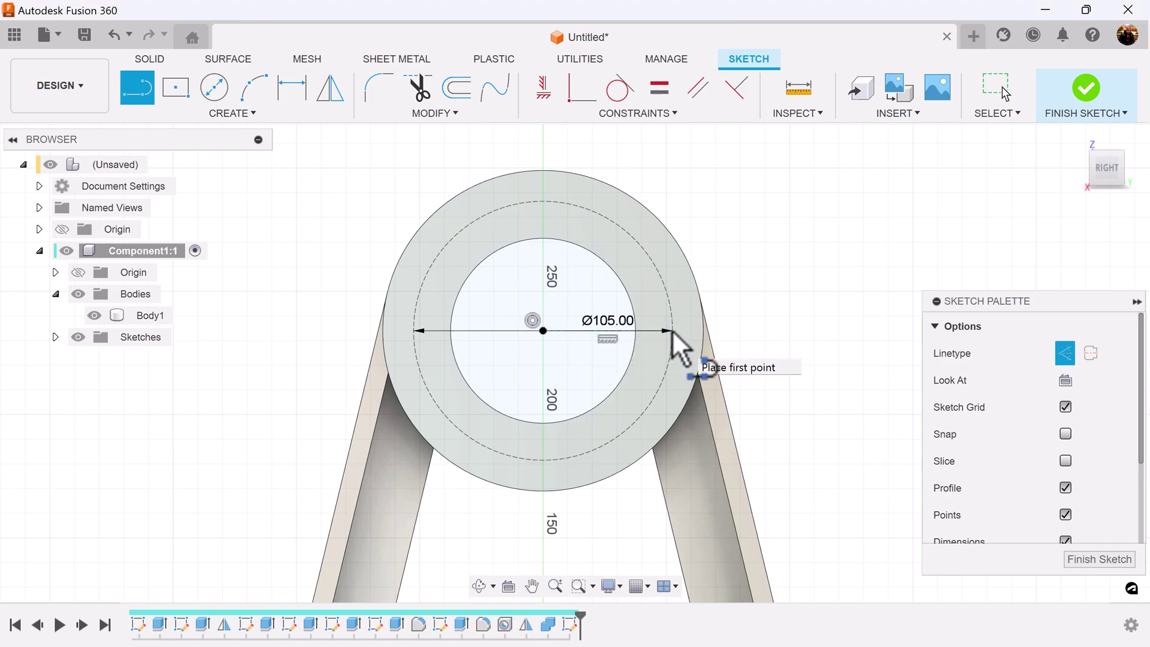
key(Escape)
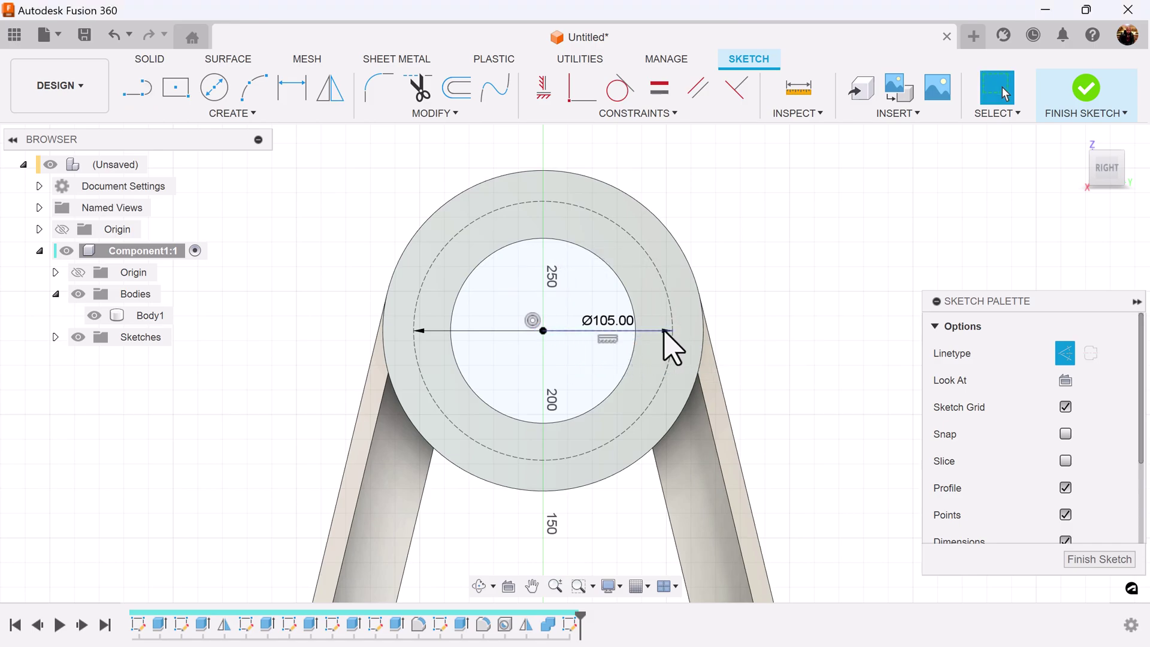
drag(476, 330, 510, 384)
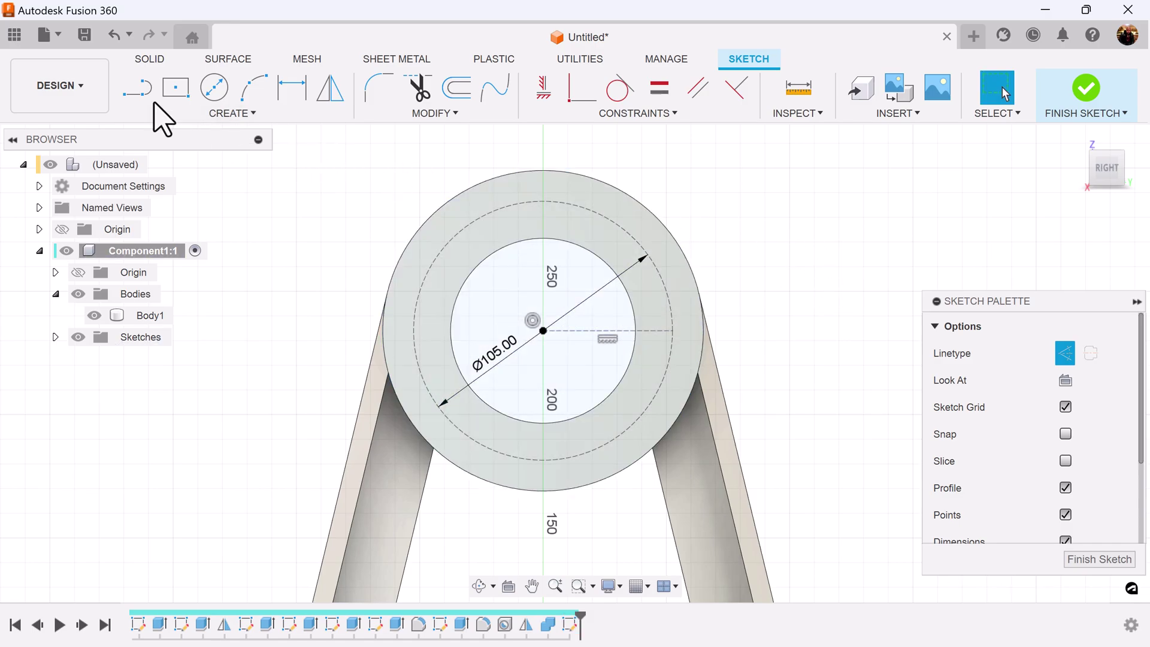
Draw a second construction line from the ring's center, angled 45° above the horizontal one
click(139, 91)
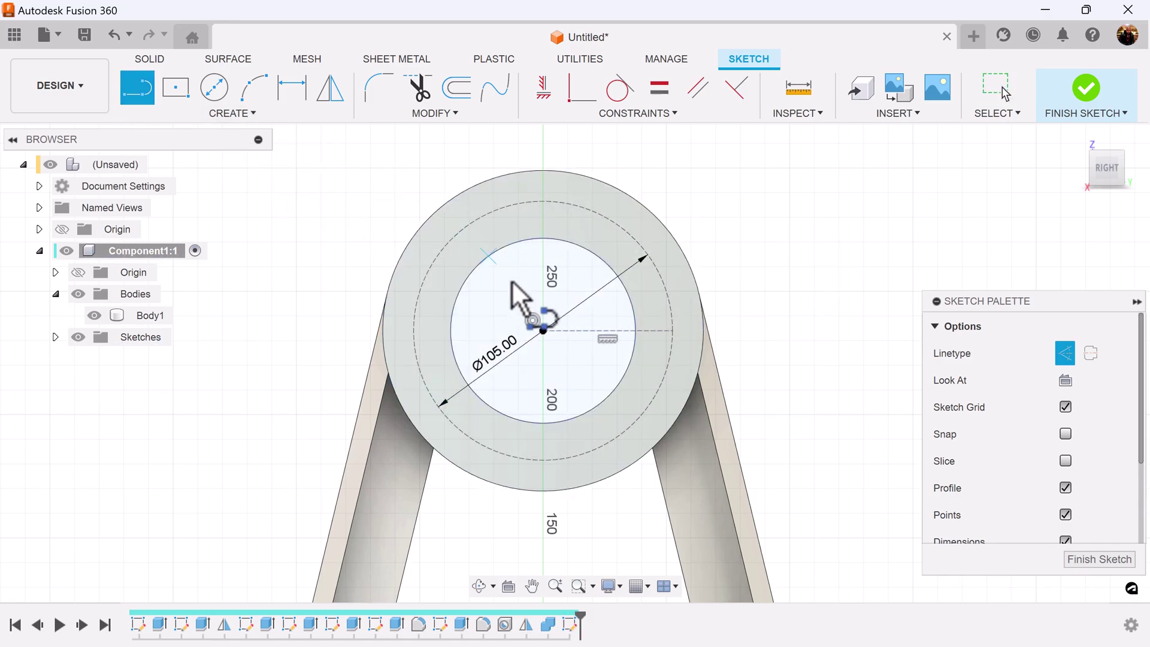
click(542, 331)
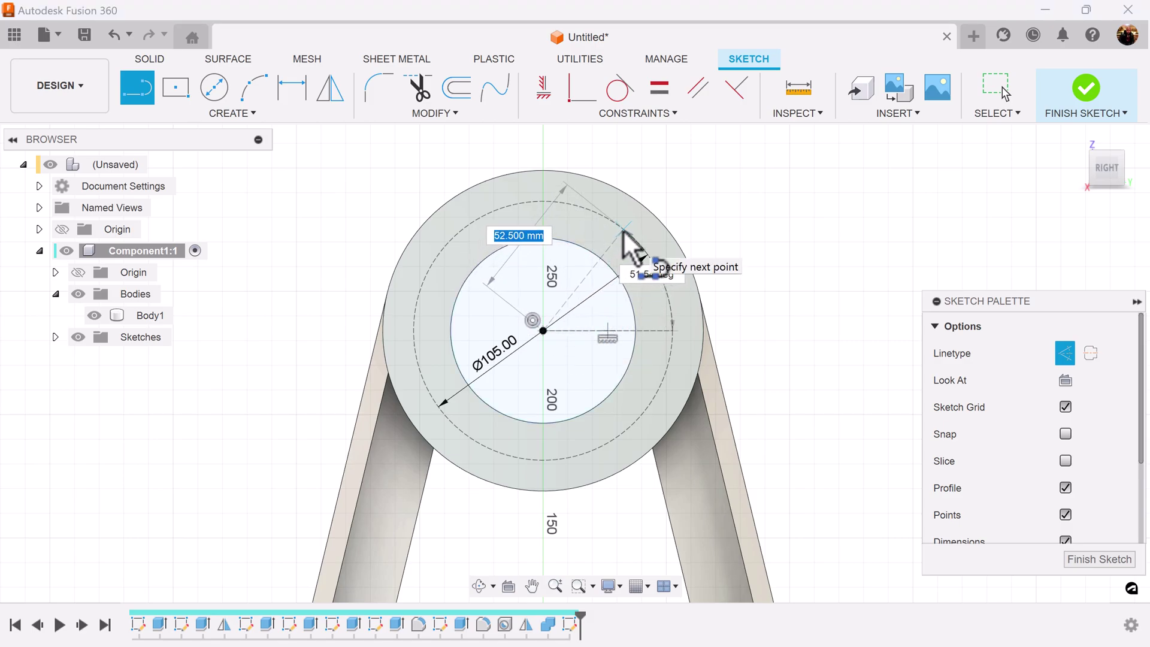
key(Tab)
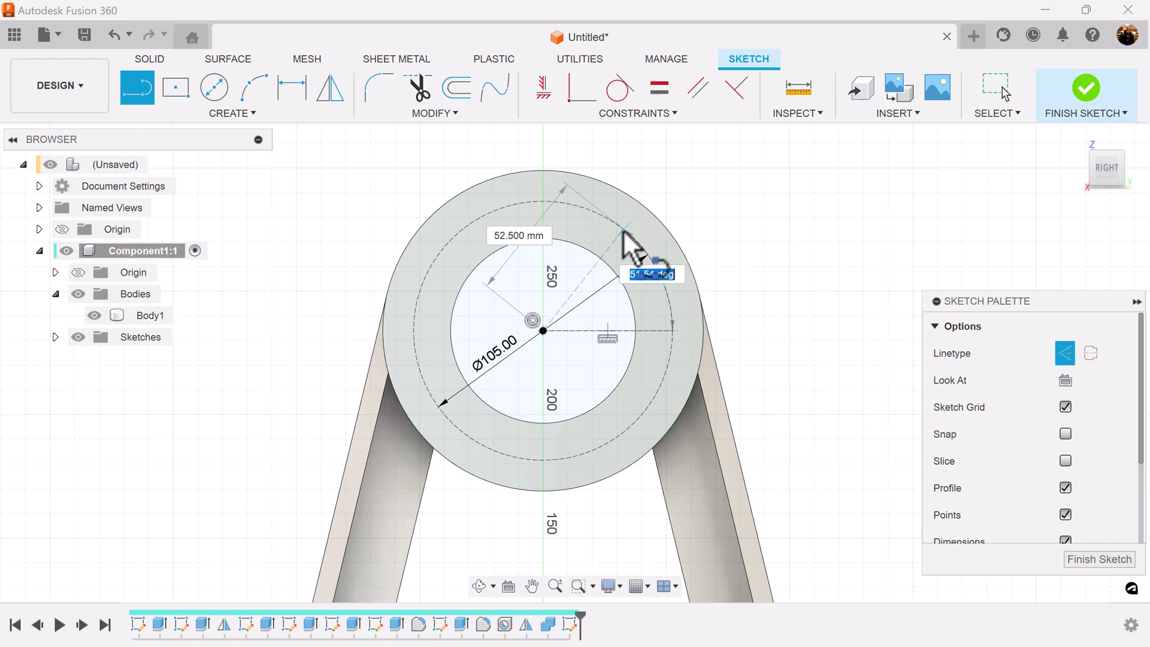
text(45)
key(Tab)
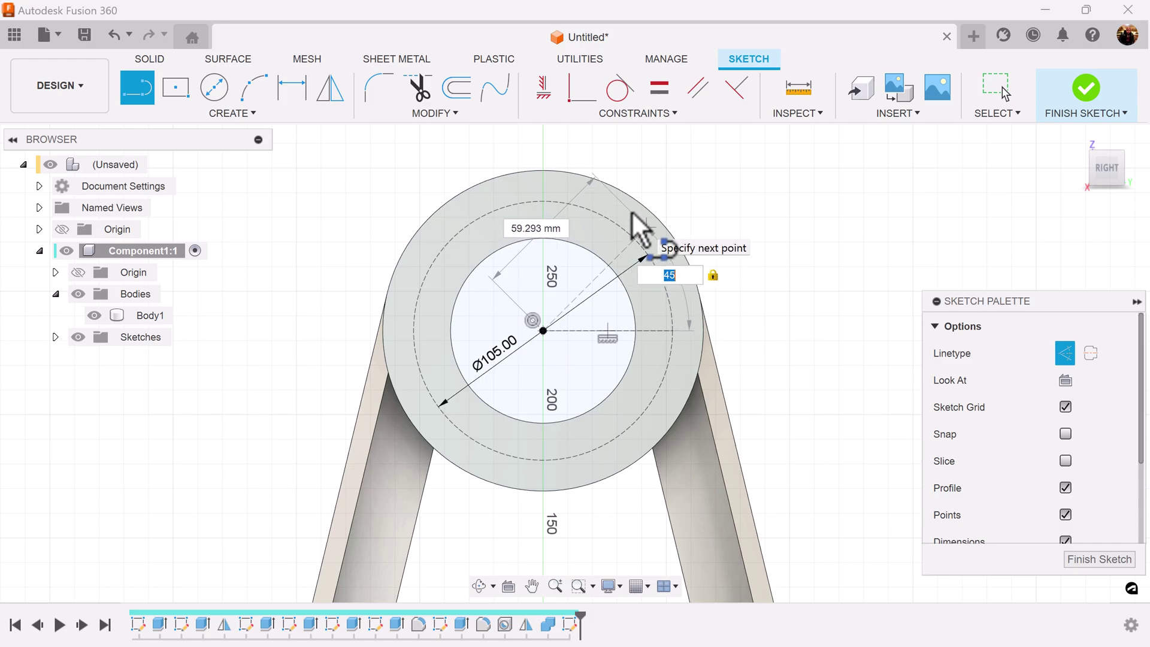
click(637, 220)
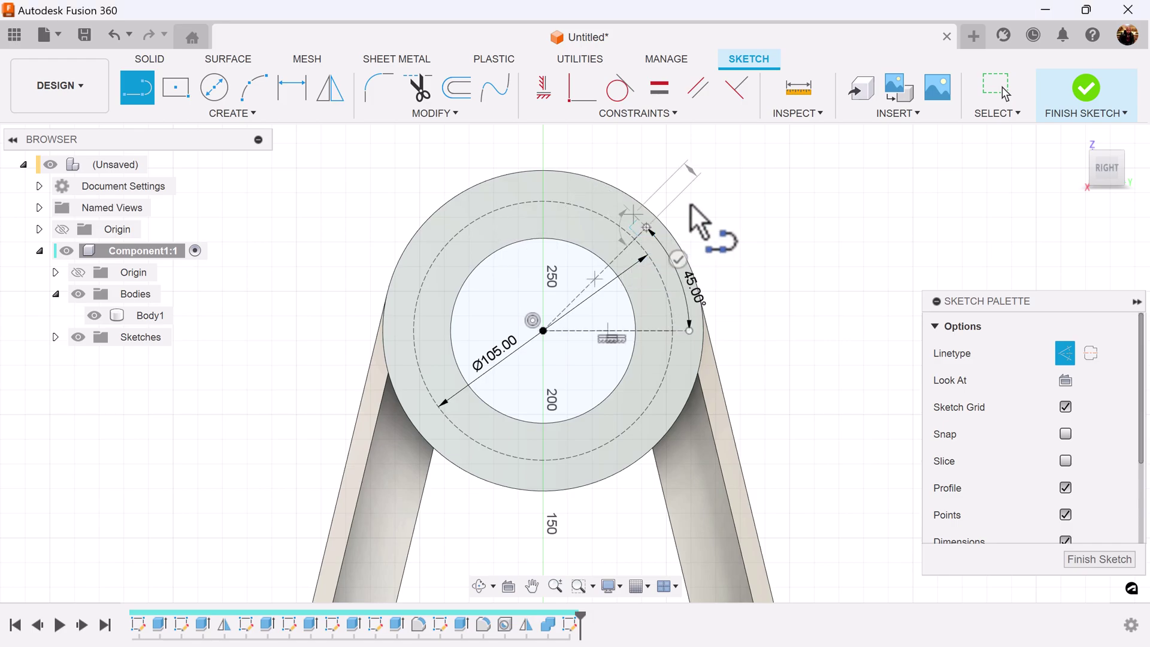
key(Escape)
Constrain the 45° line's outer endpoint to be coincident with the 105 mm construction circle, and finish the sketch
scroll(731, 258, up, 4)
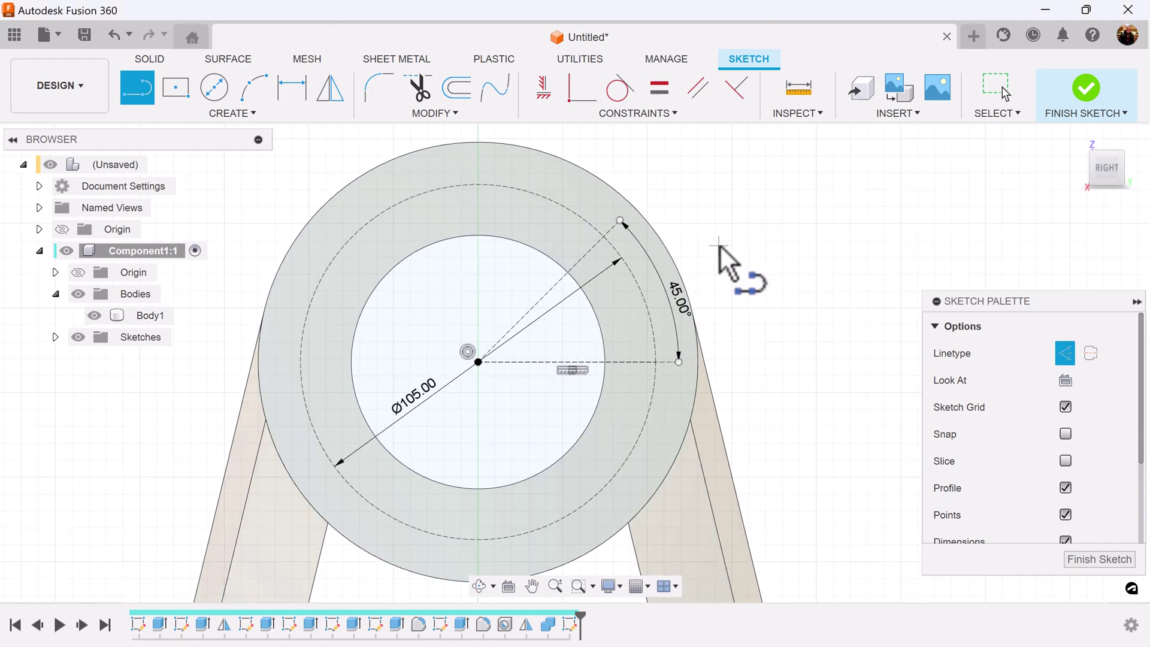
click(582, 90)
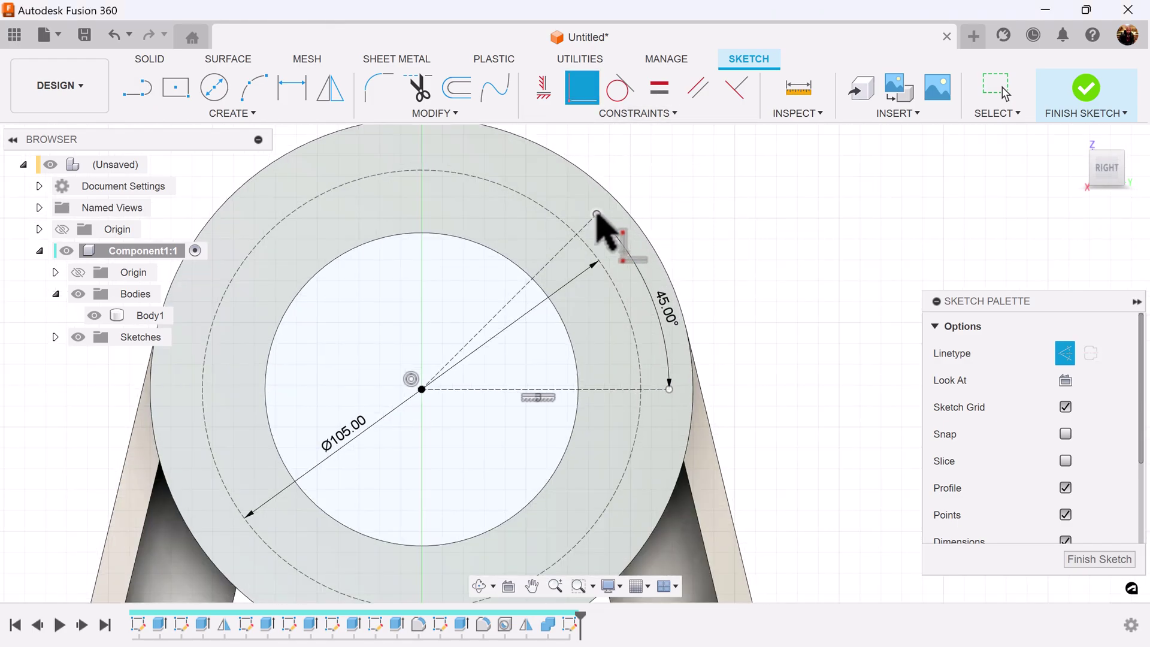
click(571, 227)
click(570, 228)
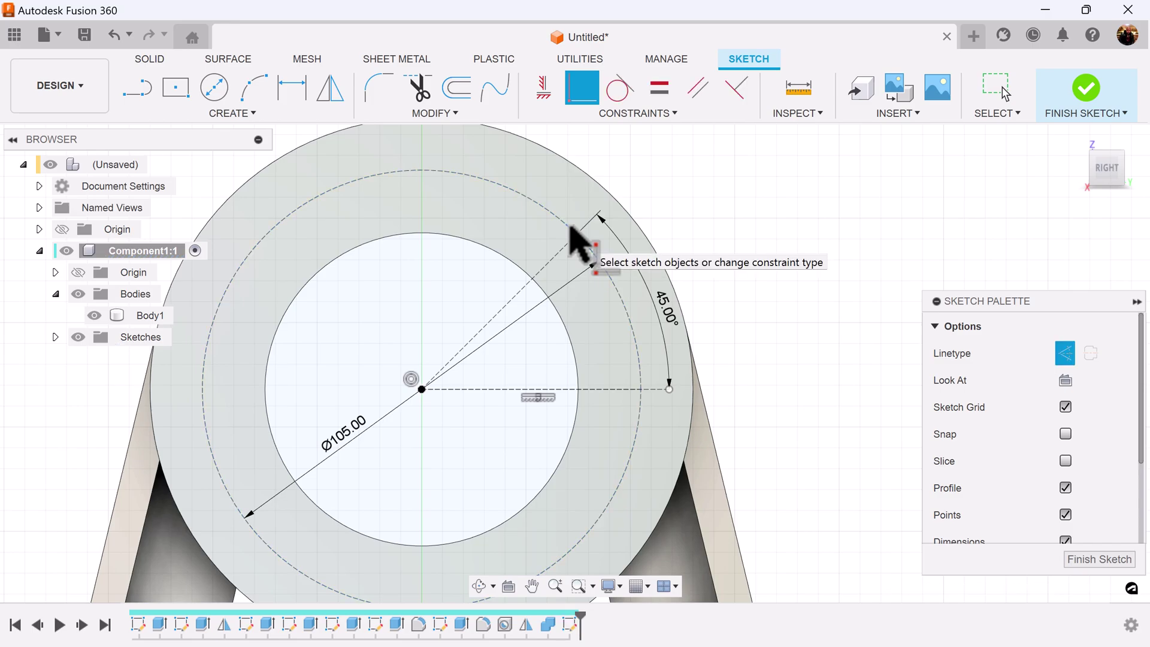
scroll(744, 398, down, 2)
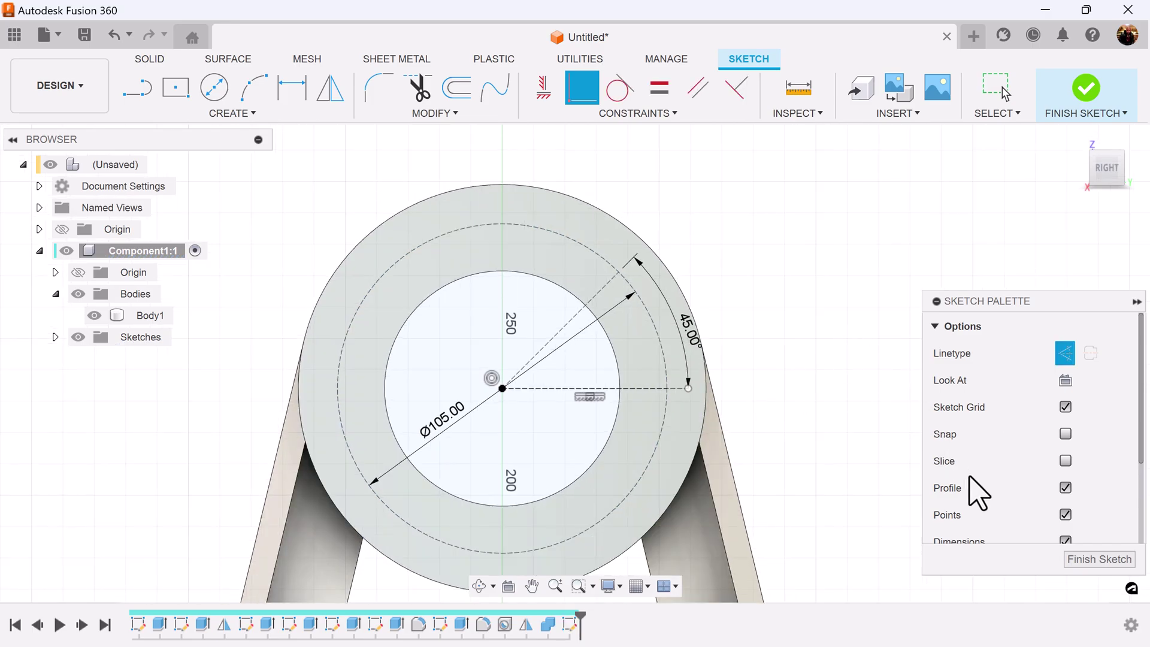
click(1098, 560)
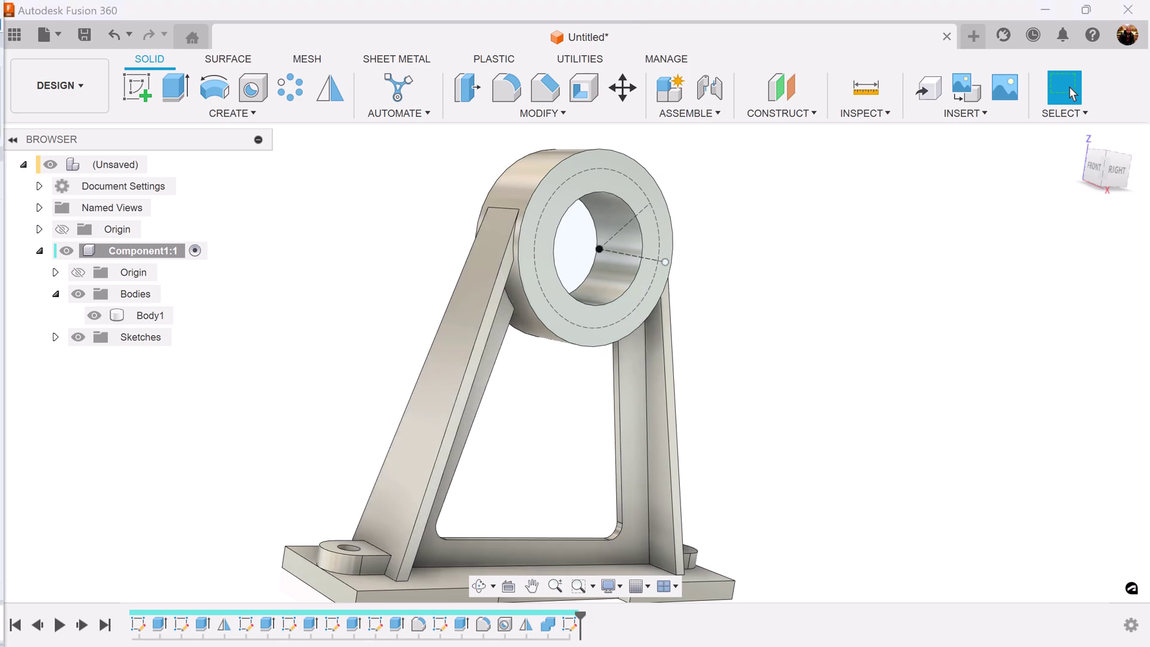
Place a tapped hole 20 mm deep at the 45° line's outer endpoint on the ring face
click(255, 91)
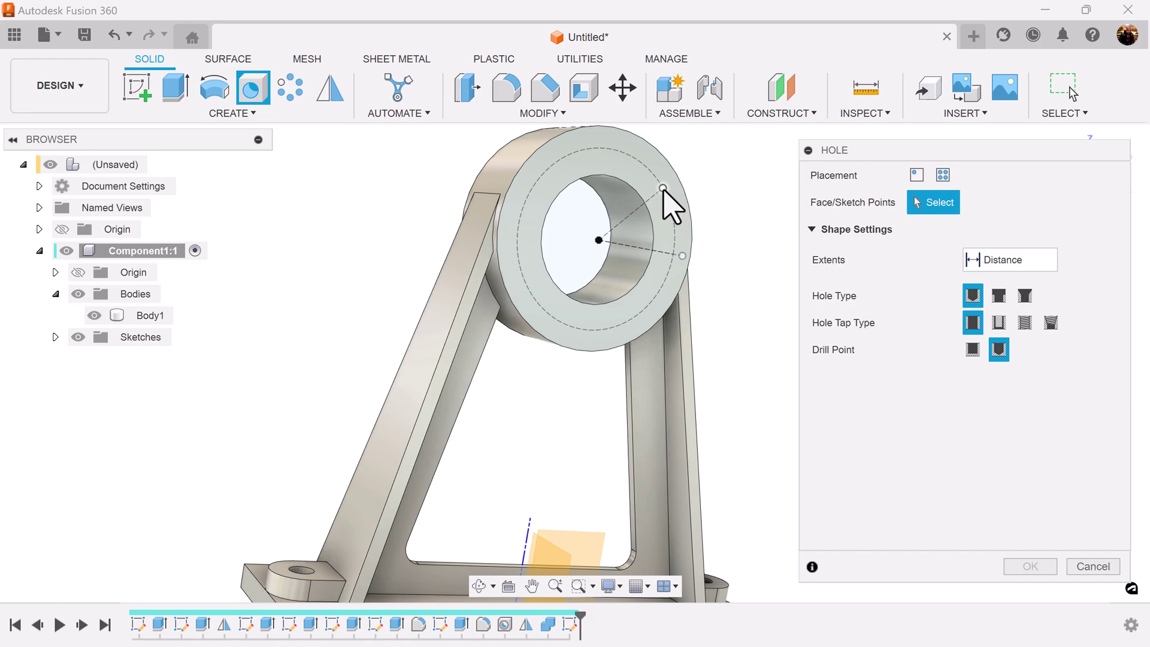
click(663, 190)
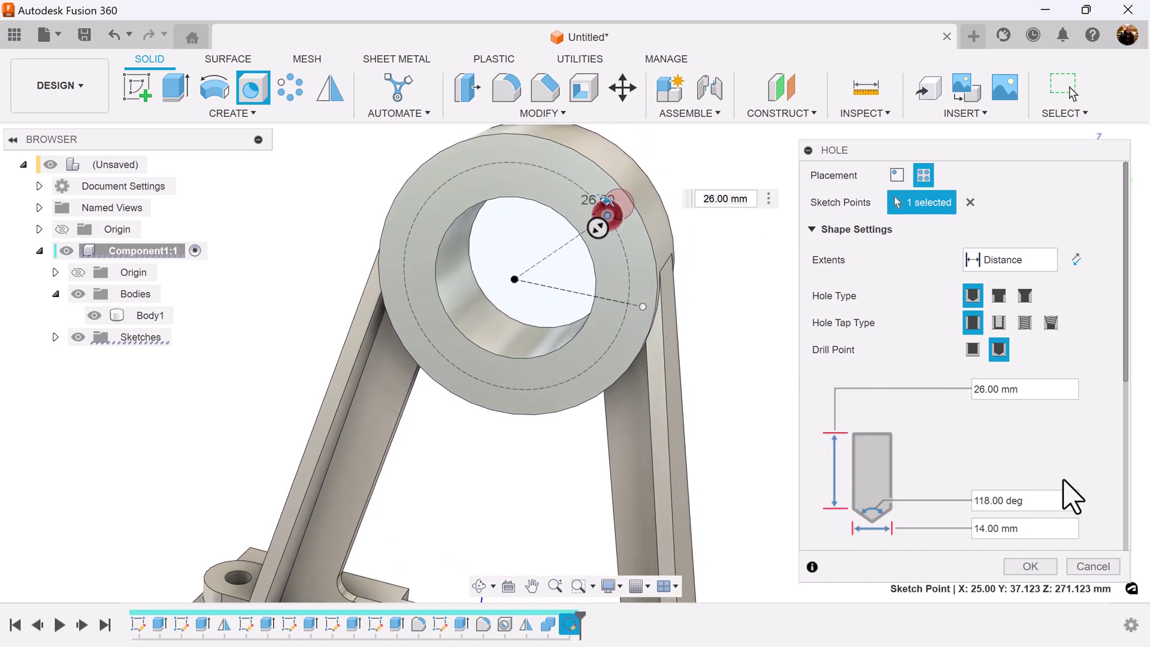
drag(1130, 377, 1134, 422)
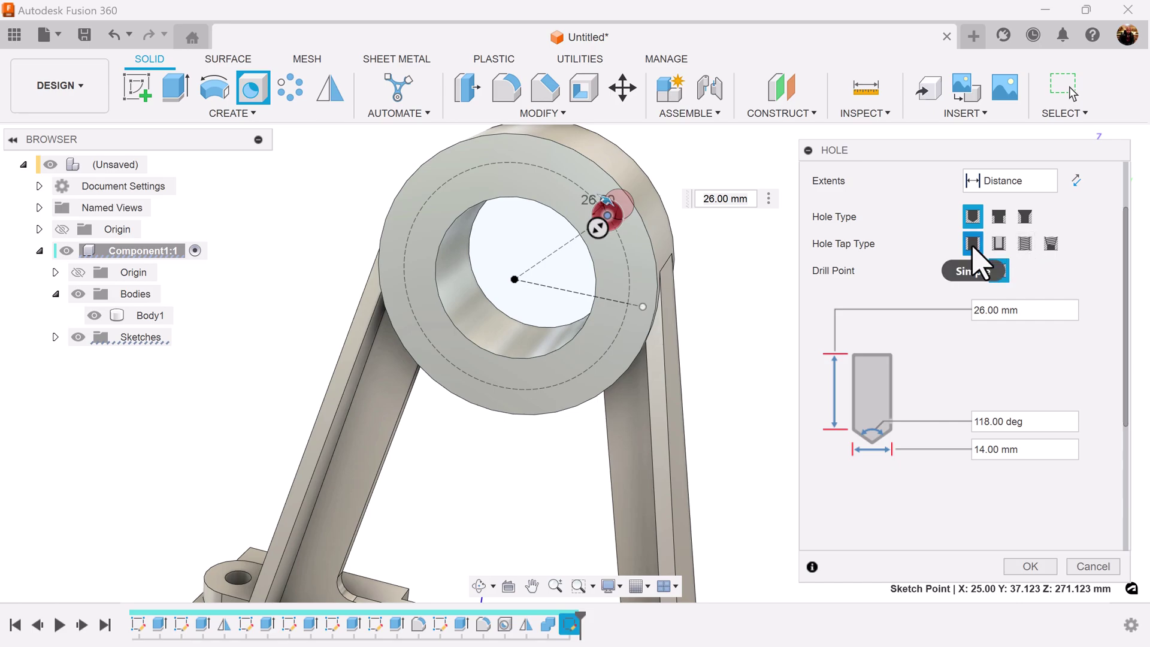
click(1025, 243)
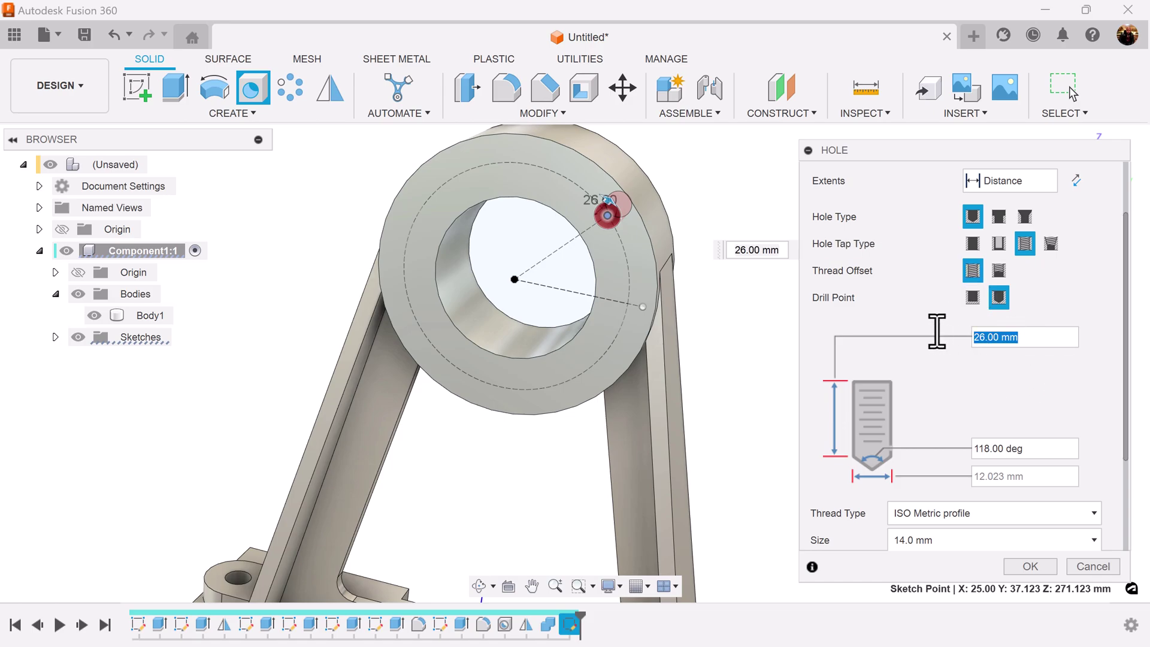
text(20)
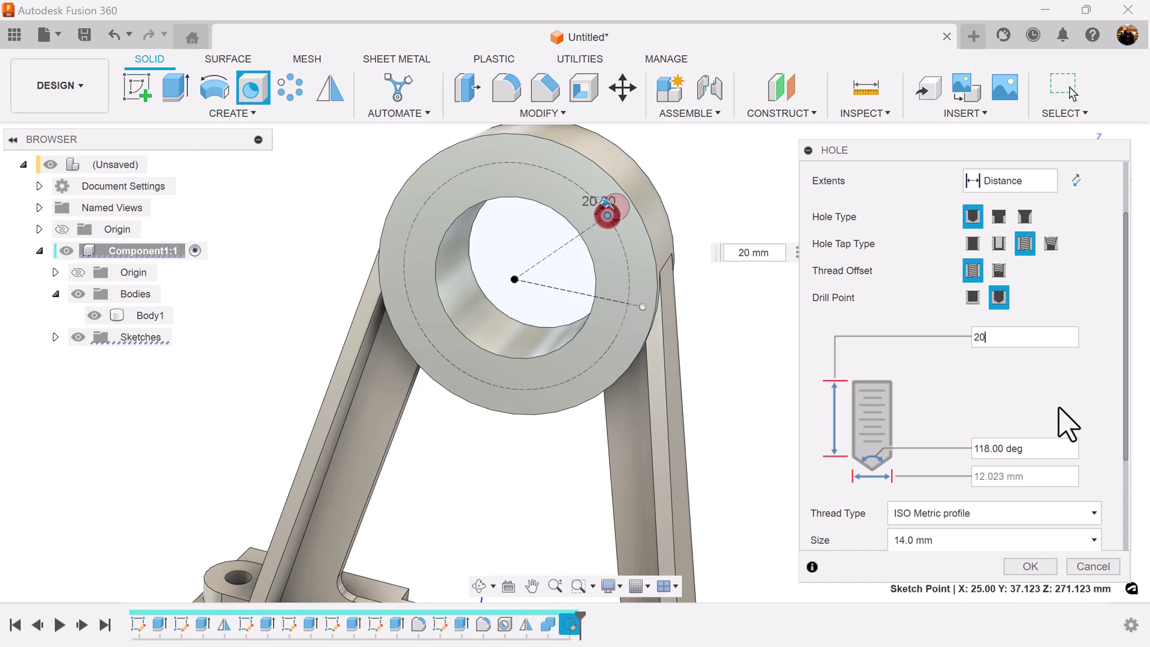
drag(1129, 444, 1124, 542)
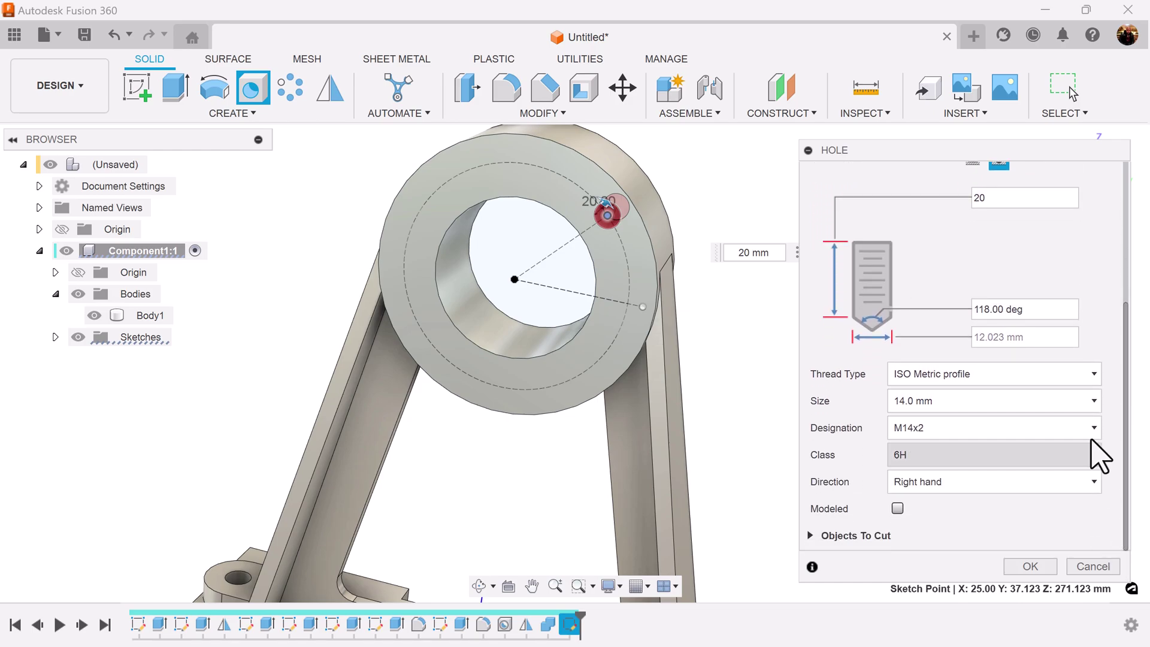
Set the hole's thread size to 10.0 mm with designation M10x1, and create the hole
click(1094, 401)
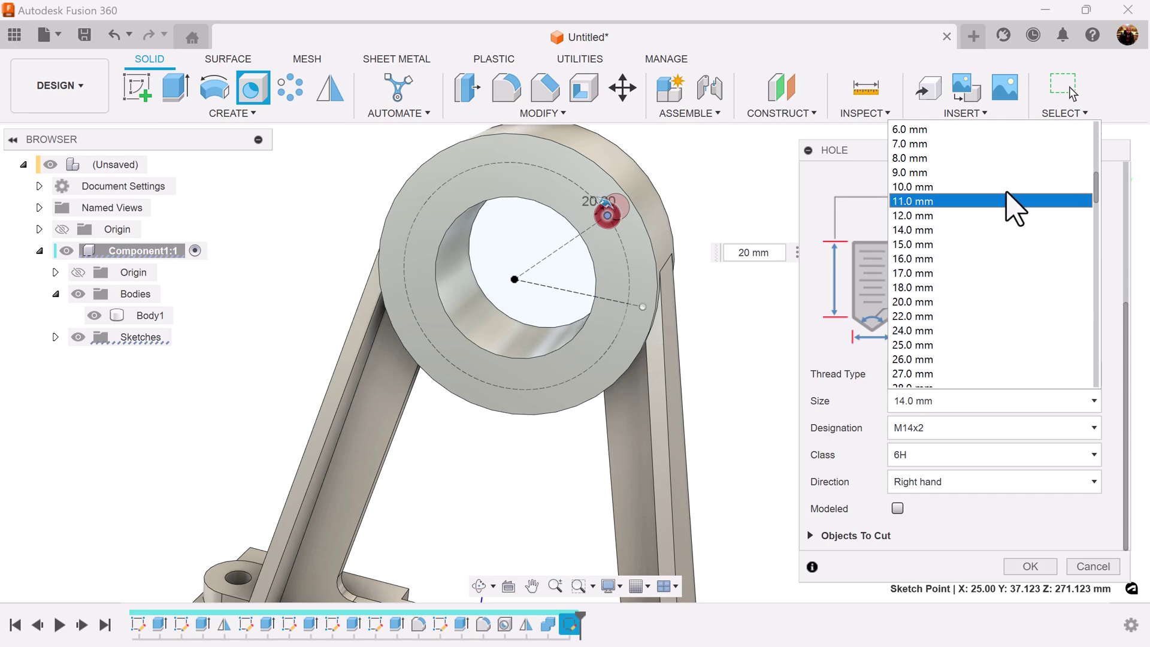
click(1005, 186)
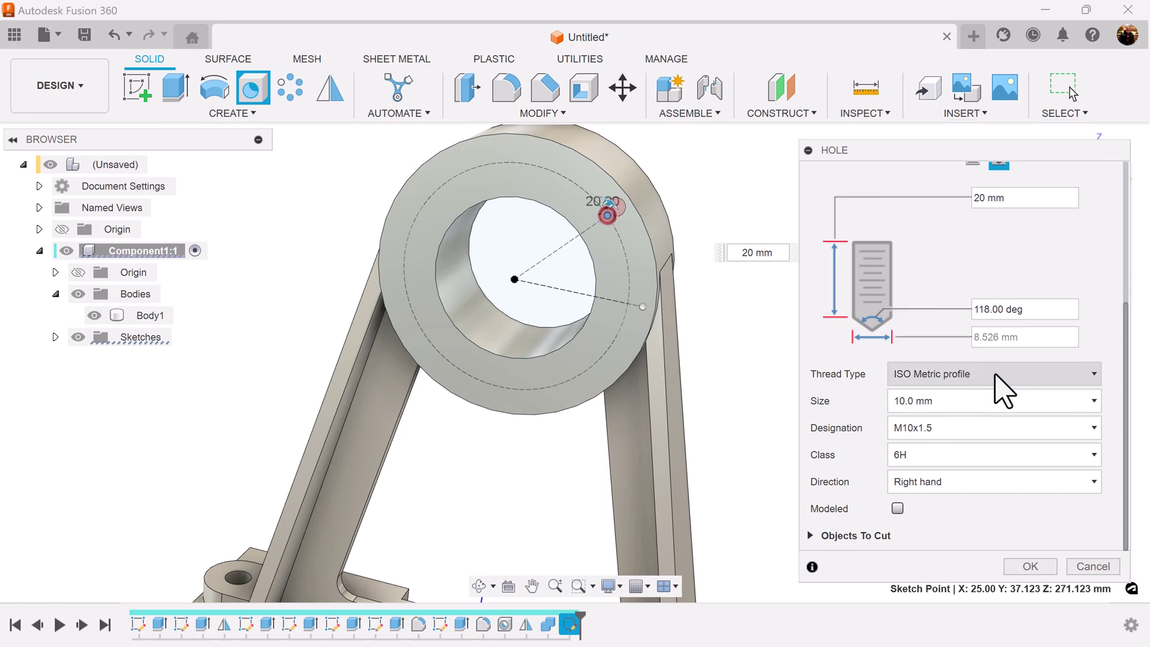
click(1093, 426)
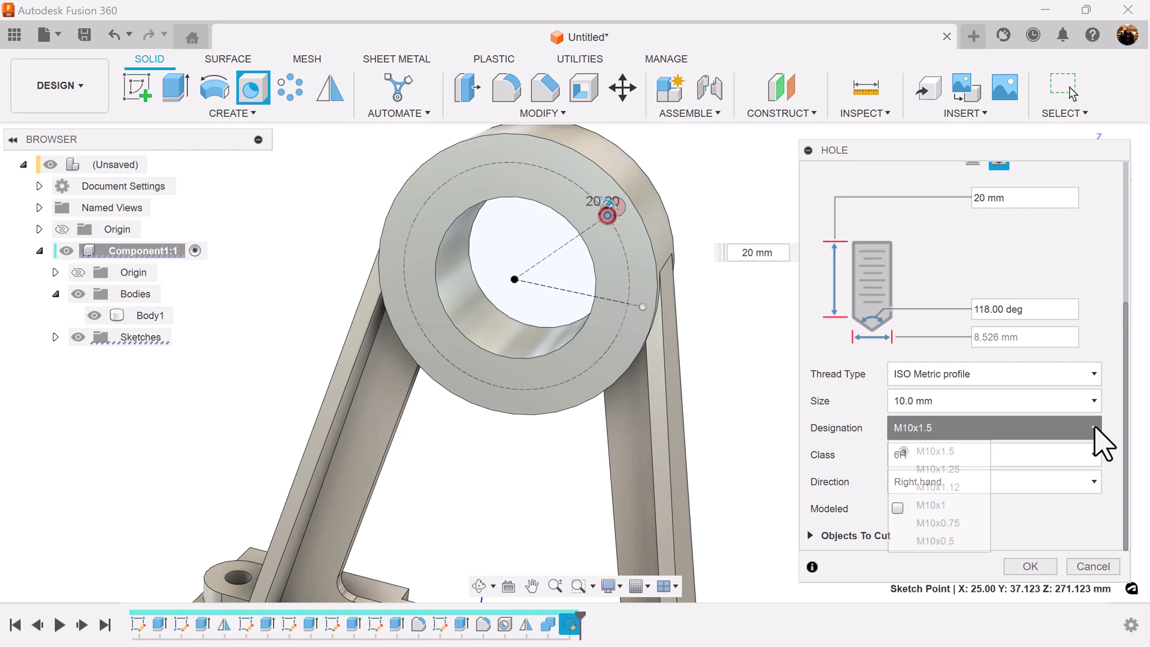
click(950, 507)
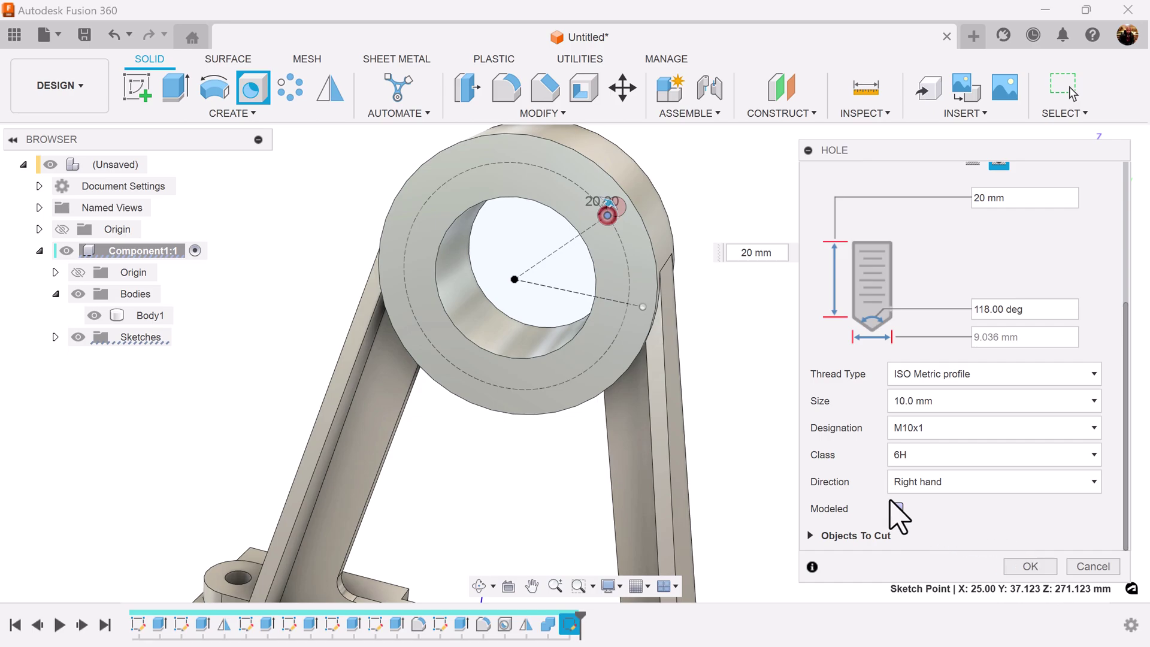
click(1030, 566)
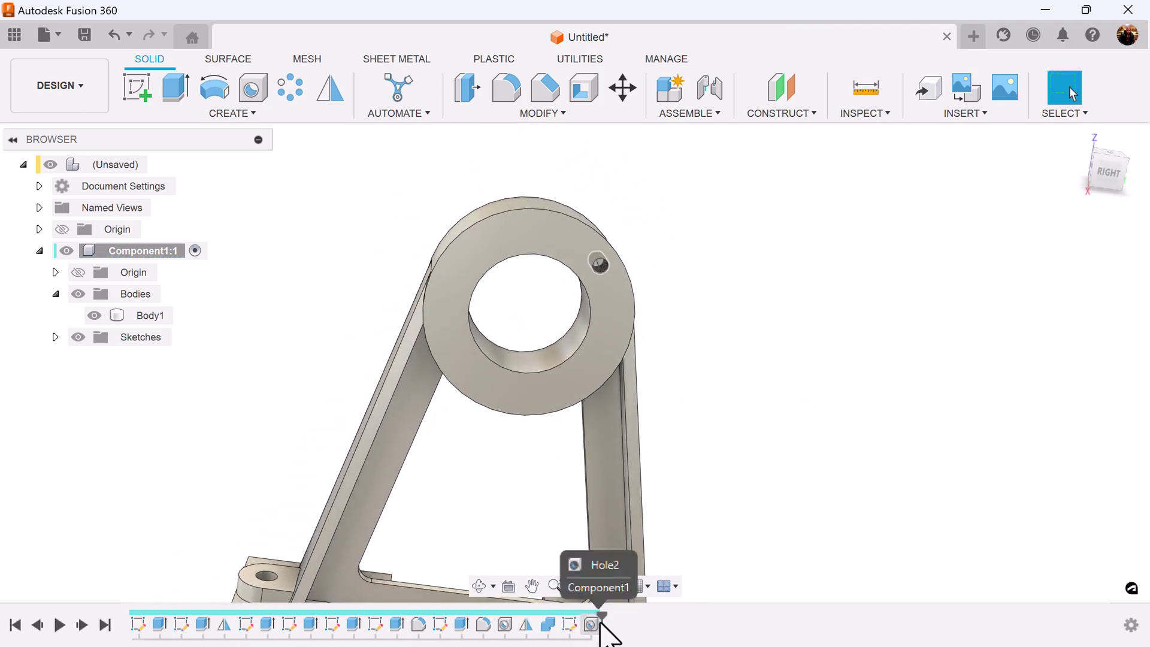
Roll the design history back to just before the tapped hole on the ring
drag(602, 615, 580, 615)
scroll(779, 566, down, 5)
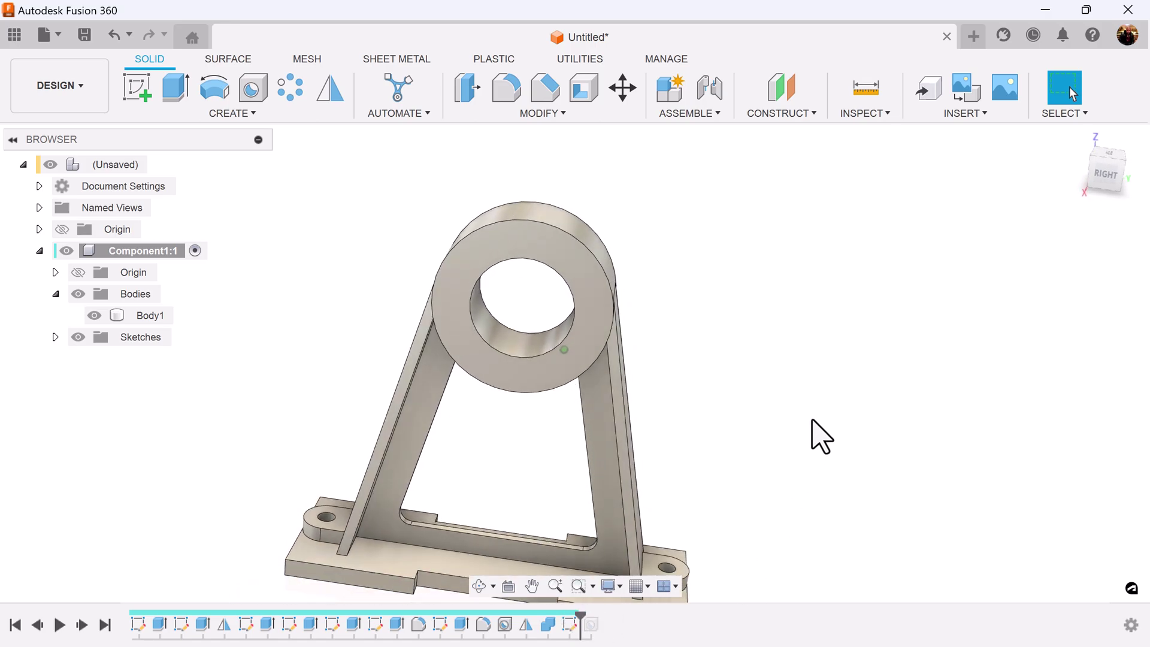
drag(314, 203, 729, 526)
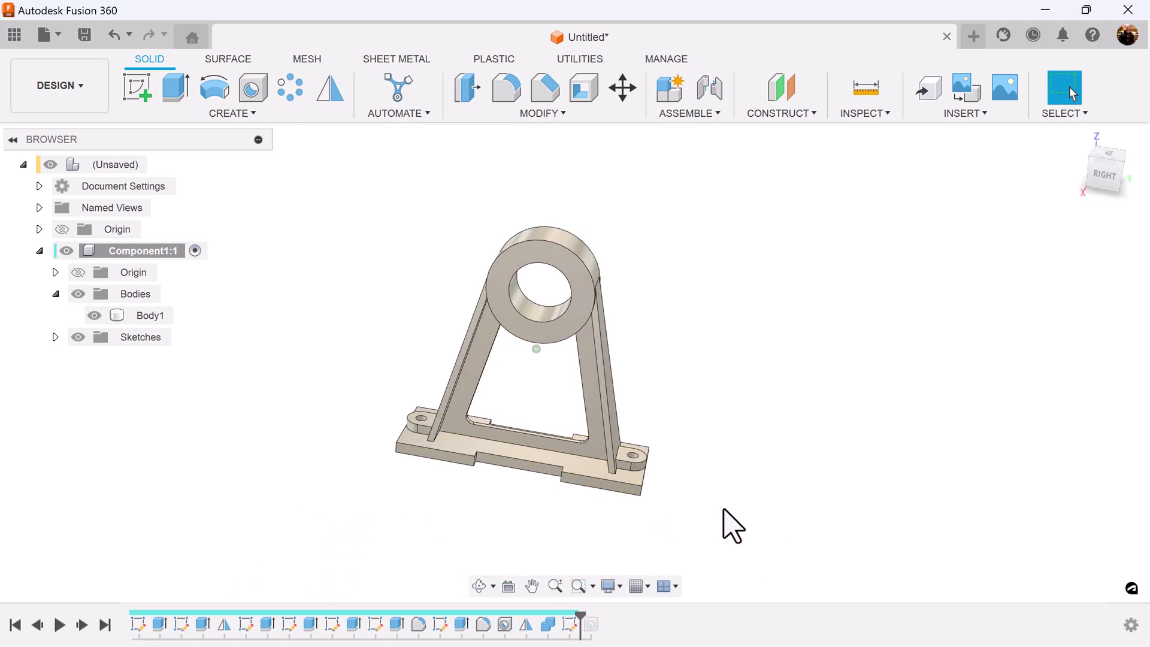
Apply a constant-radius 0.5 mm fillet to all faces and edges of the bracket body
click(508, 89)
click(973, 326)
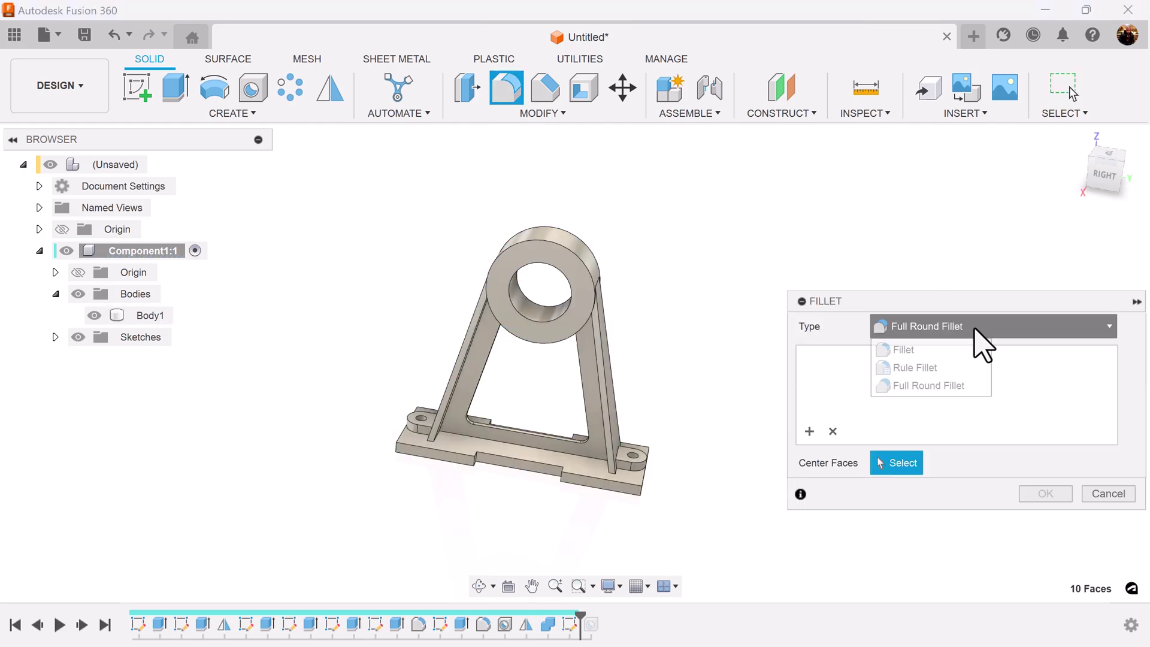
click(951, 350)
drag(371, 202, 704, 527)
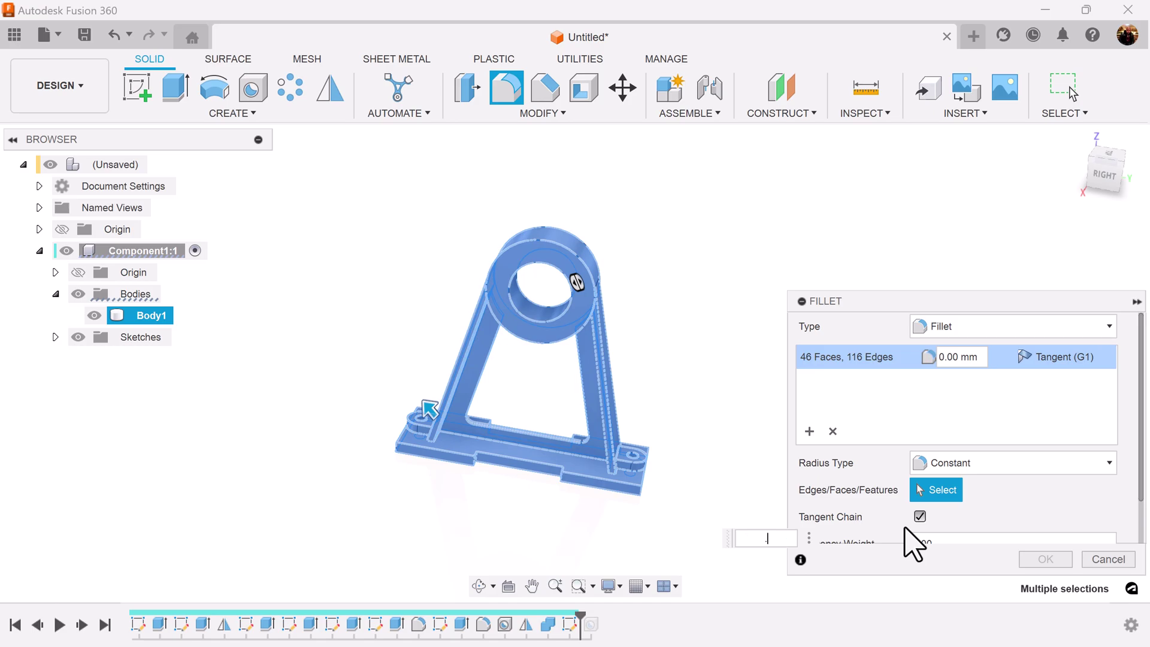
key(Return)
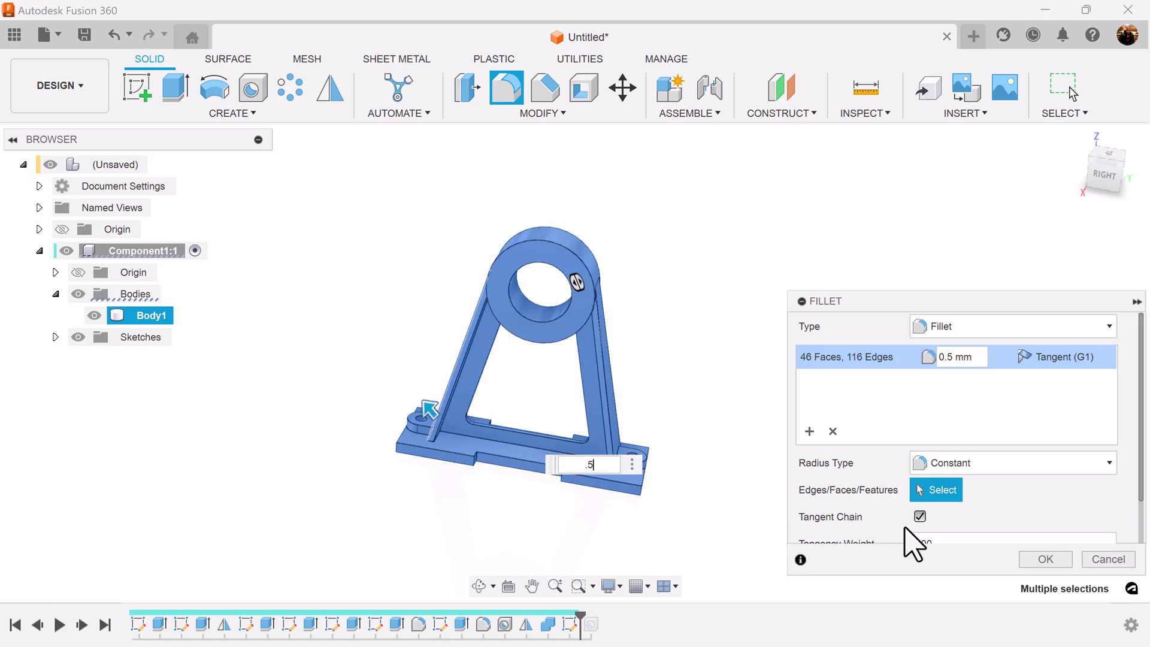
click(1046, 559)
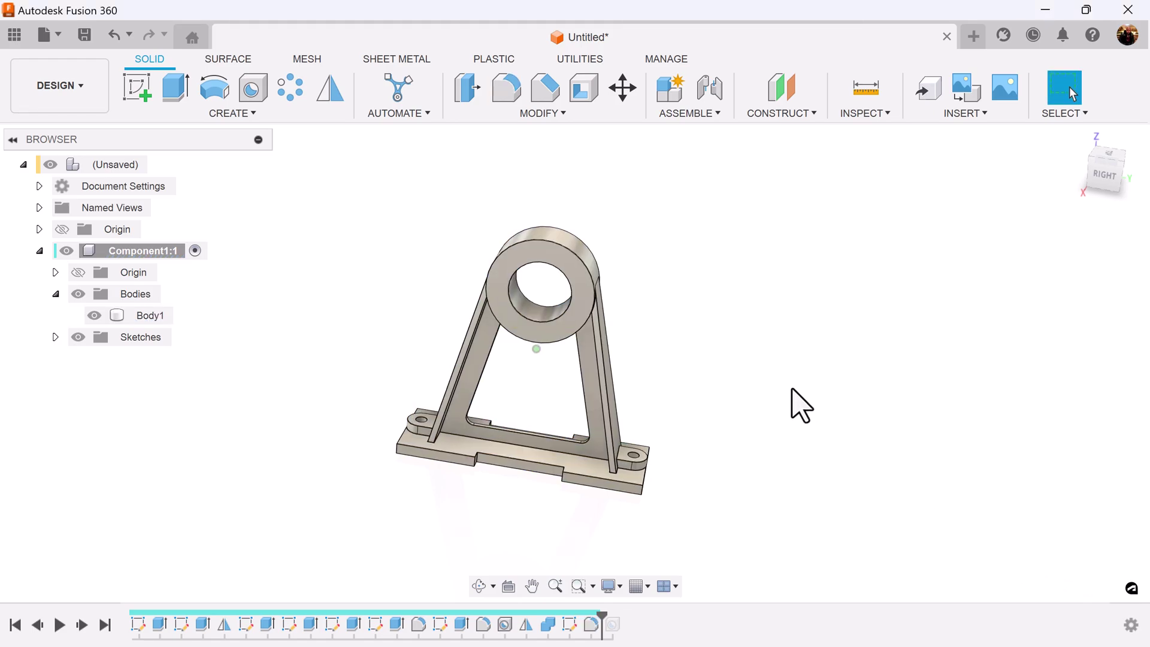
Roll the design history forward past the tapped hole and inspect the hole on the ring face
shift+middle_drag(796, 403, 587, 641)
drag(603, 623, 624, 623)
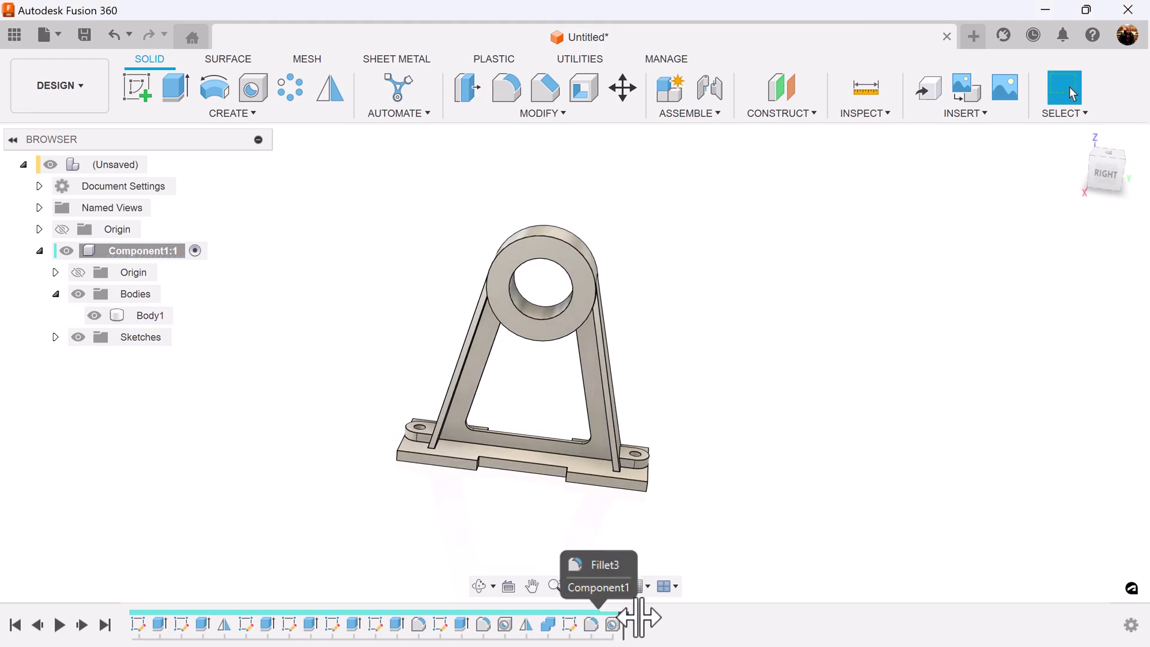
shift+middle_drag(887, 419, 876, 408)
scroll(876, 408, up, 5)
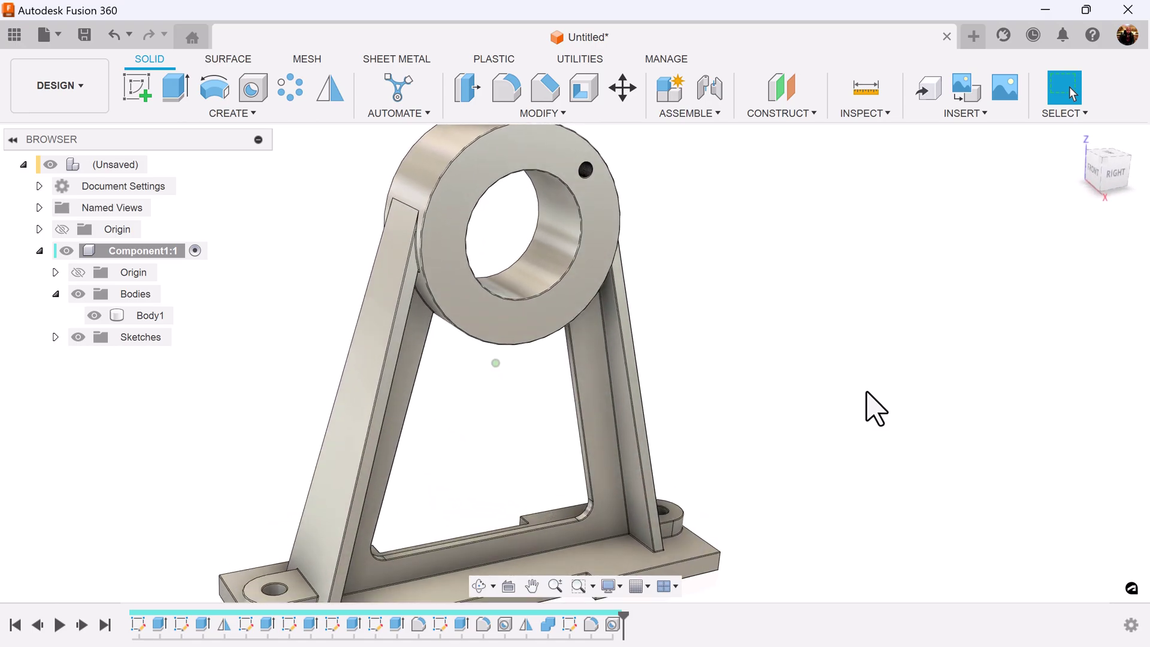
scroll(875, 408, down, 5)
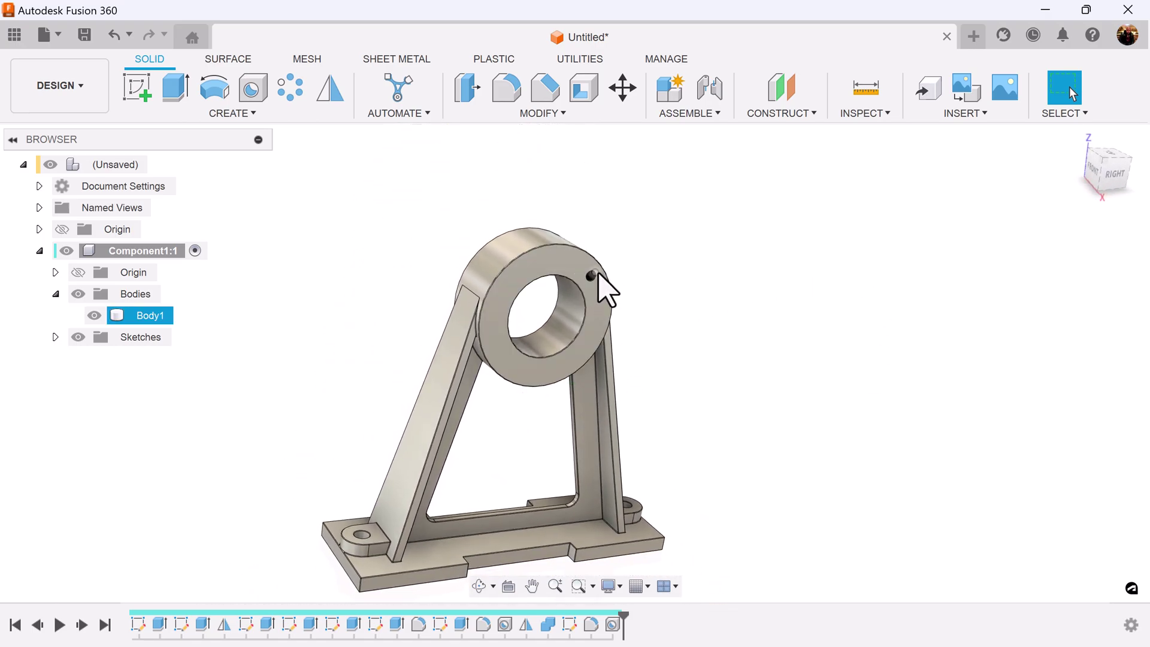
scroll(650, 306, up, 5)
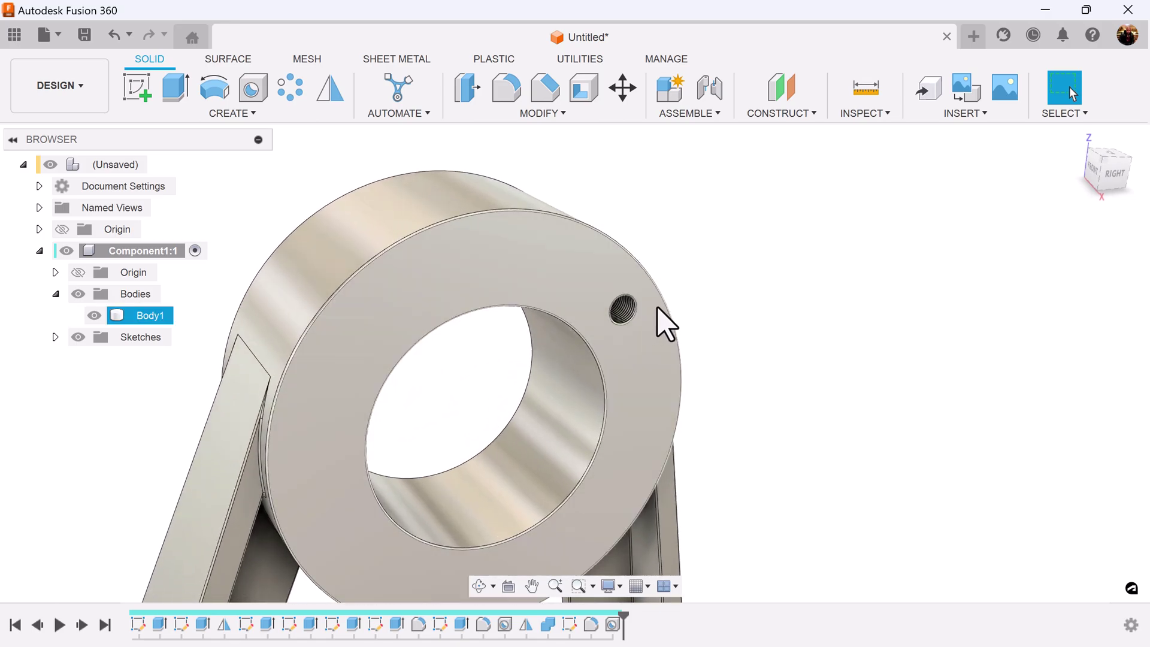
scroll(937, 421, down, 2)
scroll(893, 403, down, 5)
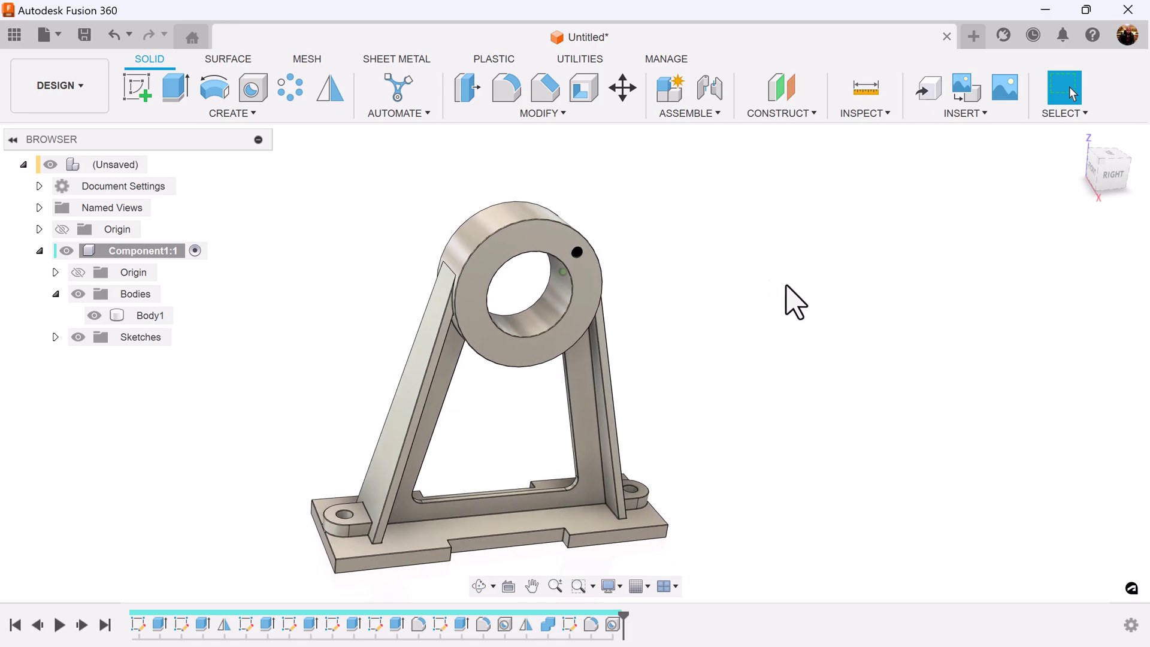
Pattern the tapped hole feature circularly around the ring's axis with full distribution and a quantity of 4
click(291, 98)
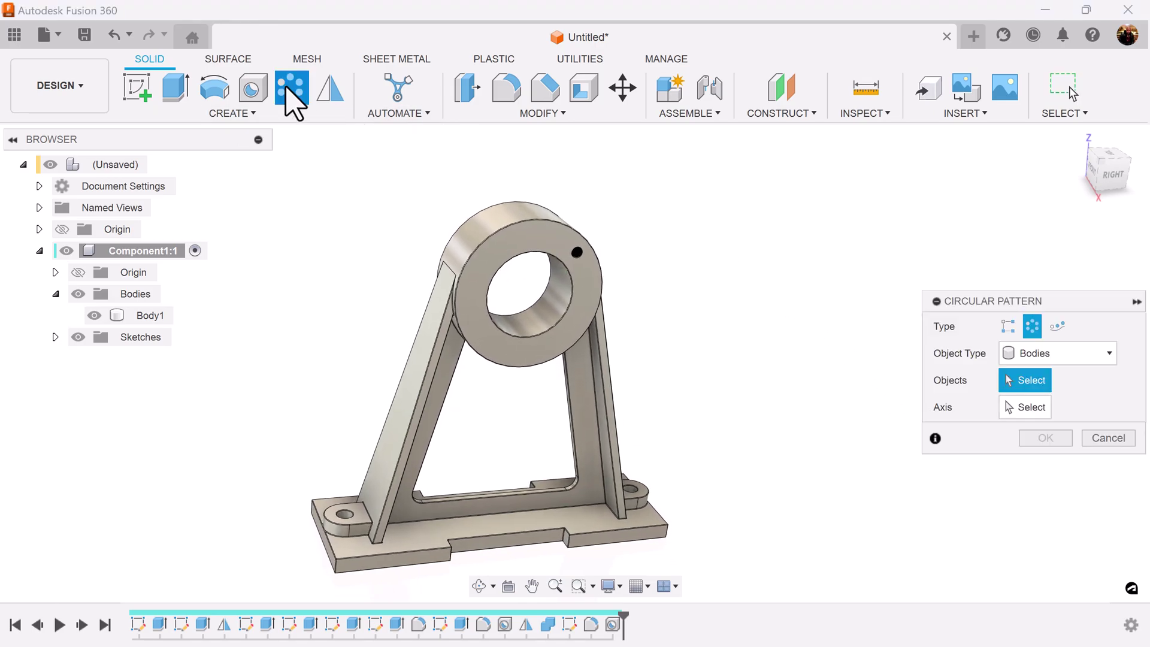
click(1093, 358)
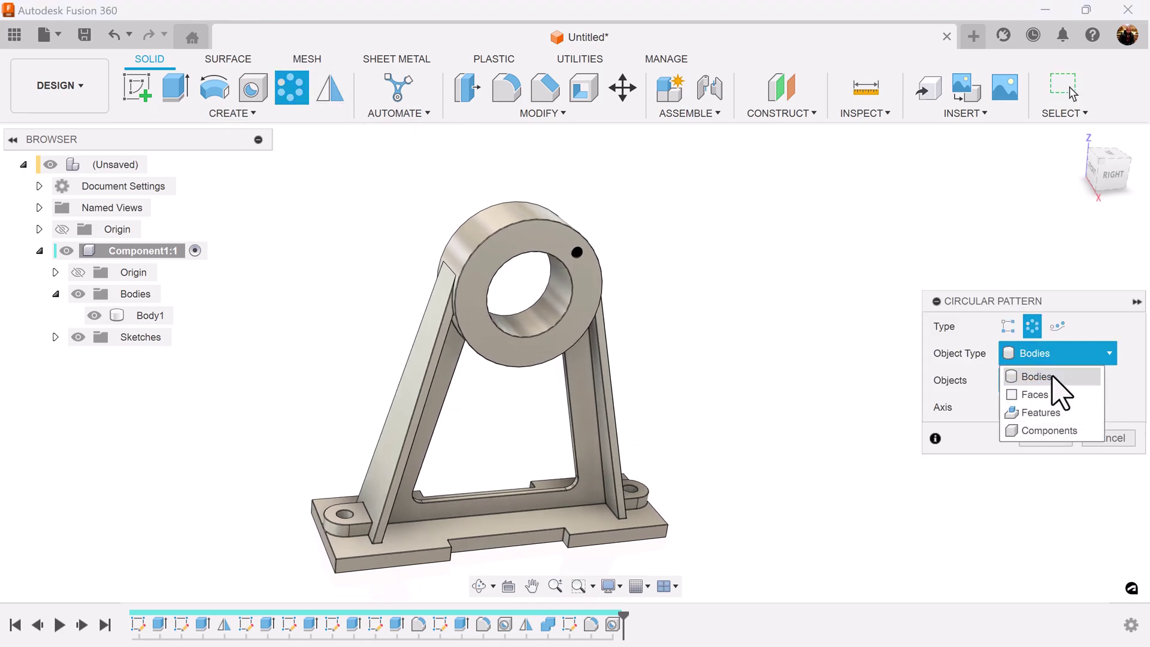
click(1059, 411)
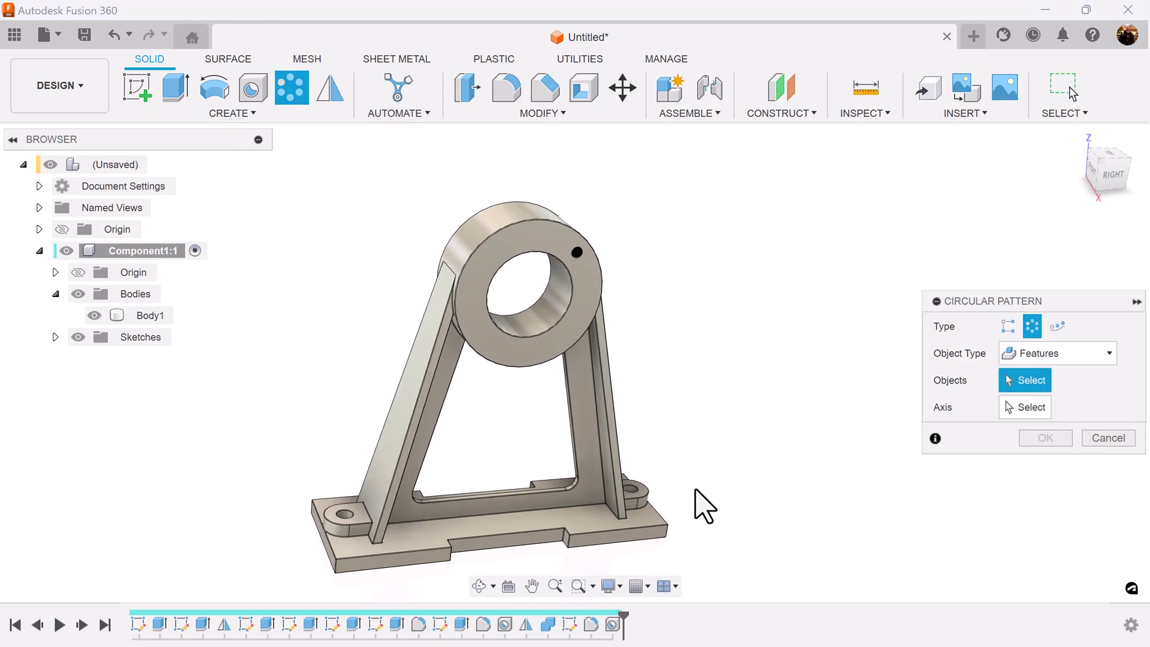
click(617, 625)
click(1042, 408)
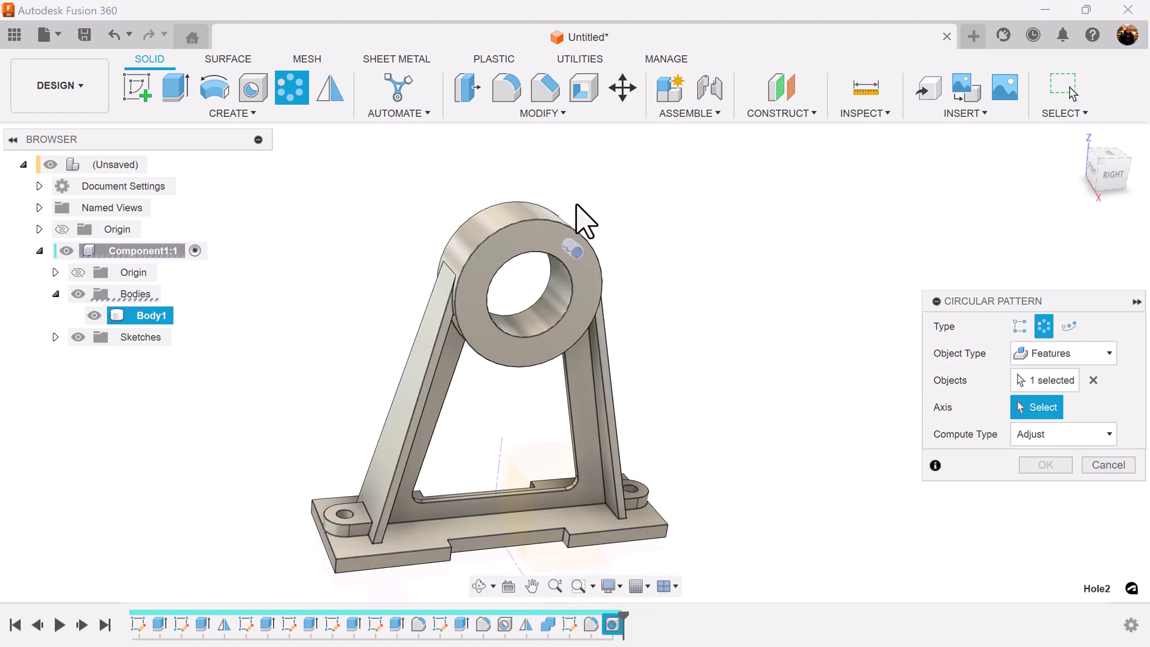
click(566, 242)
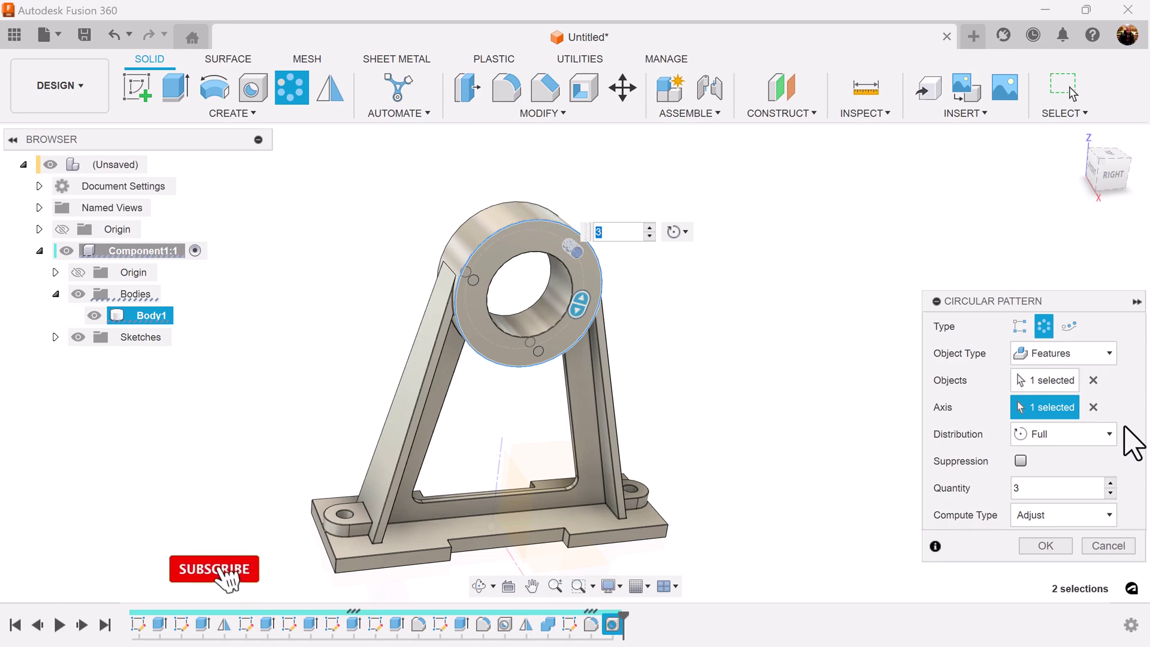
click(1111, 483)
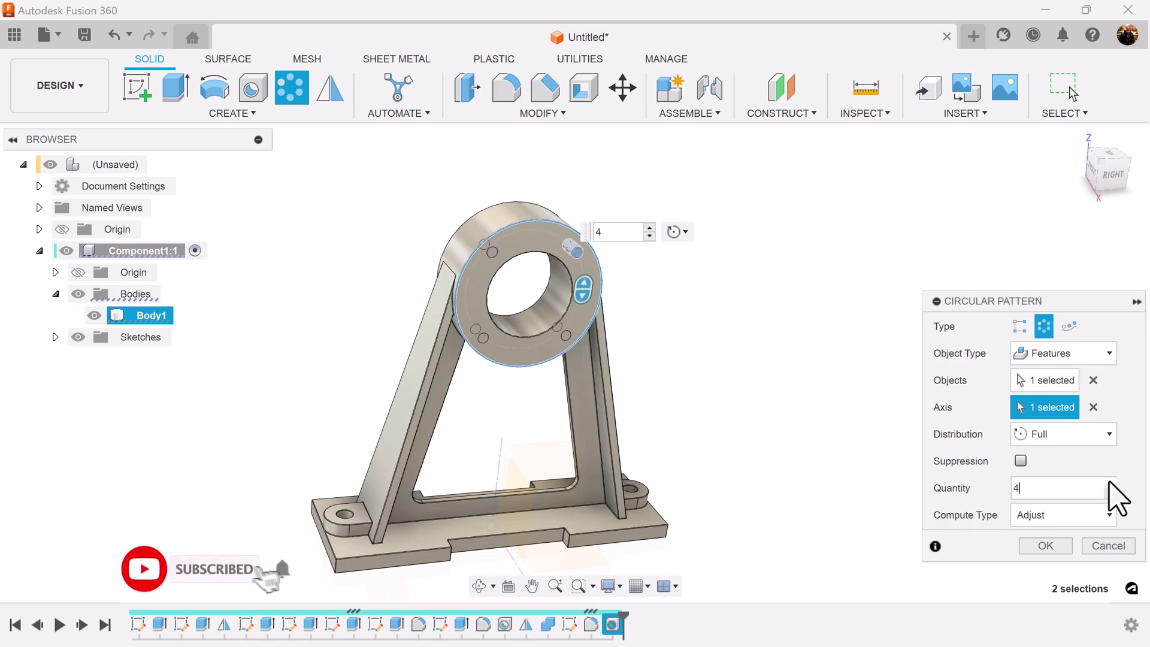
click(1045, 547)
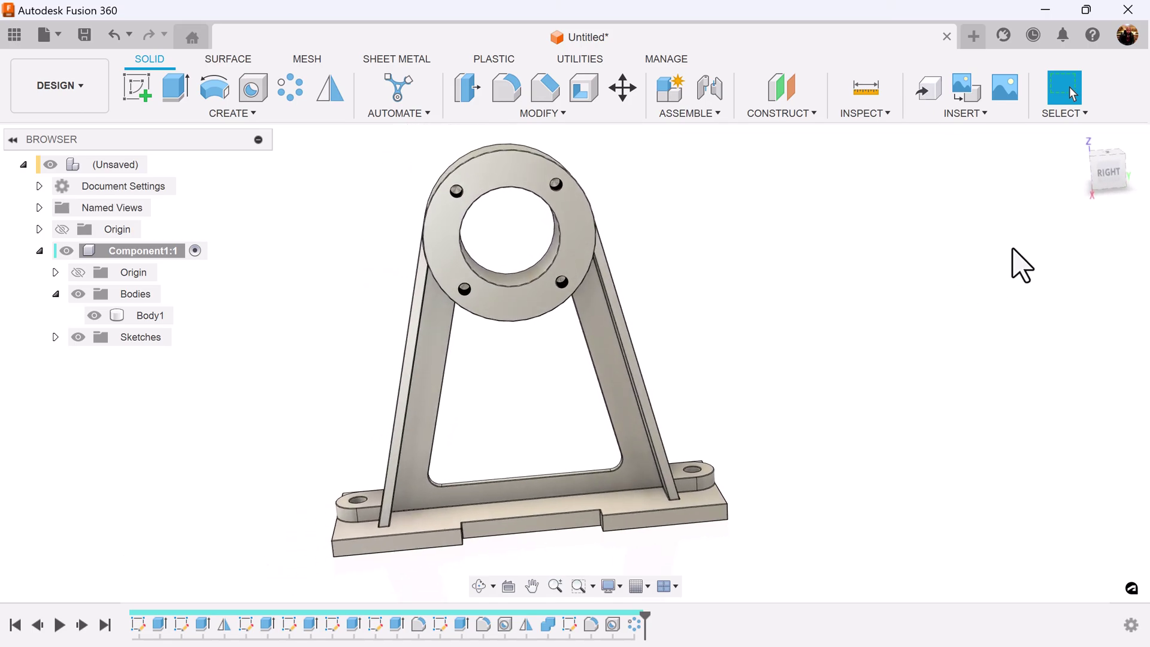
click(1080, 151)
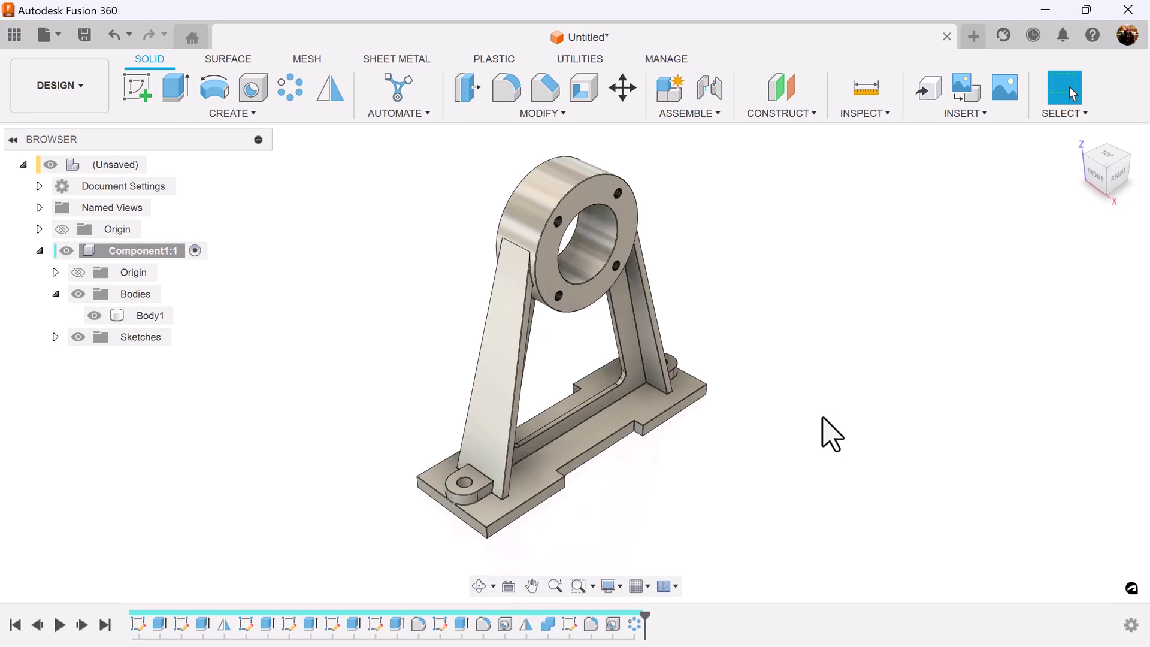